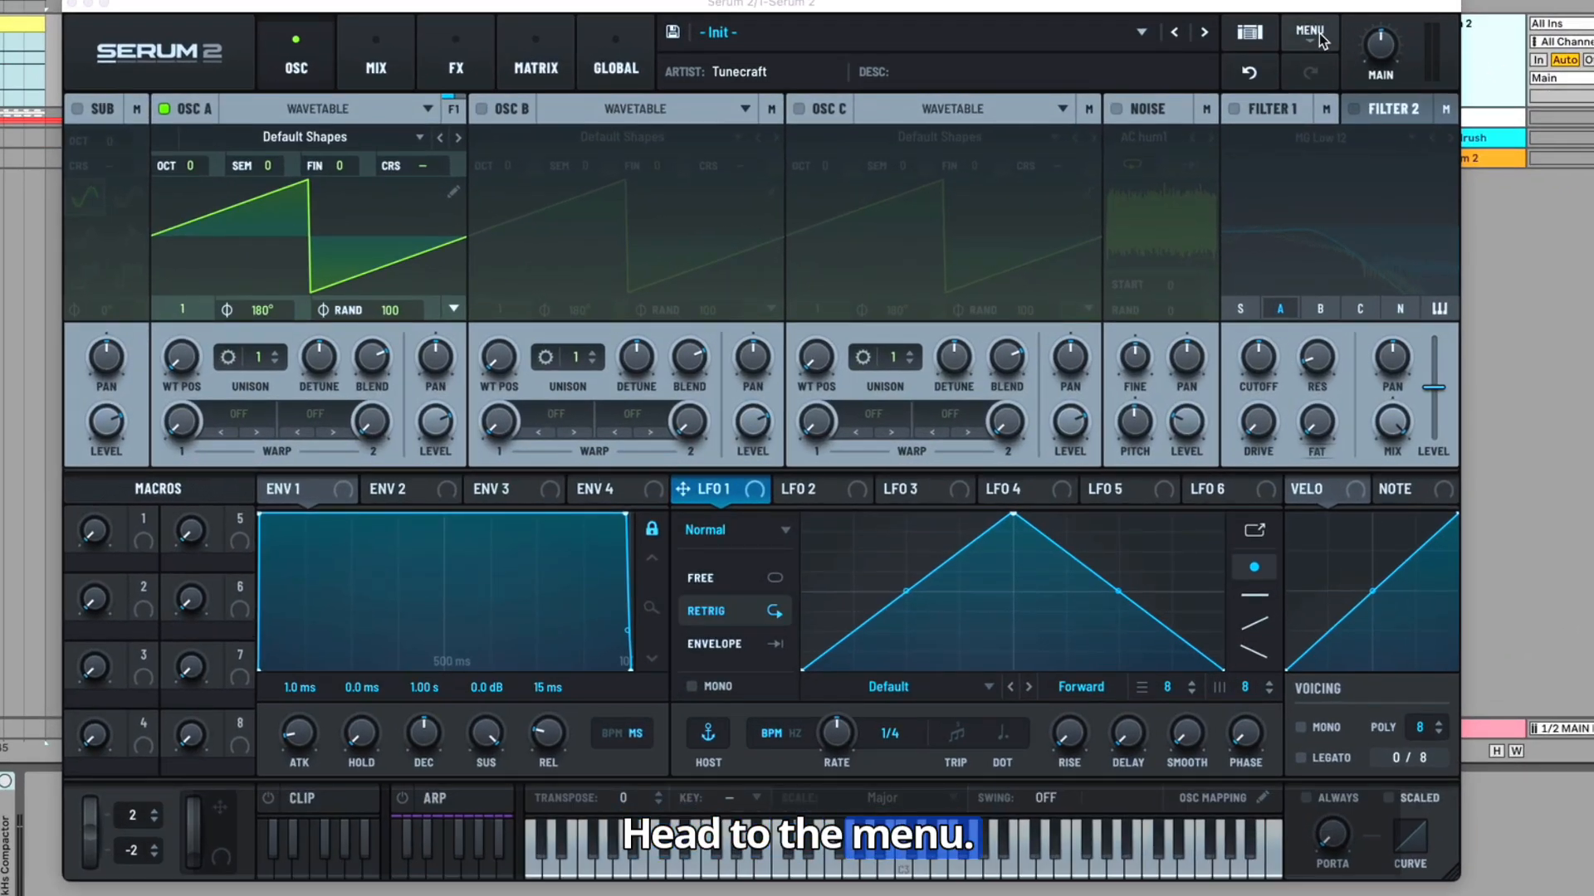
Initialize a blank preset and load the Saw Drift PR1 wavetable from the S2 Tables analog set into oscillator A
left_click(1313, 54)
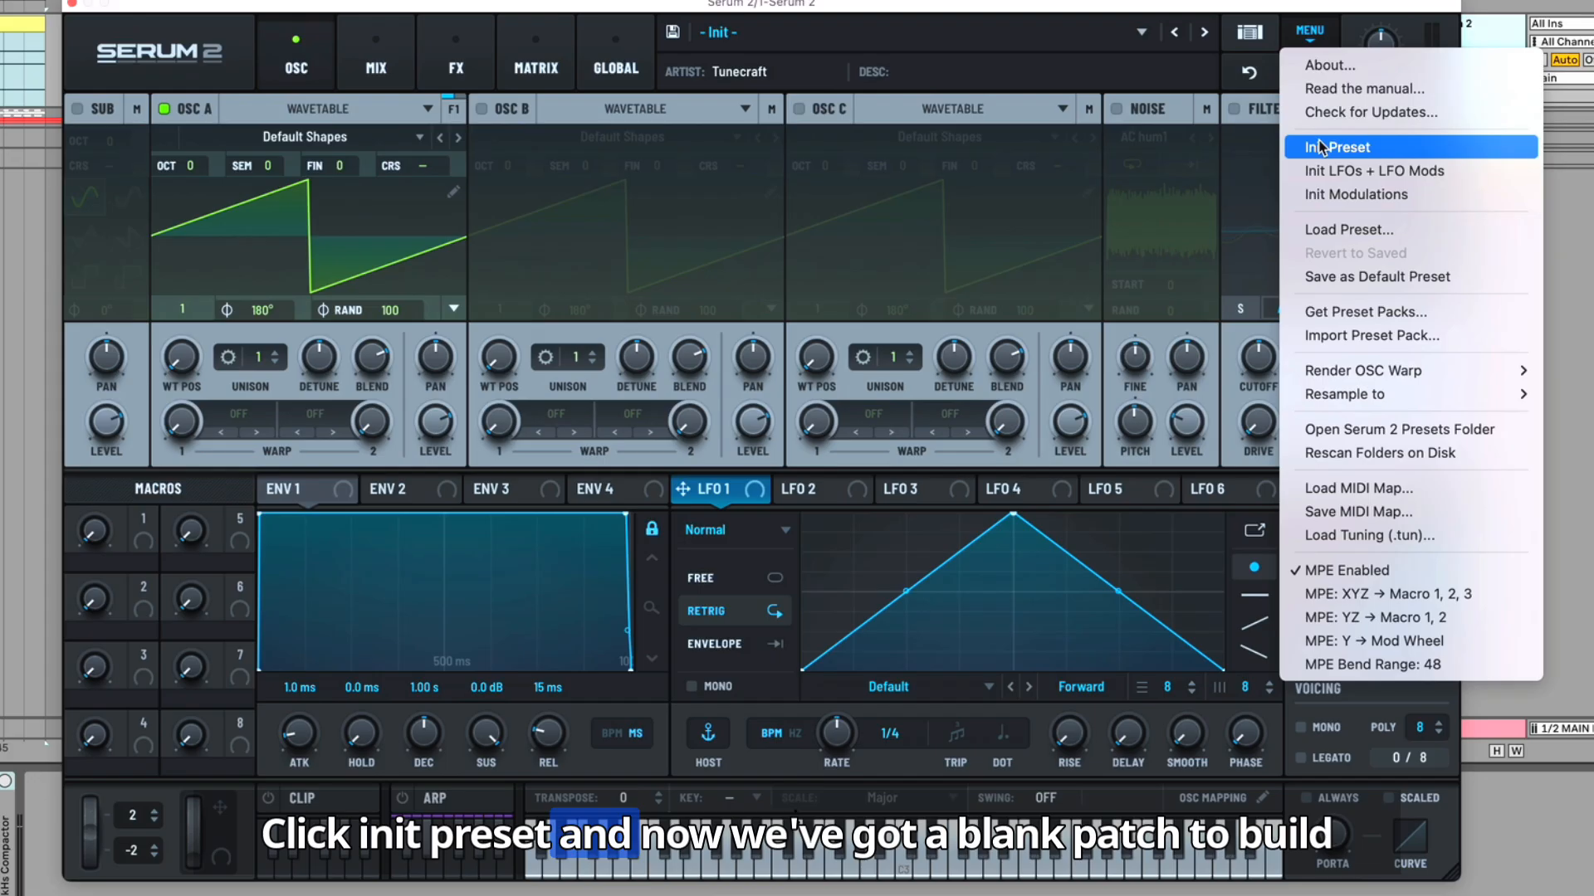
left_click(1444, 150)
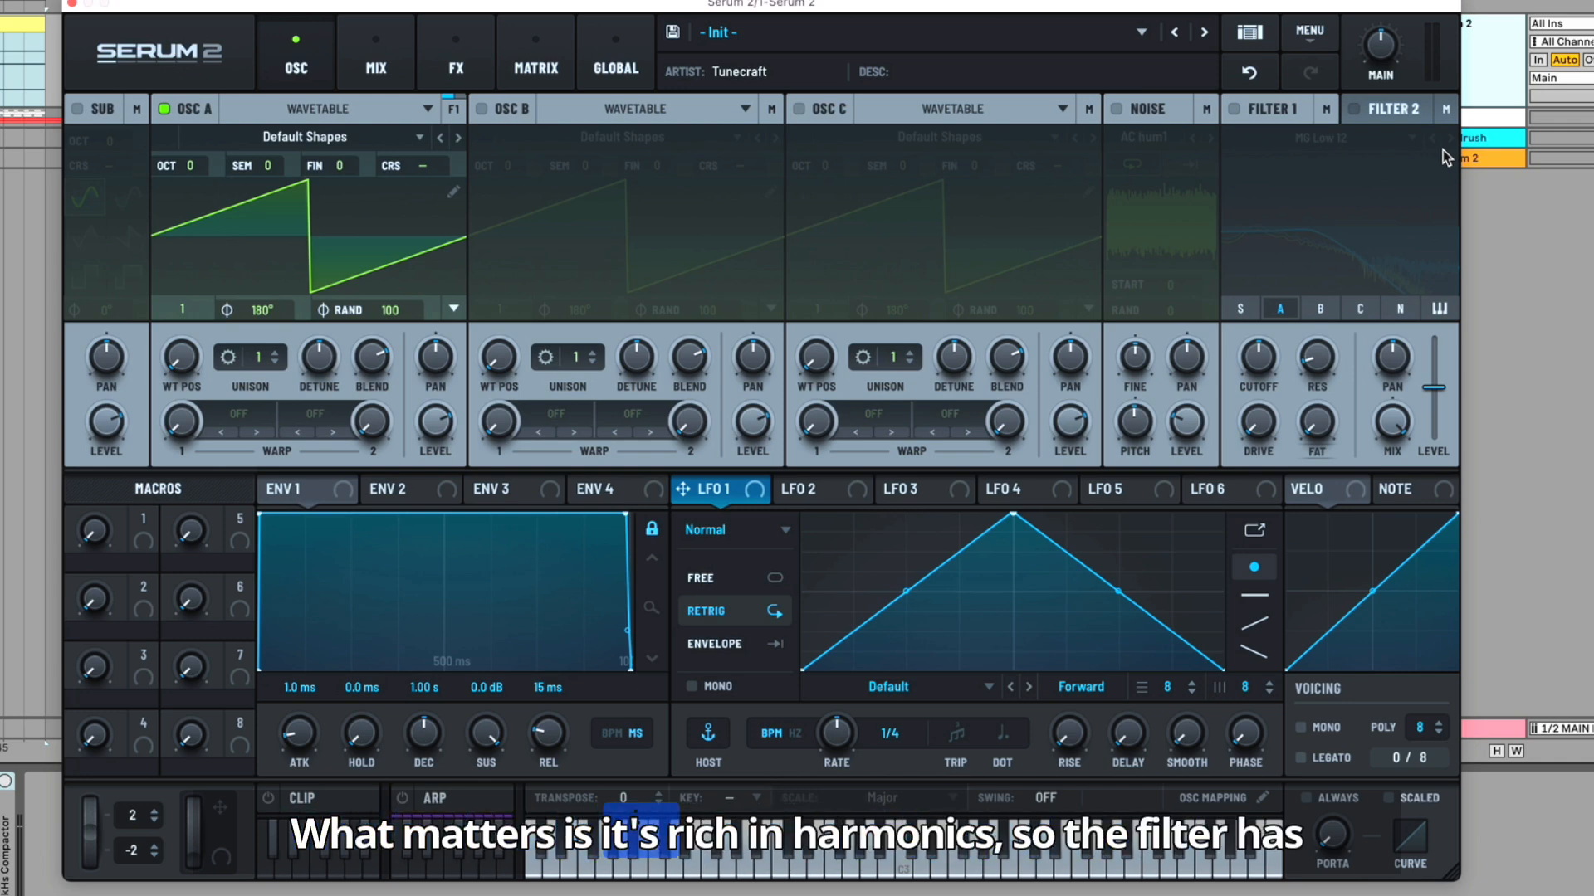
left_click(330, 138)
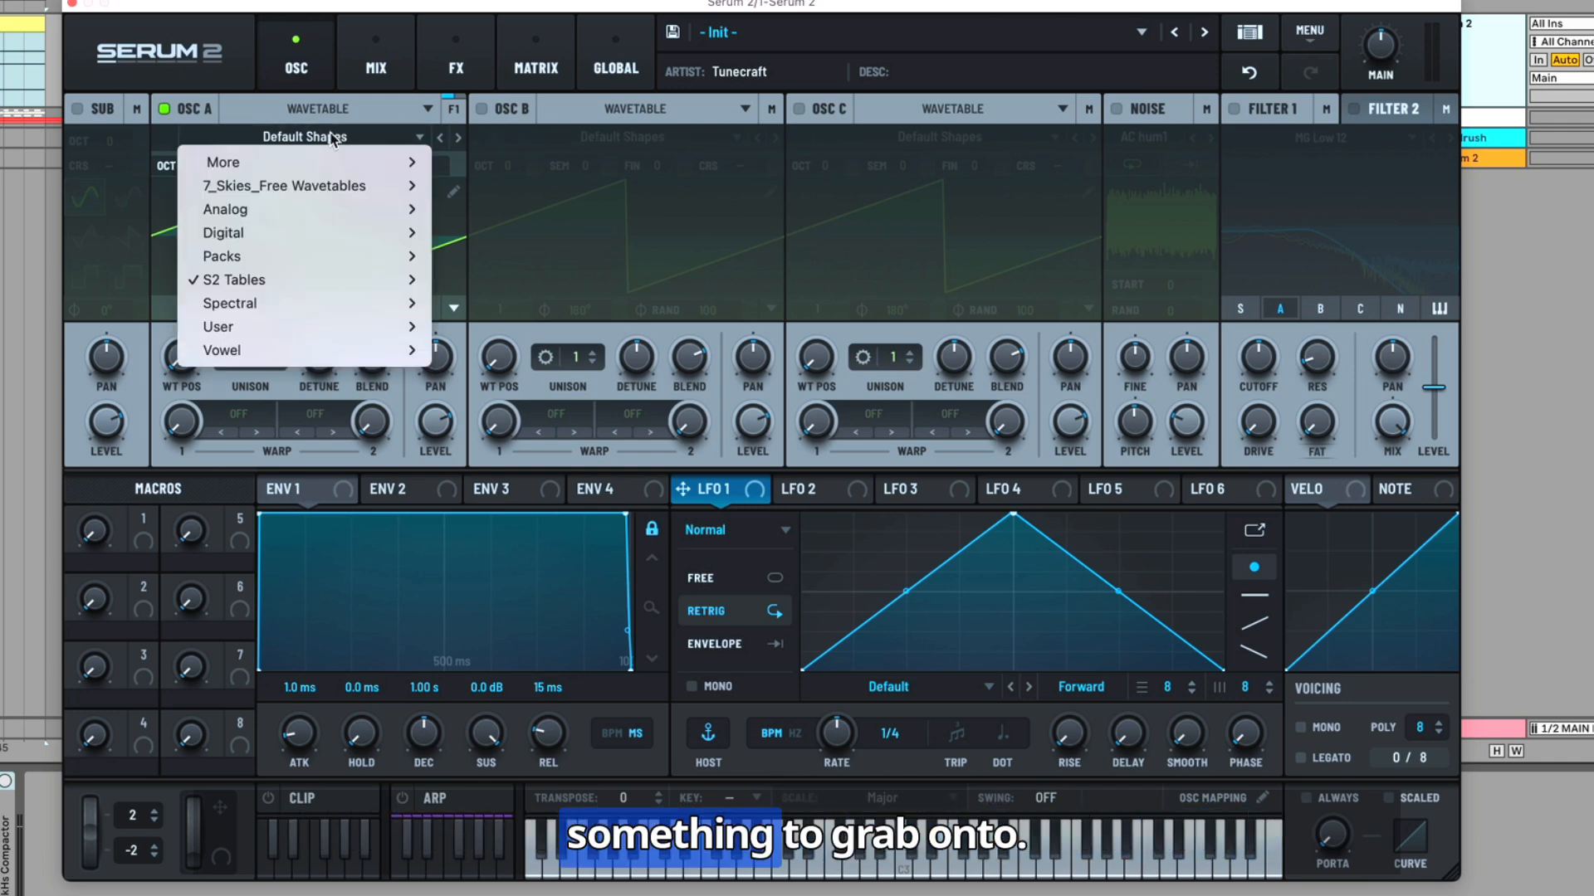
mouse_move(344, 280)
mouse_move(476, 285)
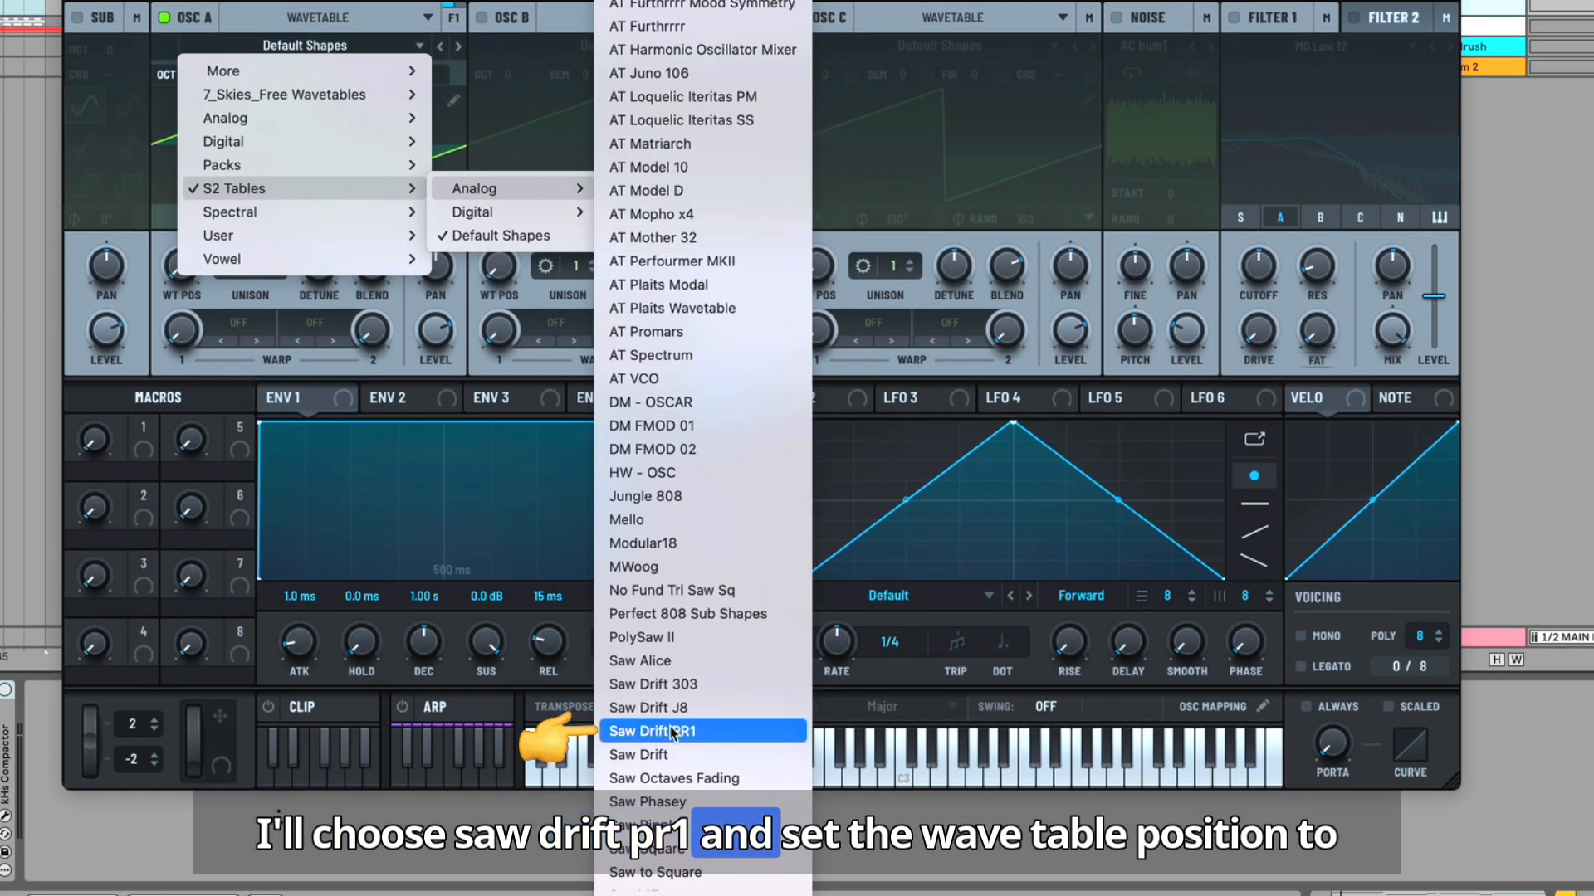
left_click(692, 732)
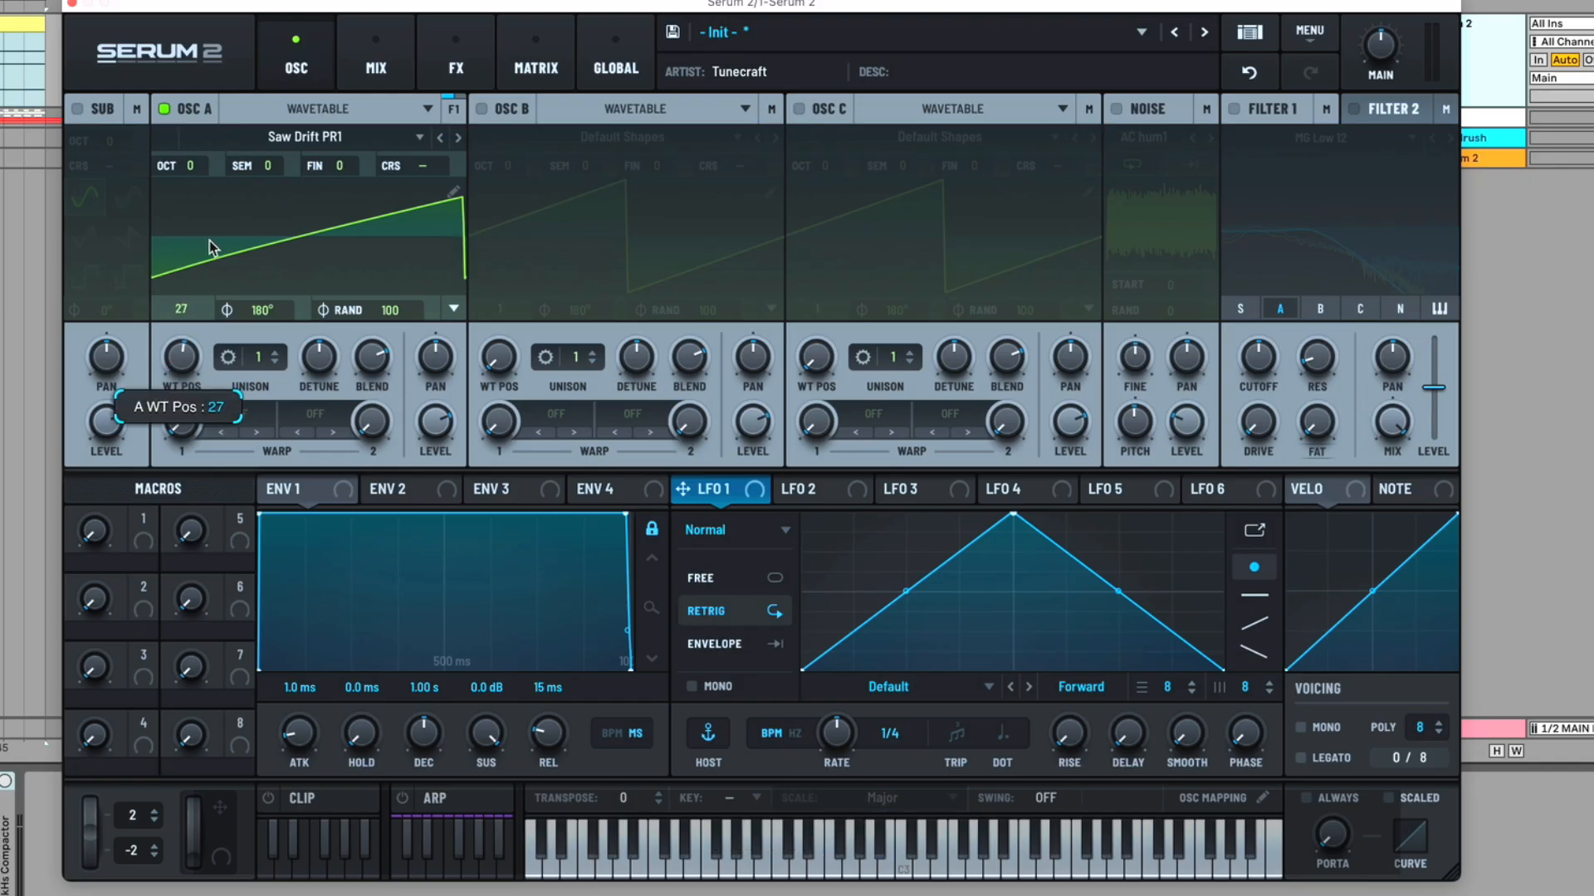
Set oscillator A's wavetable position to 34, give it two lightly detuned unison voices, and lower its level
left_click_drag(212, 246, 217, 212)
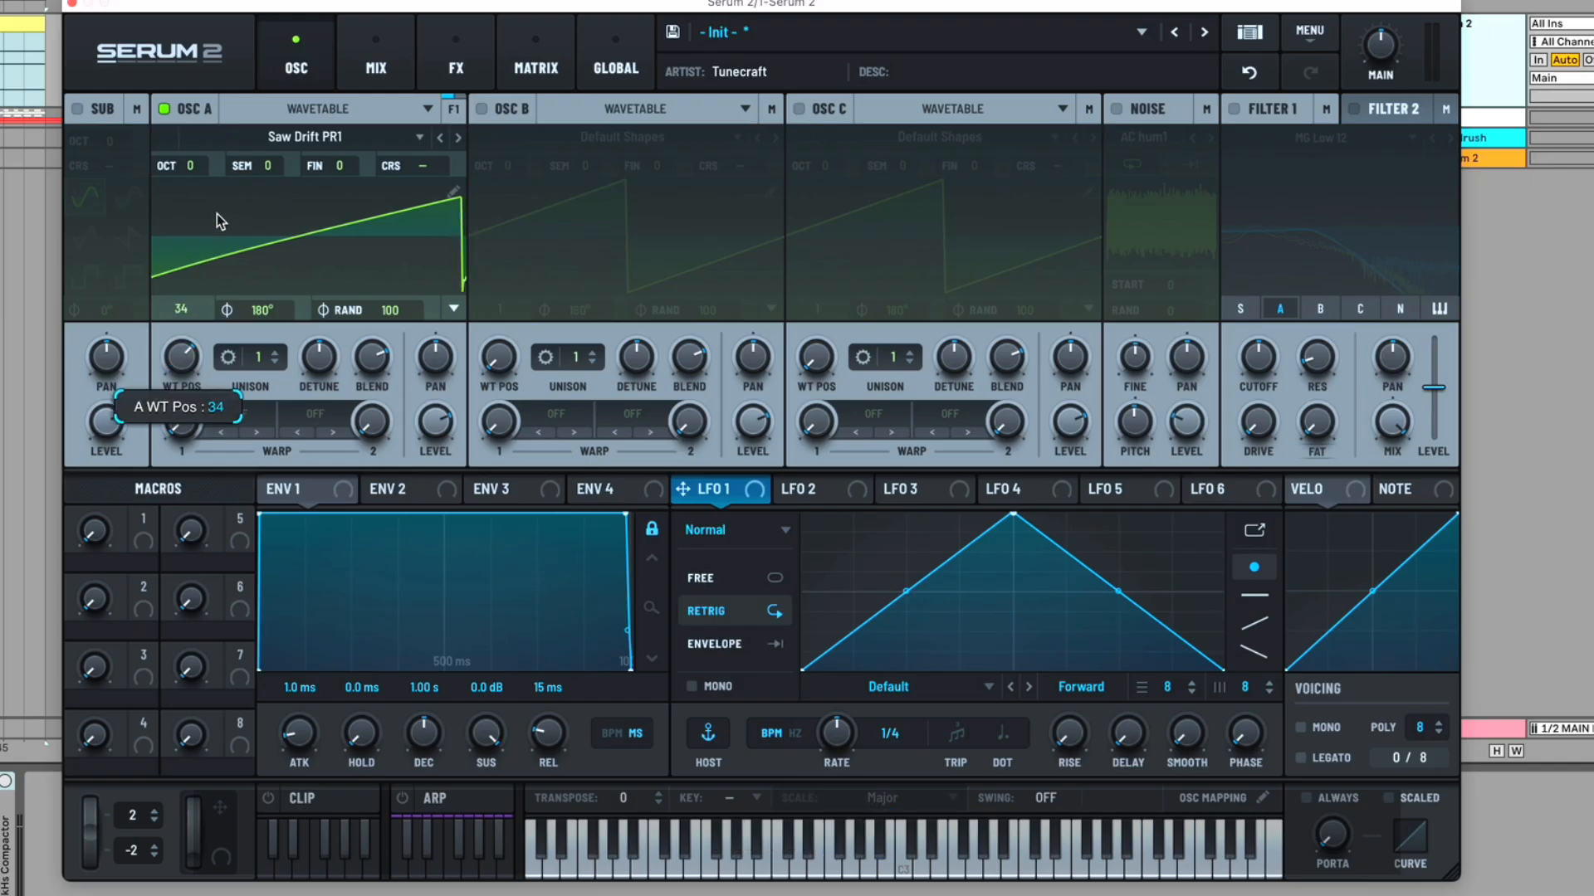
left_click_drag(259, 366, 292, 425)
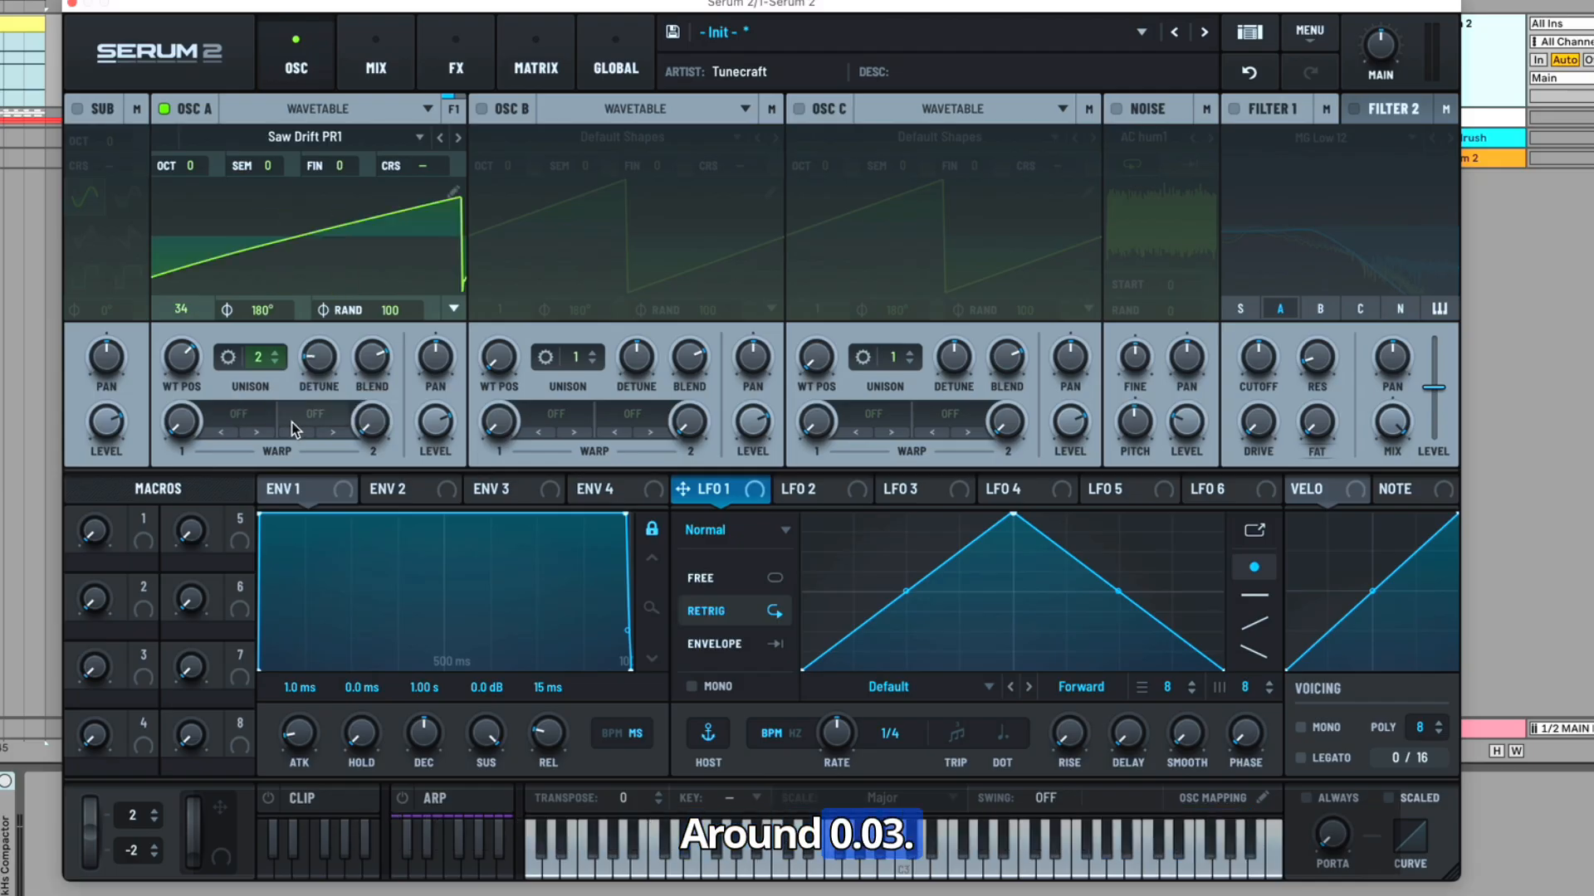
mouse_move(425, 426)
left_mouse_down()
mouse_move(415, 460)
mouse_move(407, 450)
left_mouse_up()
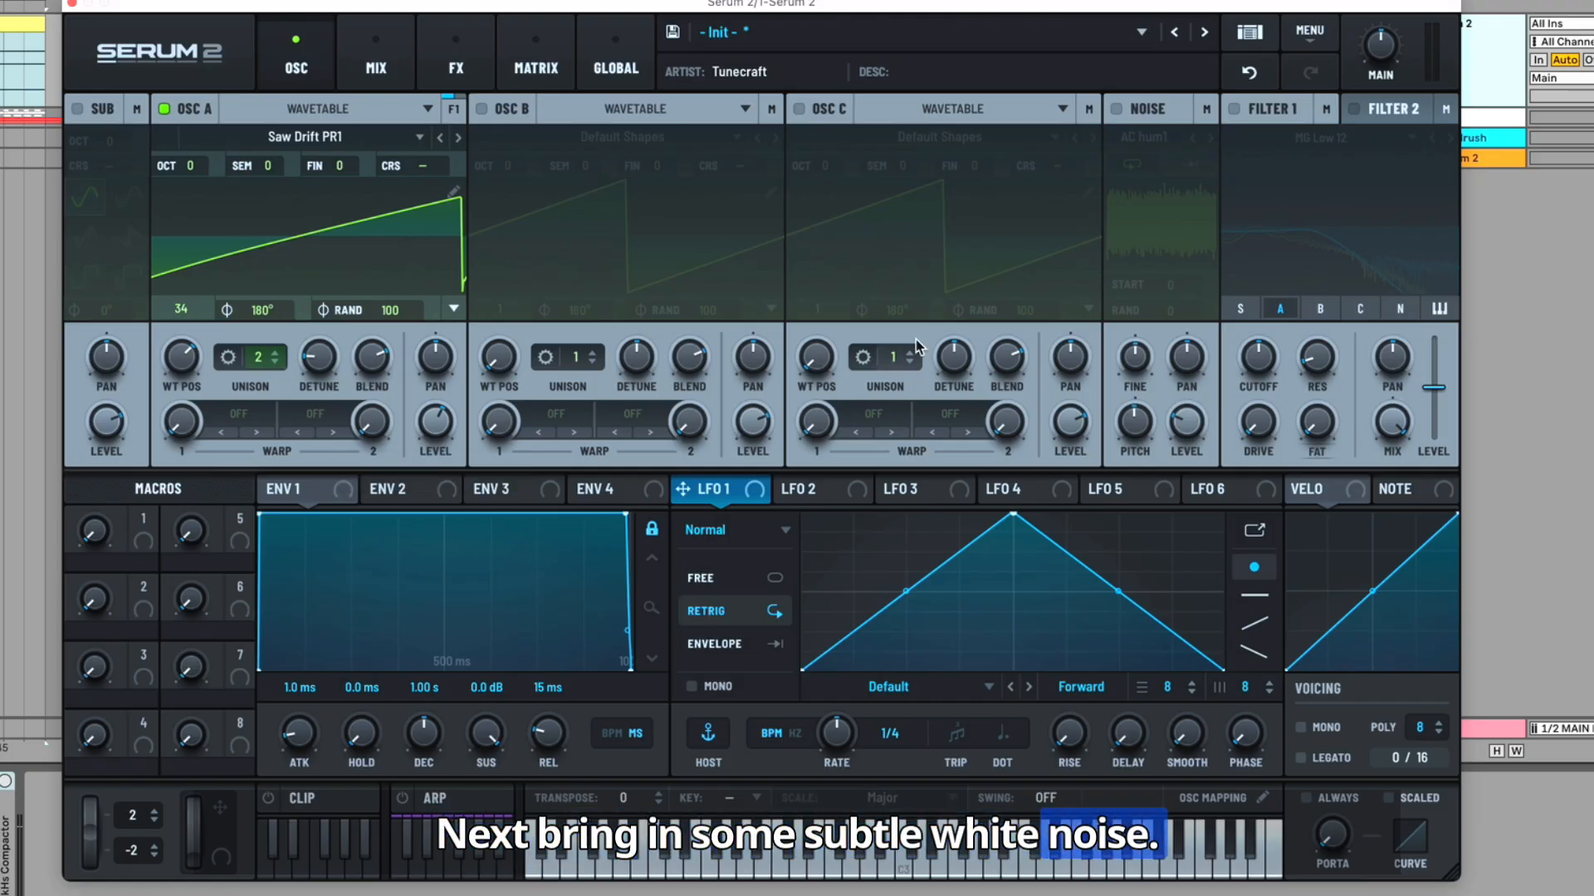
Enable the noise oscillator with White noise, its filter at about 57% and a lowered level
left_click(1117, 109)
left_click(1143, 136)
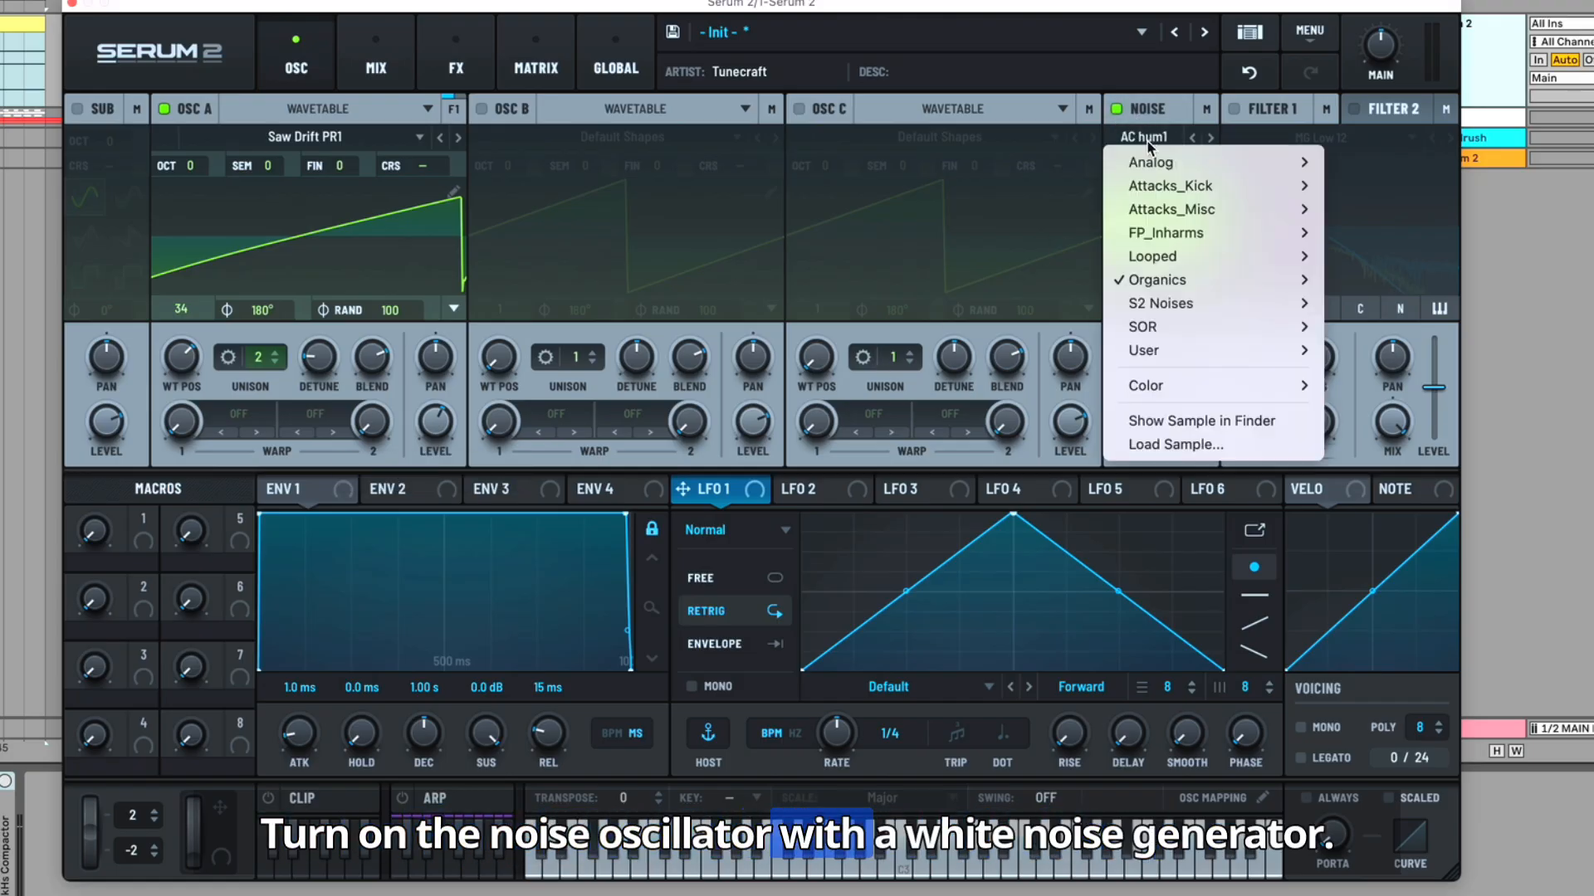
mouse_move(1170, 393)
left_click(1373, 393)
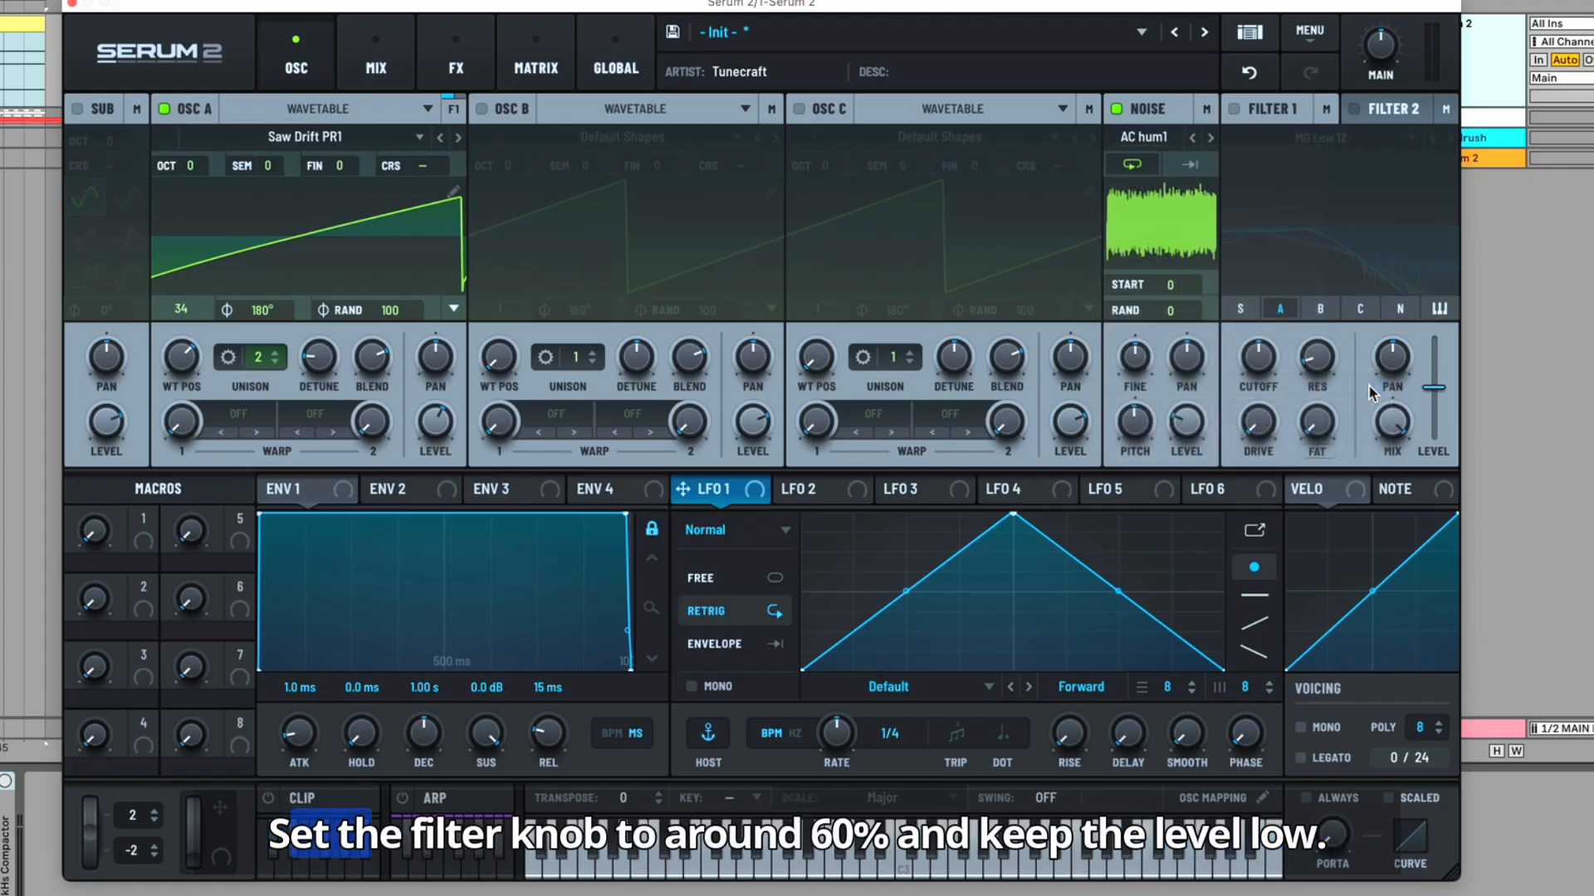
left_click_drag(1123, 394, 1121, 366)
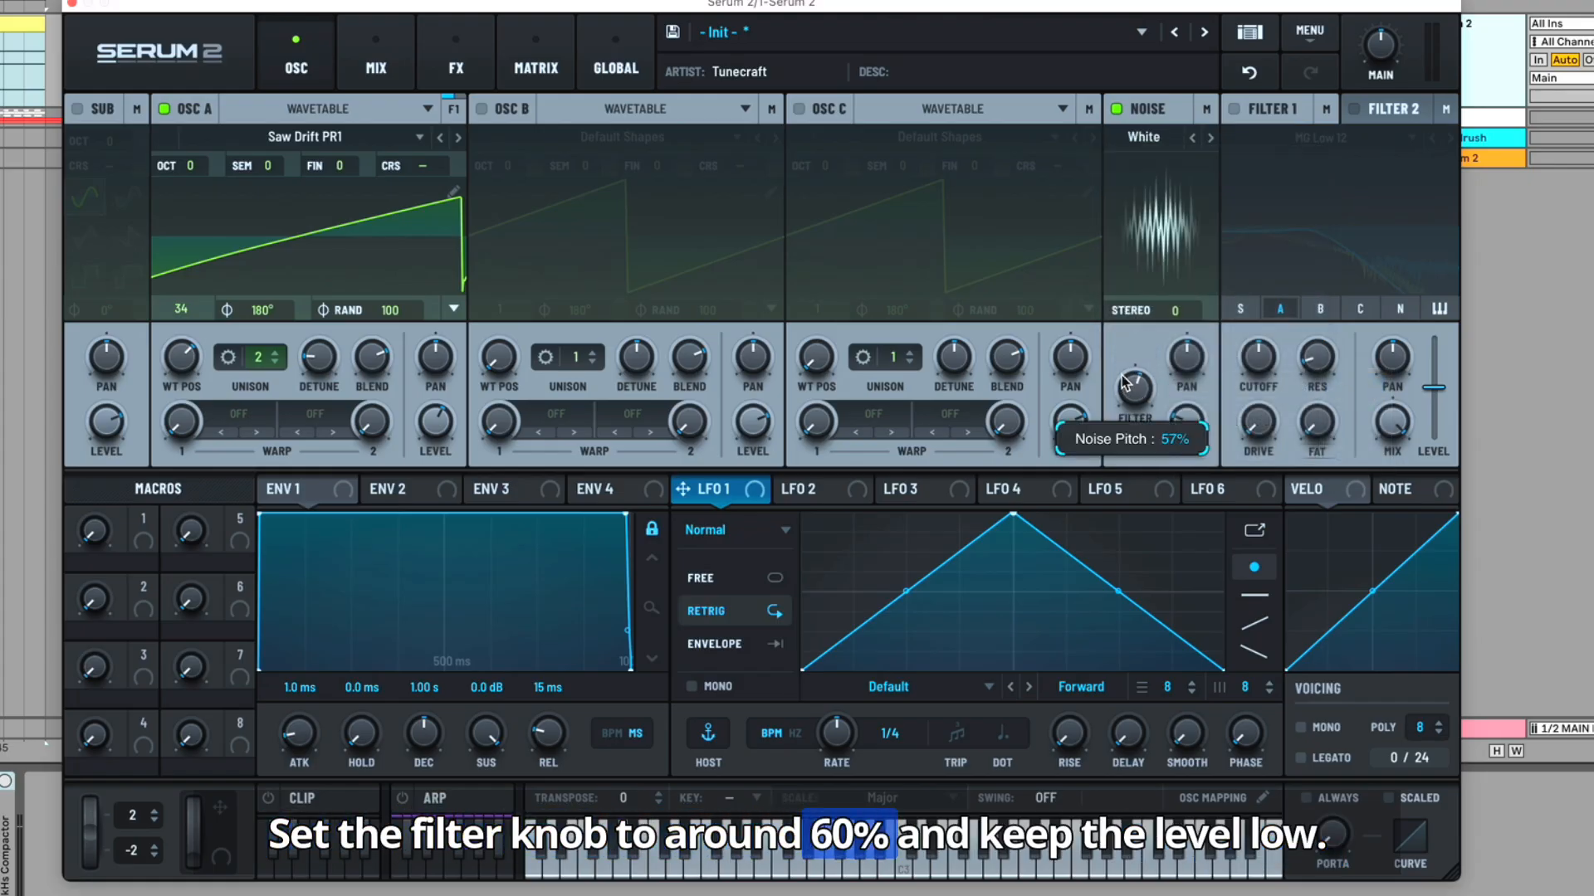
left_click_drag(1180, 419, 1193, 437)
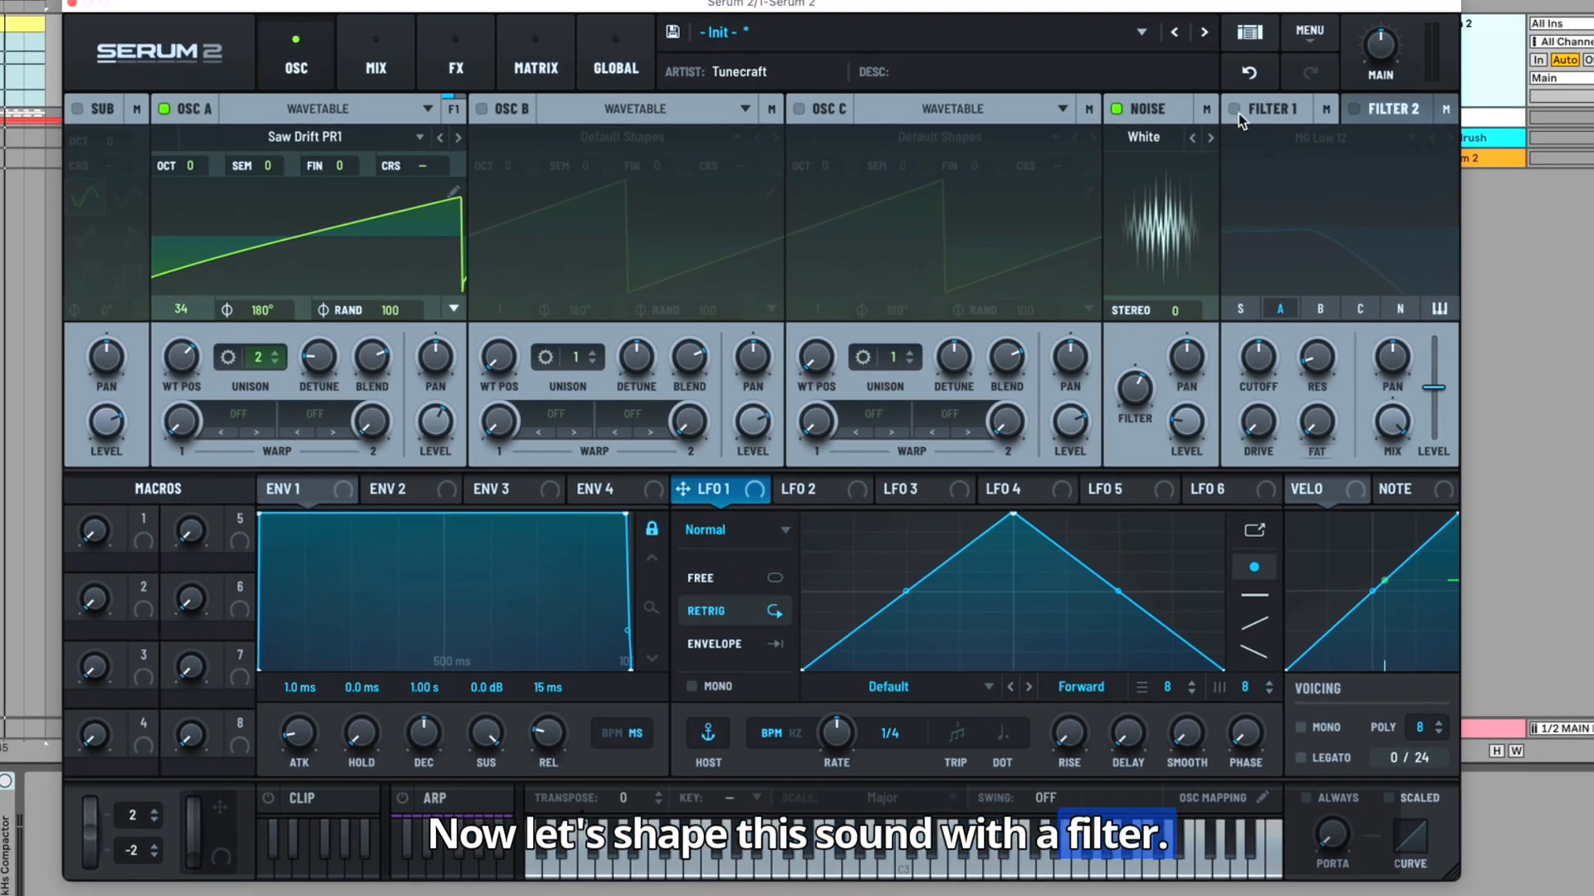
Enable filter 1 as MG Low 12 and route both oscillator A and the noise oscillator through it
left_click(1236, 111)
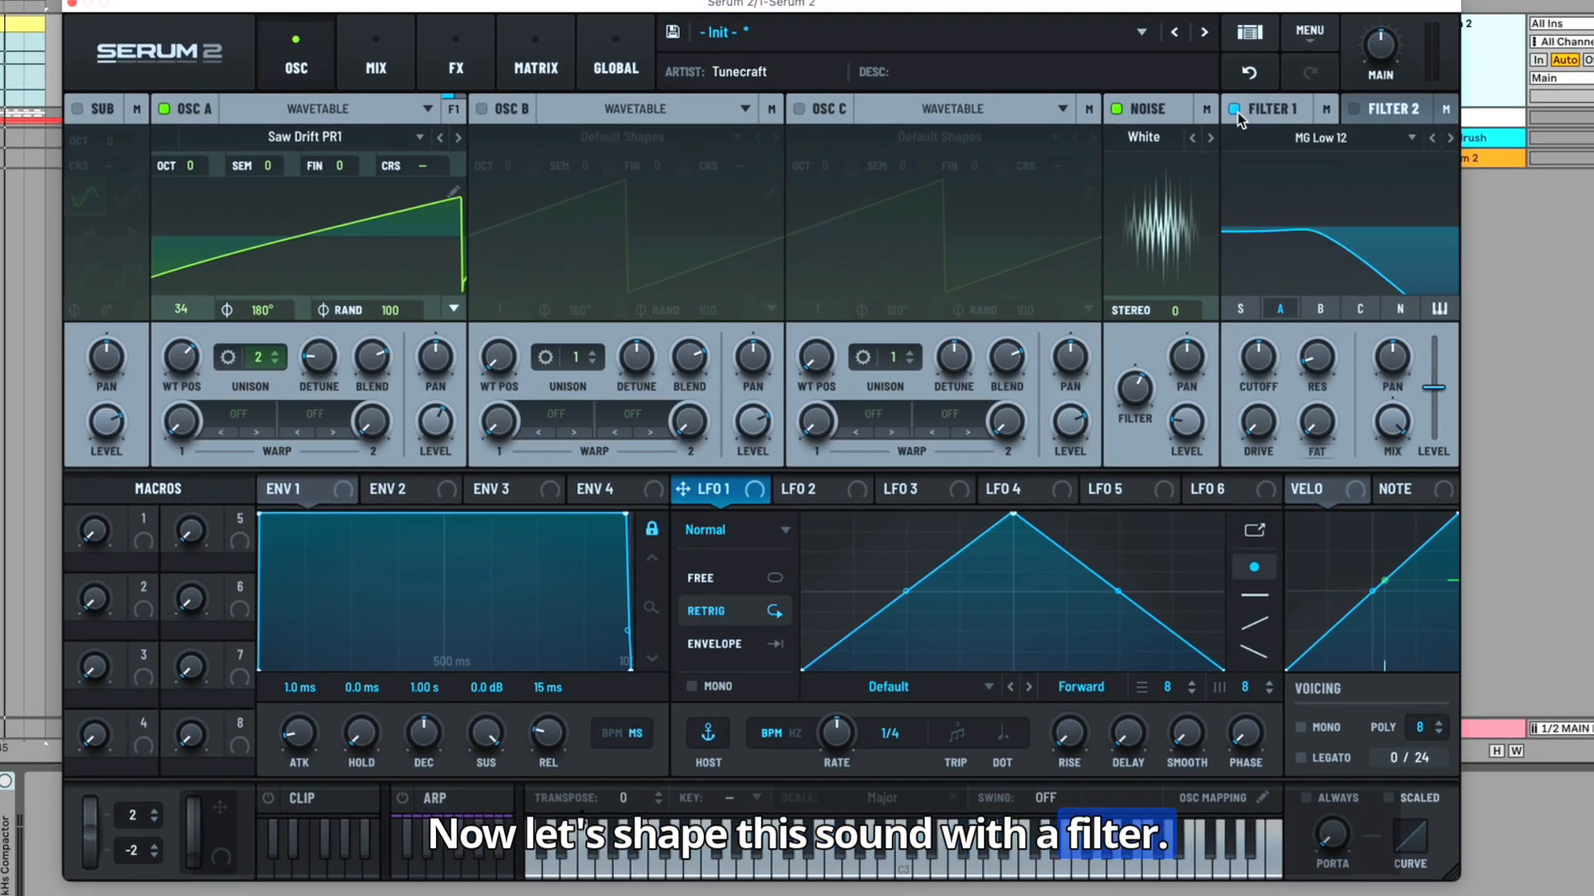
left_click(1280, 309)
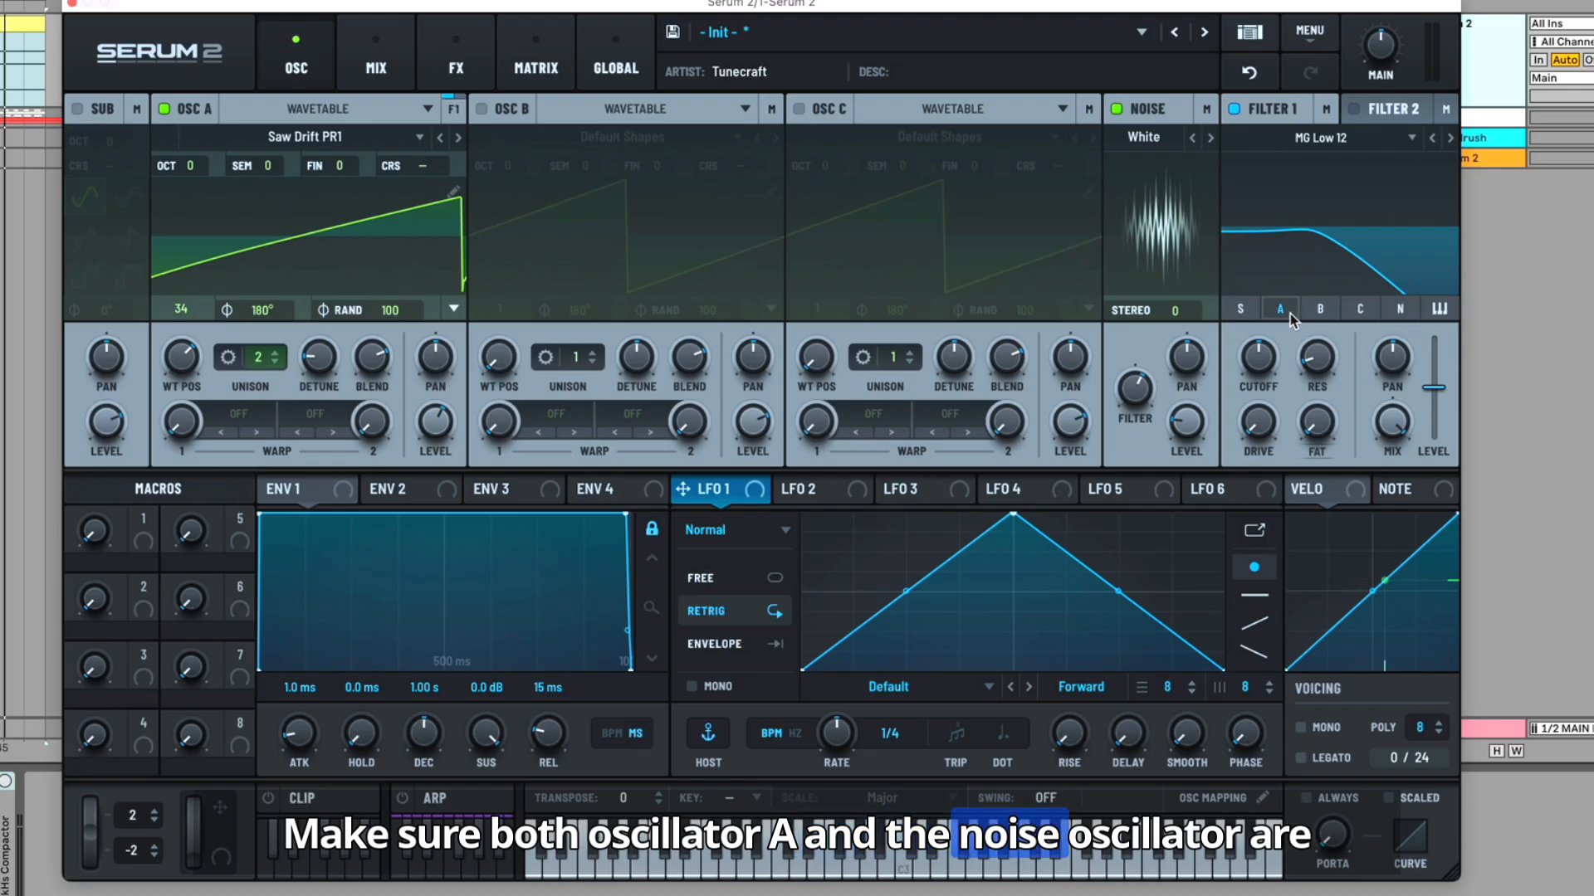
left_click(1400, 309)
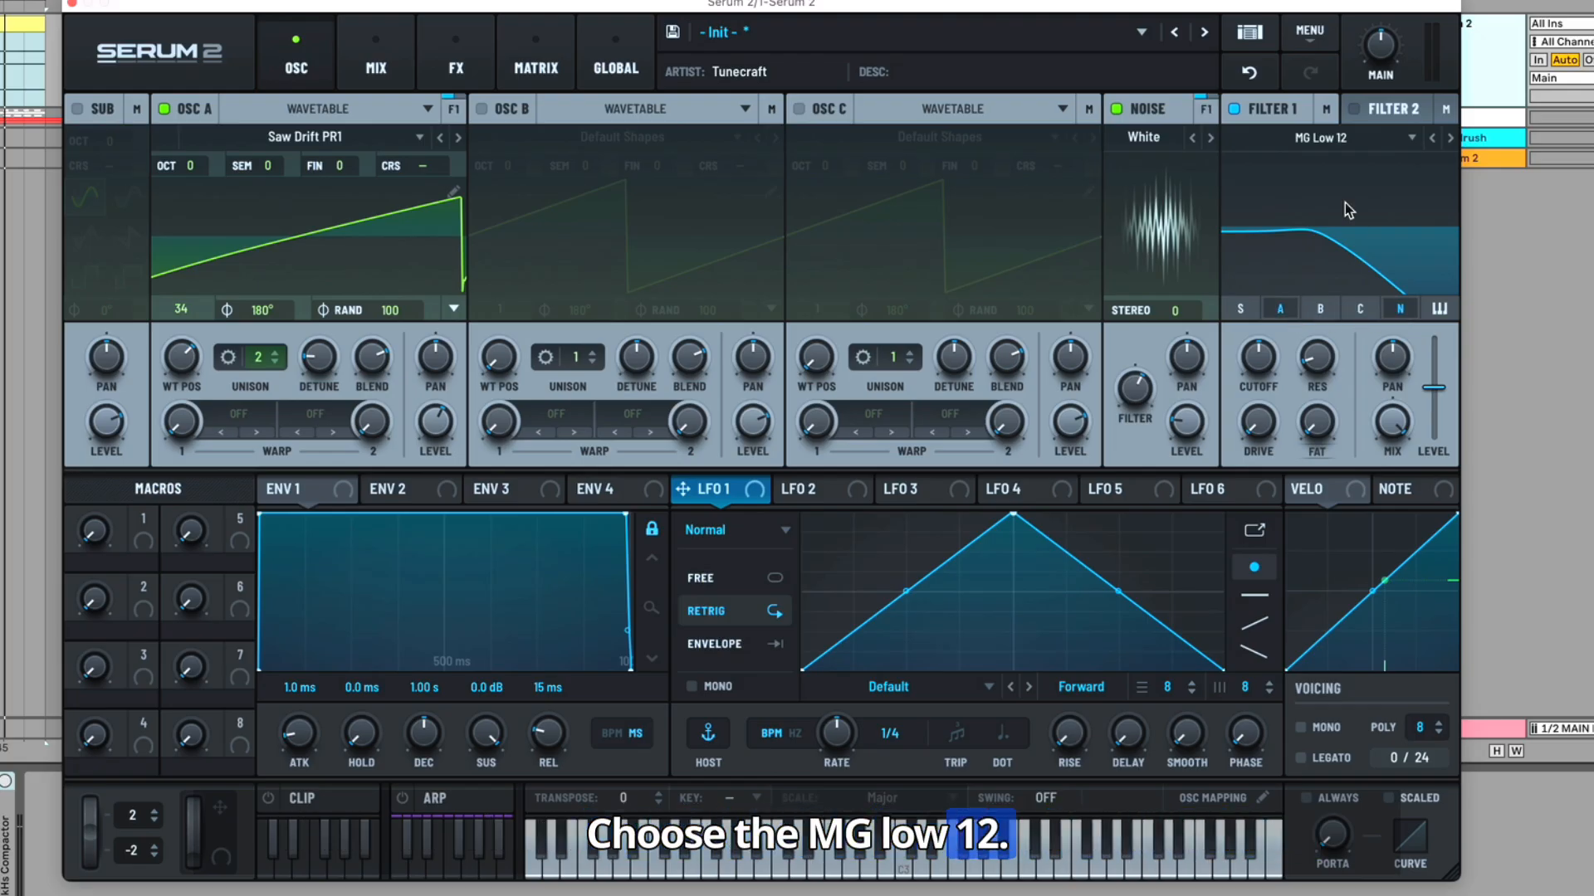
left_click(1328, 138)
mouse_move(1337, 173)
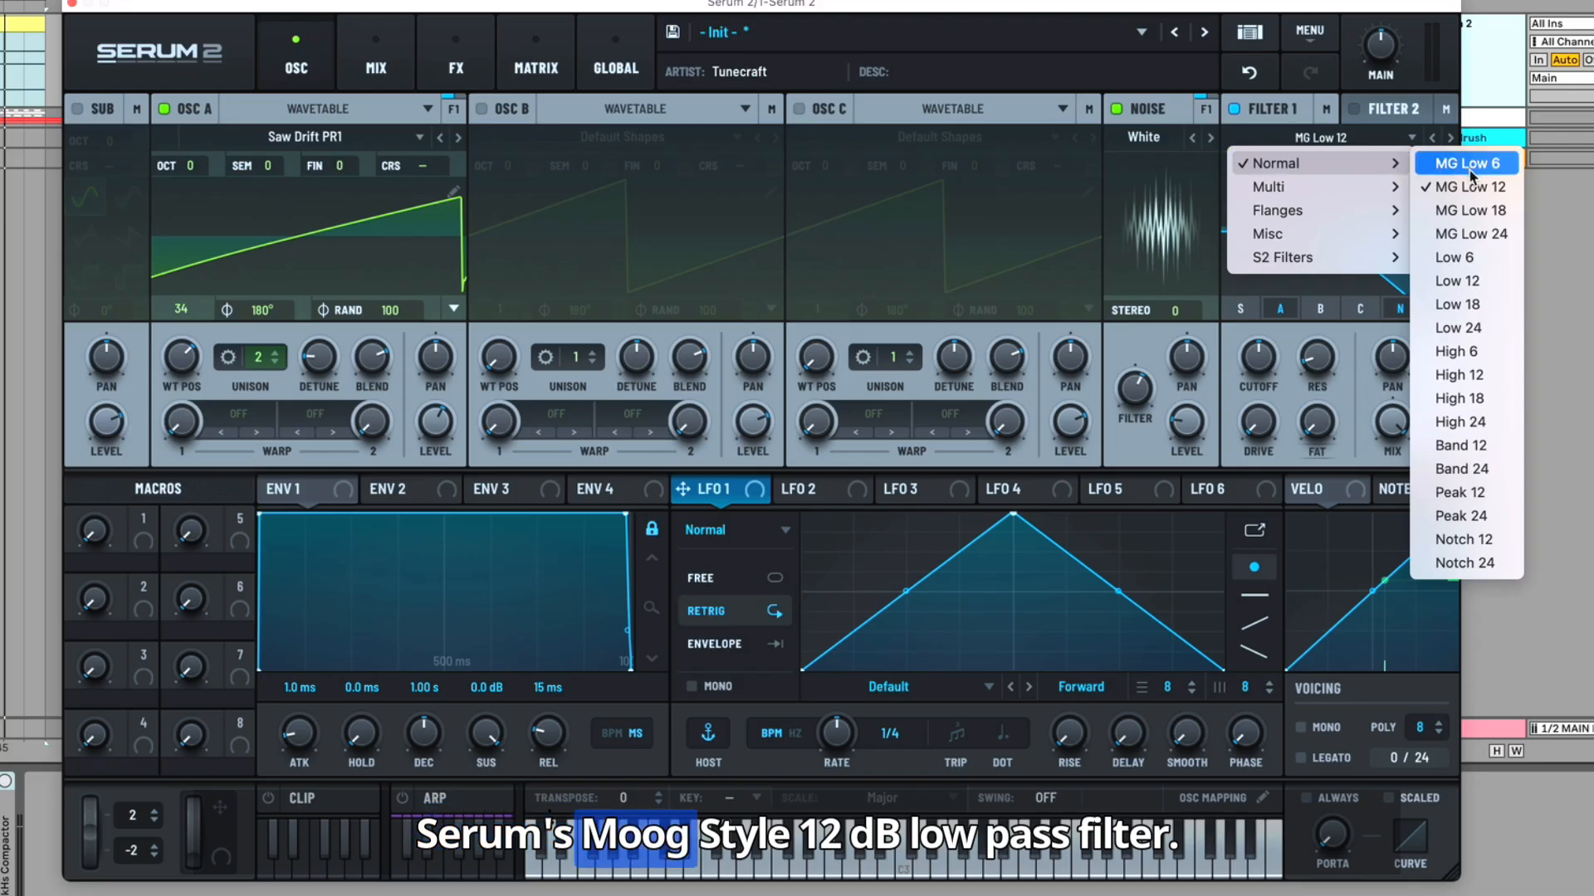
left_click(1516, 201)
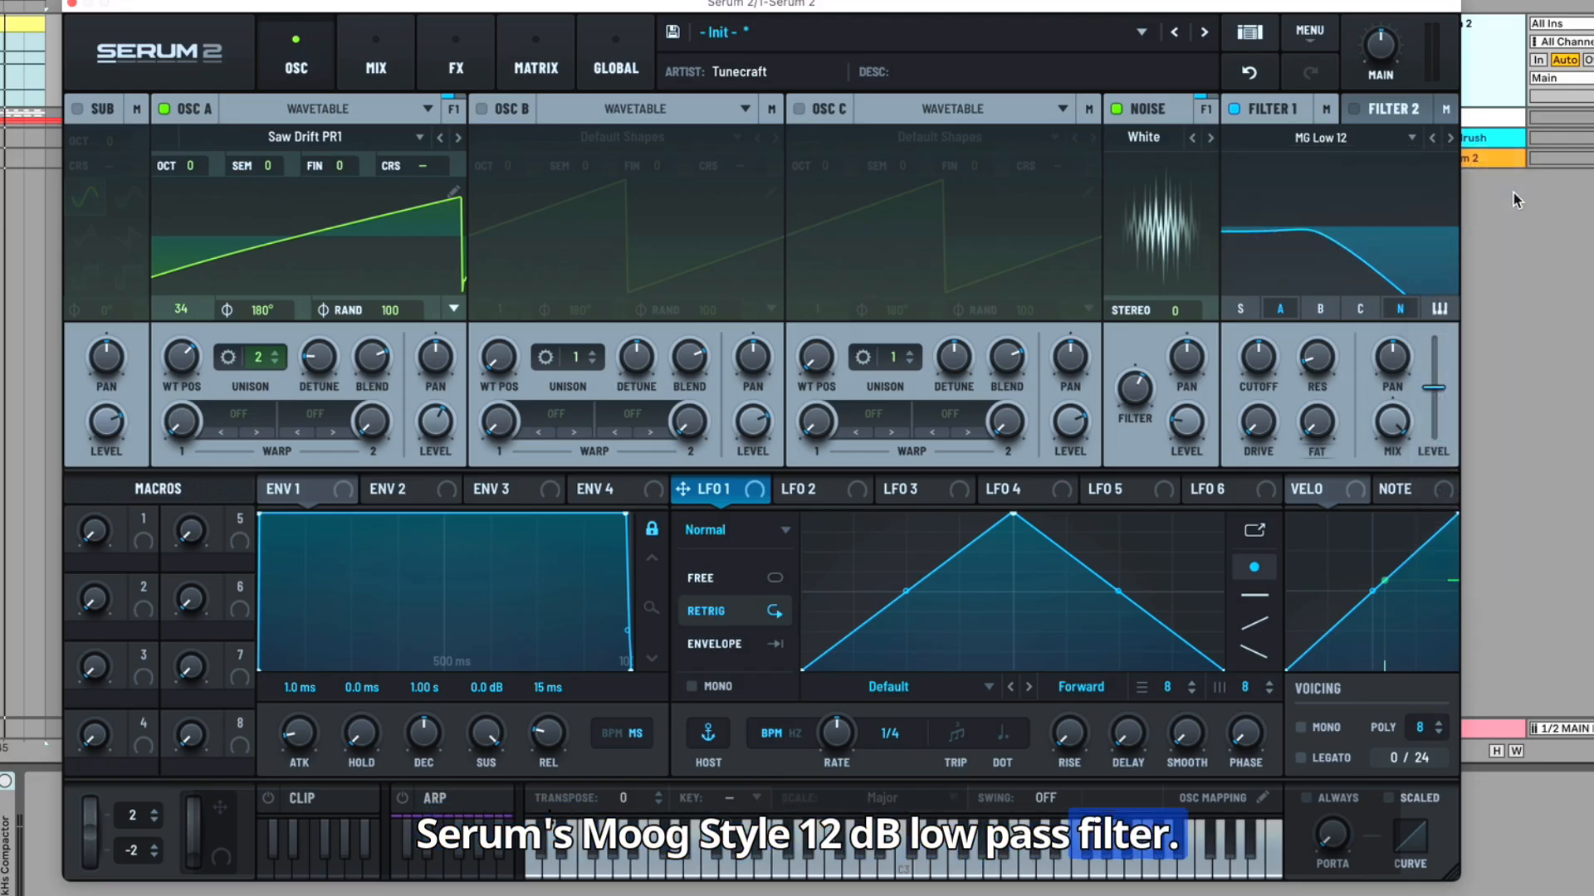
Show Frequency Response & FFT in filter 1's display and set its cutoff to about 800 Hz
left_click_drag(1276, 367, 1308, 367)
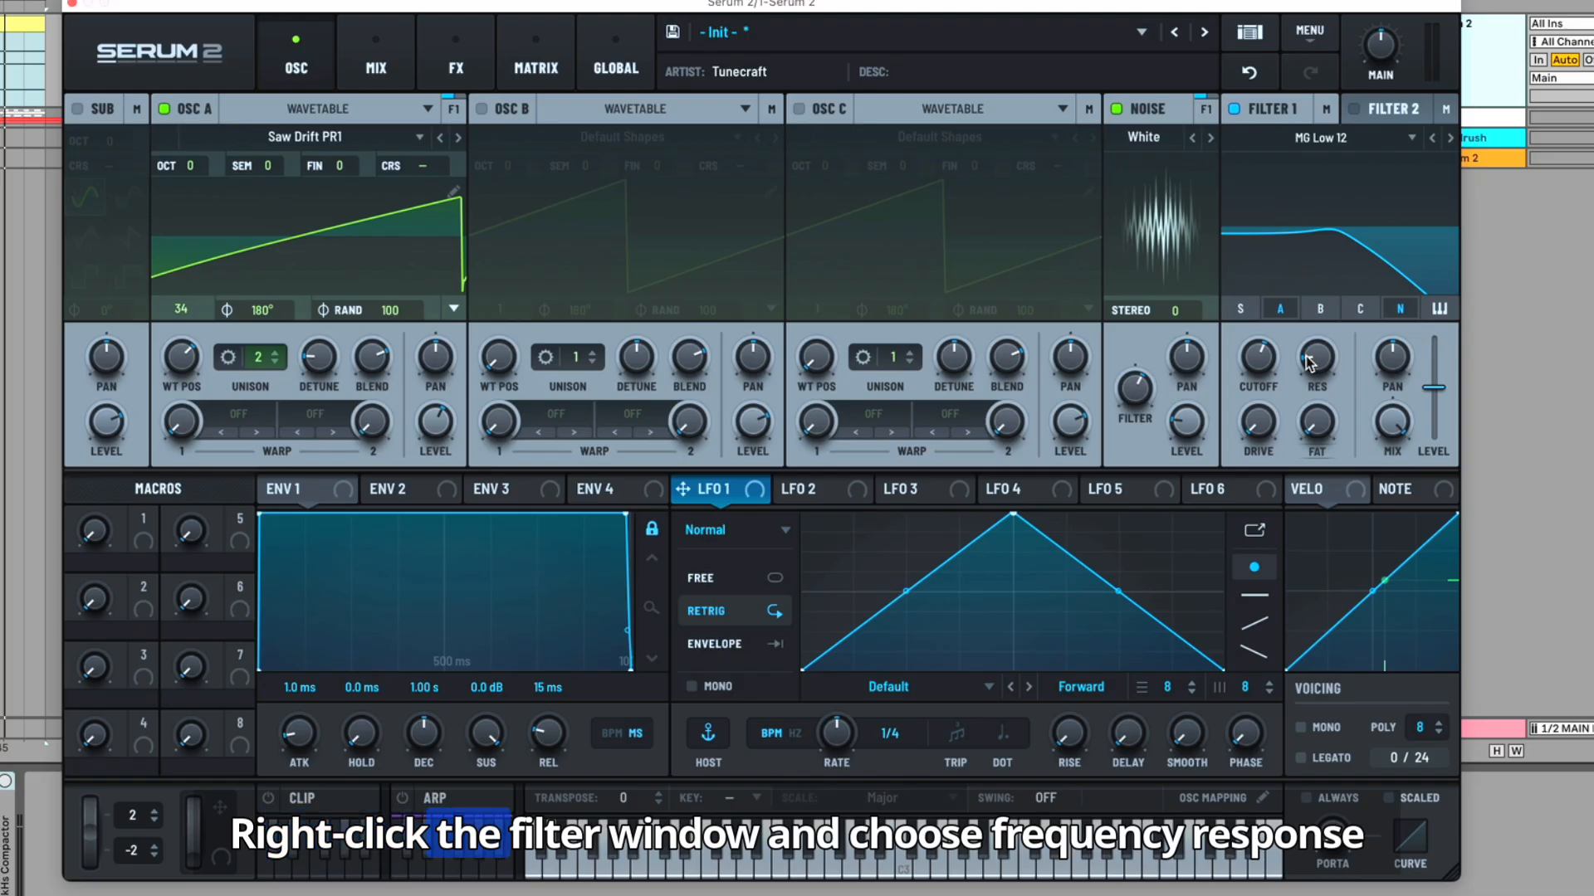
right_click(1314, 262)
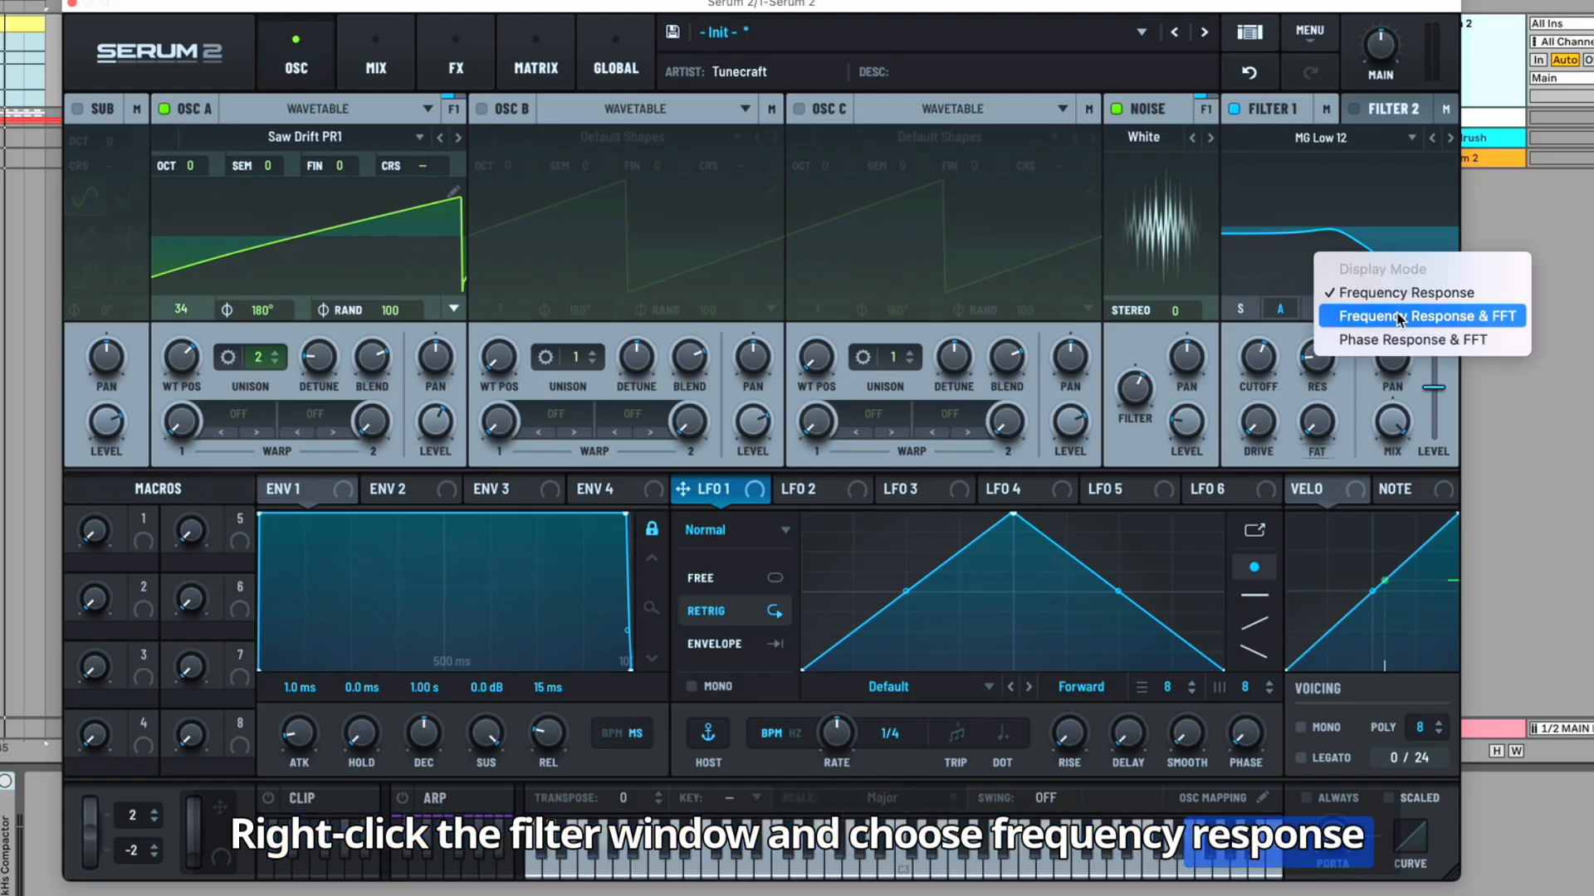
left_click(1494, 316)
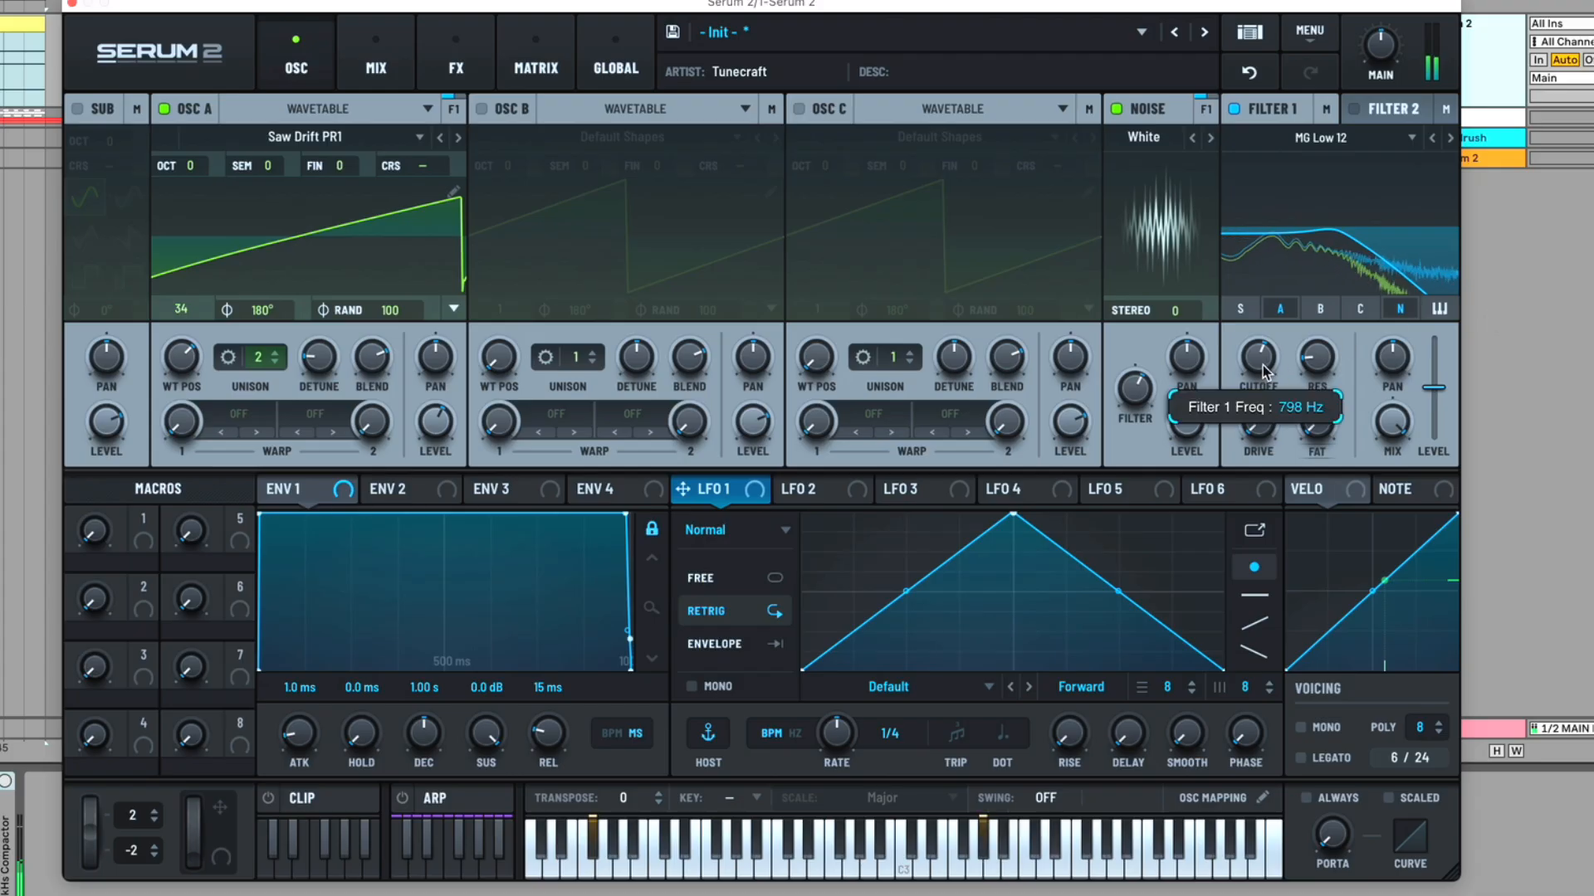
left_click_drag(1265, 365, 1255, 396)
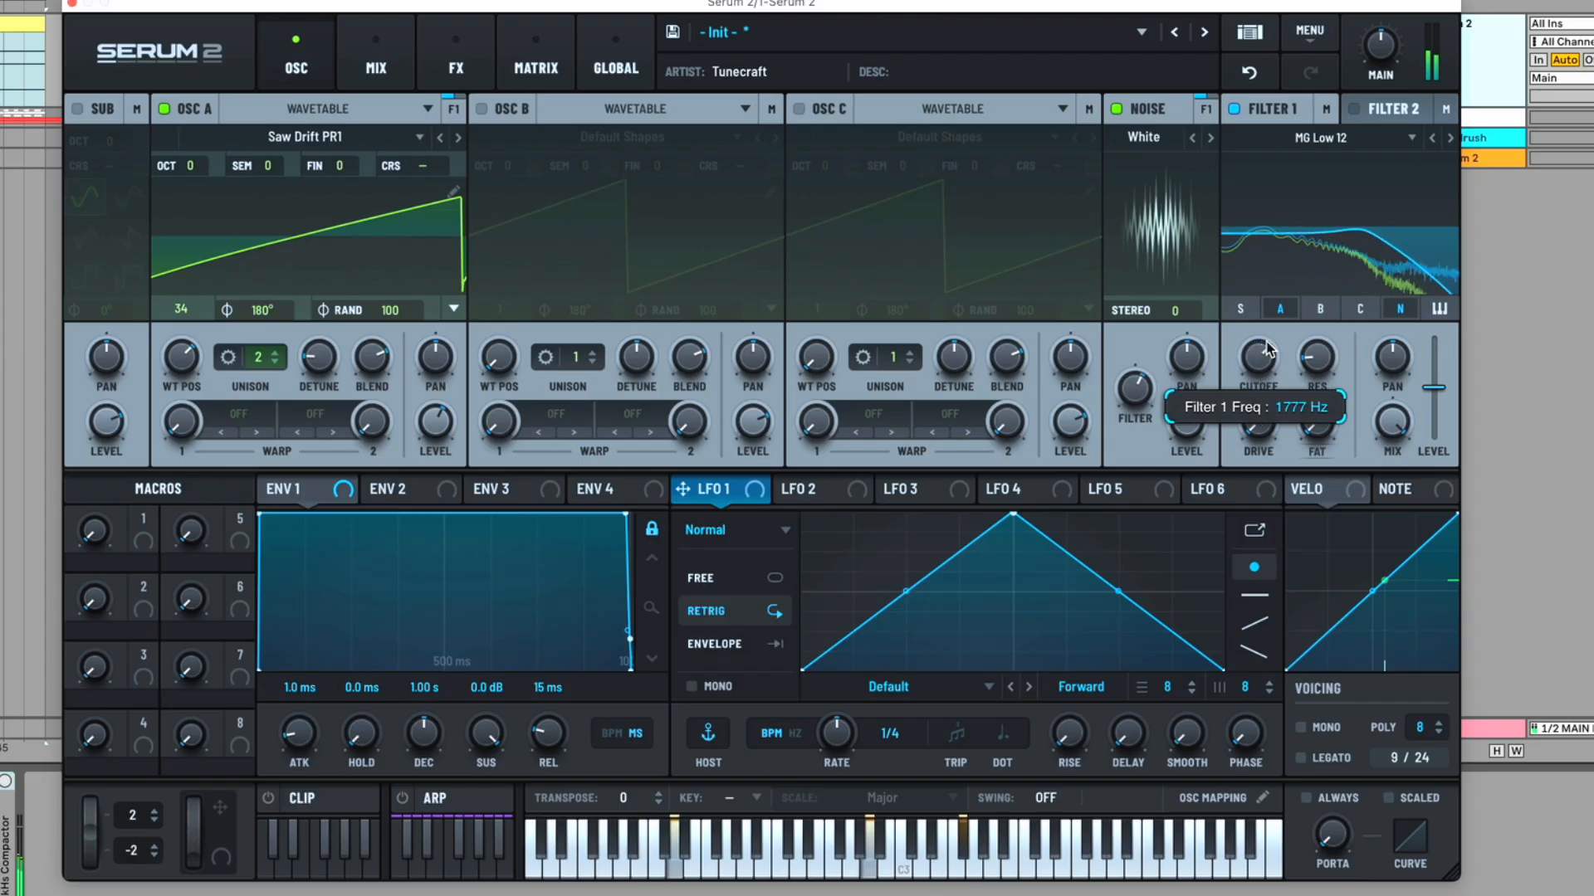
left_click_drag(1266, 371, 1265, 375)
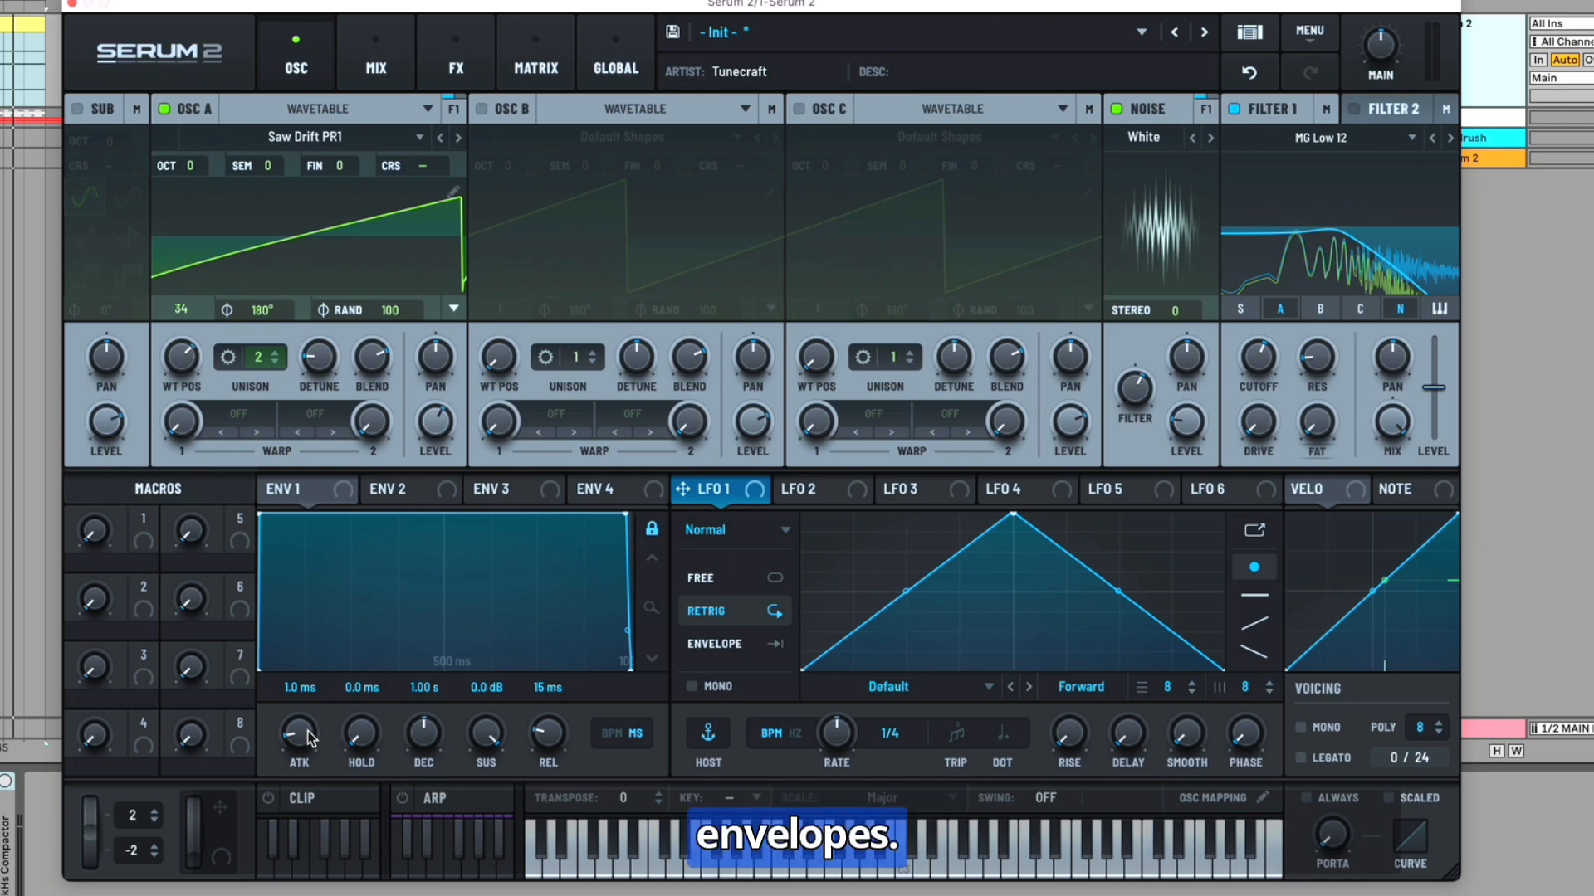
Set envelope 1's attack to 600 ms with a straight attack curve and its release to 400 ms
left_click_drag(307, 737, 307, 689)
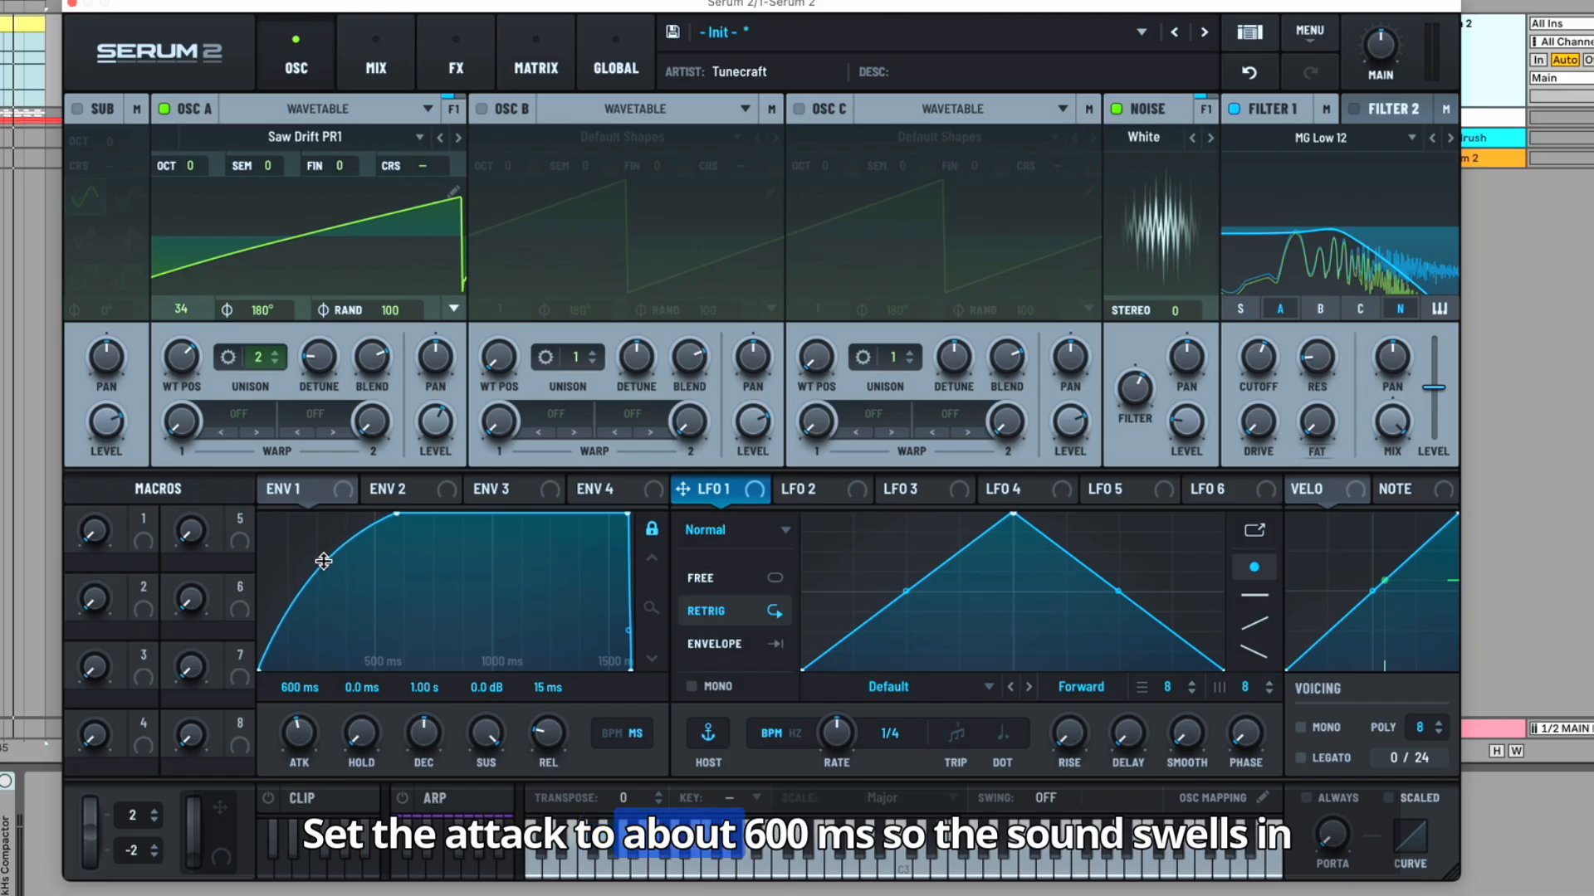
left_click_drag(324, 561, 324, 569)
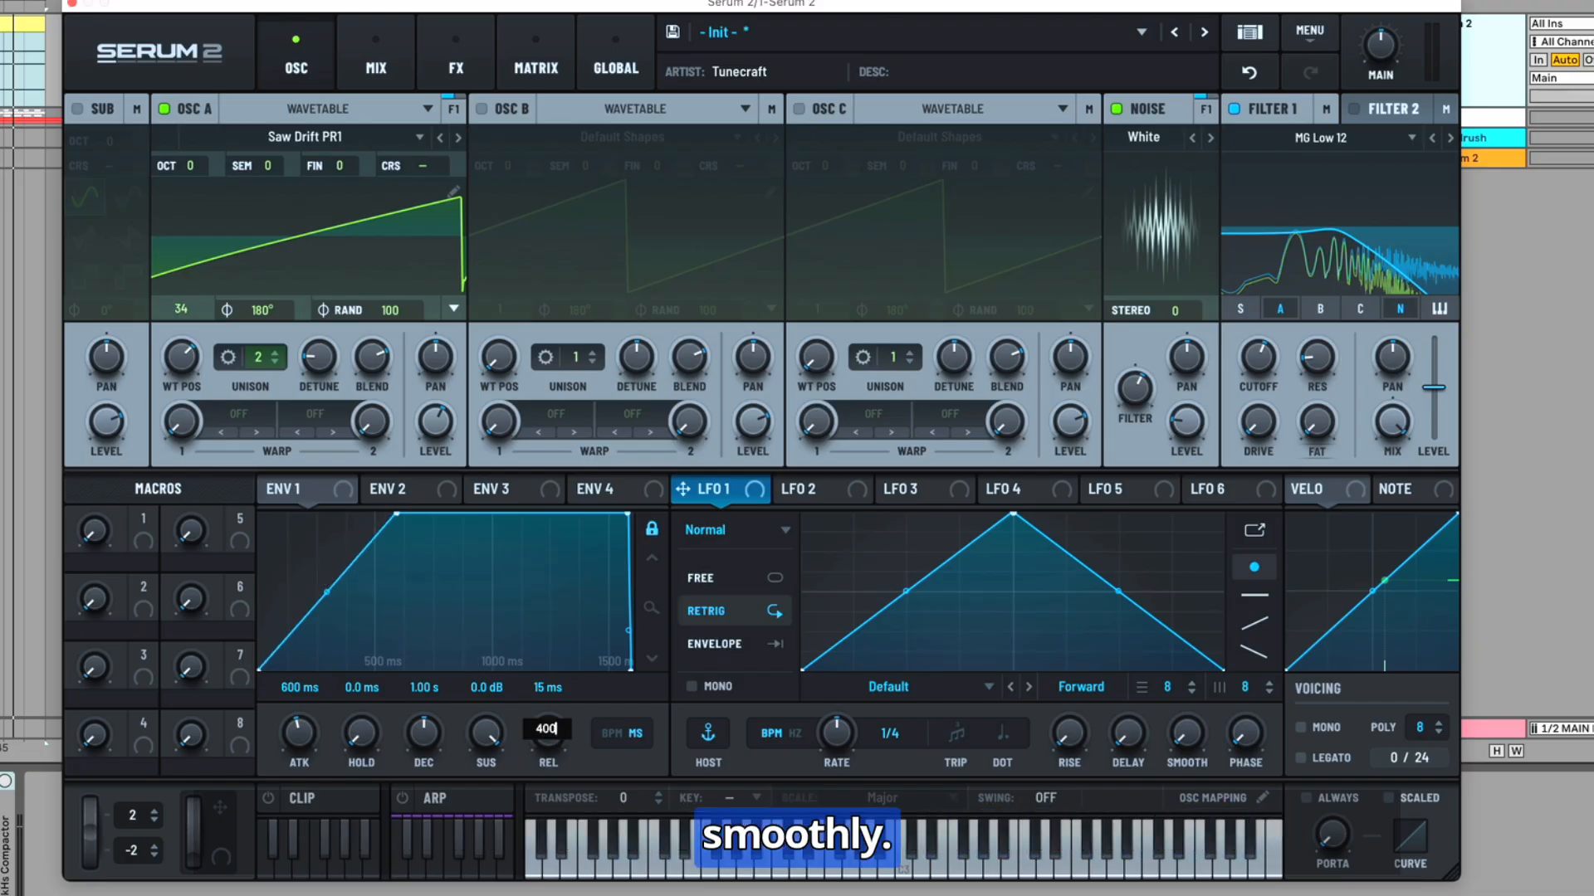
key("Return")
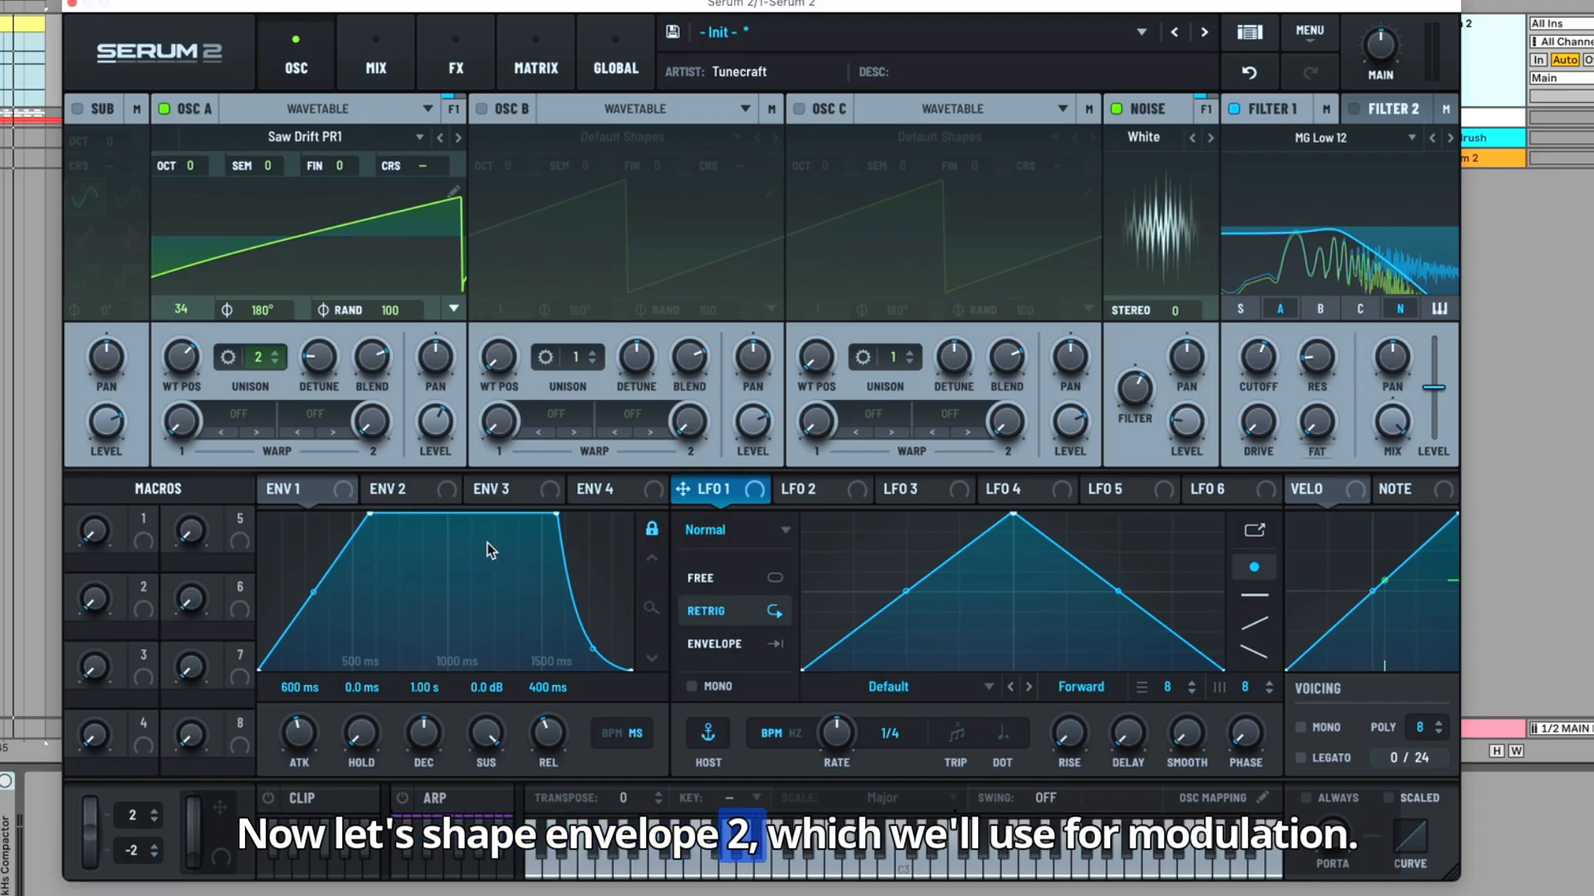
Set envelope 2's attack to 600 ms and bend its attack curve upward into a rounder shape
left_click(406, 491)
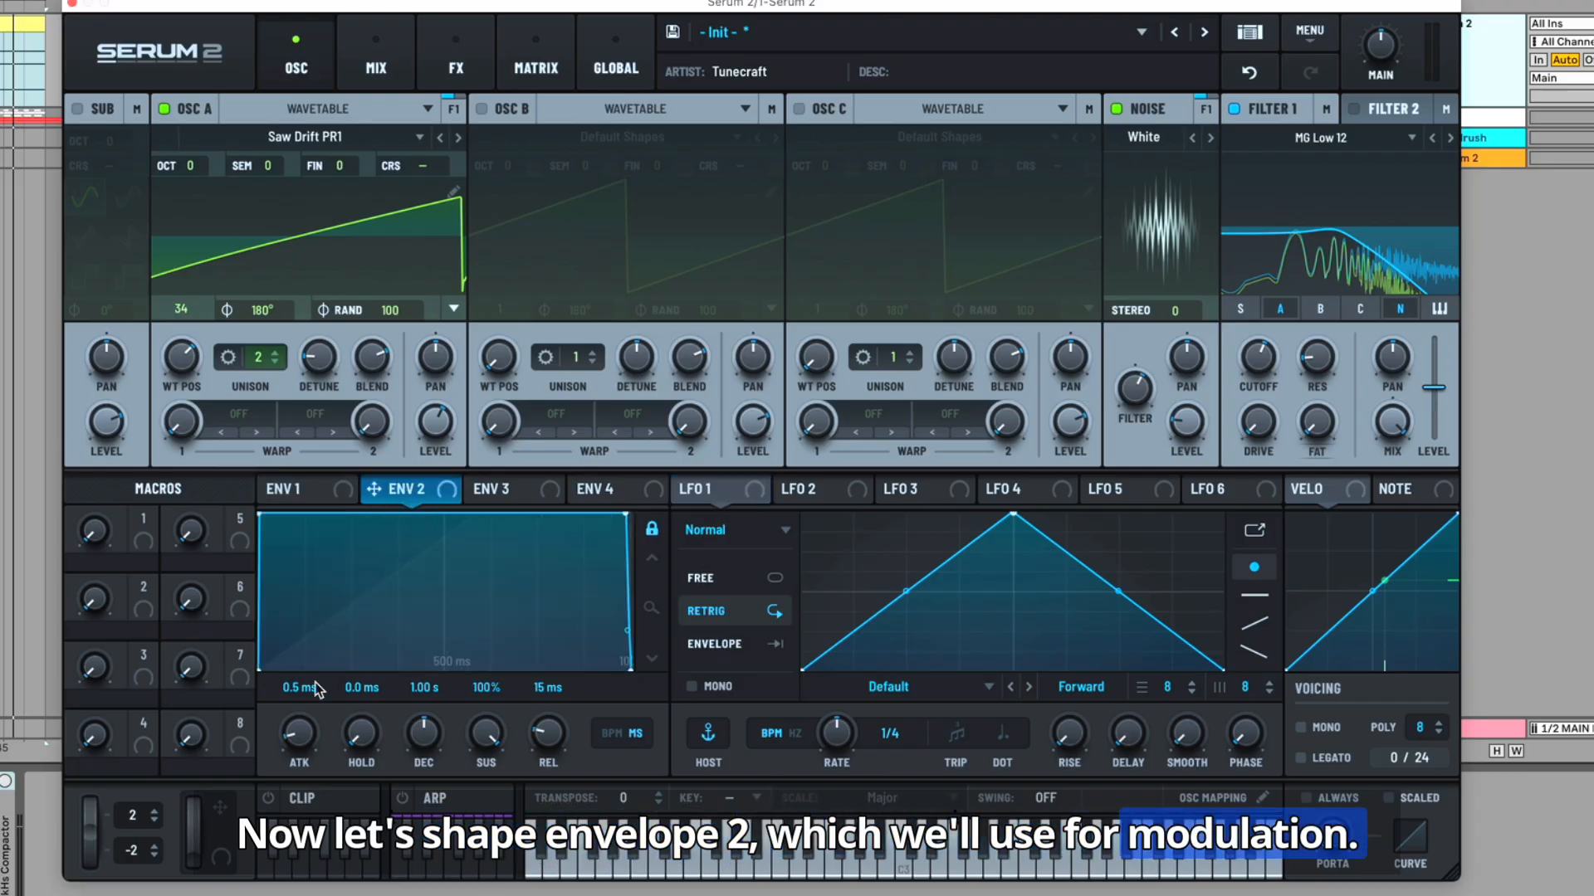
double_click(307, 734)
type("6")
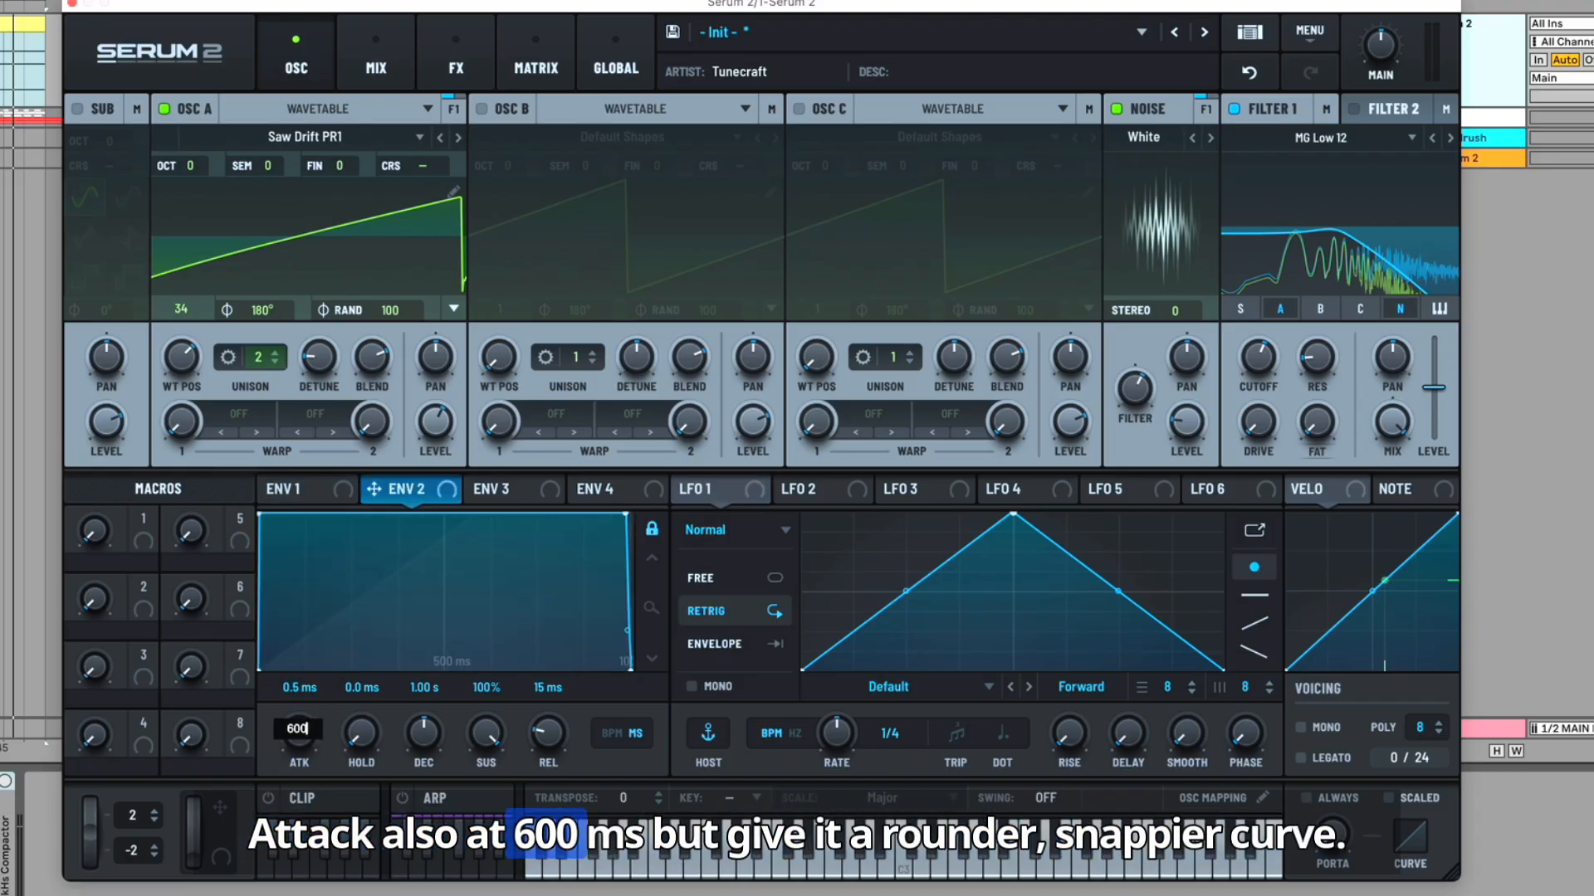
type("00")
key("Return")
left_click_drag(324, 647, 334, 591)
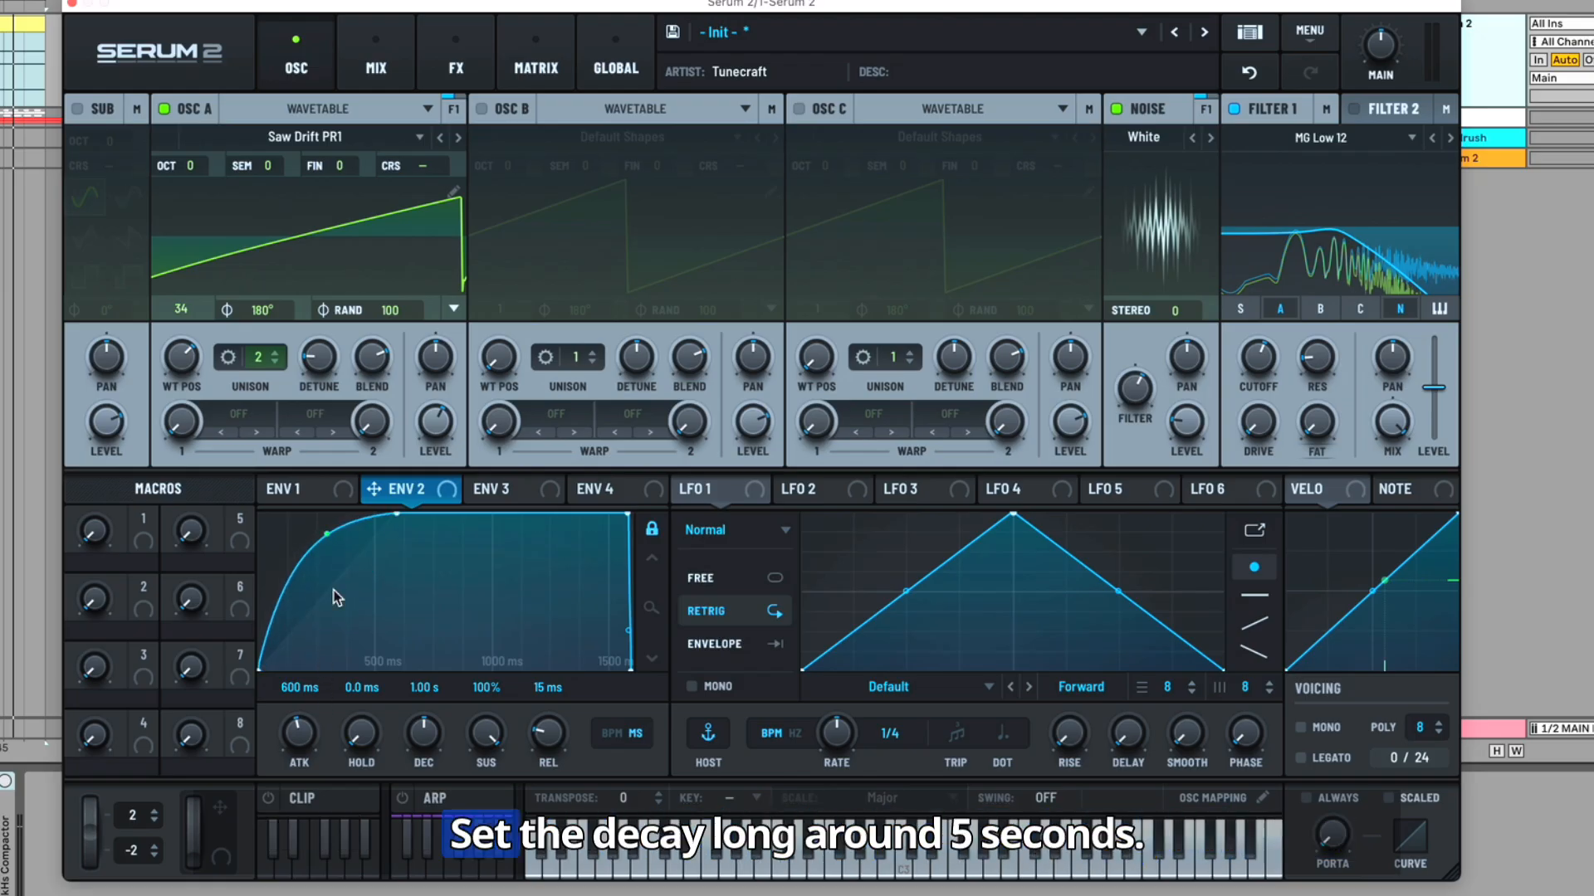
Set envelope 2's decay to about 5.09 s, sustain to 60% and release to about 4.27 s
left_click_drag(422, 732, 423, 707)
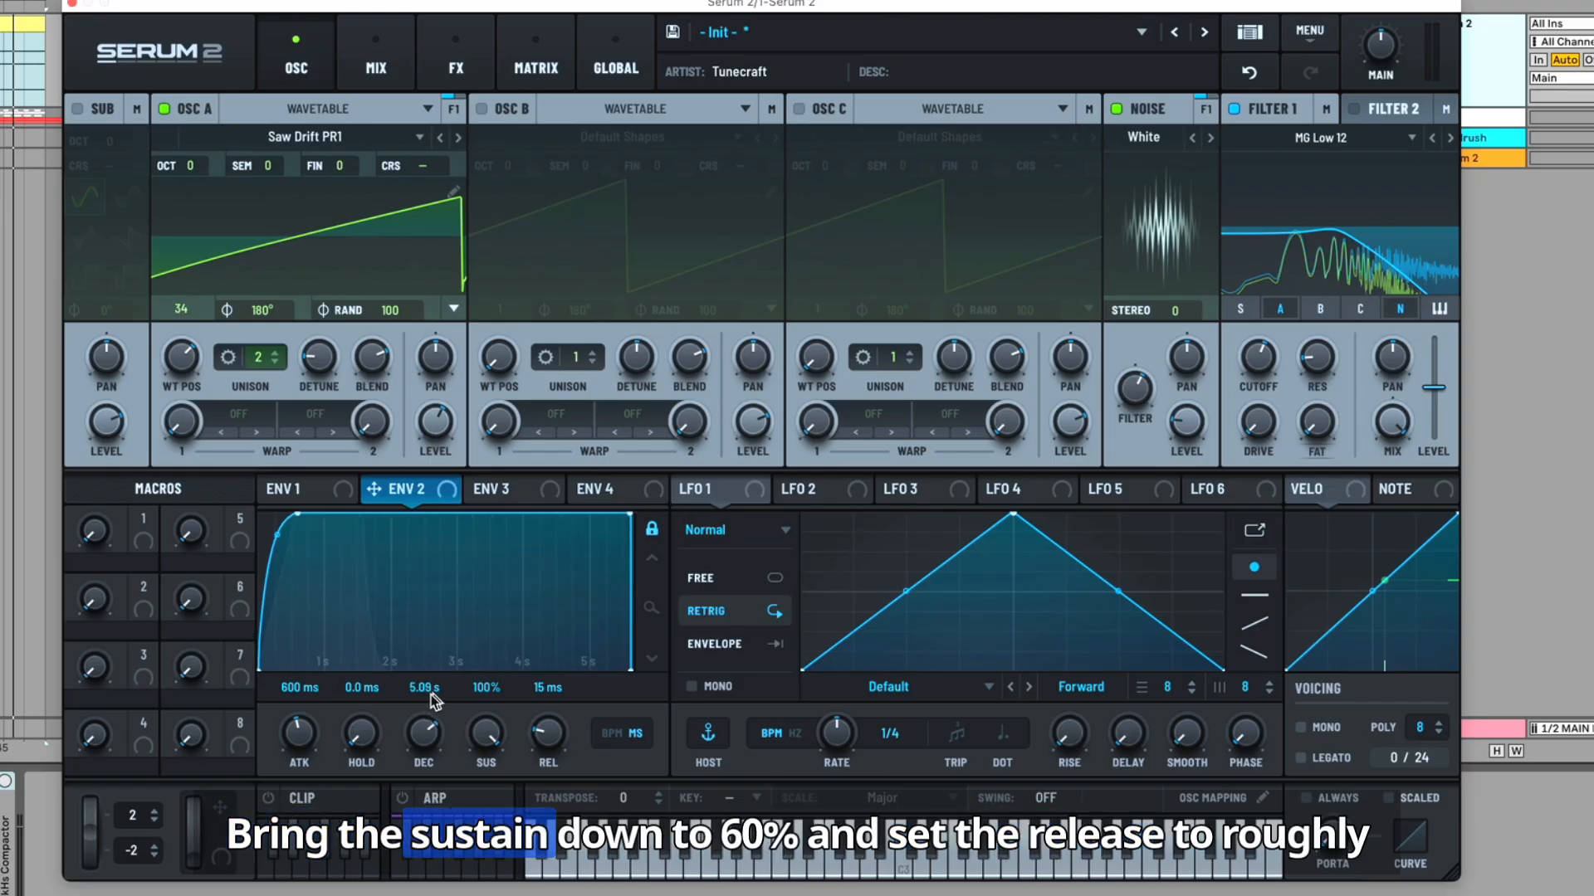
double_click(479, 733)
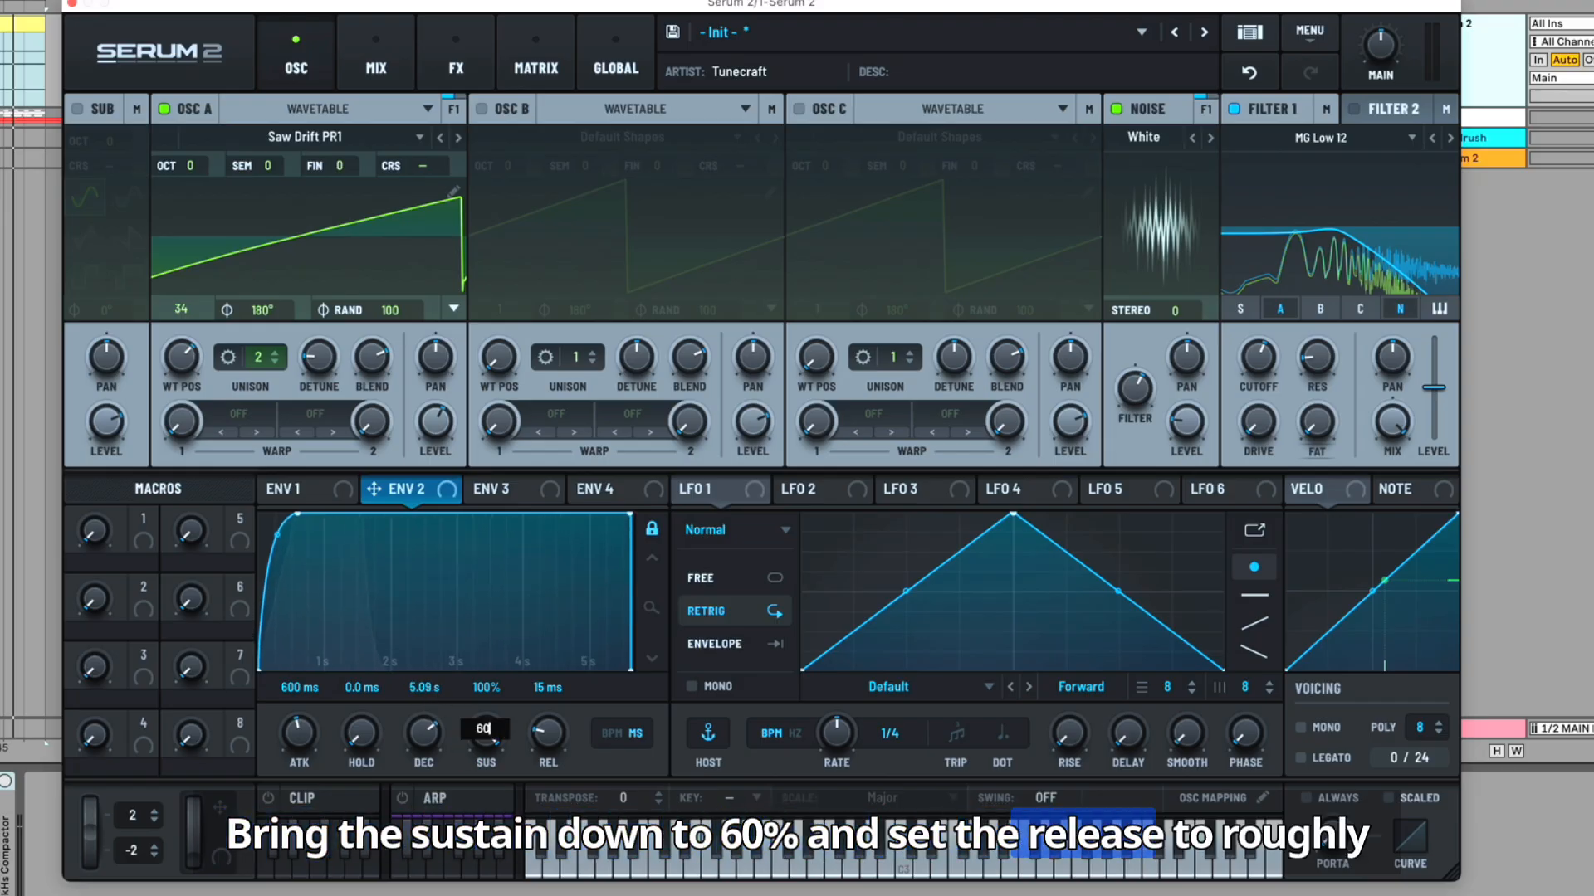
type("60%")
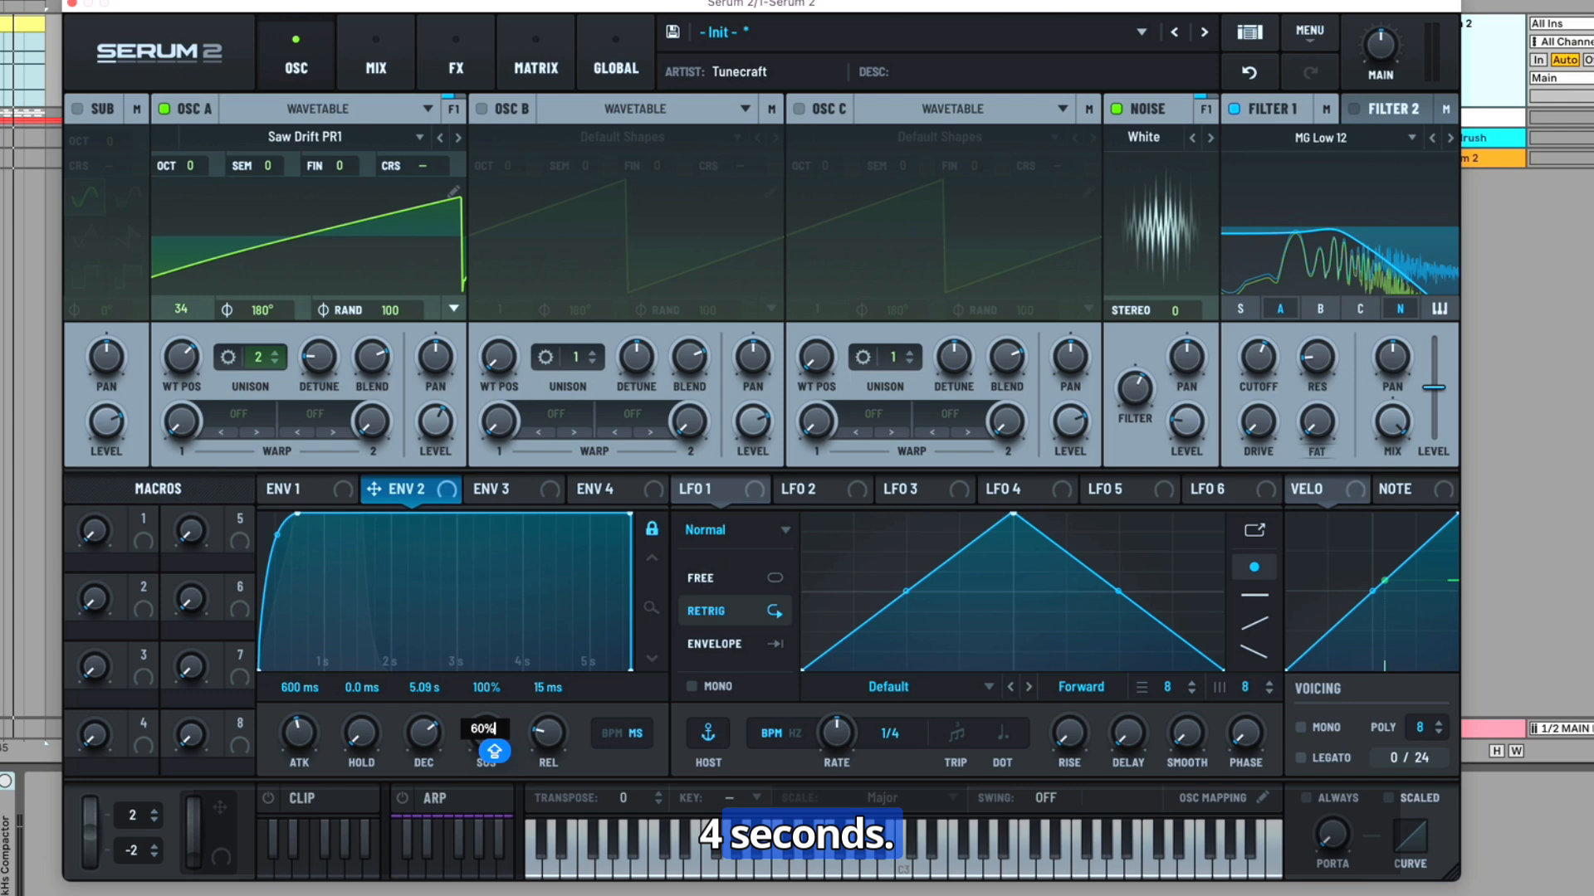
key("Return")
left_click_drag(561, 739, 586, 658)
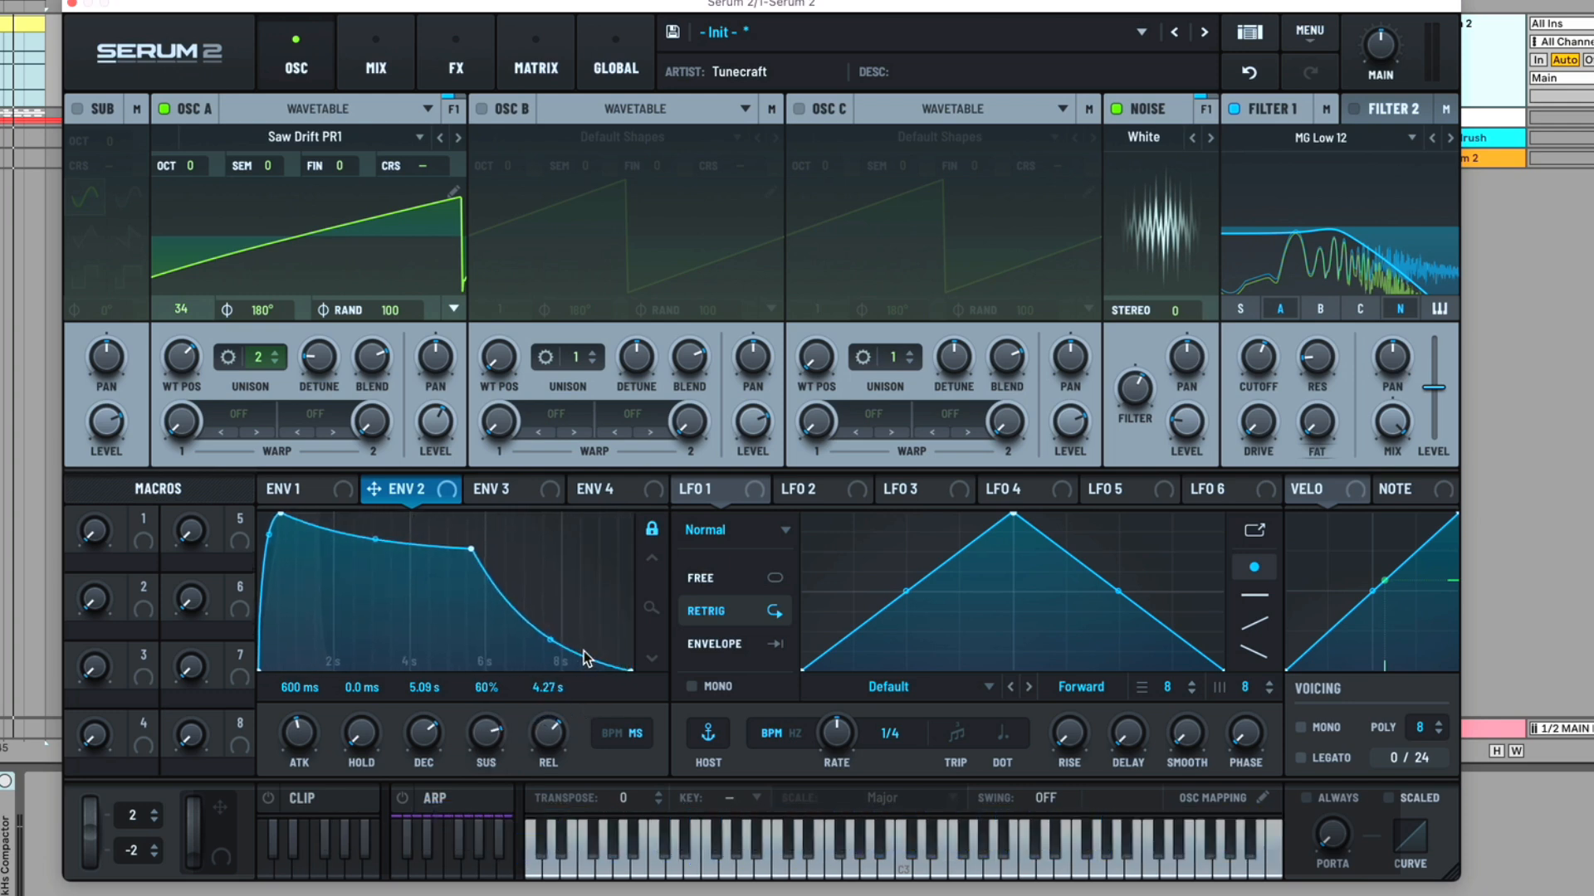
Shift LFO 1's peak early in the cycle for a fast rise and long fall, and set its rate to 1.4 Hz
left_click(729, 494)
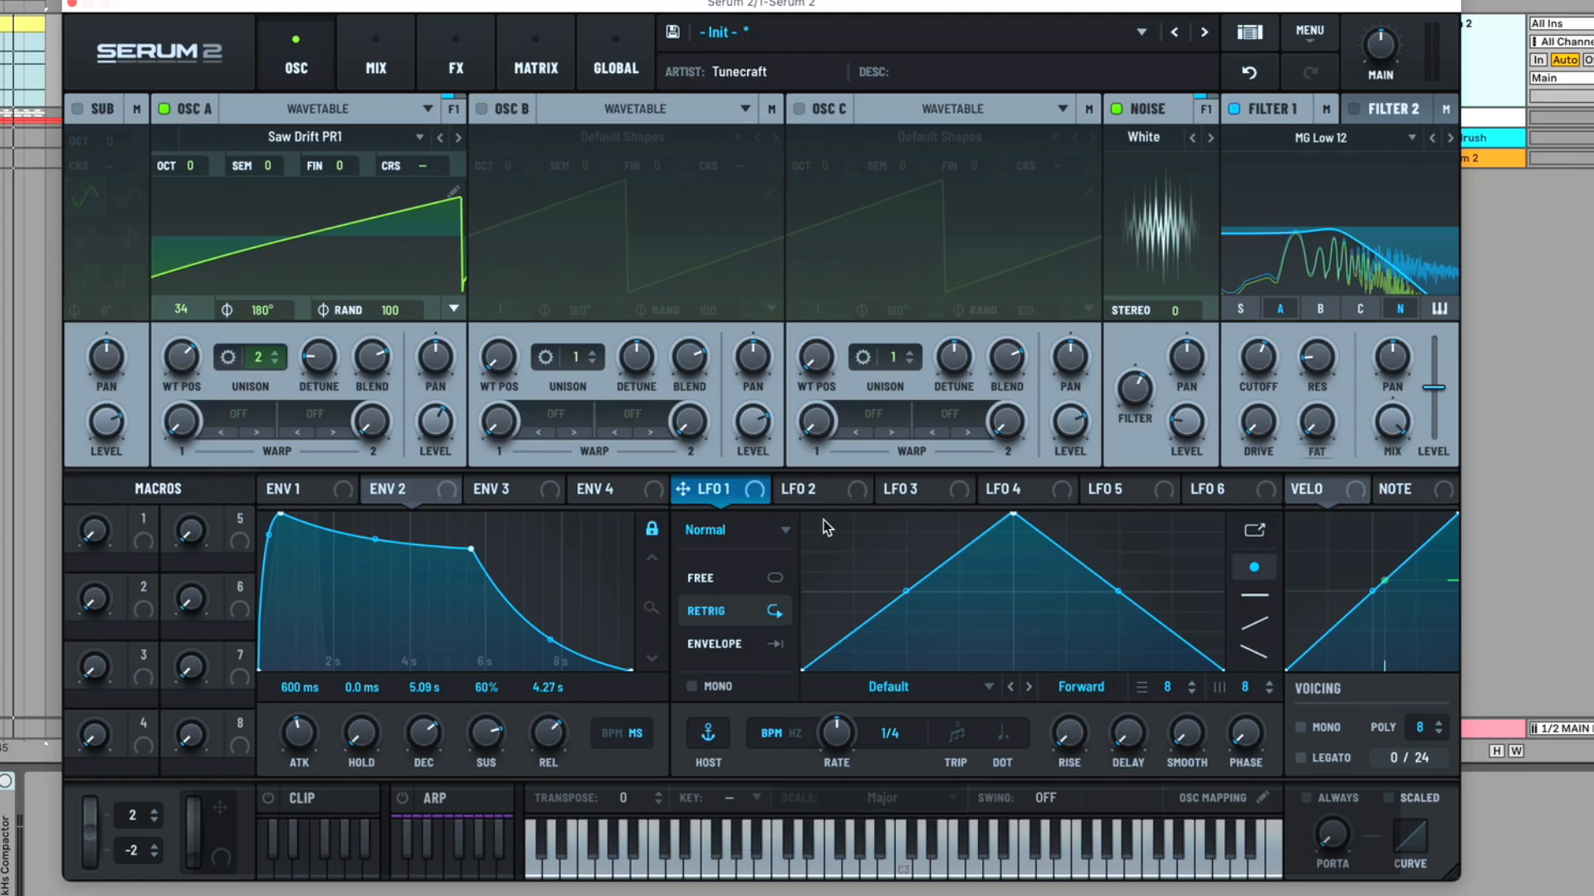
left_click_drag(1013, 515, 862, 491)
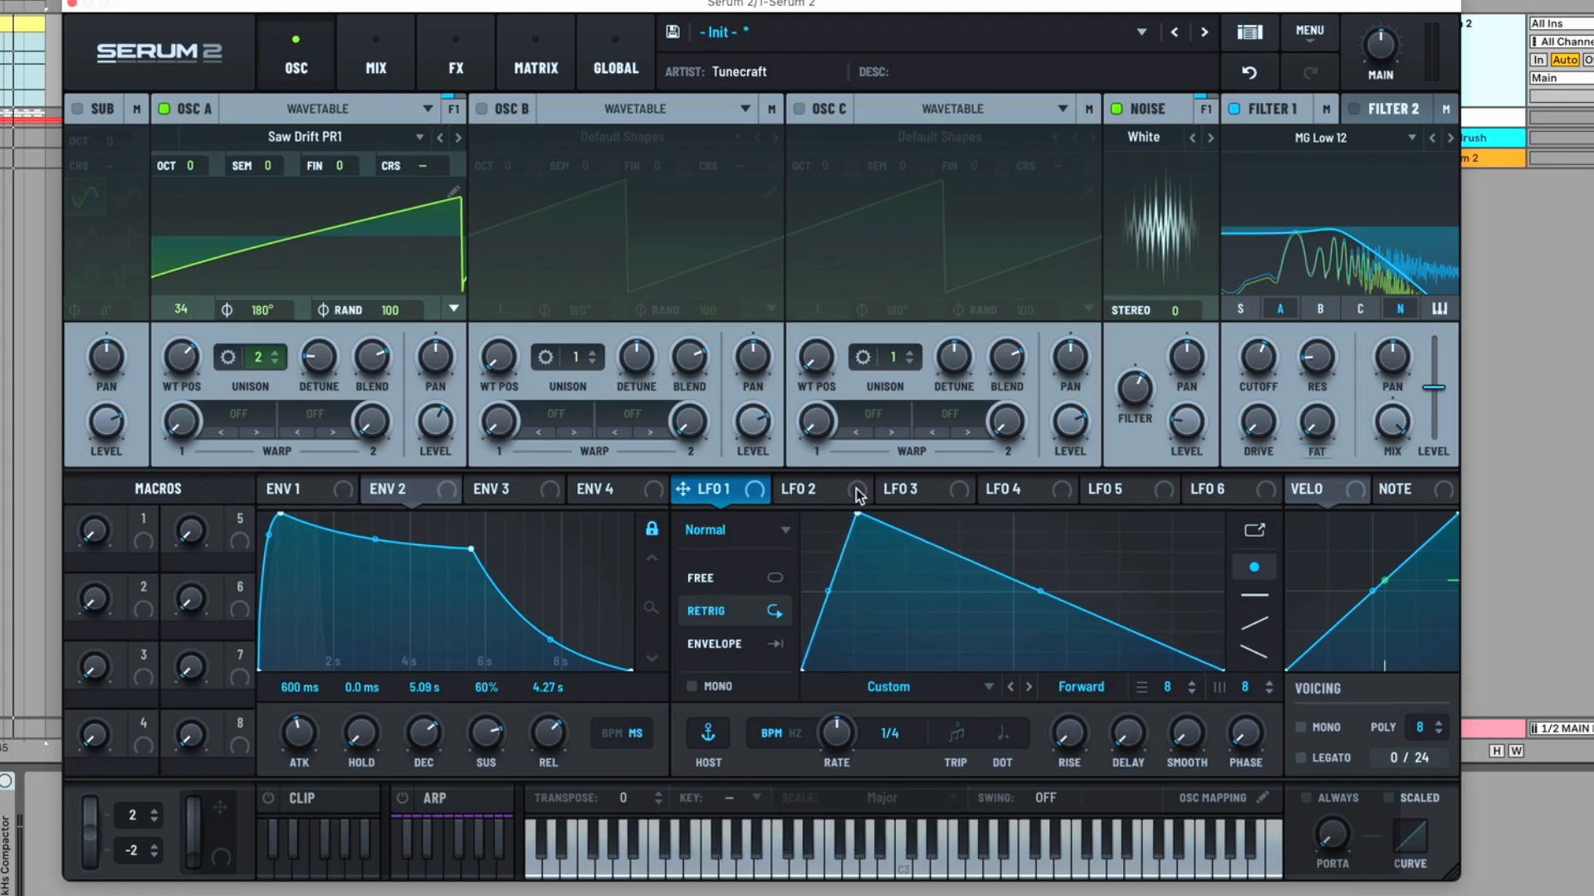
left_click(794, 733)
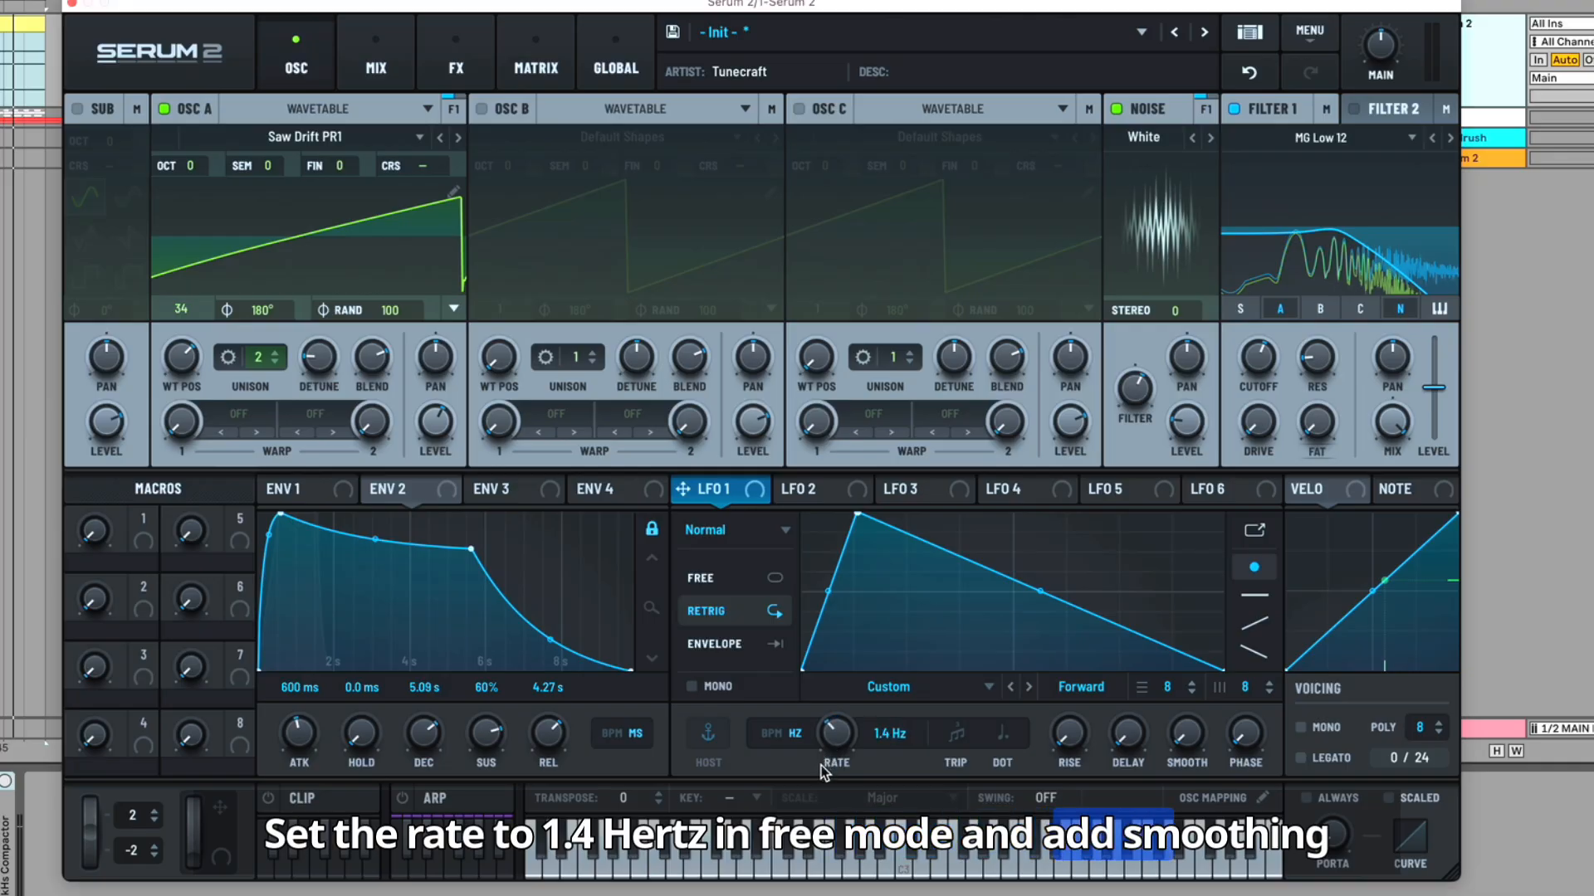
Run LFO 1 in free mode and raise its smoothing
left_click_drag(820, 765, 820, 788)
left_click(725, 580)
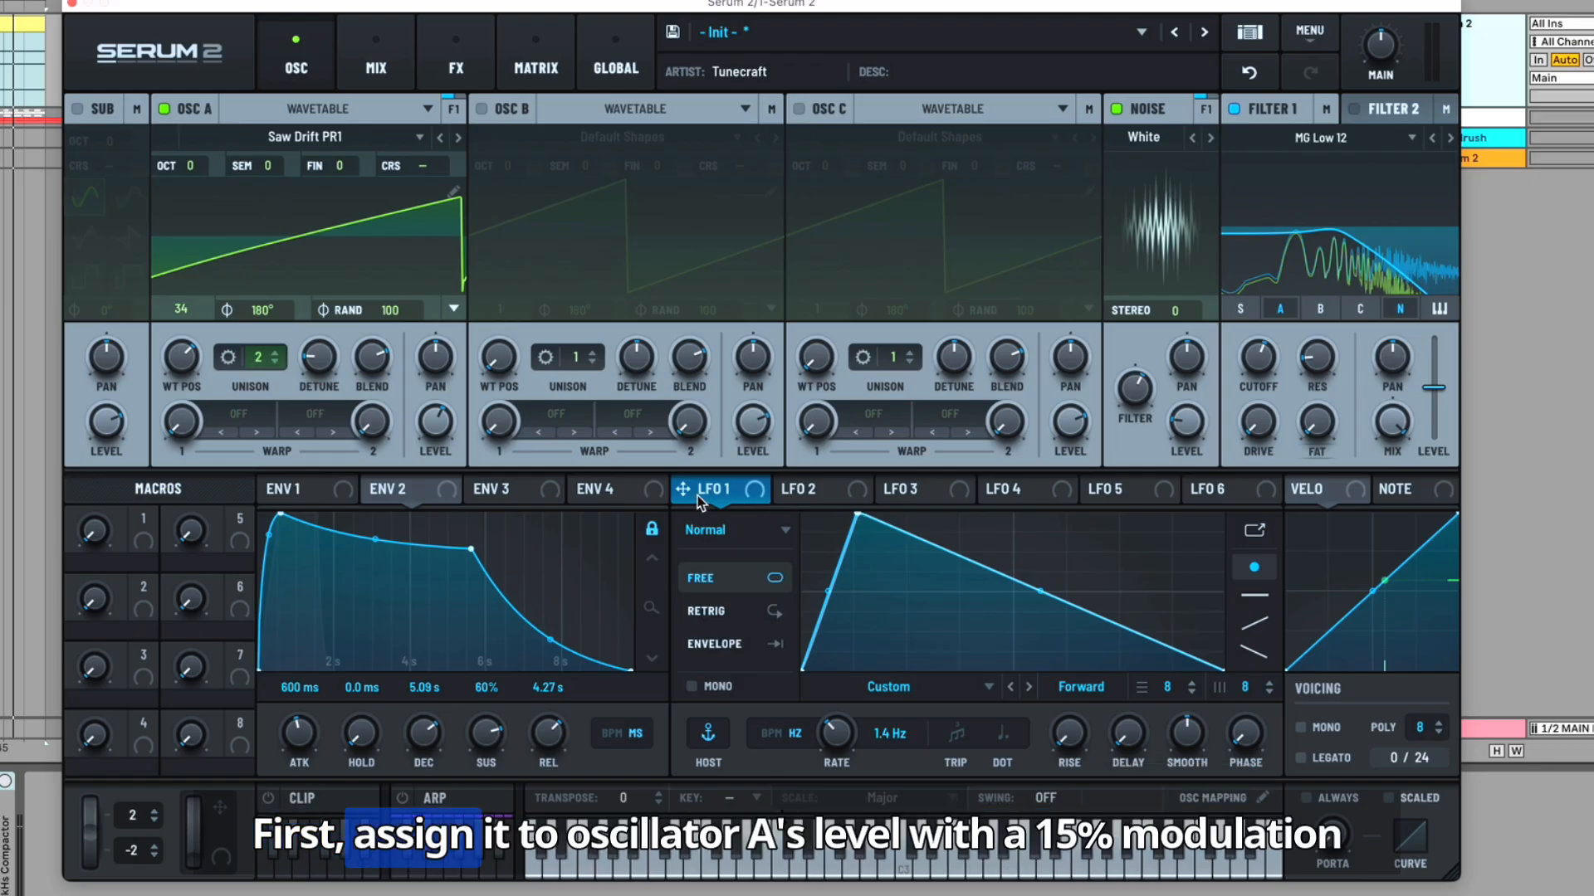
Assign LFO 1 at 15% to oscillator A's level as bipolar modulation, and to the noise level and filter 1 cutoff as unipolar modulation
left_click_drag(684, 491, 437, 421)
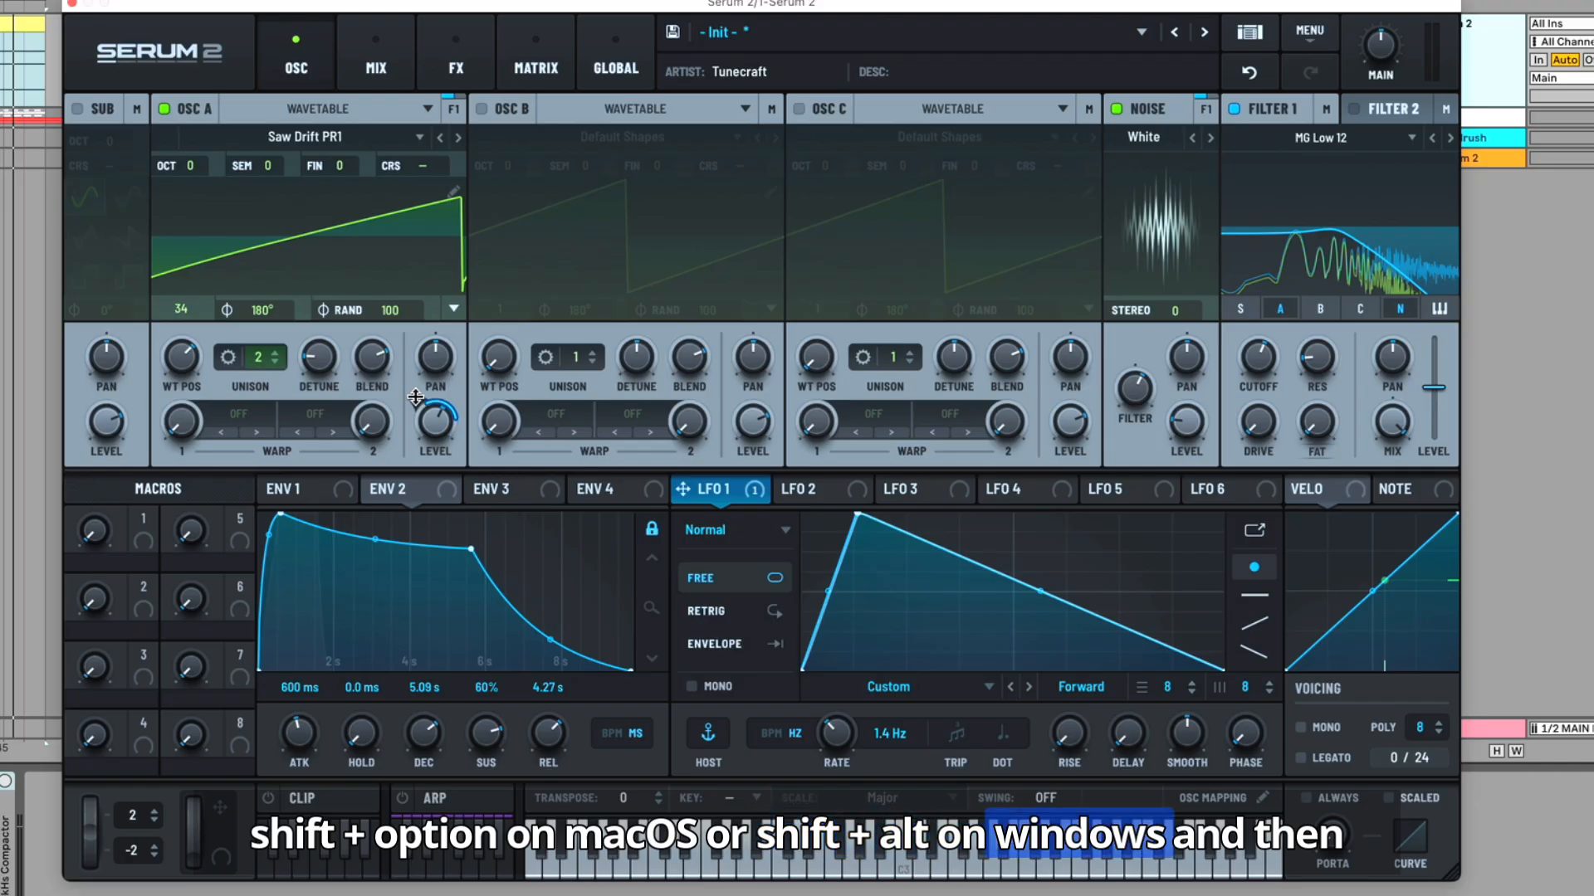
left_click_drag(415, 398, 421, 437)
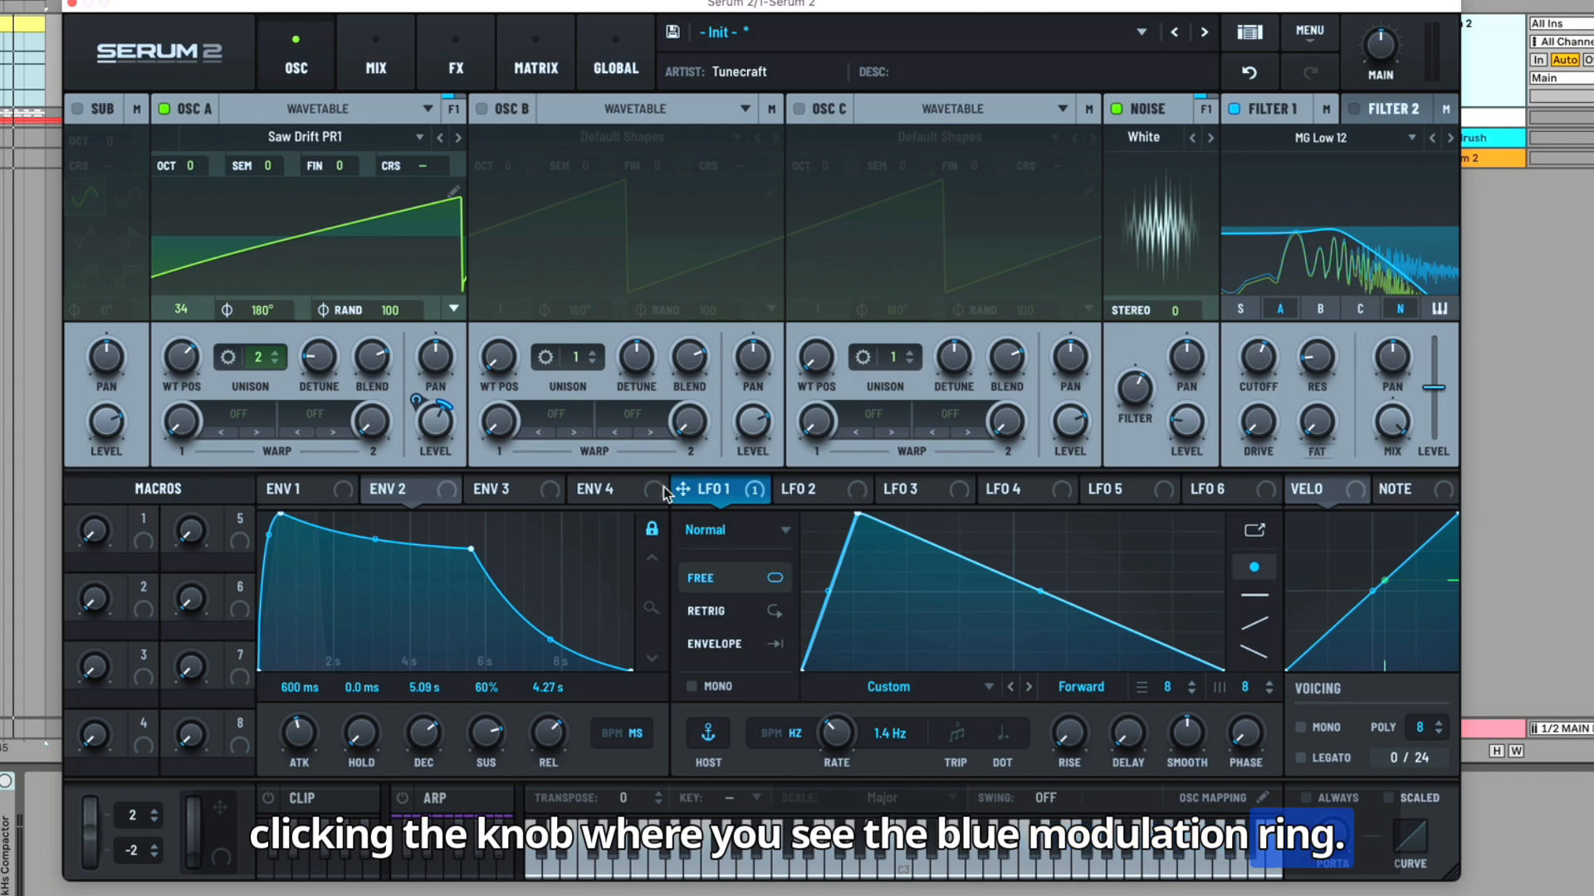
left_click_drag(682, 489, 1148, 448)
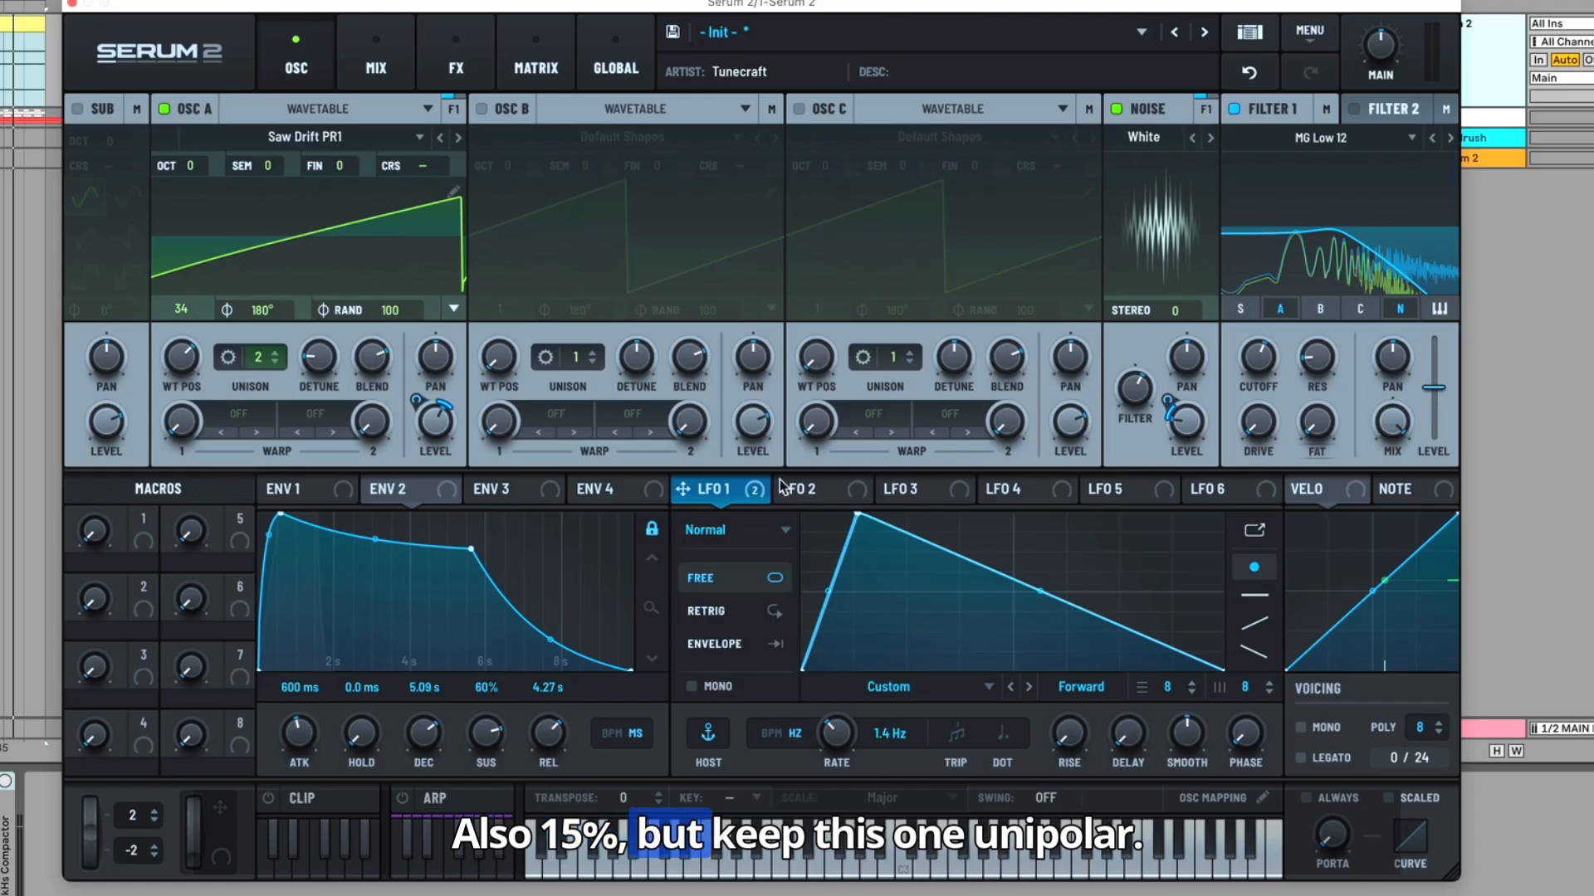
left_click_drag(682, 489, 1240, 363)
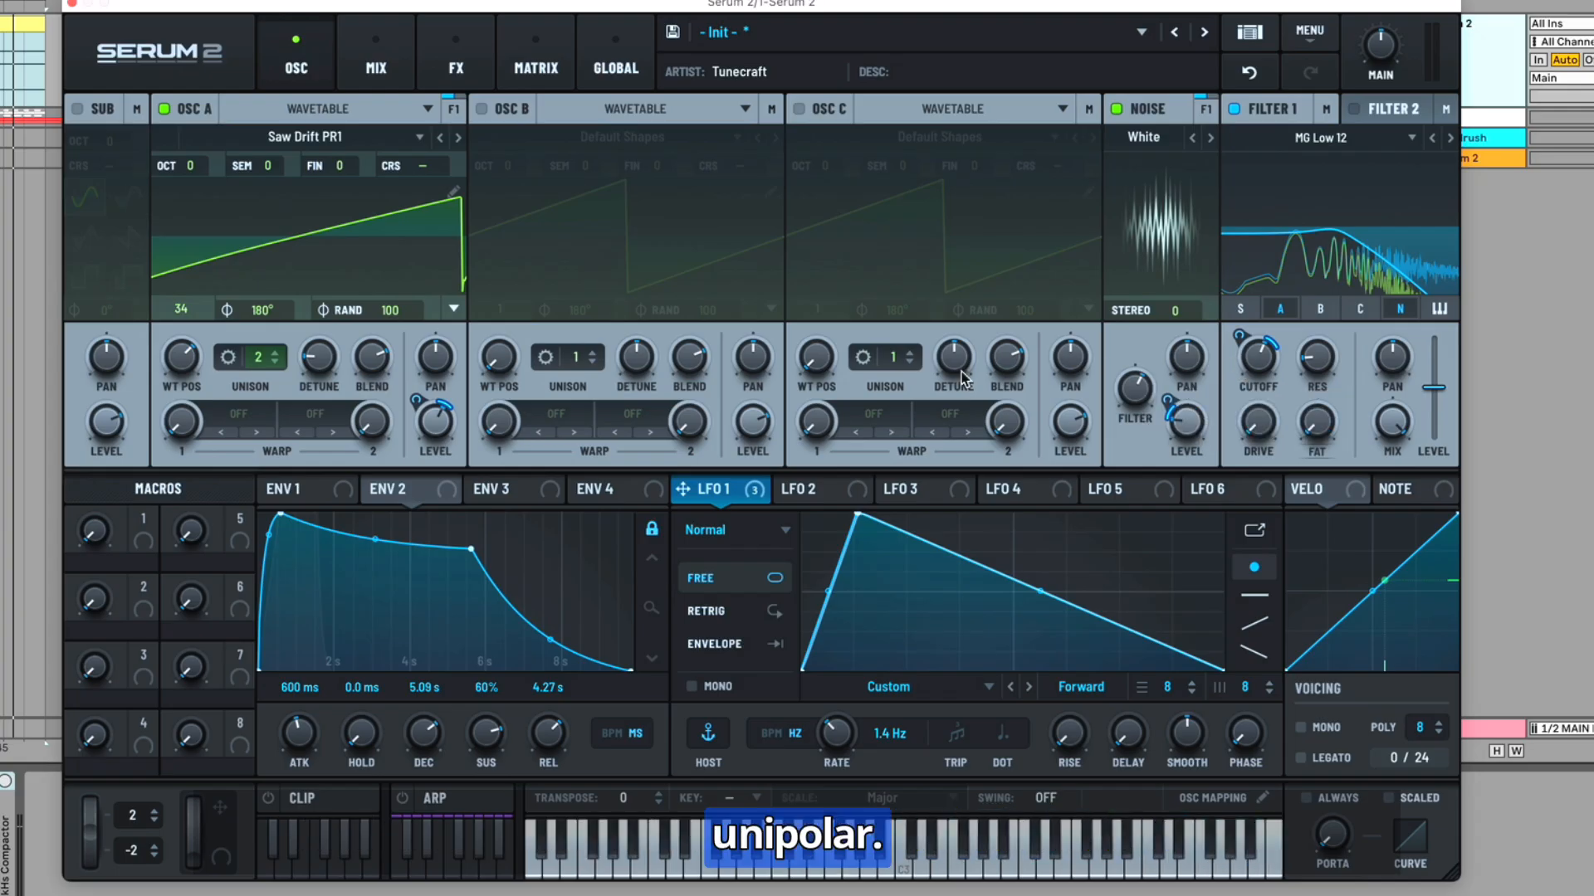
Assign envelope 2 to LFO 1's rate as bipolar modulation with an amount of about 20%
left_click_drag(373, 489, 828, 731)
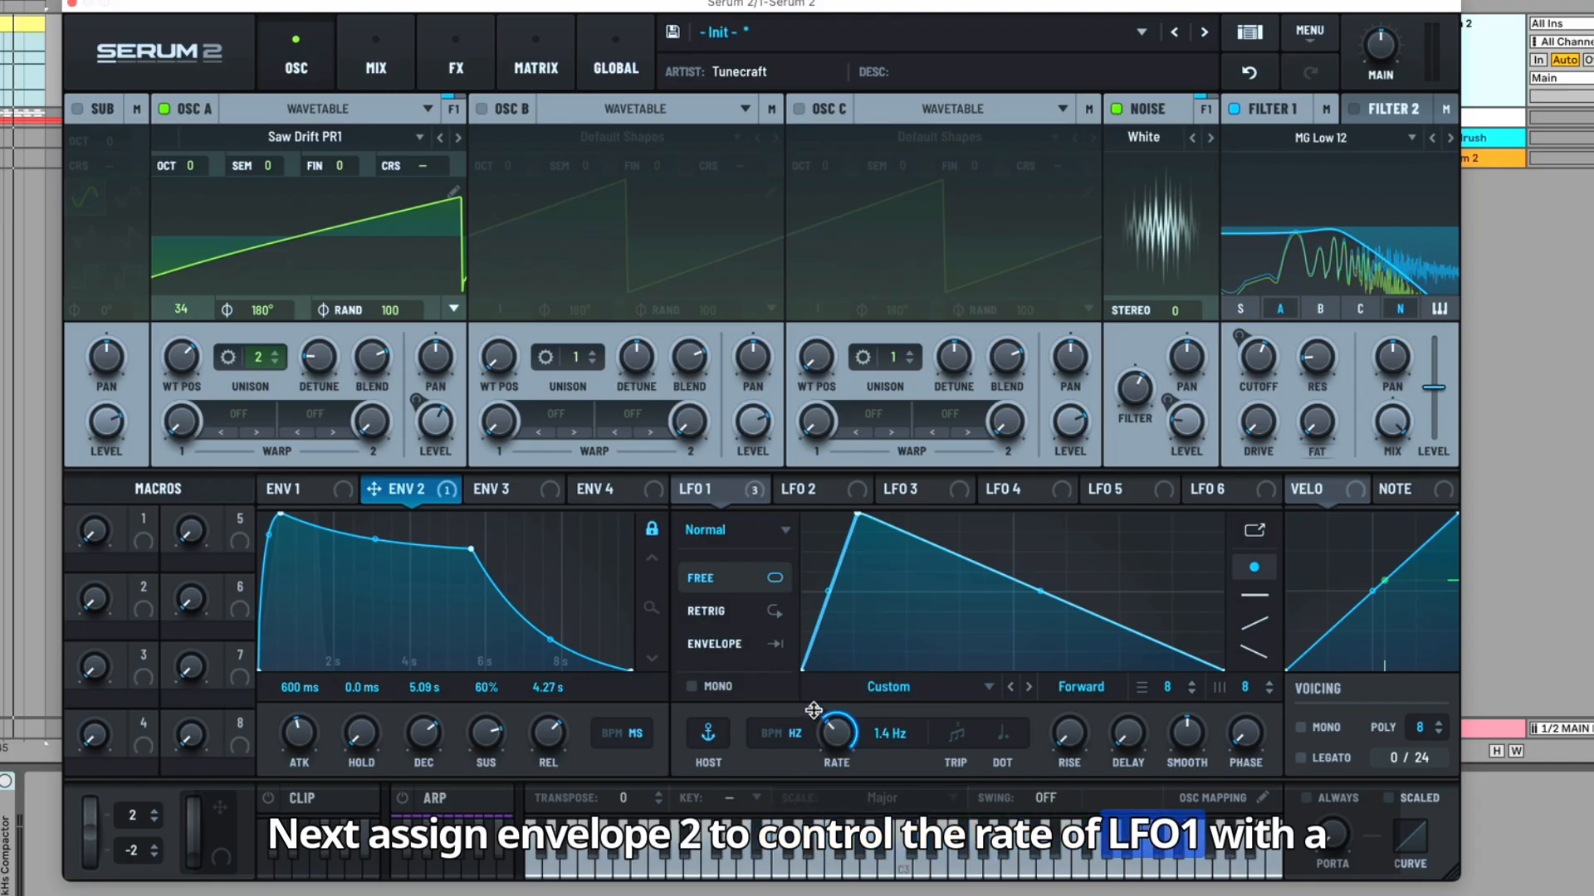
mouse_move(816, 728)
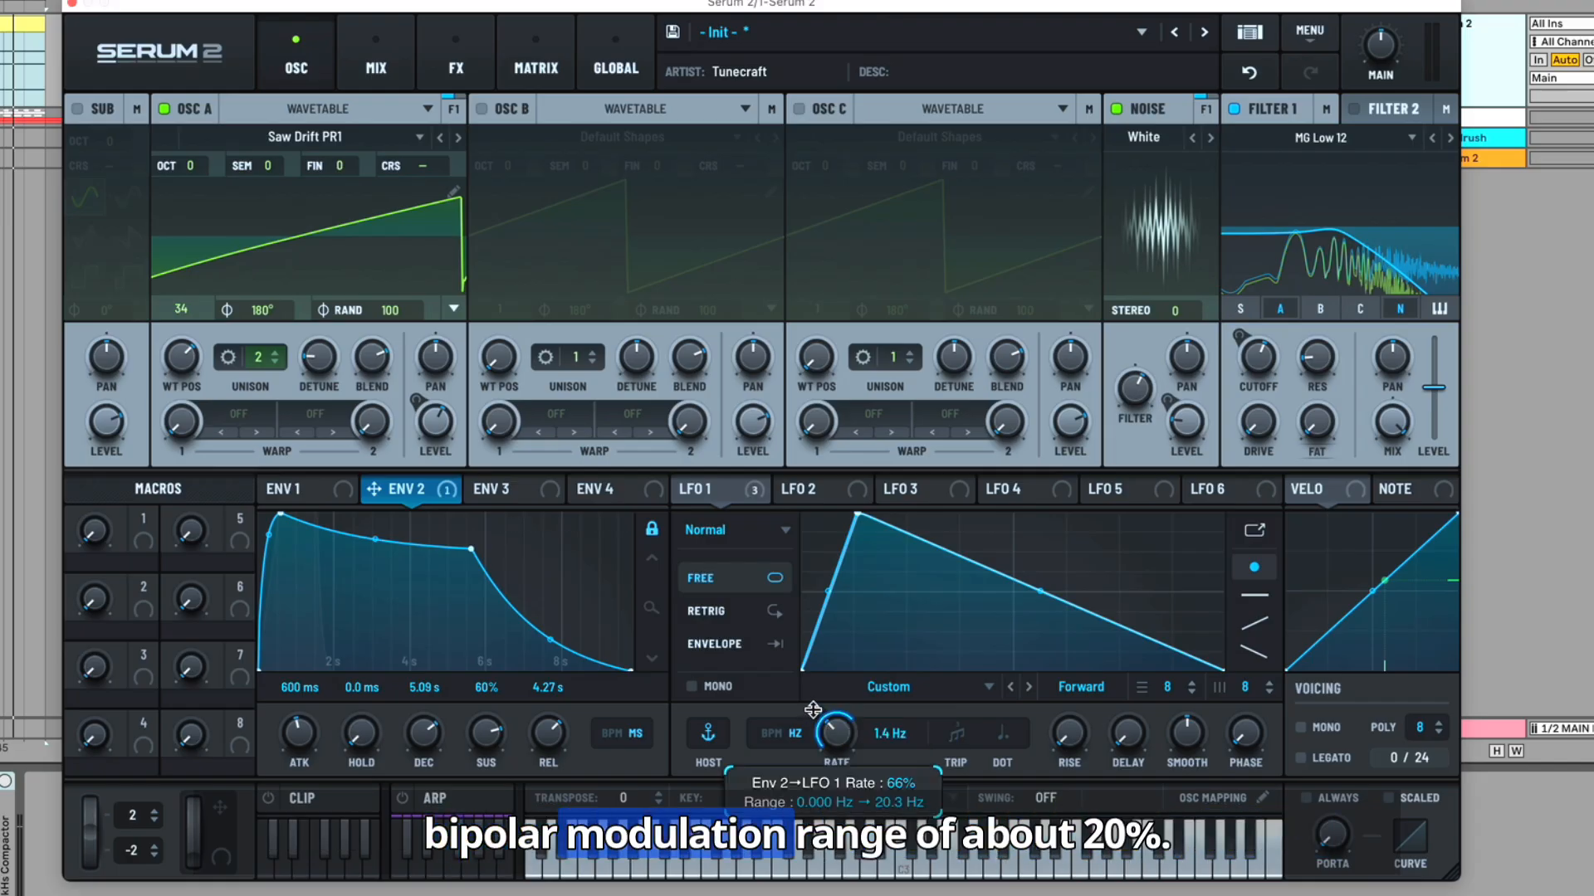
mouse_move(816, 728)
left_mouse_down()
mouse_move(811, 768)
mouse_move(819, 712)
left_mouse_up()
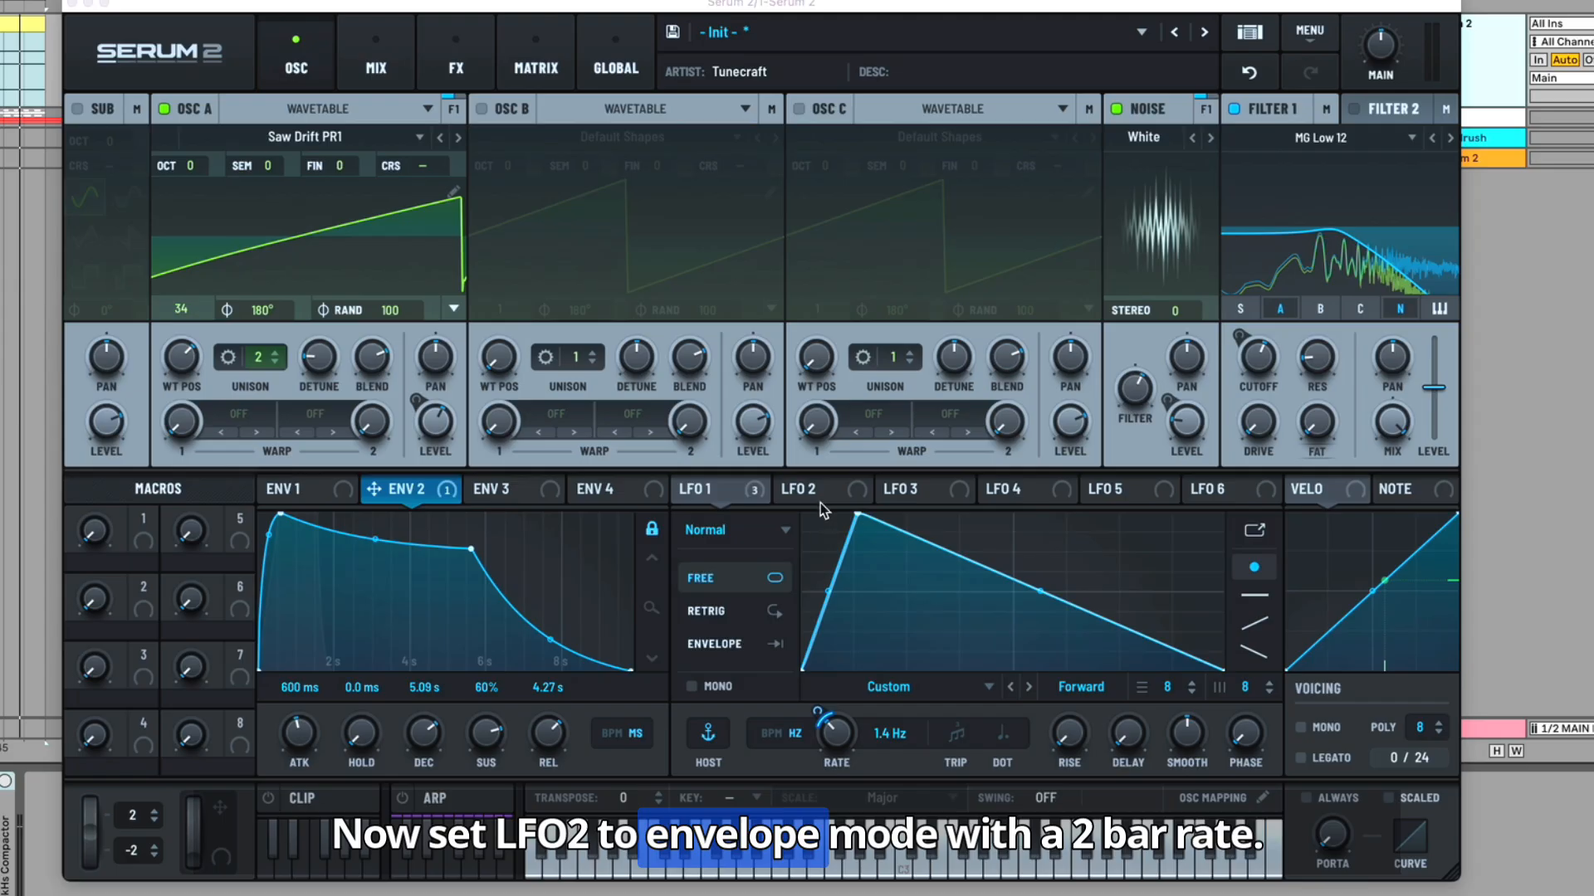
Set LFO 2 to envelope mode with a 2 bar rate and reshape its triangle into a falling ramp
left_click(821, 495)
left_click(739, 645)
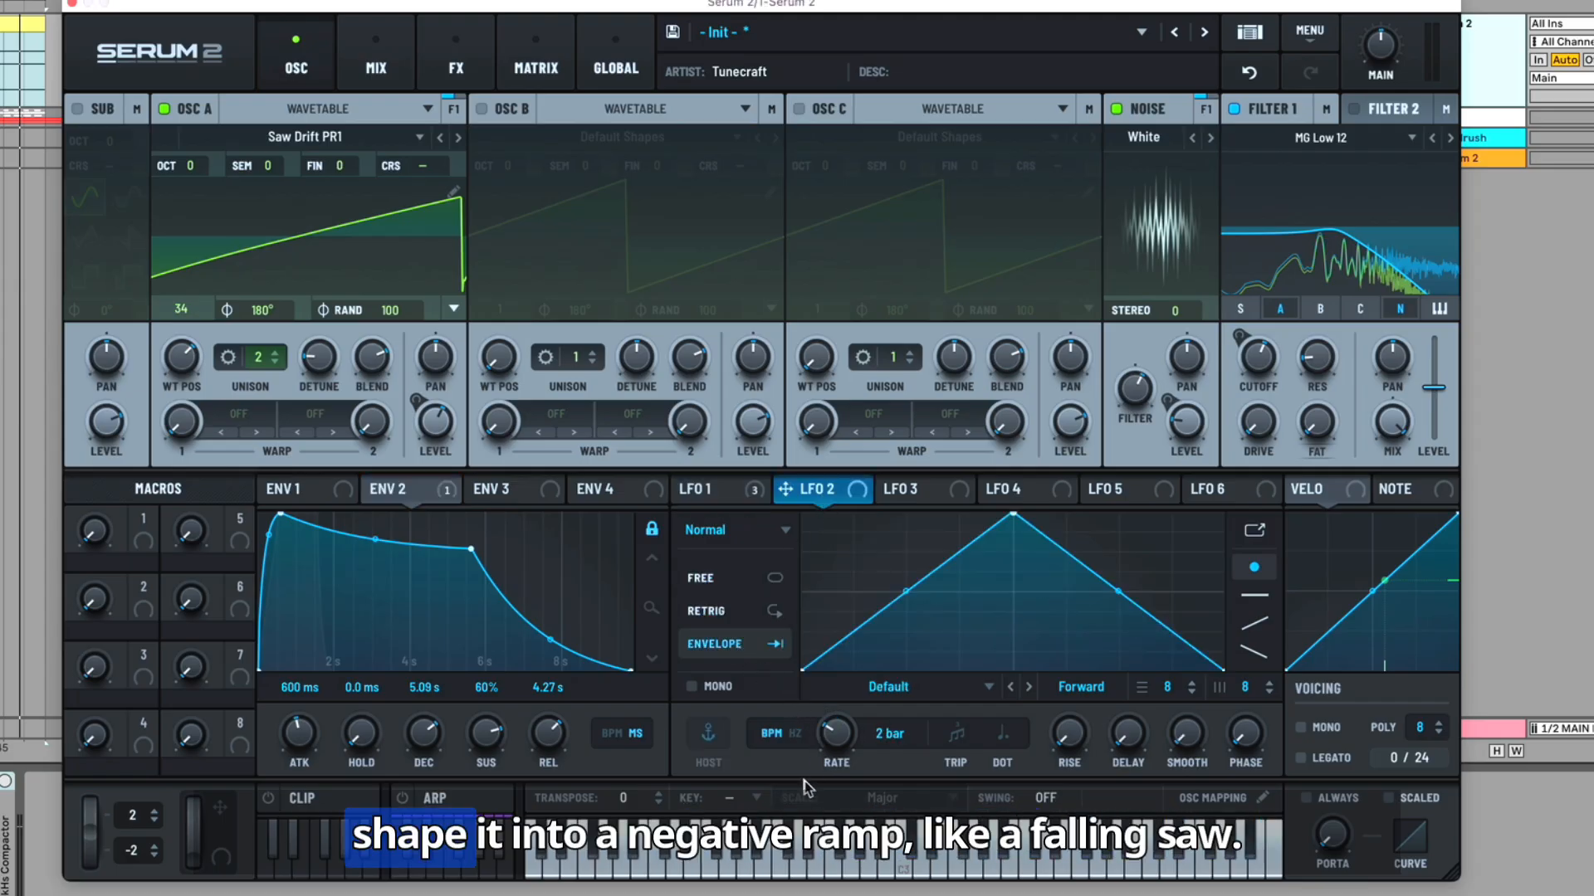
left_click_drag(1012, 515, 793, 571)
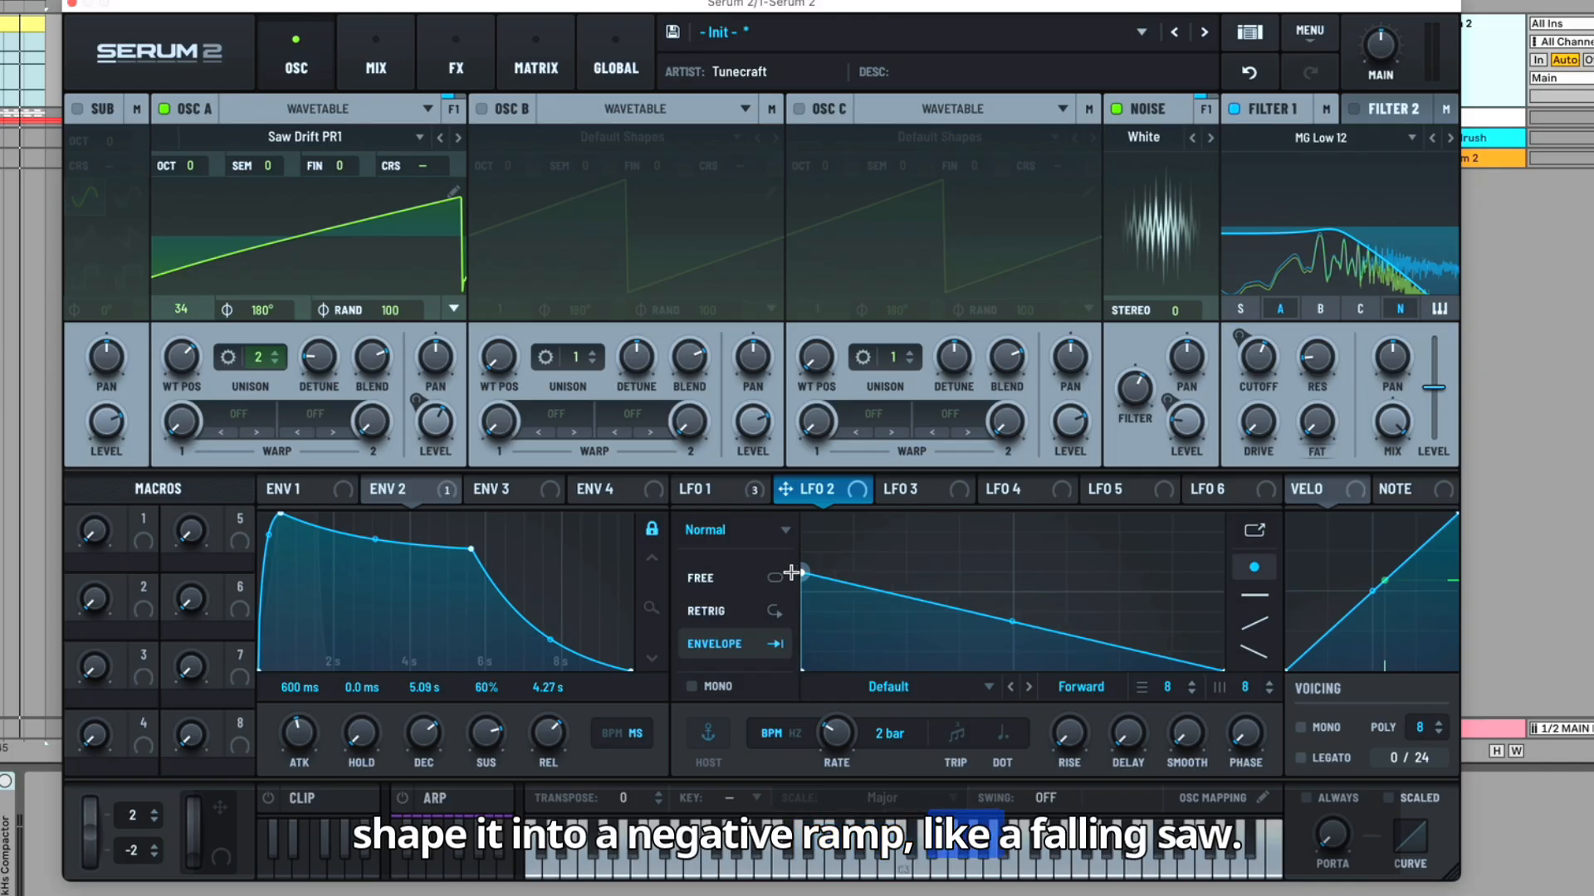
Assign LFO 2 to filter 1's cutoff with a small negative amount and to LFO 1's rate with an amount of 20%
left_click_drag(905, 478, 1234, 391)
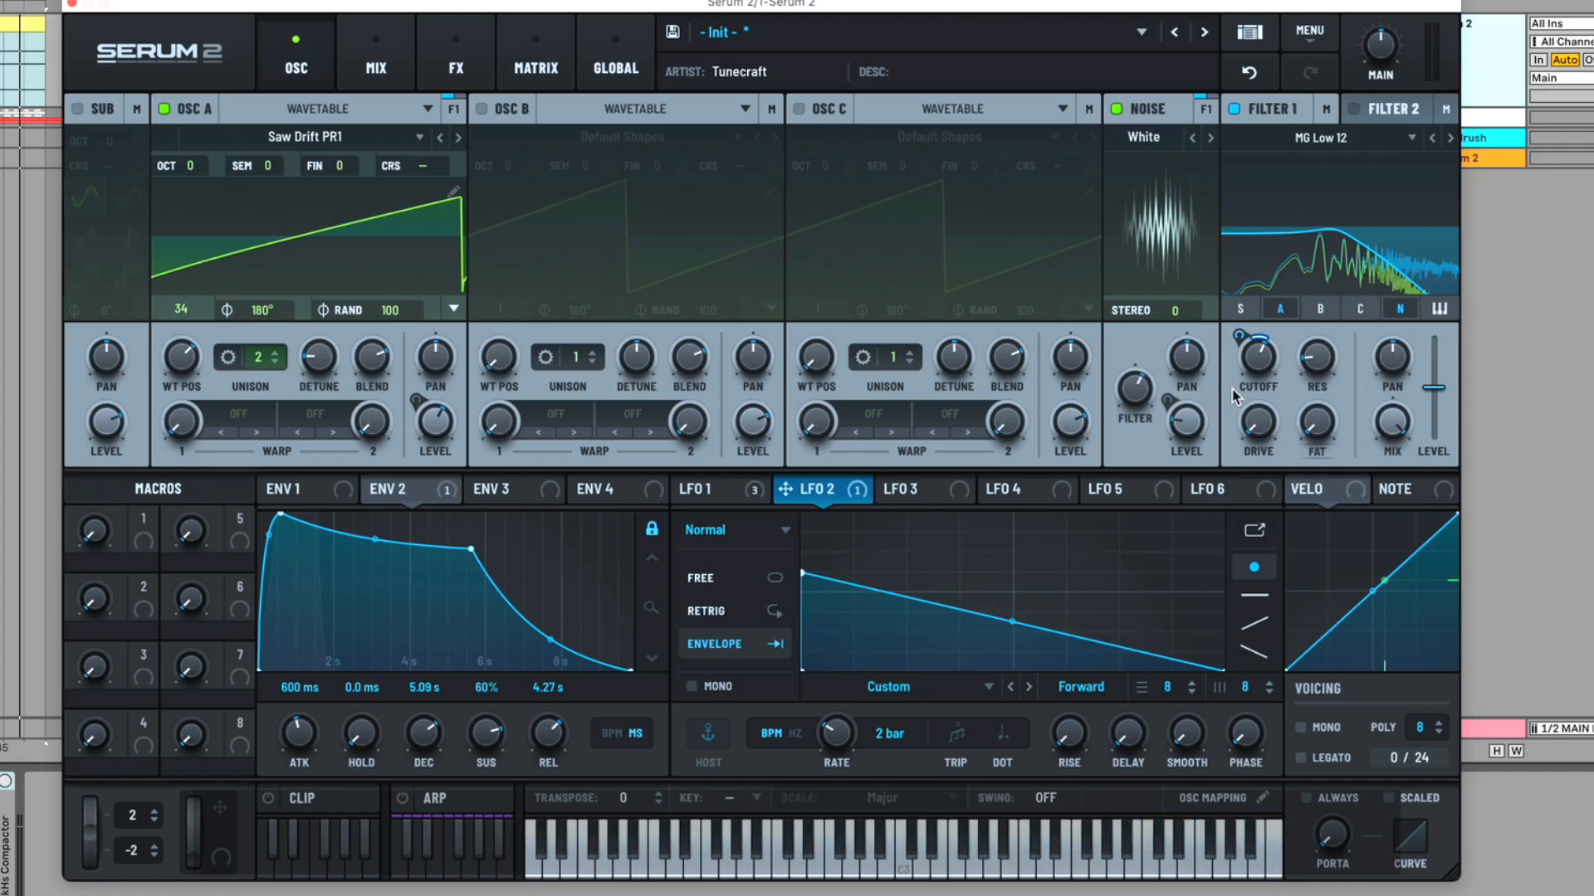
left_click(745, 490)
left_click_drag(803, 493, 827, 728)
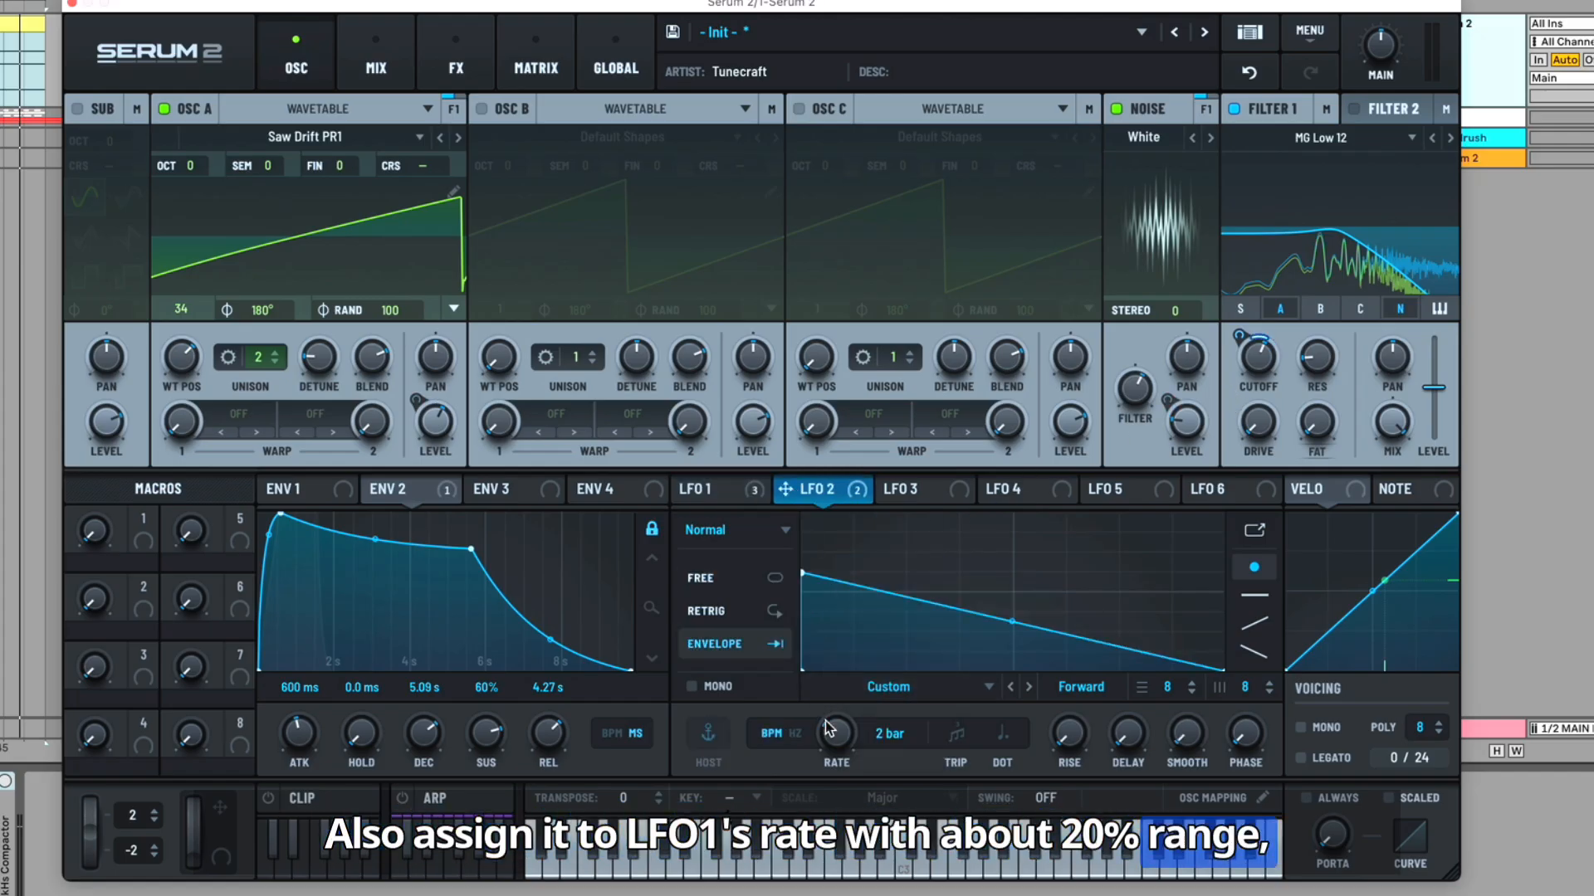
left_click(540, 69)
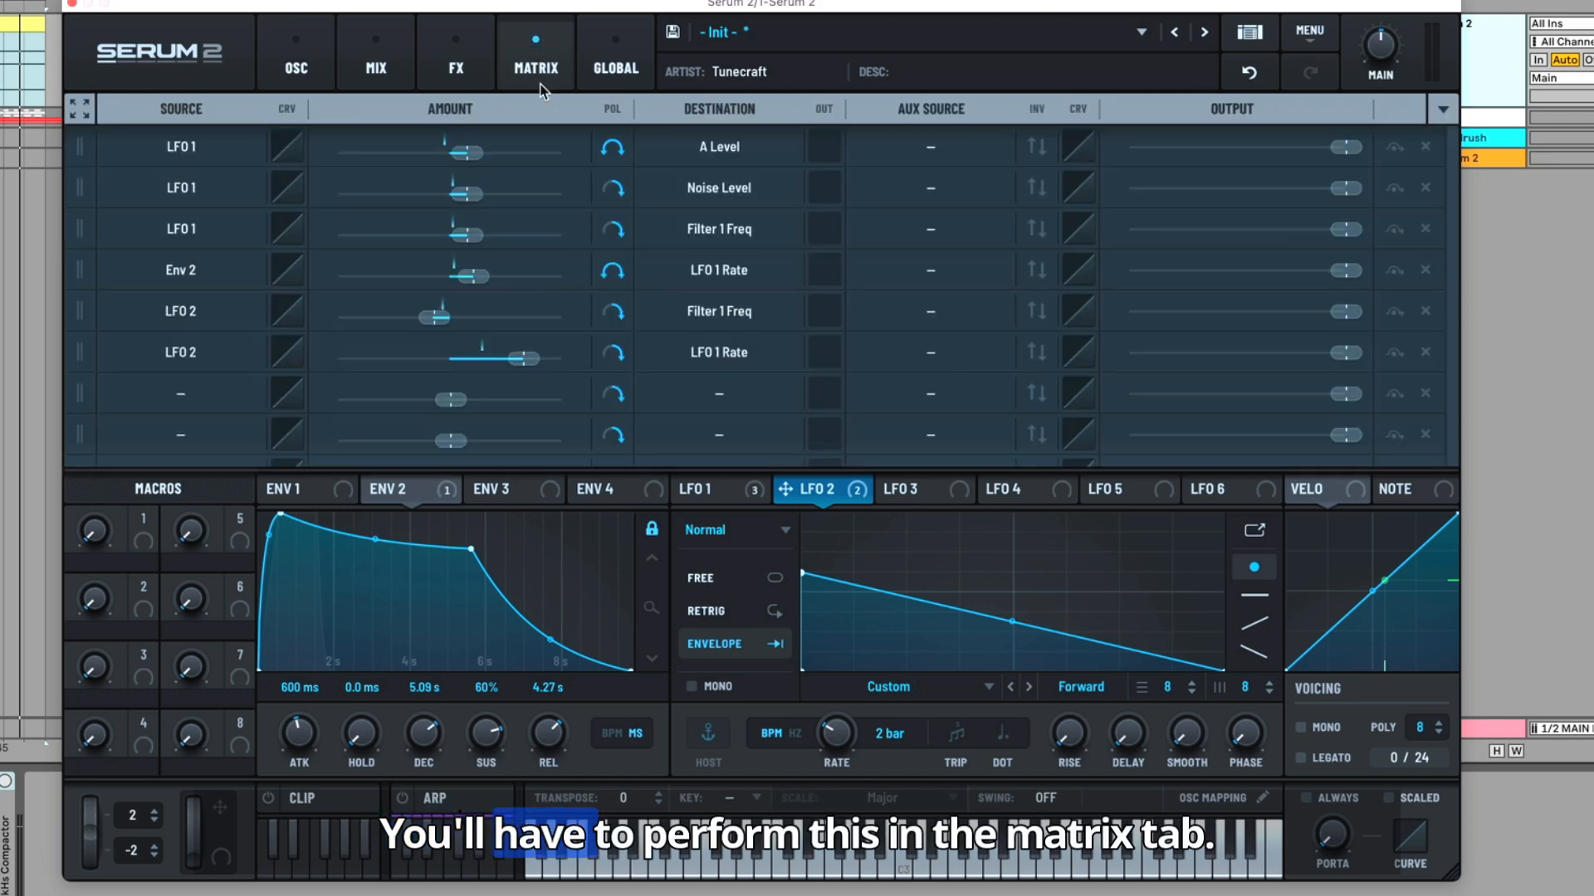
double_click(532, 356)
type("20")
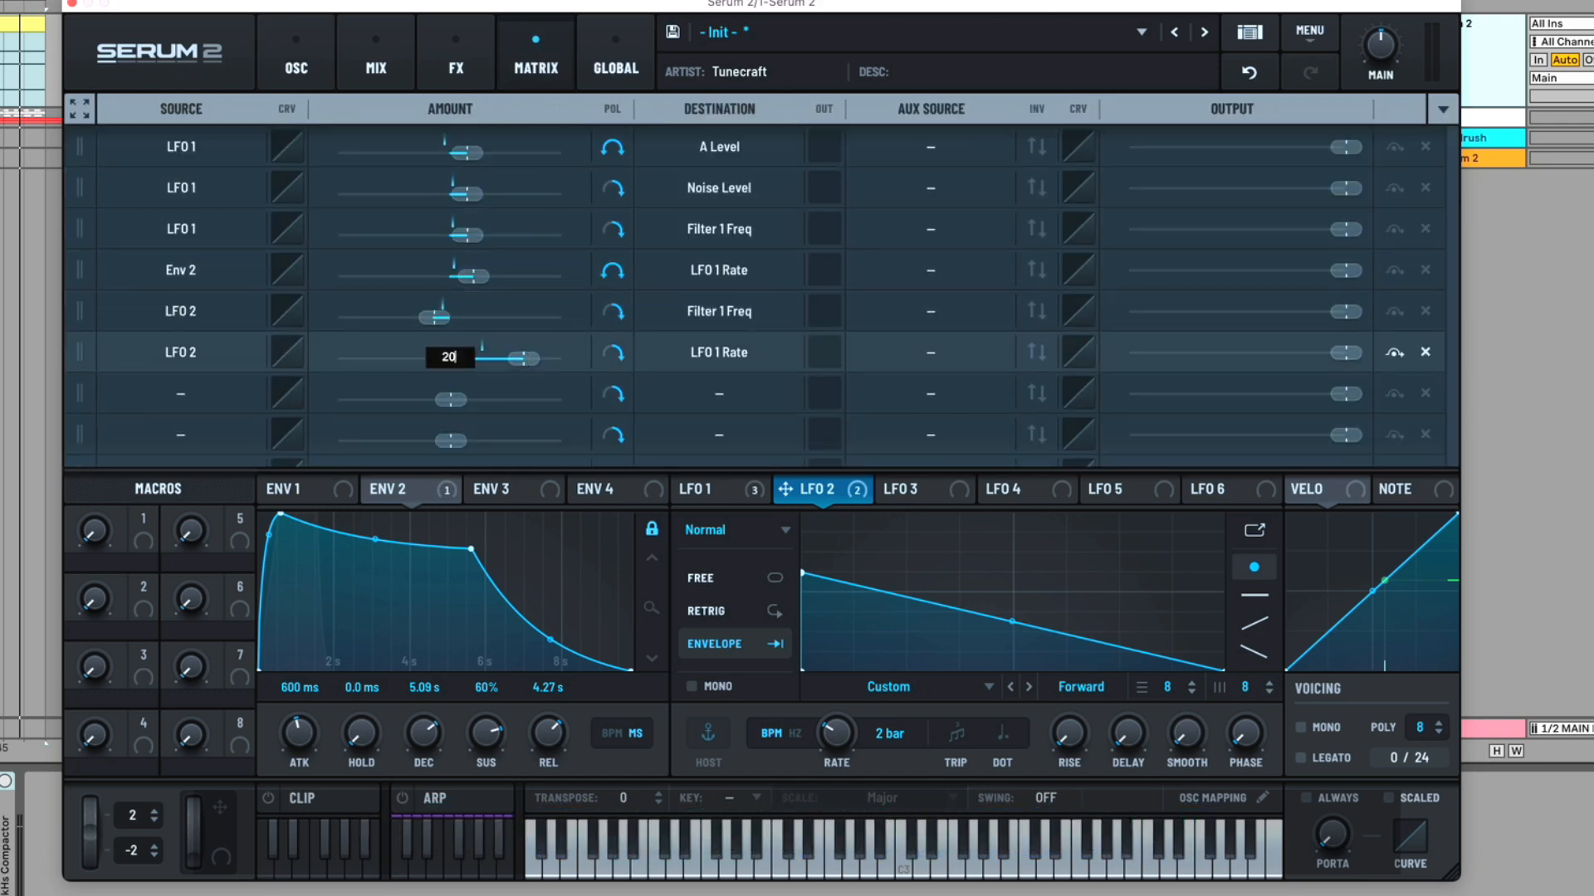
left_click(296, 52)
Assign LFO 3 to oscillator A's fine tune as bipolar modulation of about 10%, and run it in free mode at 0.6 Hz
left_click(889, 495)
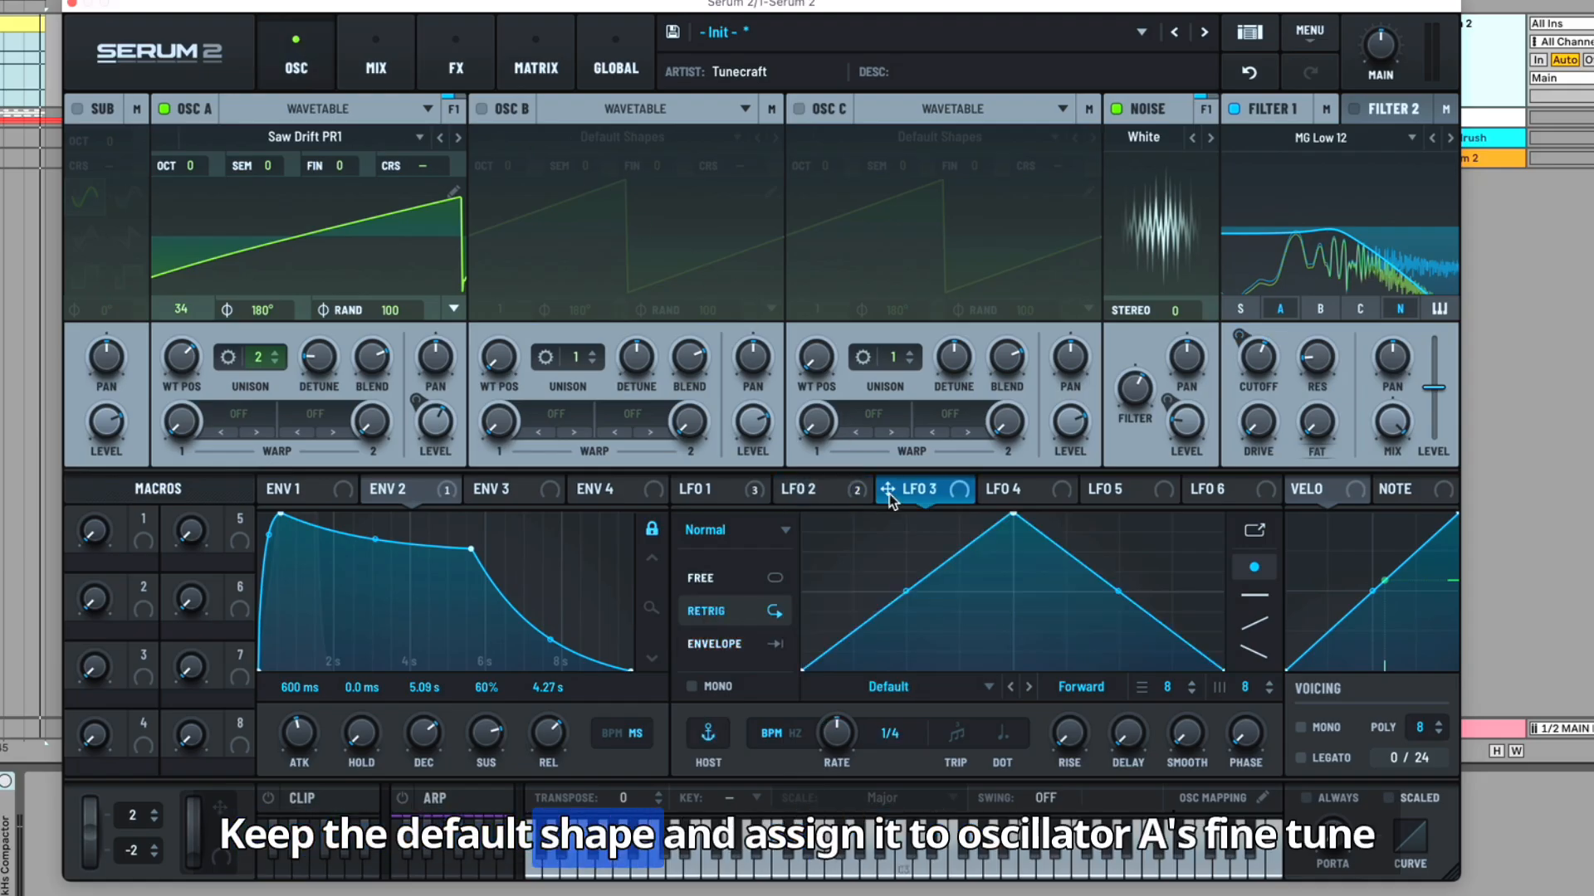
left_click_drag(889, 494, 362, 224)
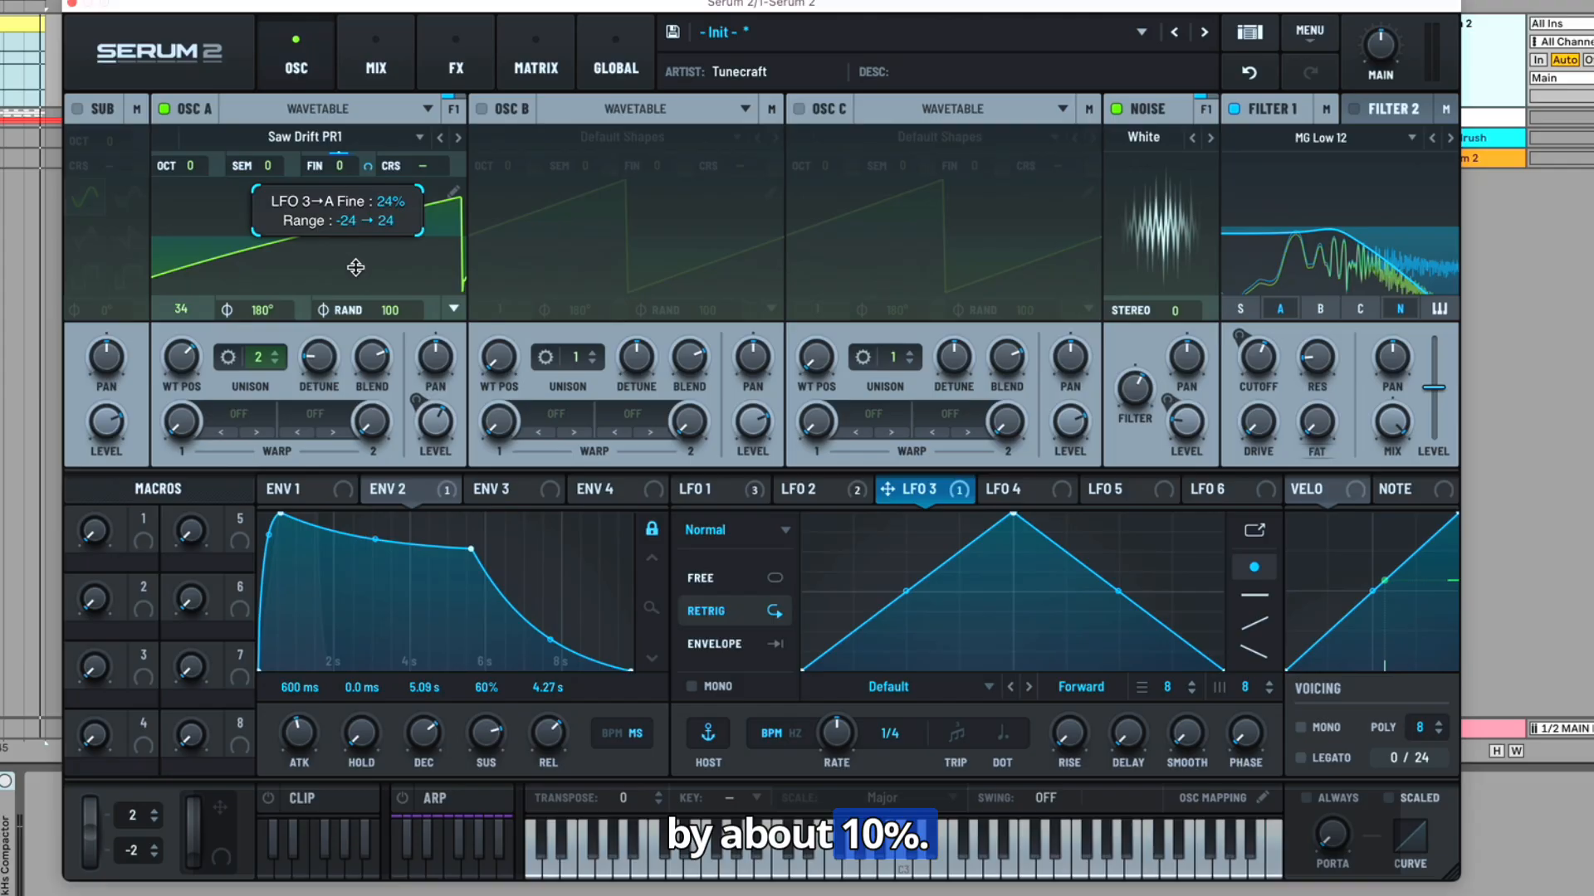
left_click_drag(352, 284, 347, 281)
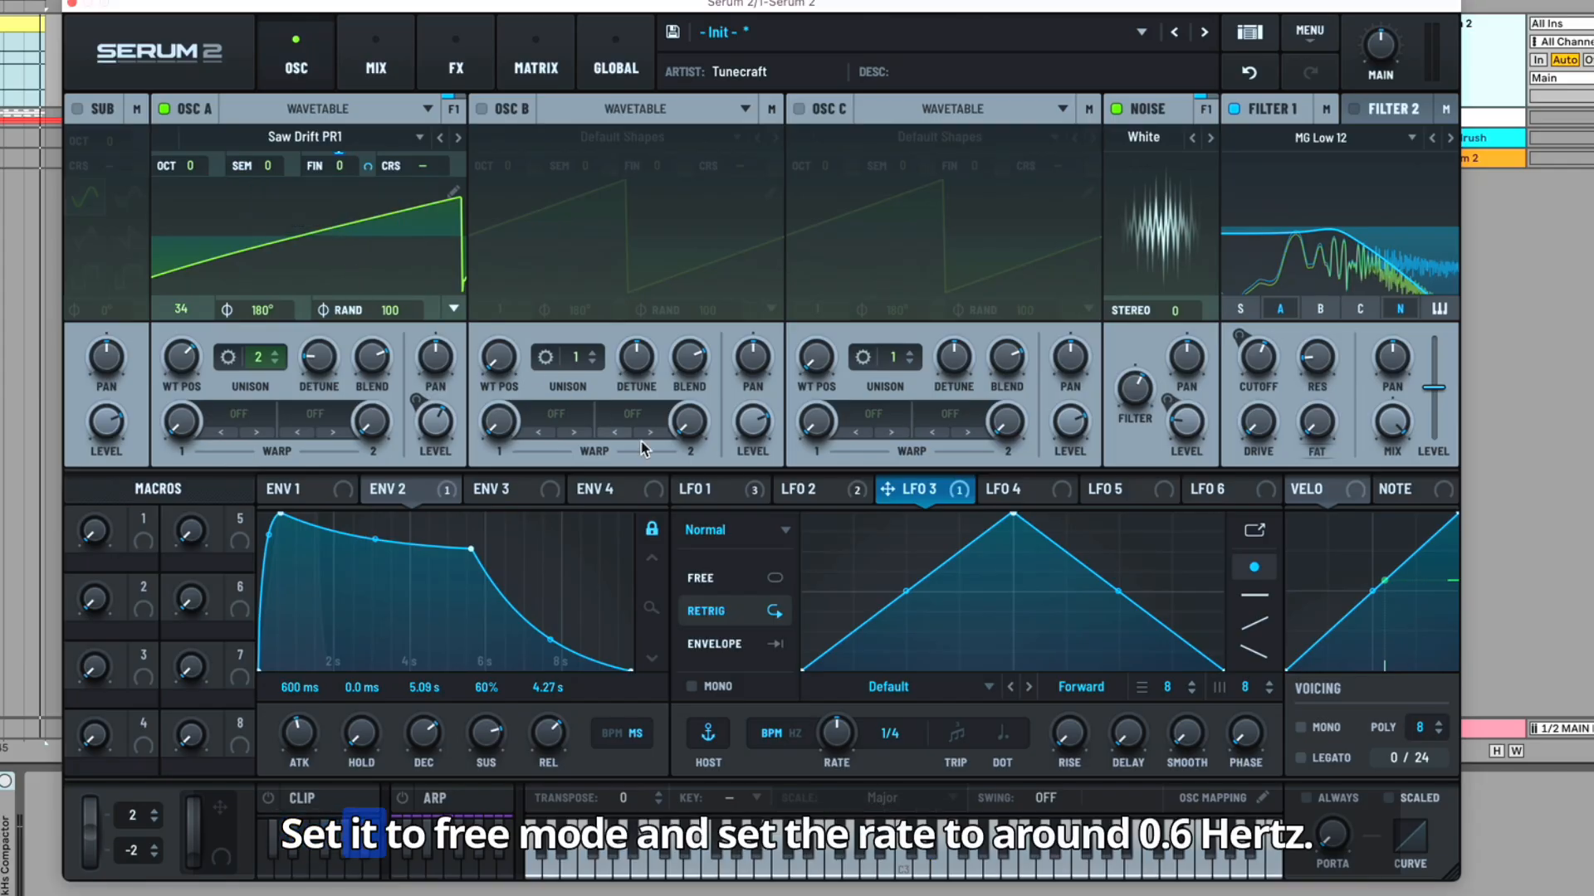
left_click(716, 578)
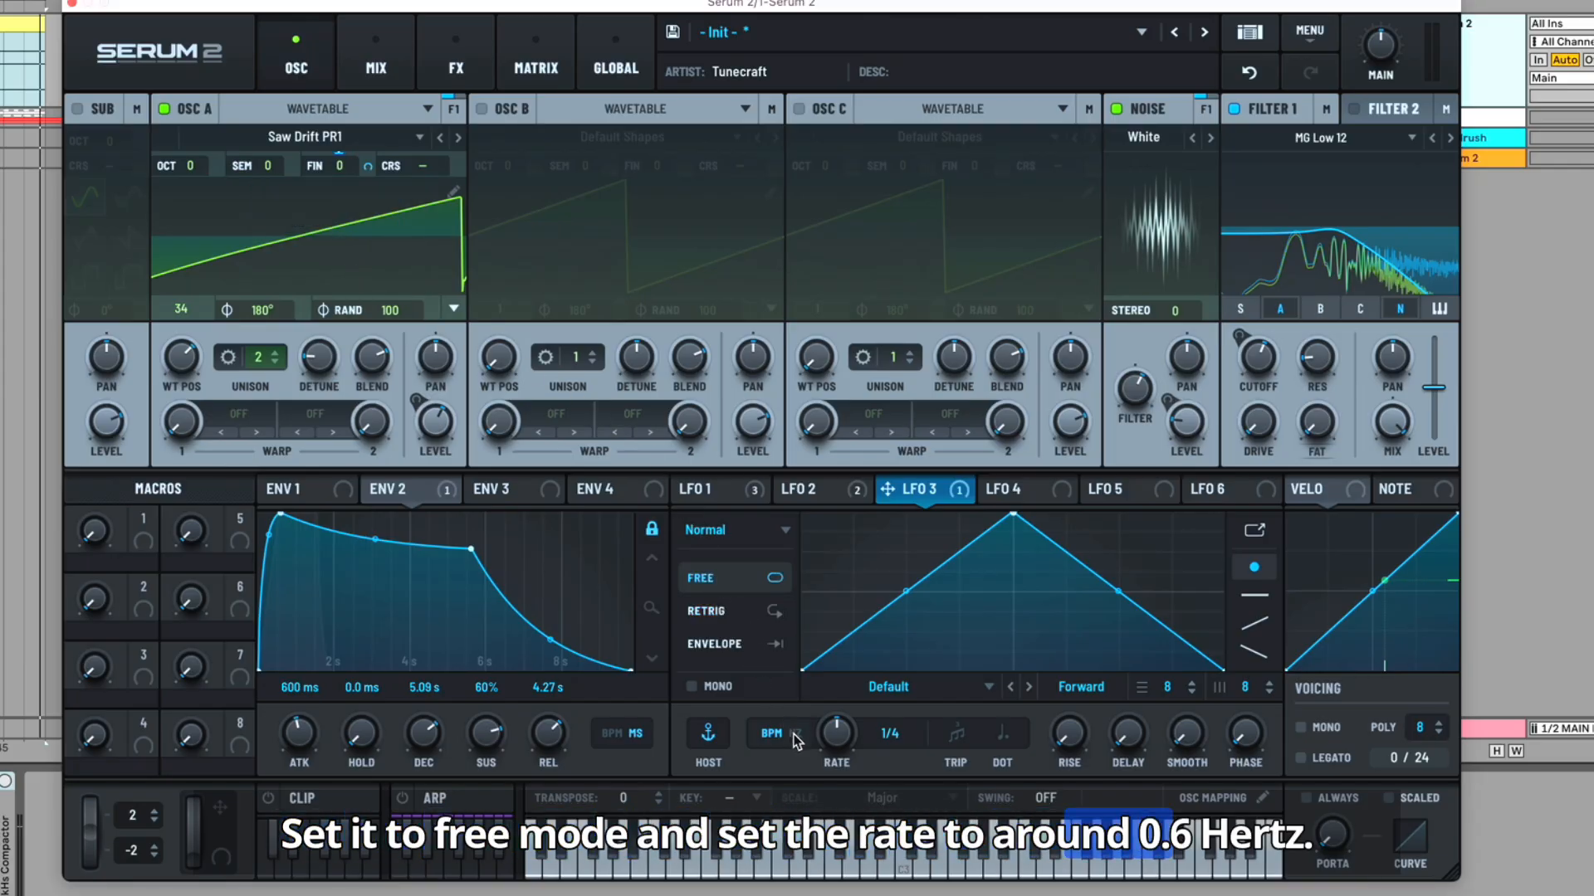
left_click_drag(820, 736, 807, 784)
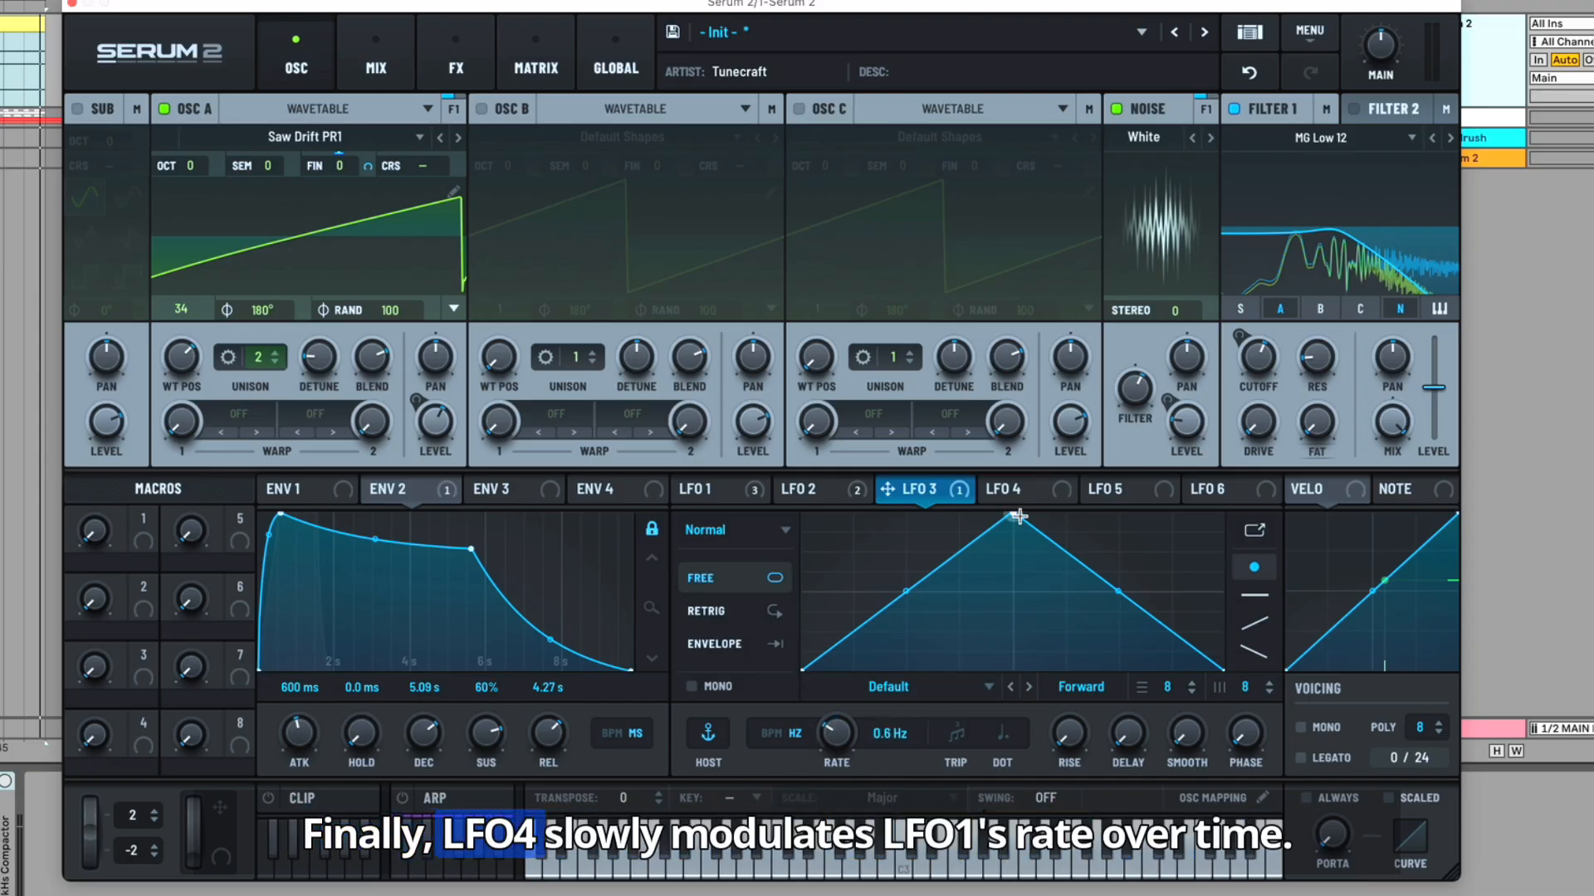
Set LFO 4 to free mode with a synced rate of 4 bar, keeping its triangle shape
left_click(1021, 490)
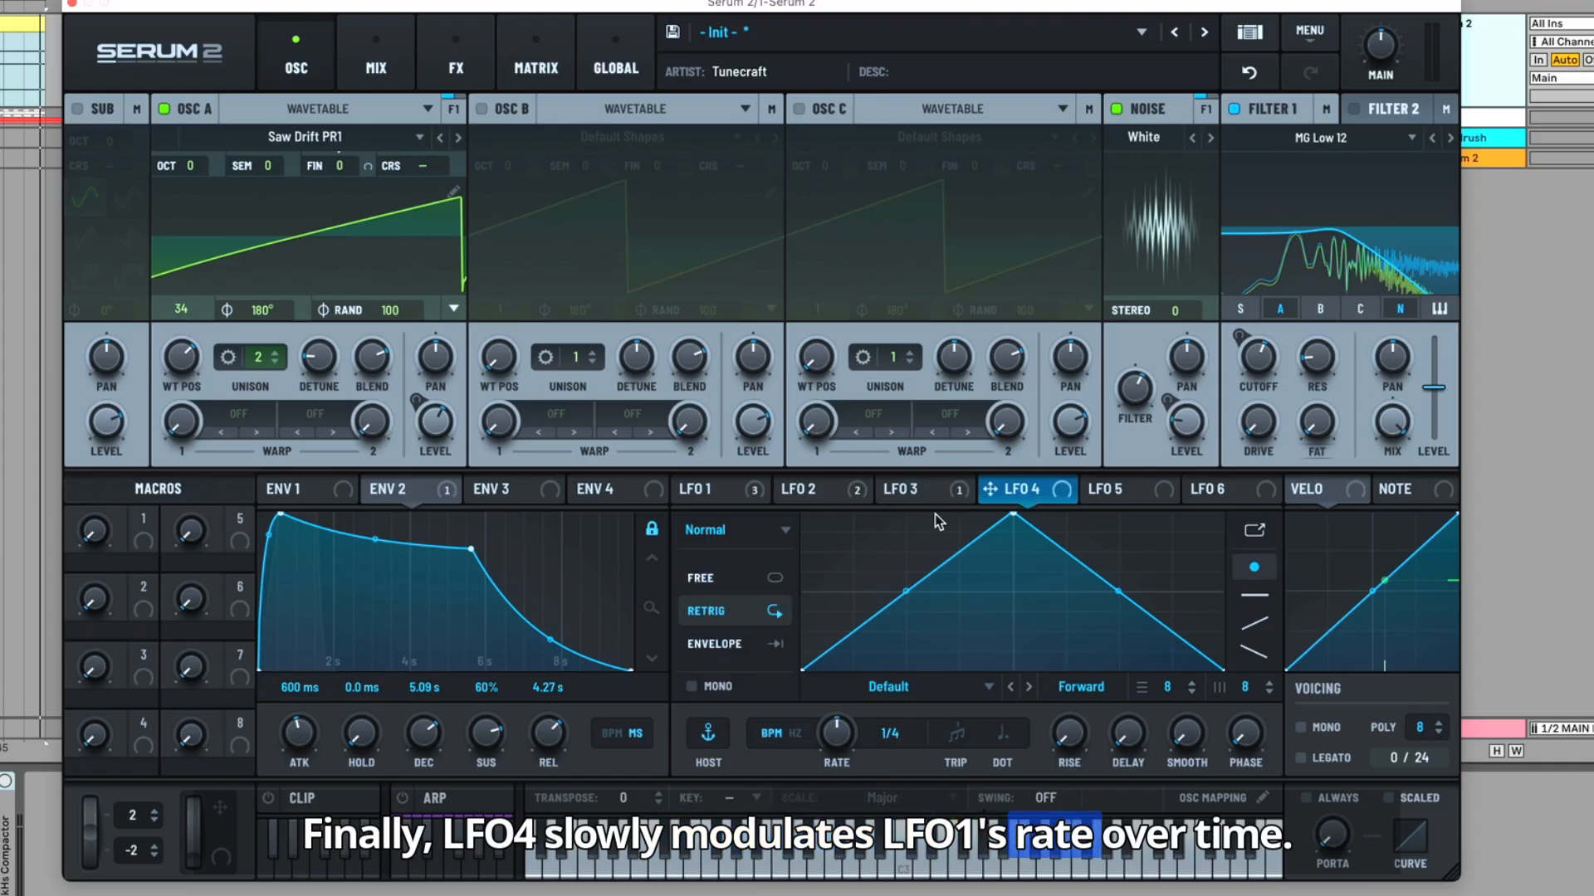
left_click(752, 581)
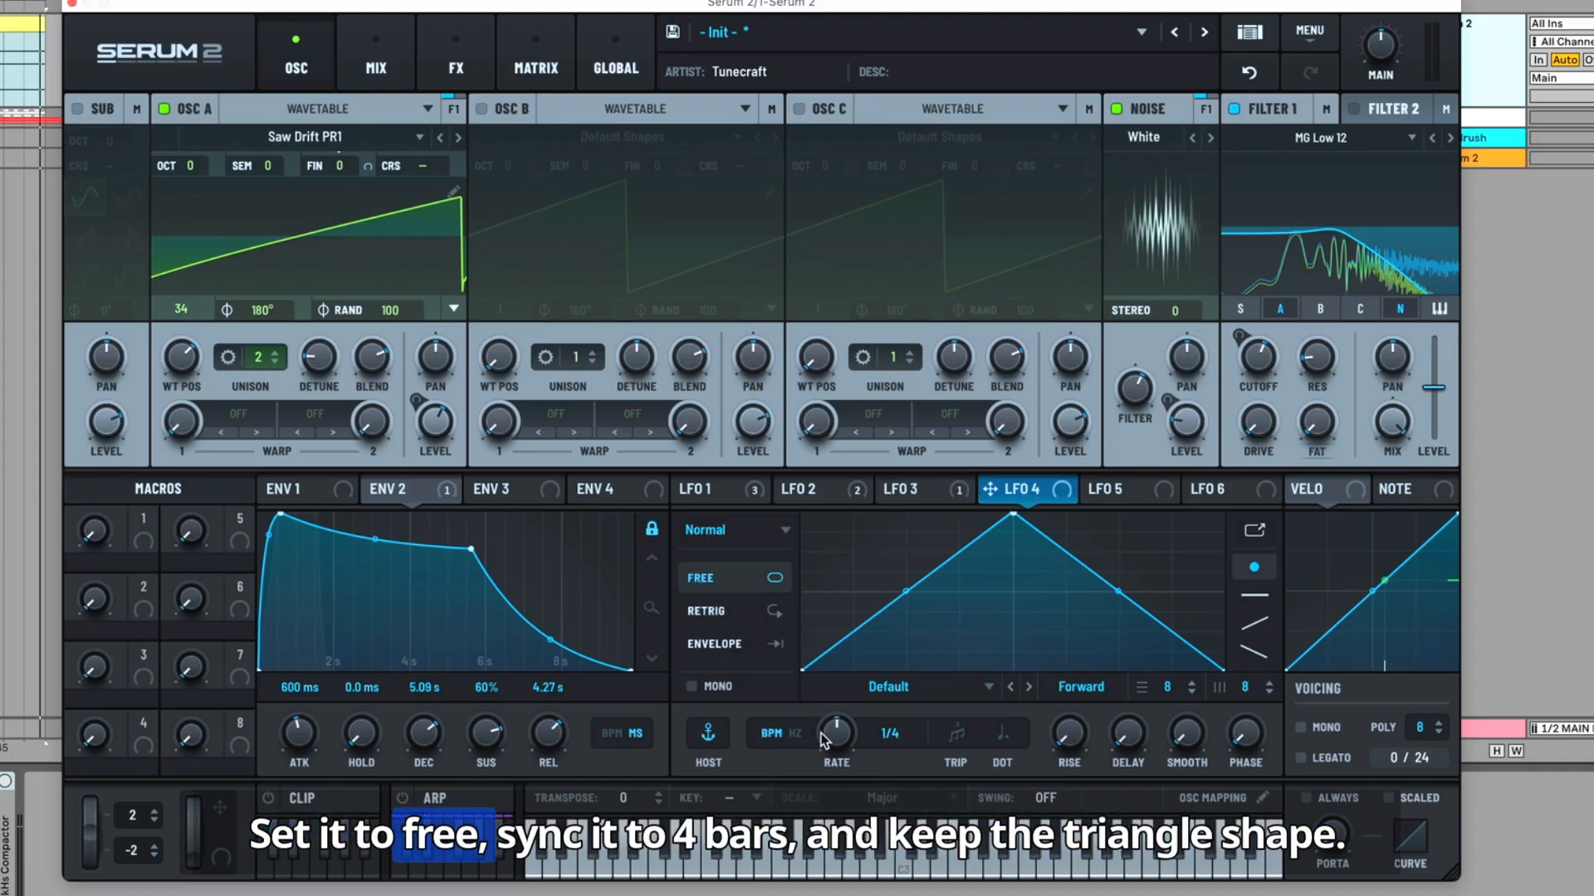
left_click_drag(821, 738, 819, 770)
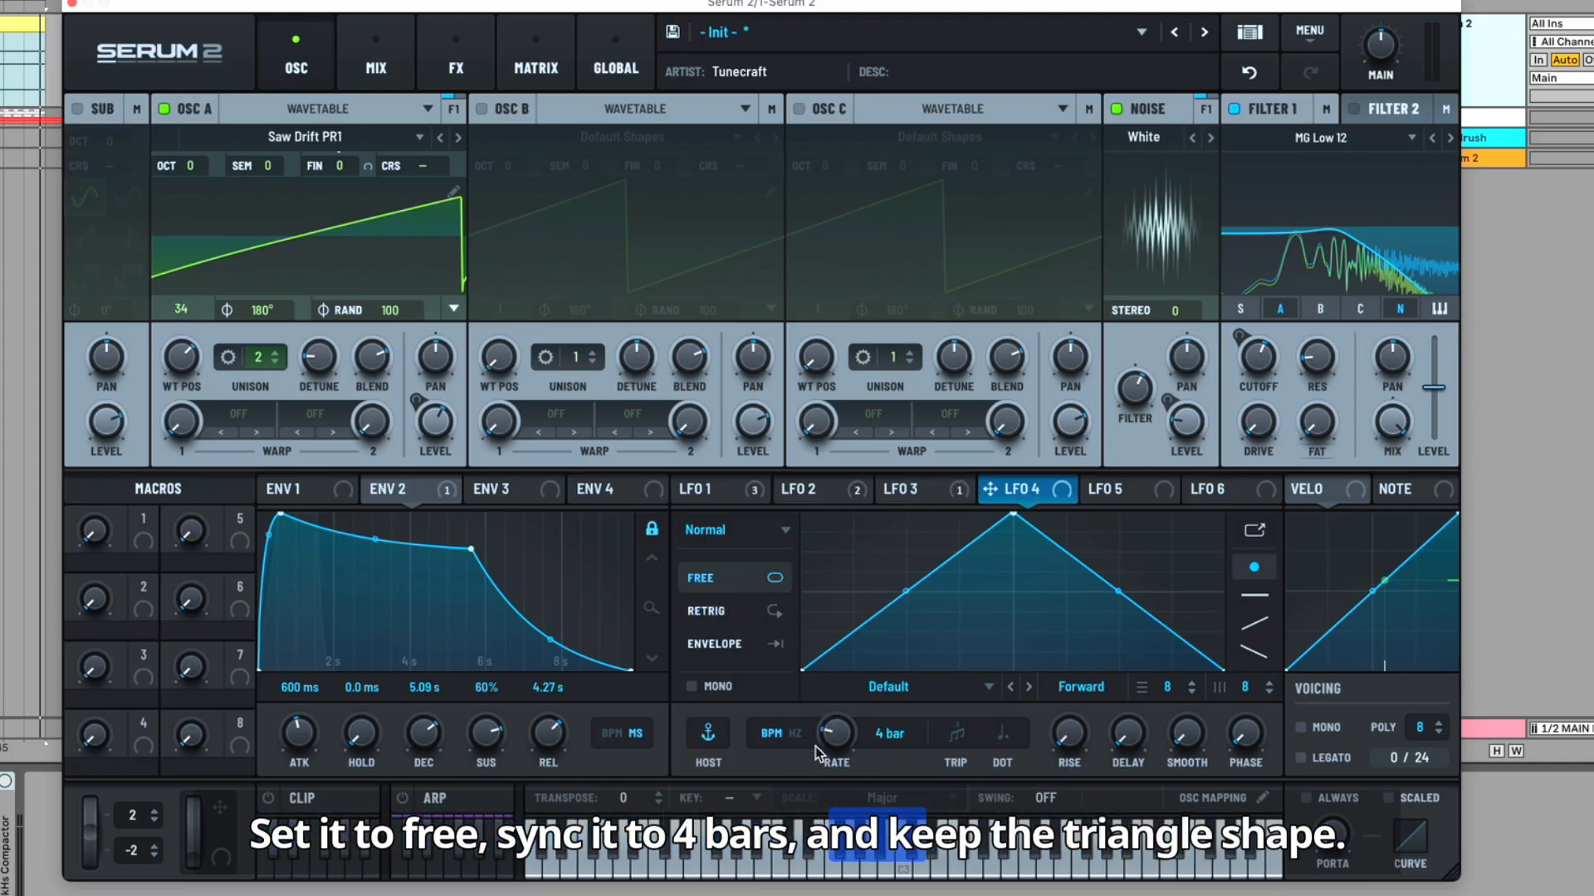
Assign LFO 4 to LFO 1's rate and set the modulation amount to 10% in the matrix
left_click(717, 491)
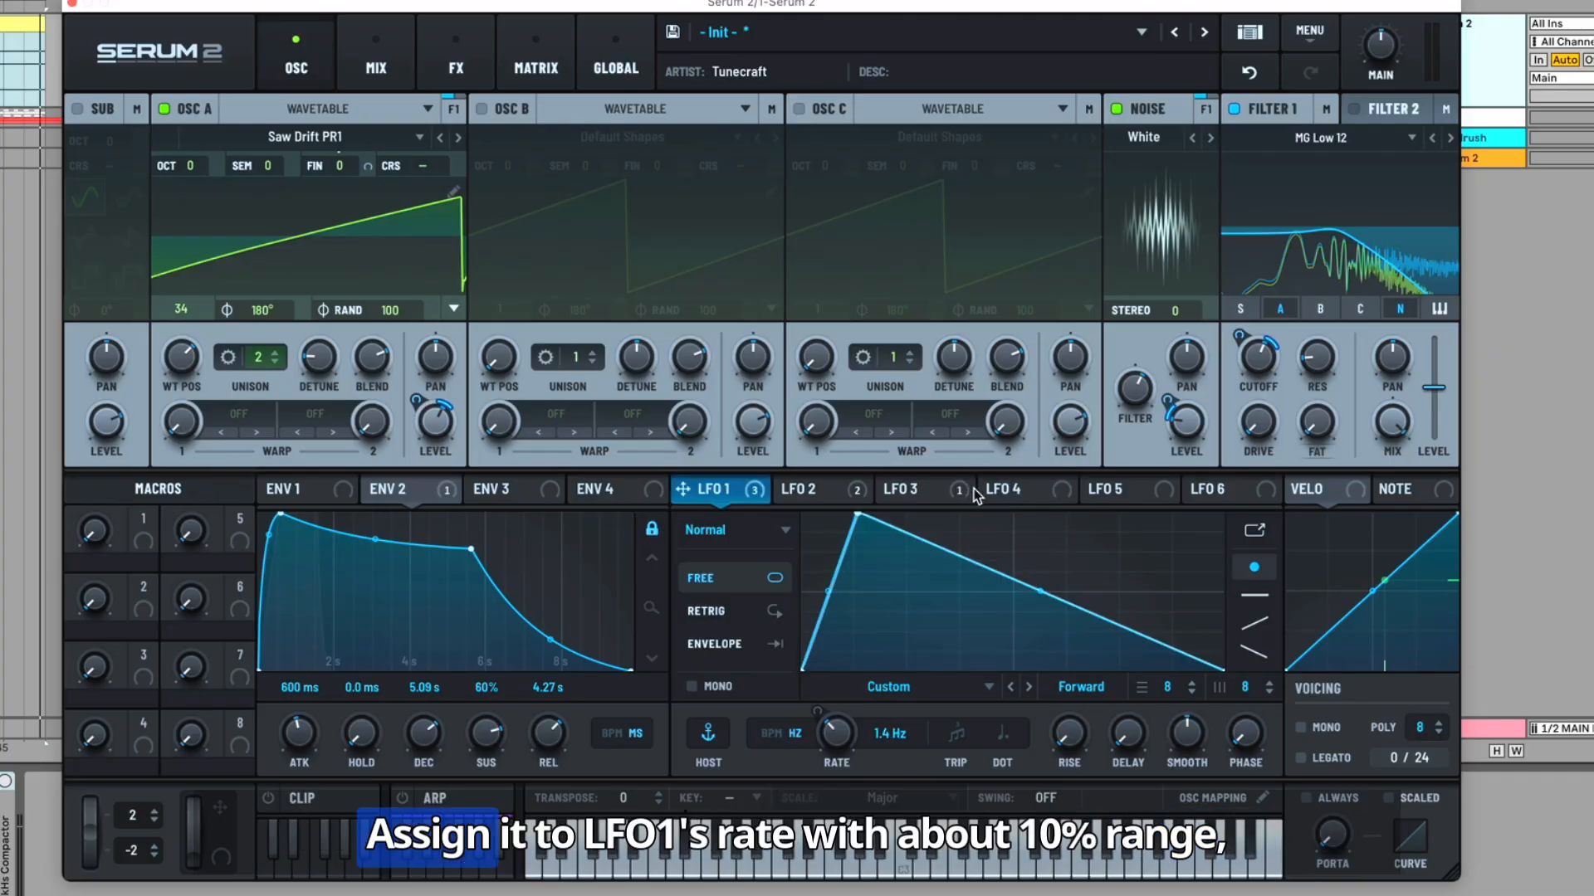
left_click_drag(991, 489, 819, 734)
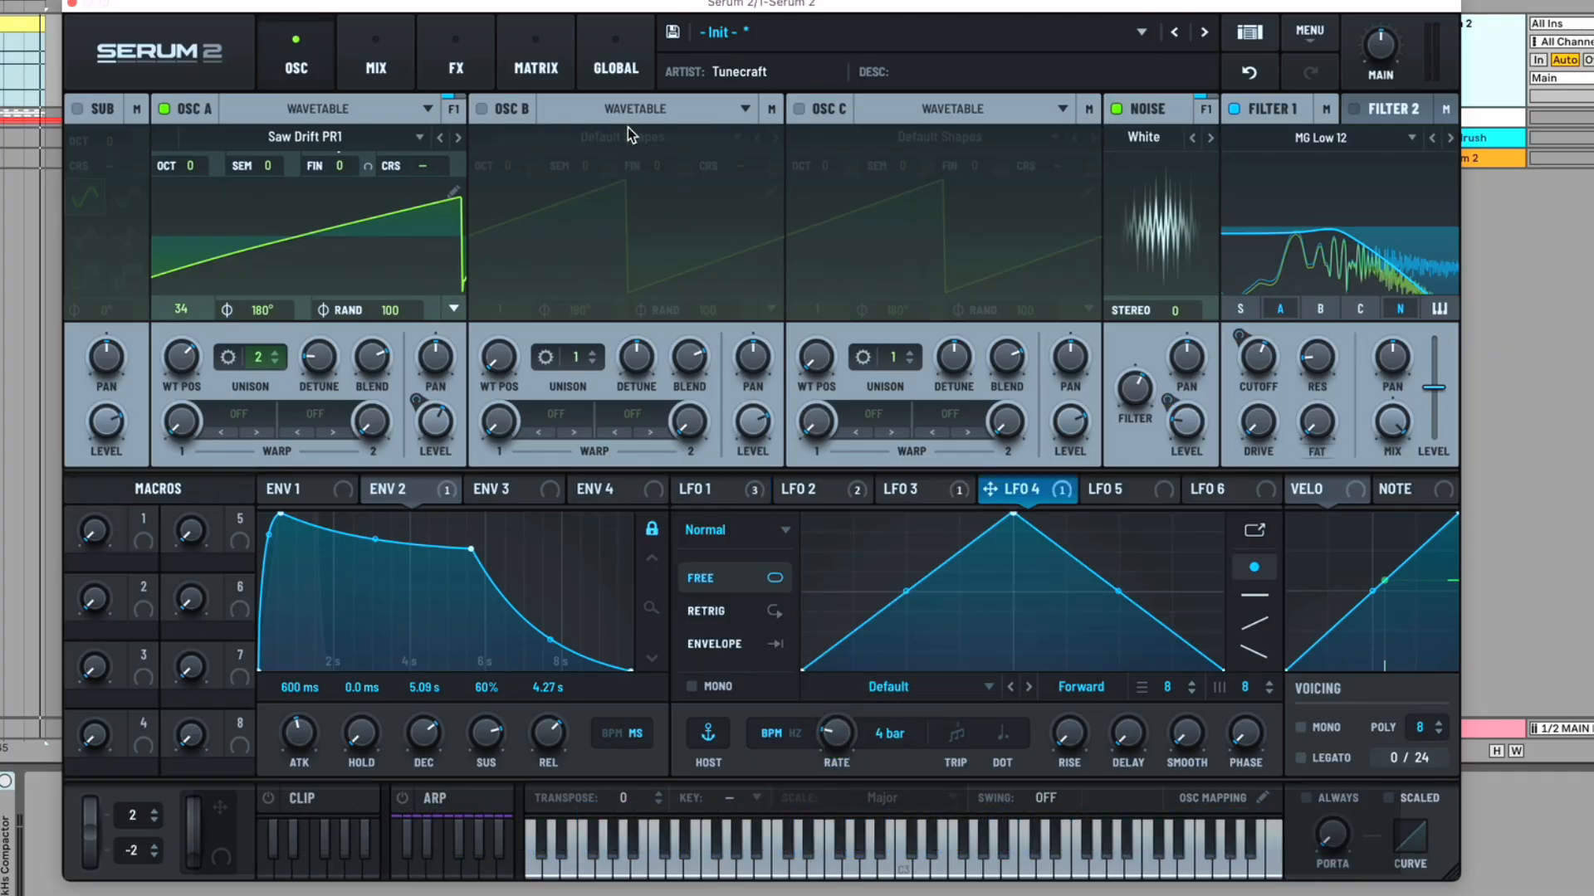
left_click(535, 59)
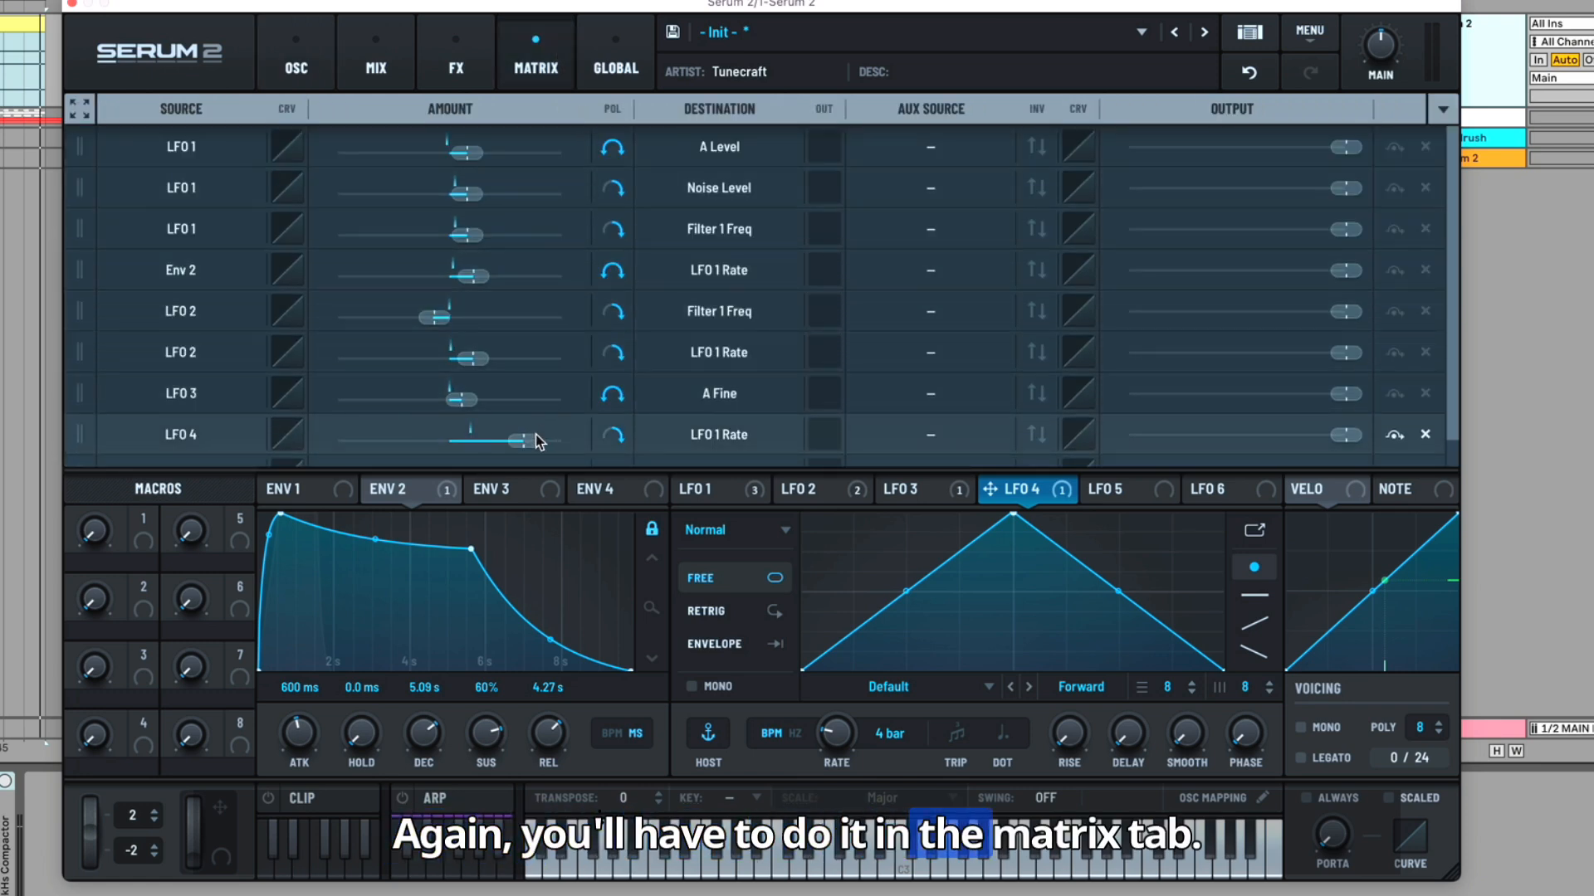
type("1")
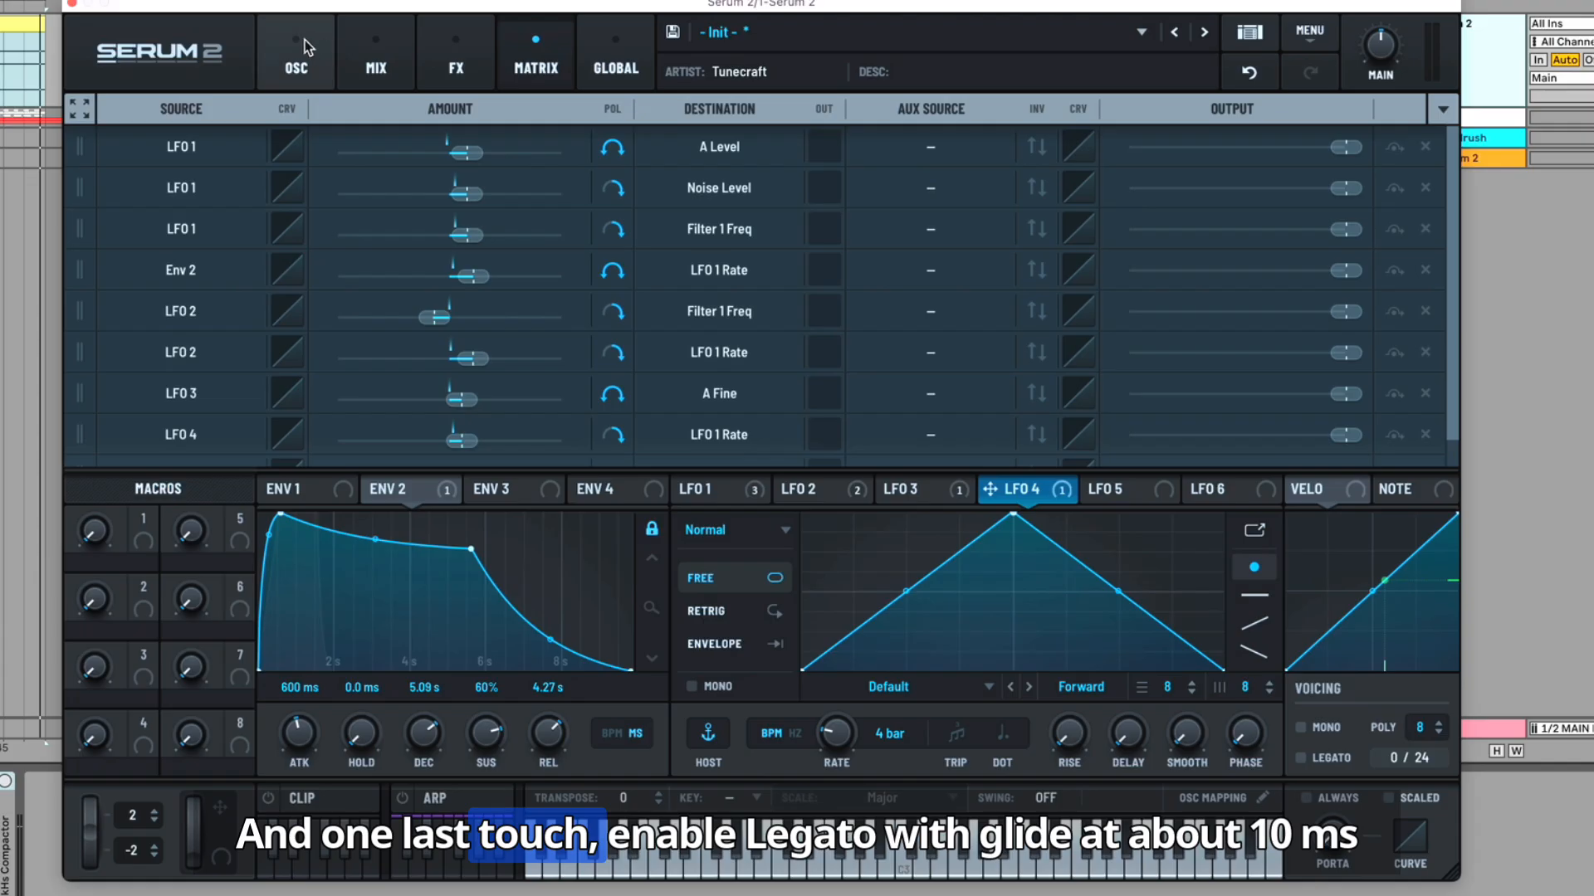
left_click(313, 45)
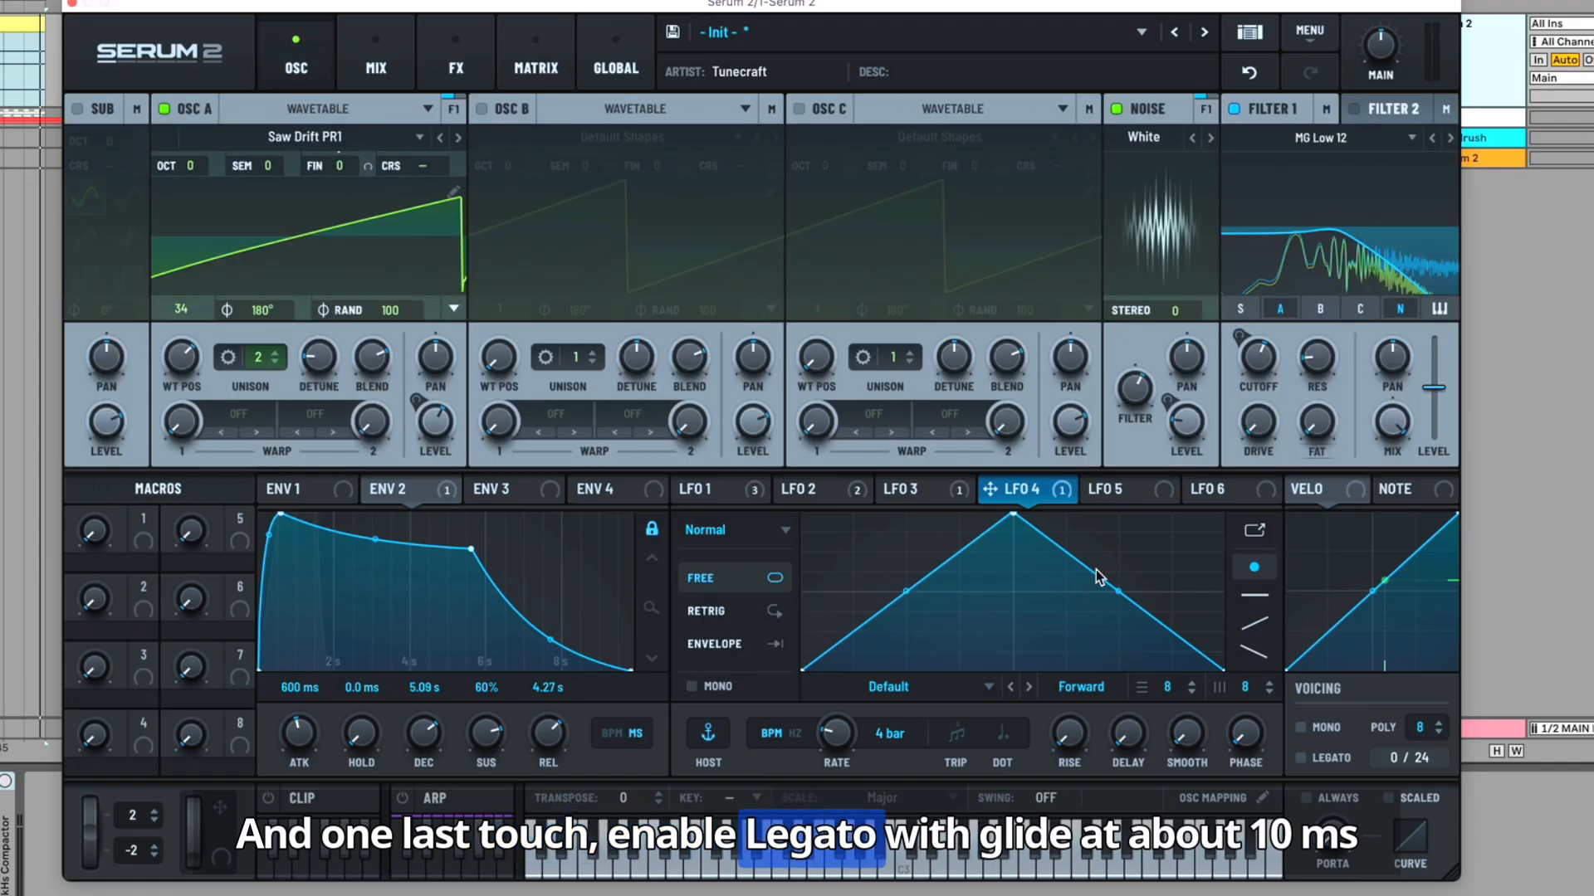
Enable legato with a portamento time of 10 ms and play back the patch
left_click(1350, 763)
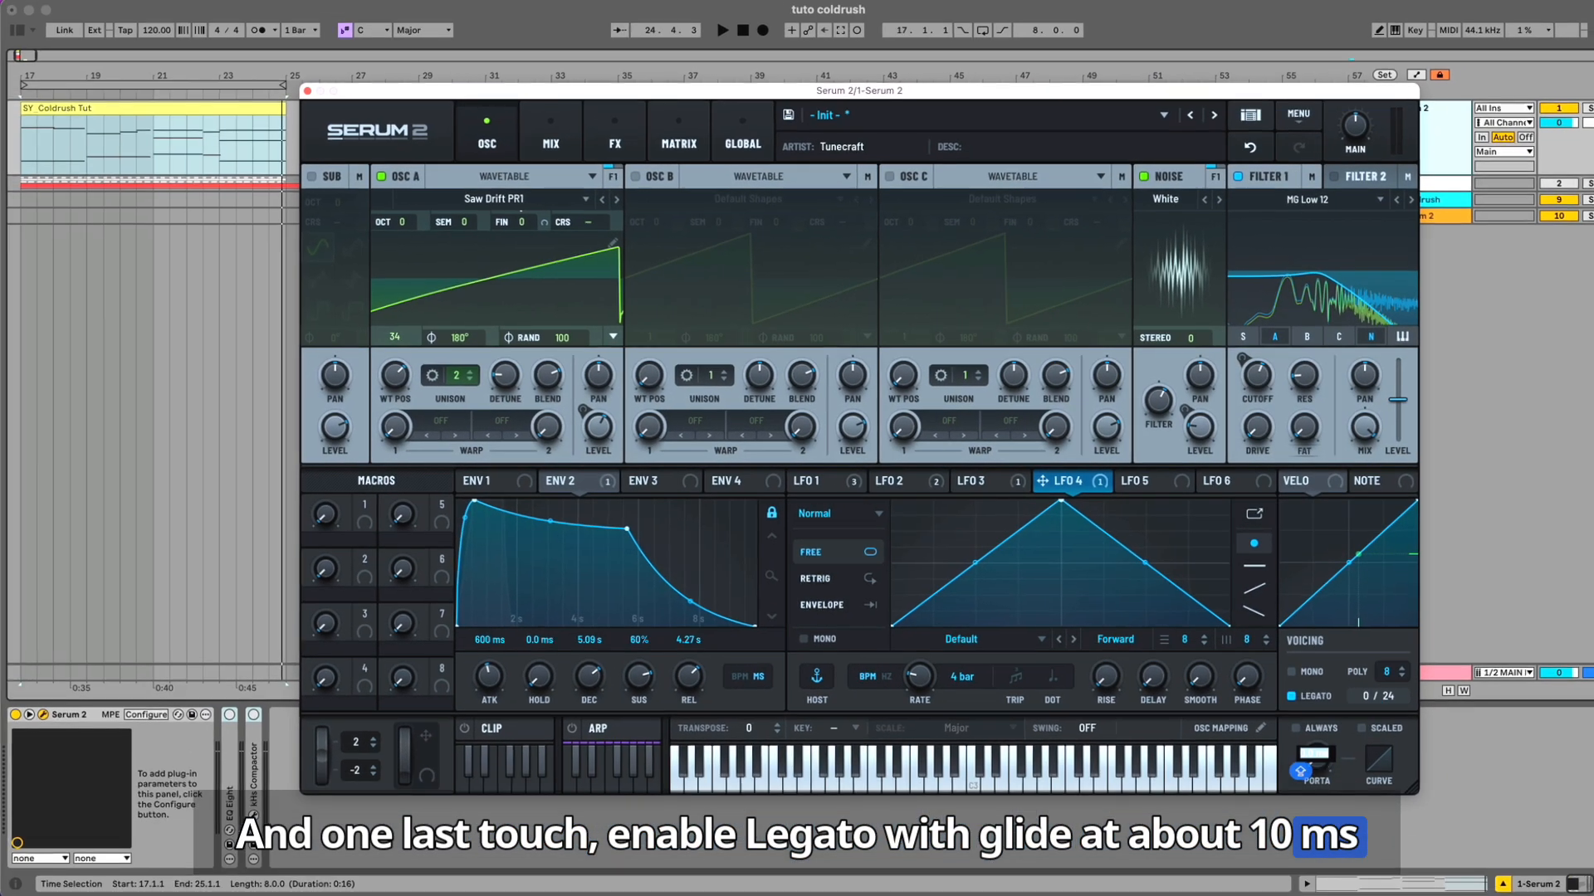
double_click(1340, 836)
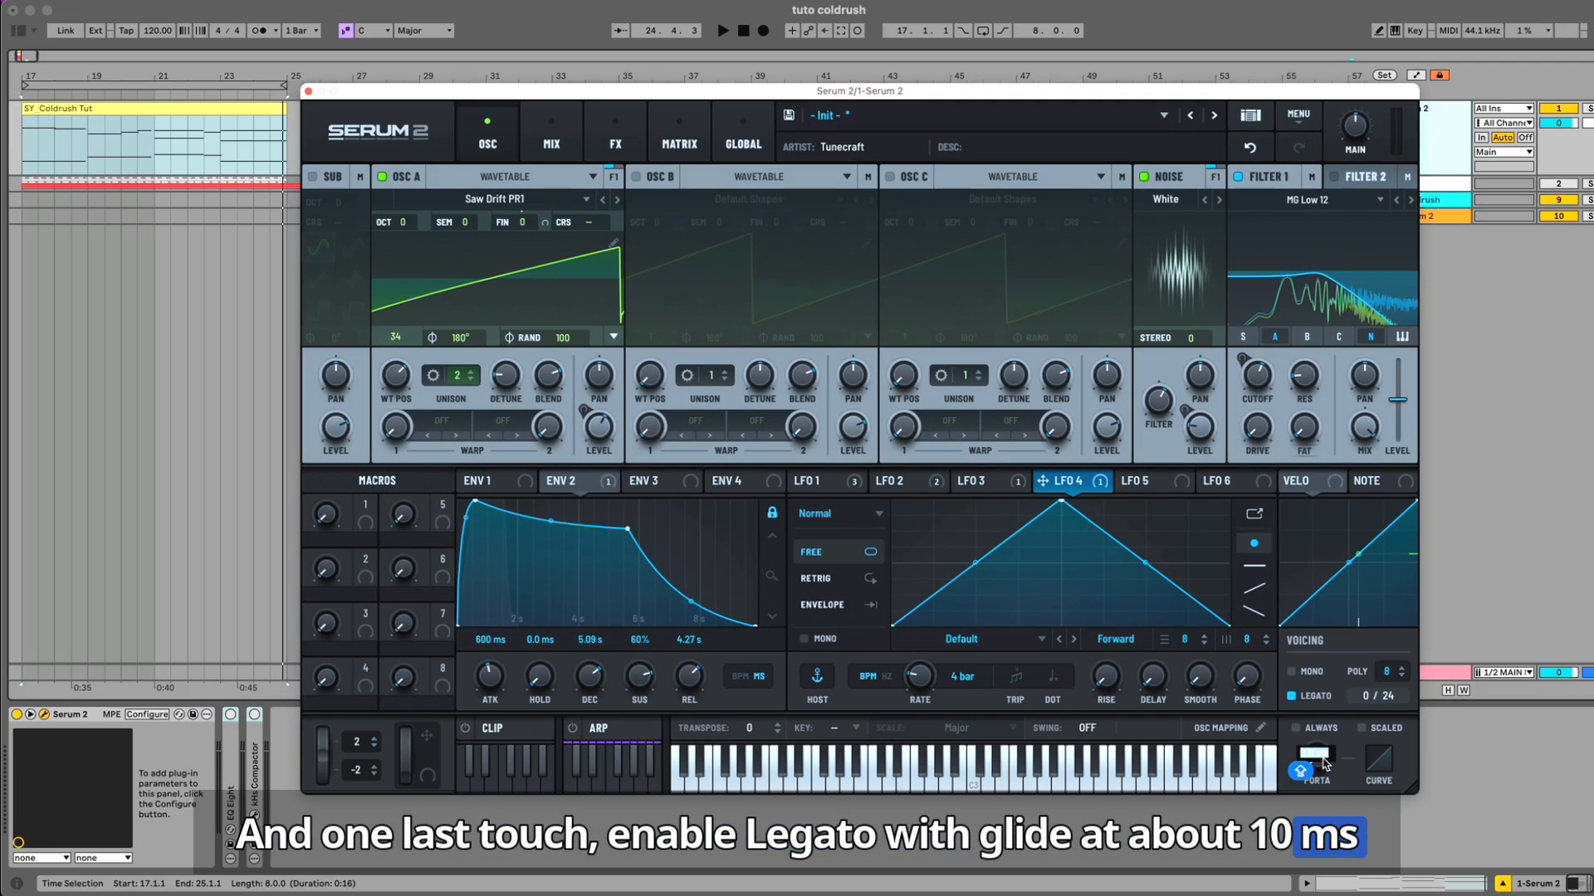
type("1")
key("space")
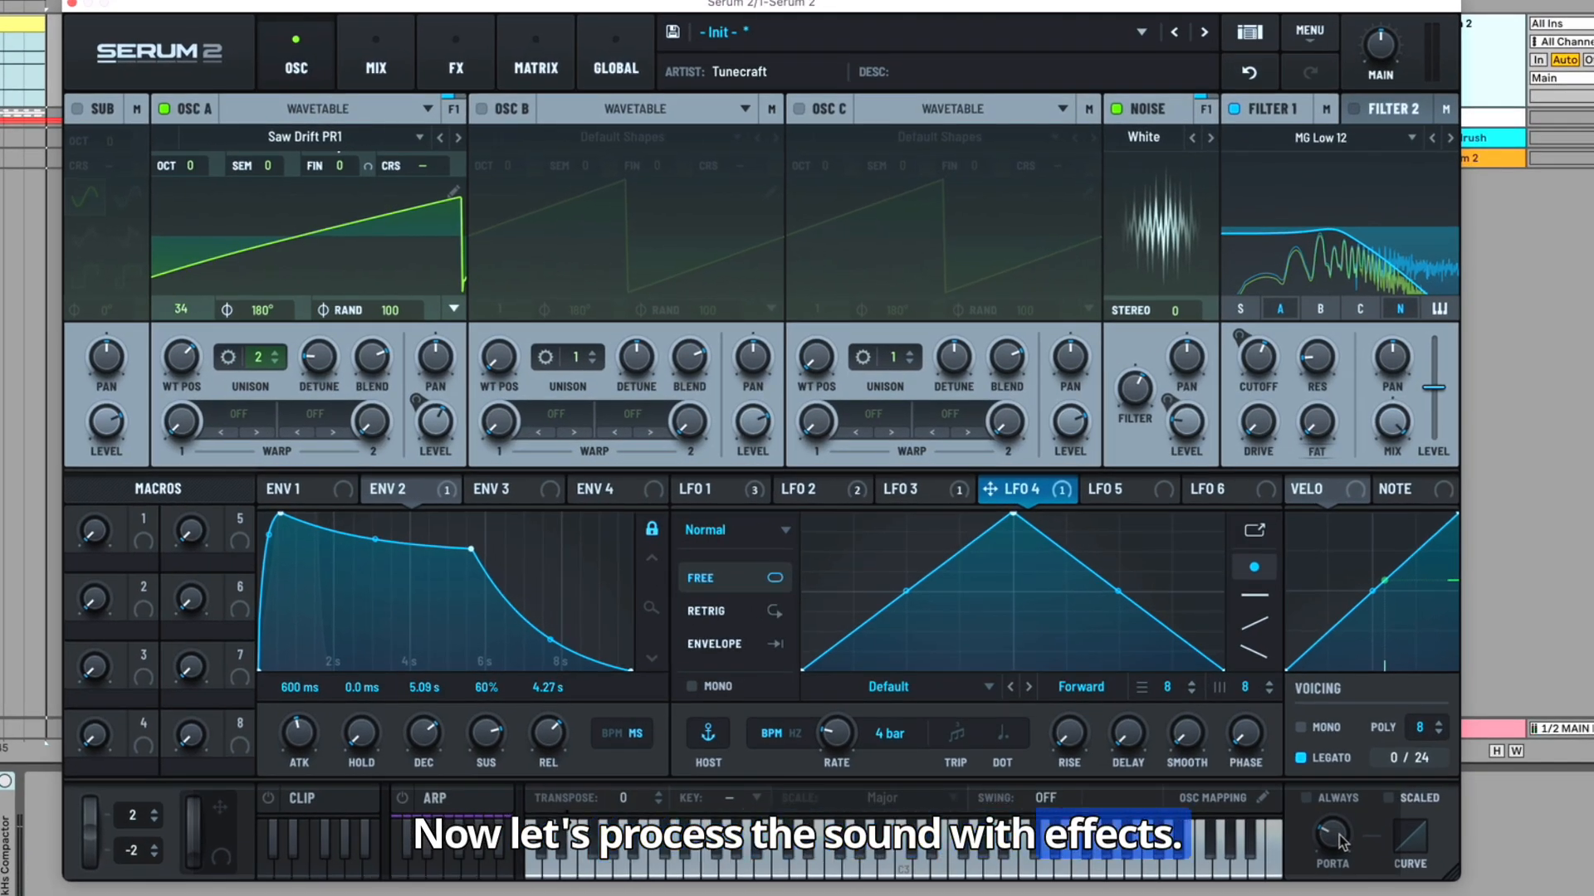
Add a filter effect of type MG Low 12 to the main effects chain and modulate its cutoff with LFO 1
left_click(469, 53)
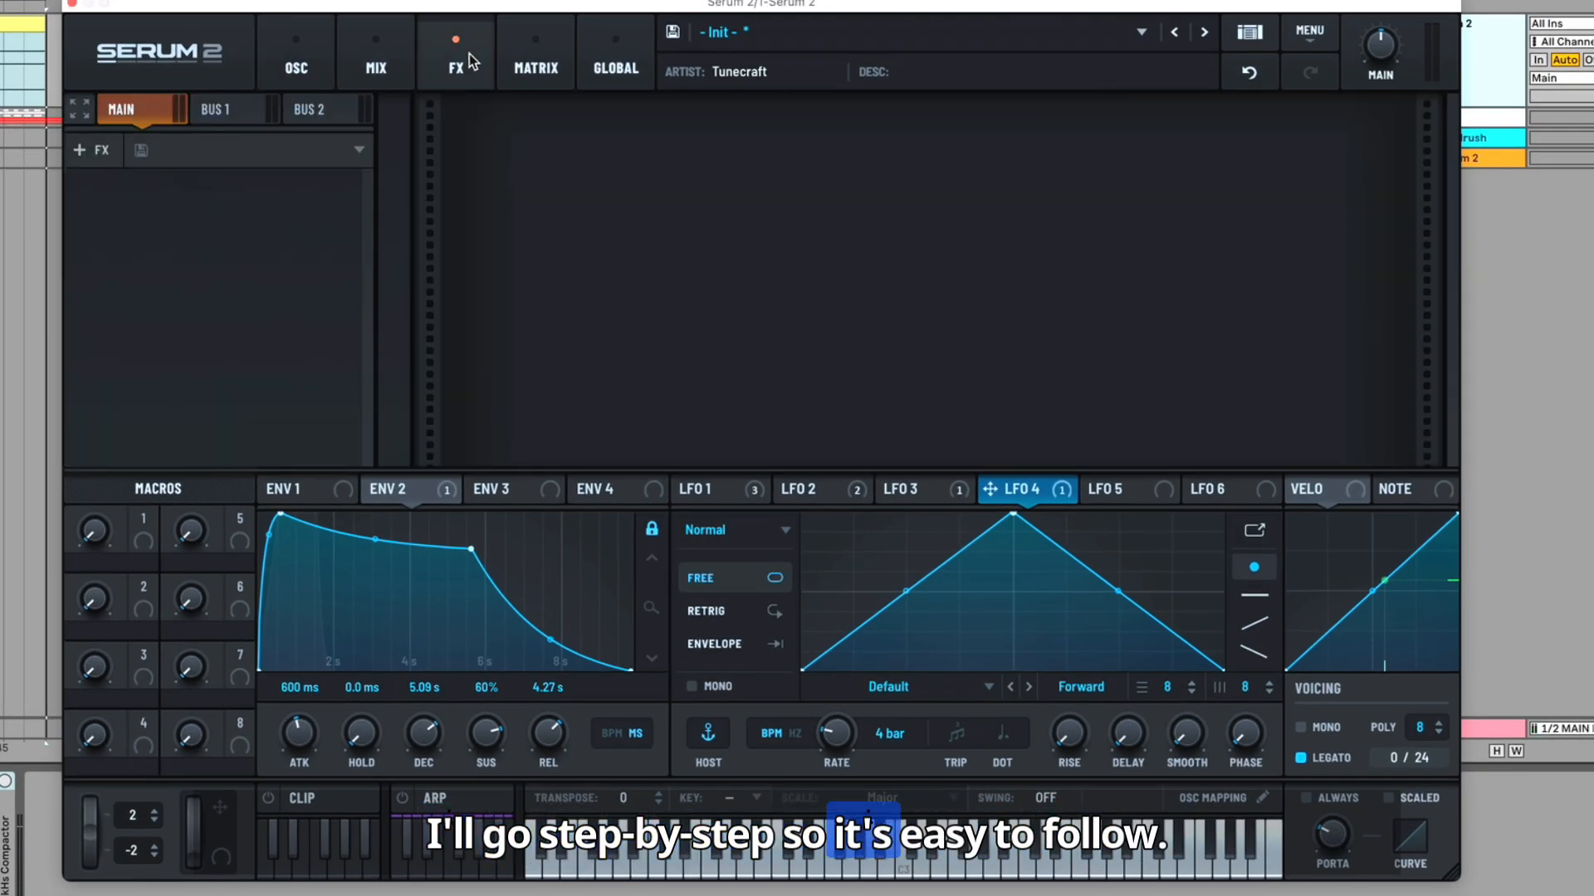
left_click(96, 151)
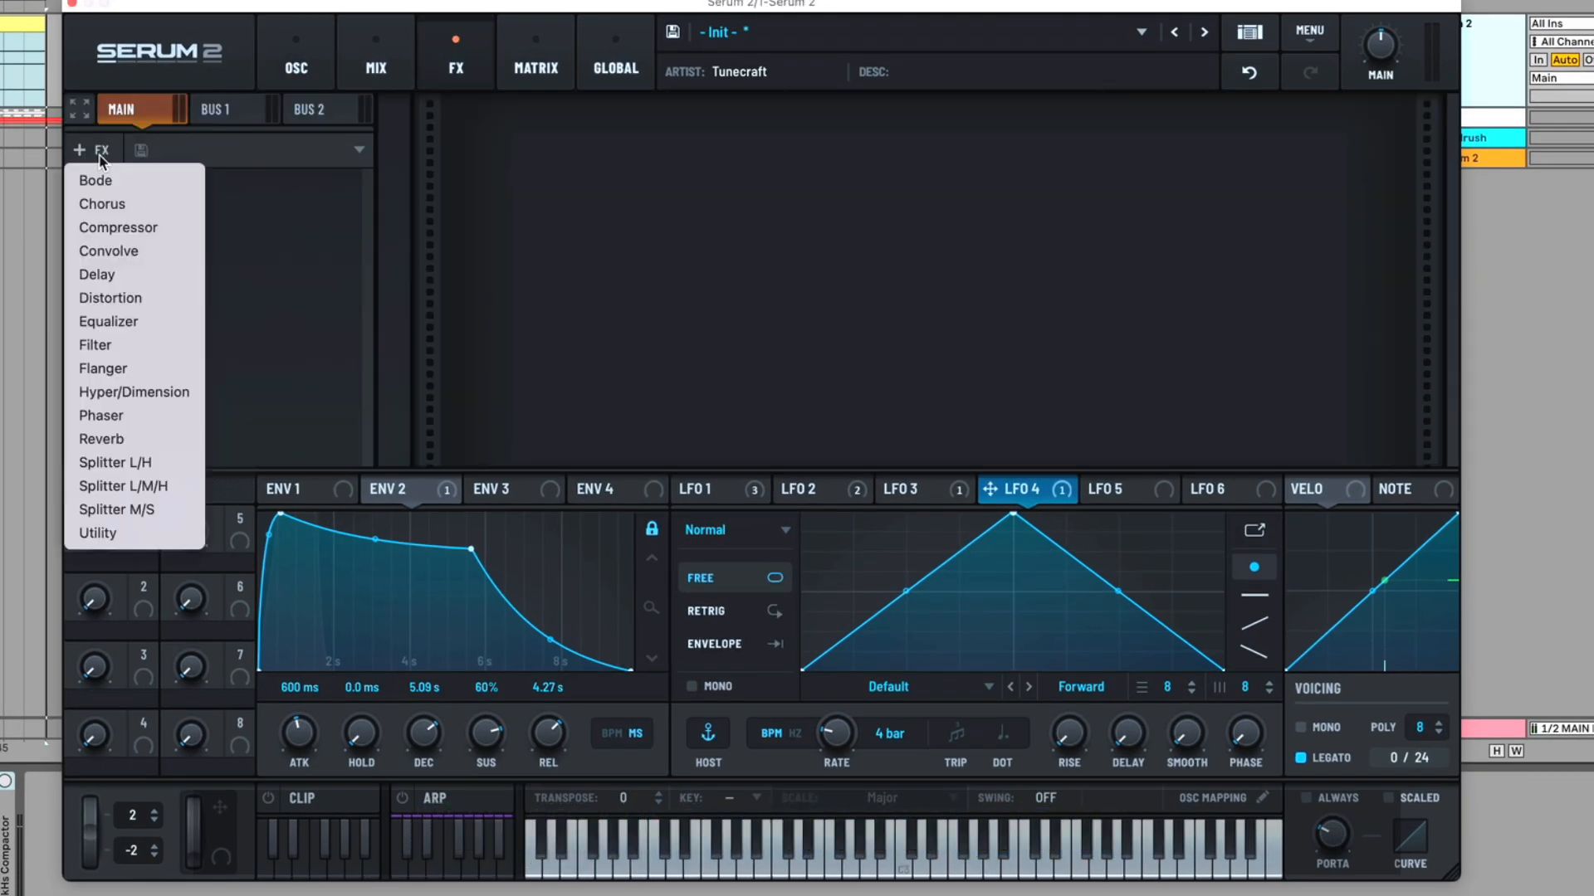
left_click(185, 355)
left_click(673, 158)
mouse_move(664, 189)
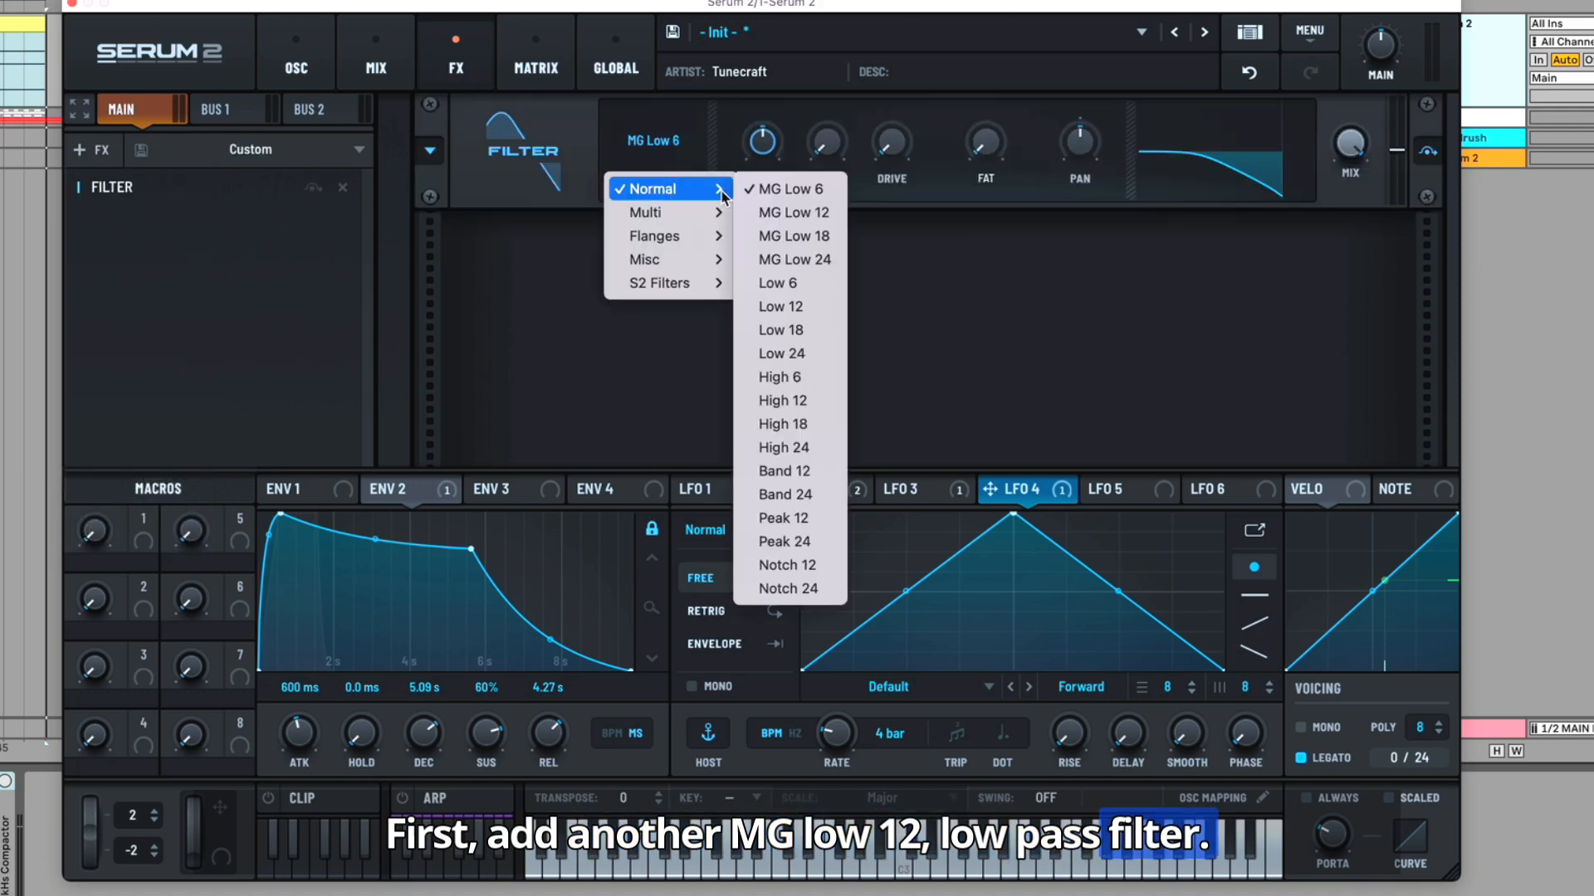
left_click(835, 217)
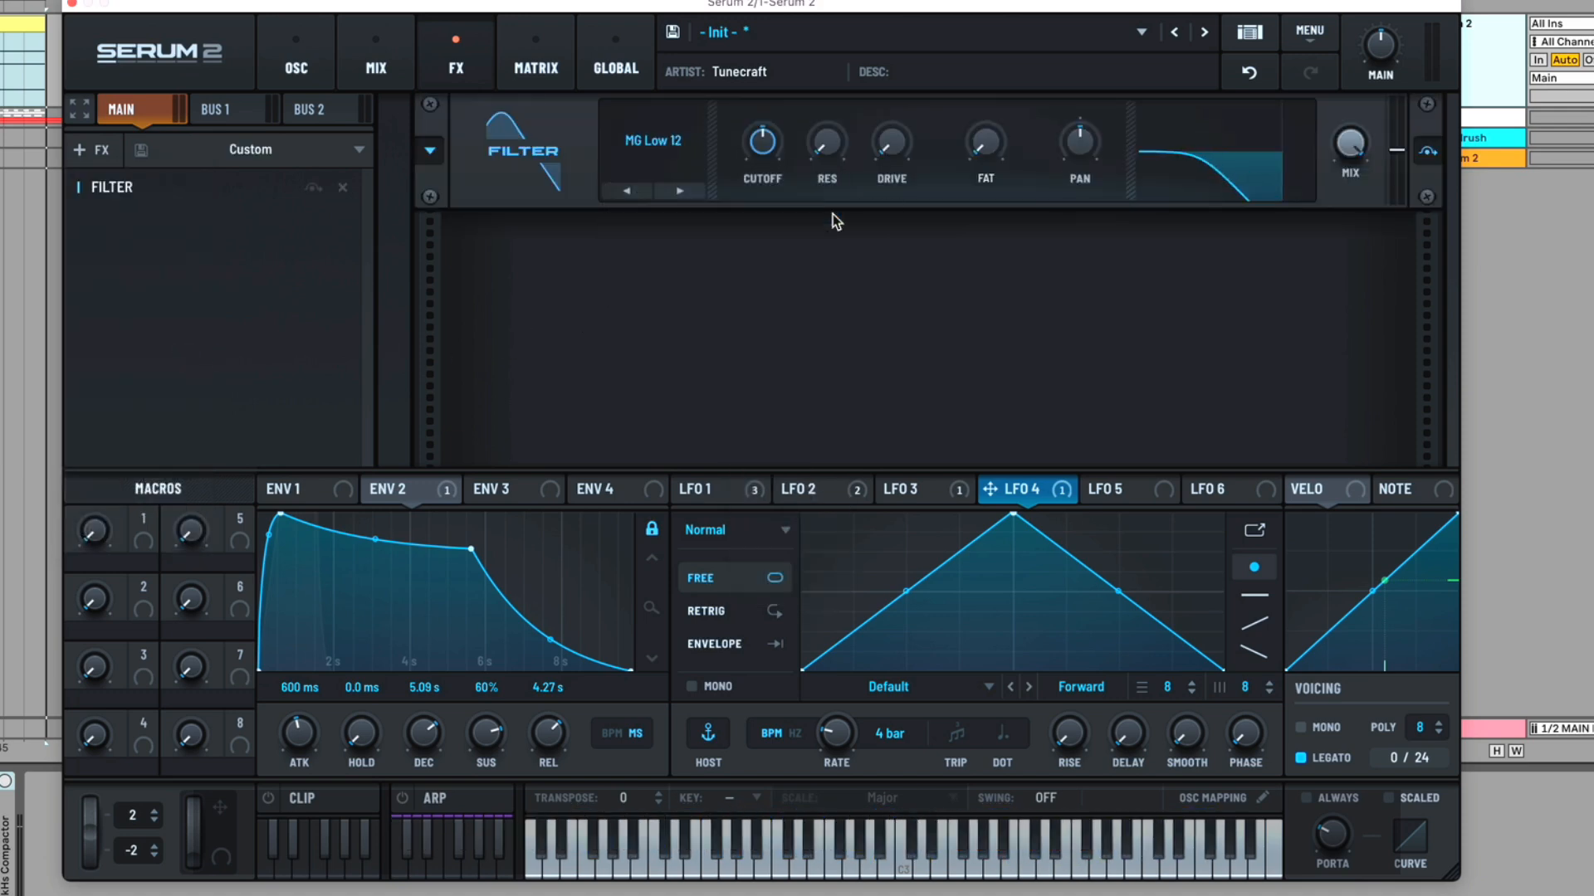
left_click(694, 498)
left_click_drag(695, 498, 729, 211)
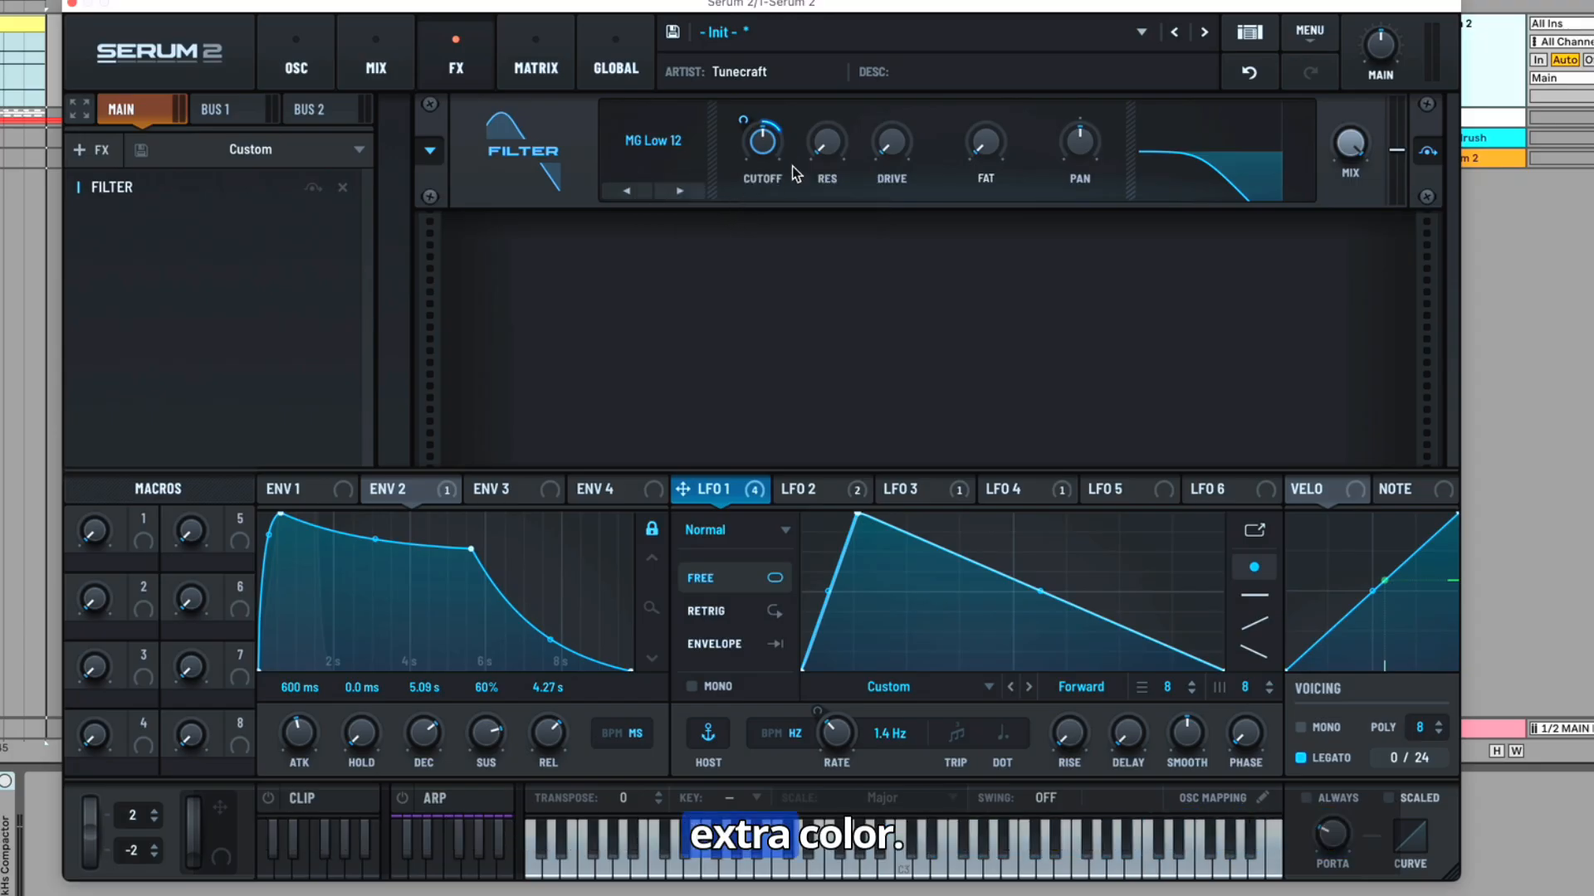
Raise the filter effect's resonance slightly and sweep its cutoff up and down during playback
mouse_move(835, 143)
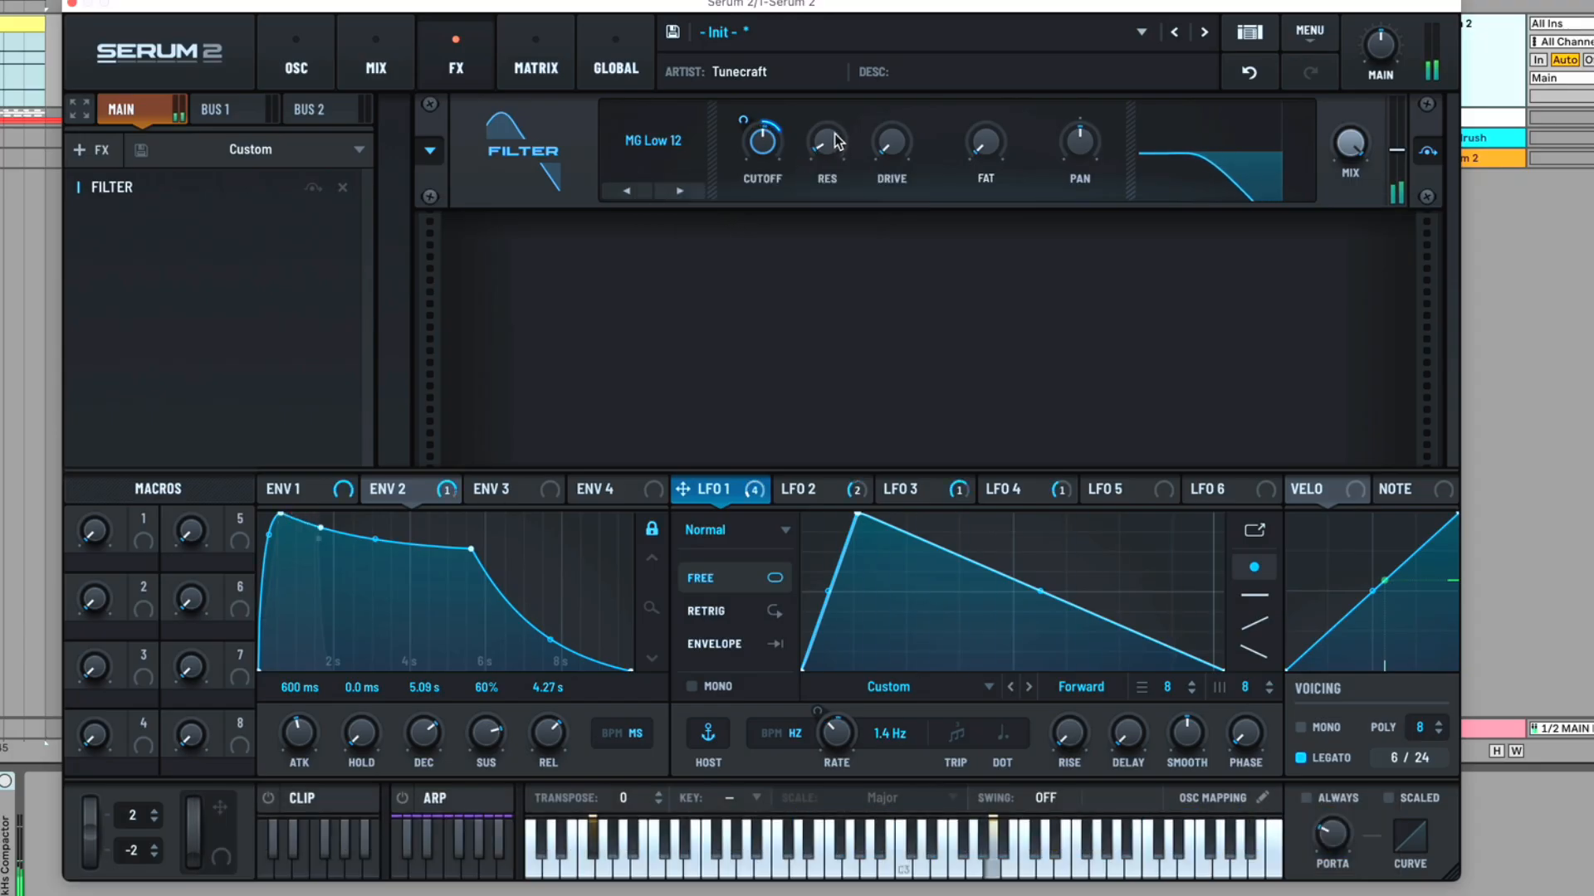
mouse_move(762, 154)
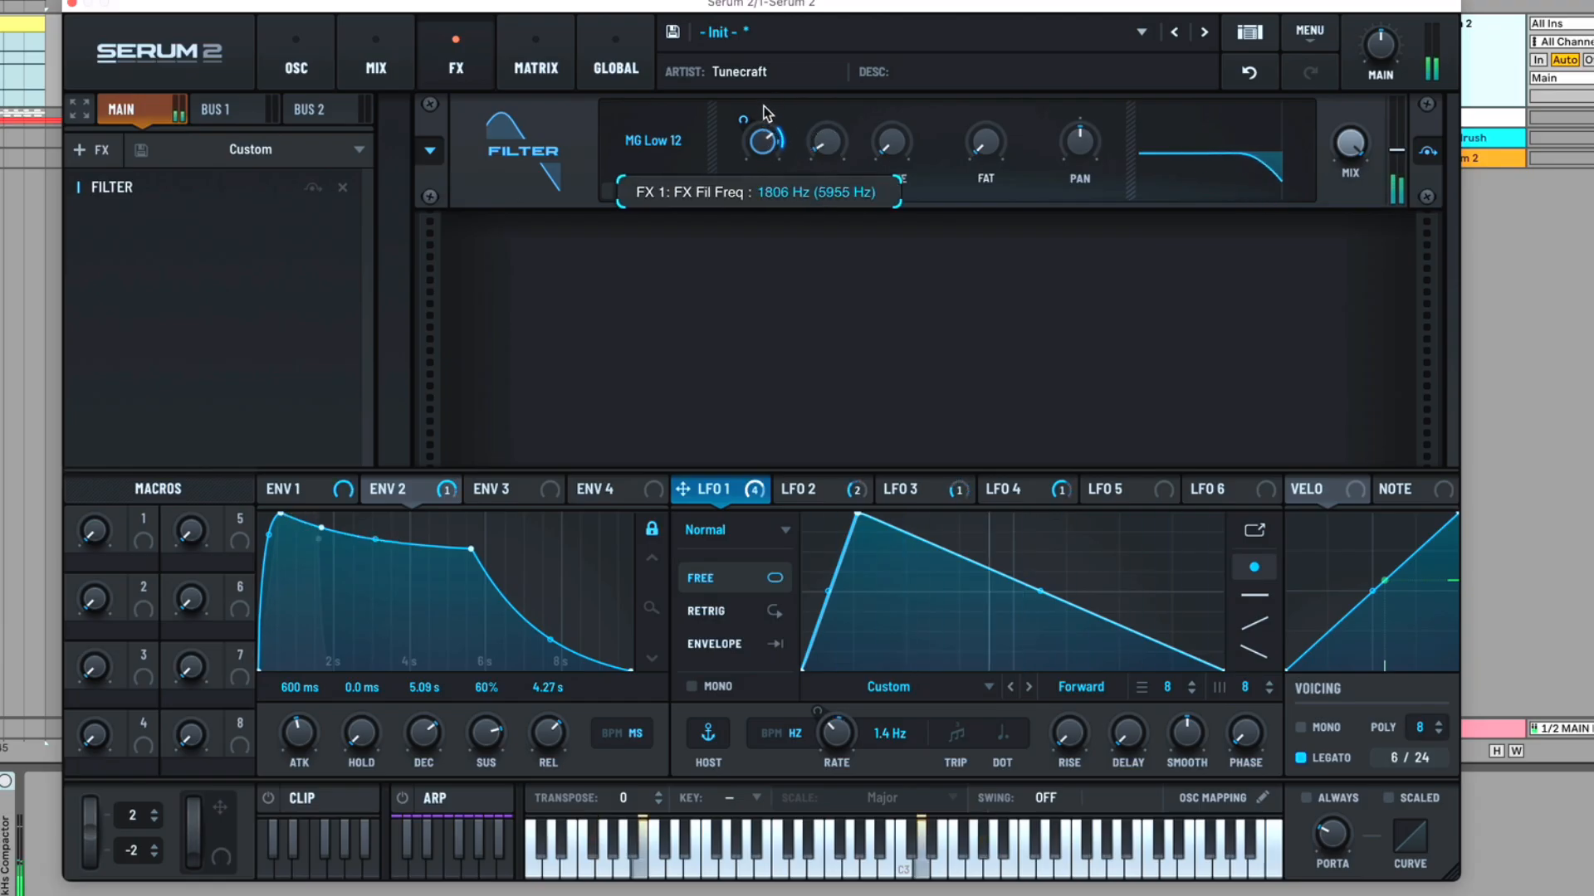
left_click_drag(765, 113, 758, 153)
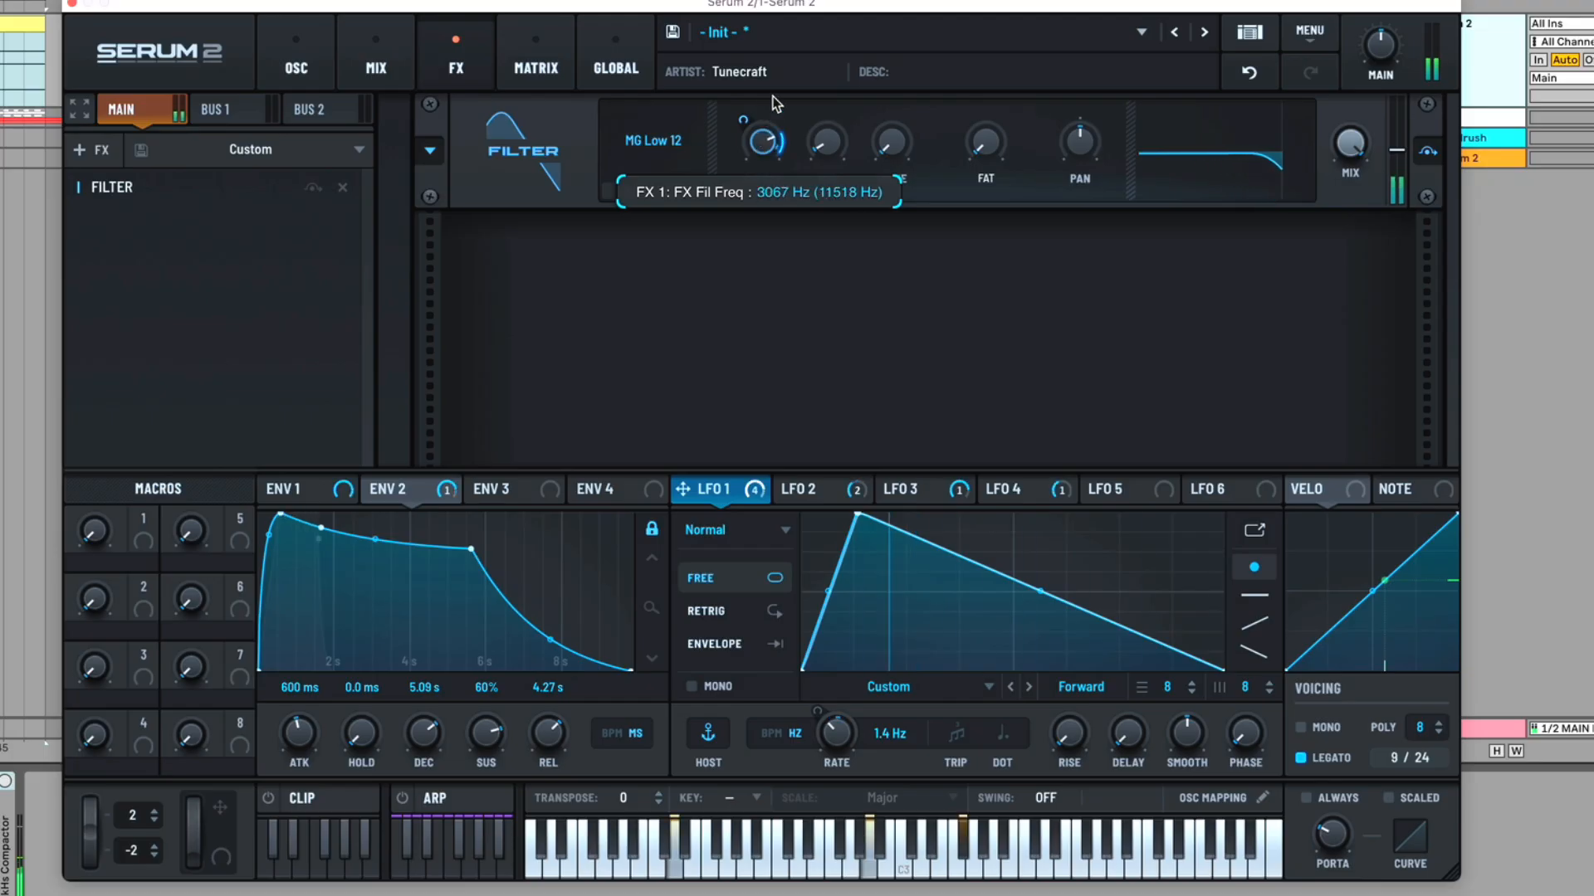
left_click_drag(764, 138, 763, 143)
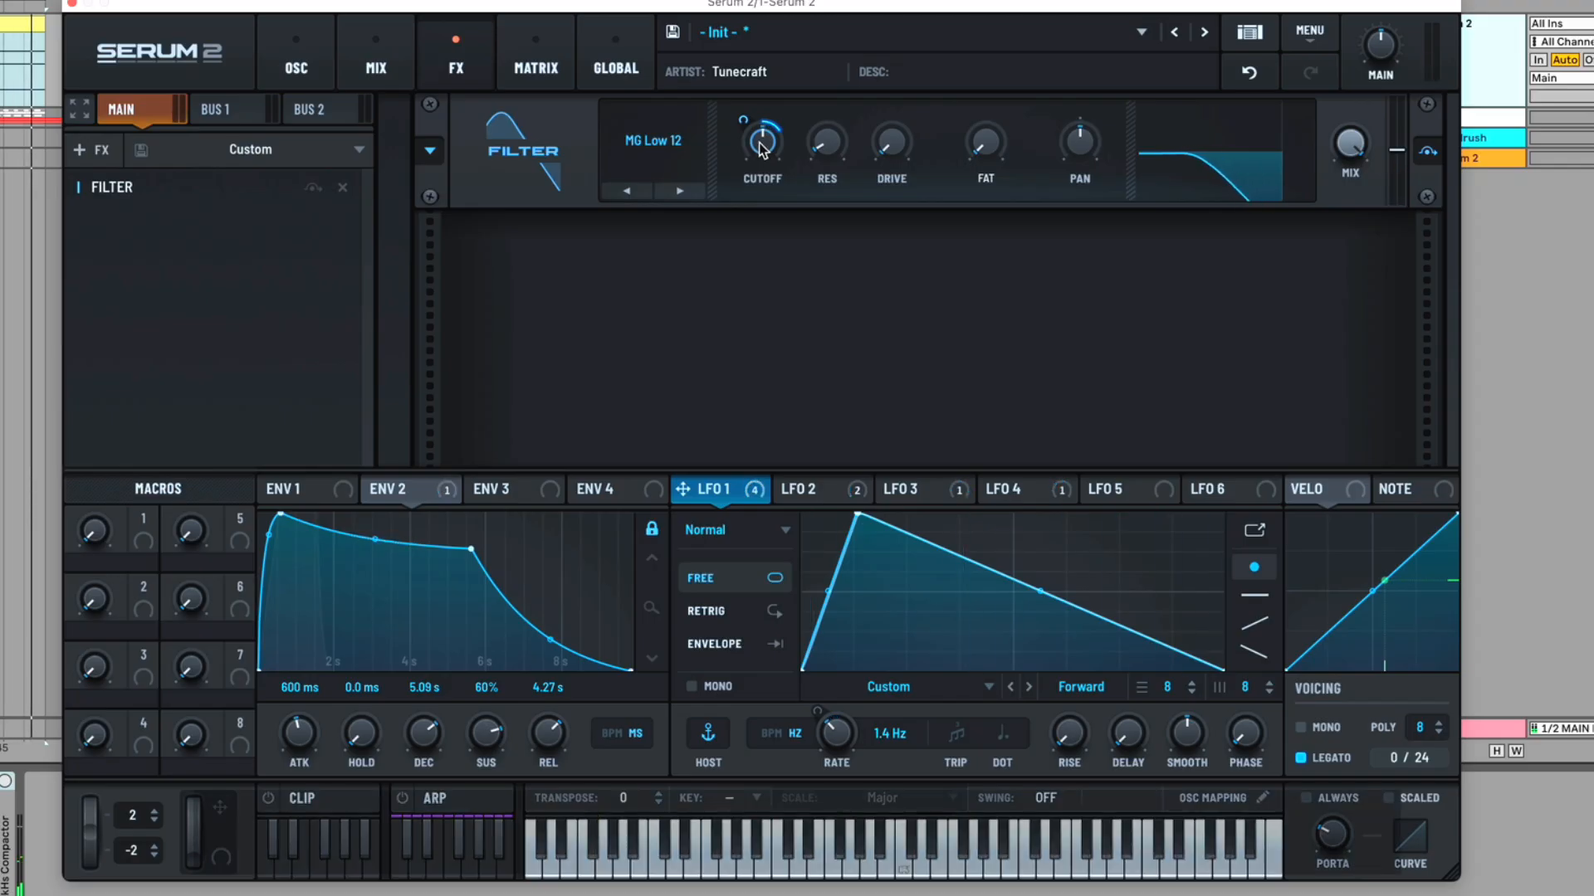
Add an equalizer to the main effects chain and set its low shelf to -5.0 dB gain with a Q of 0
left_click(95, 149)
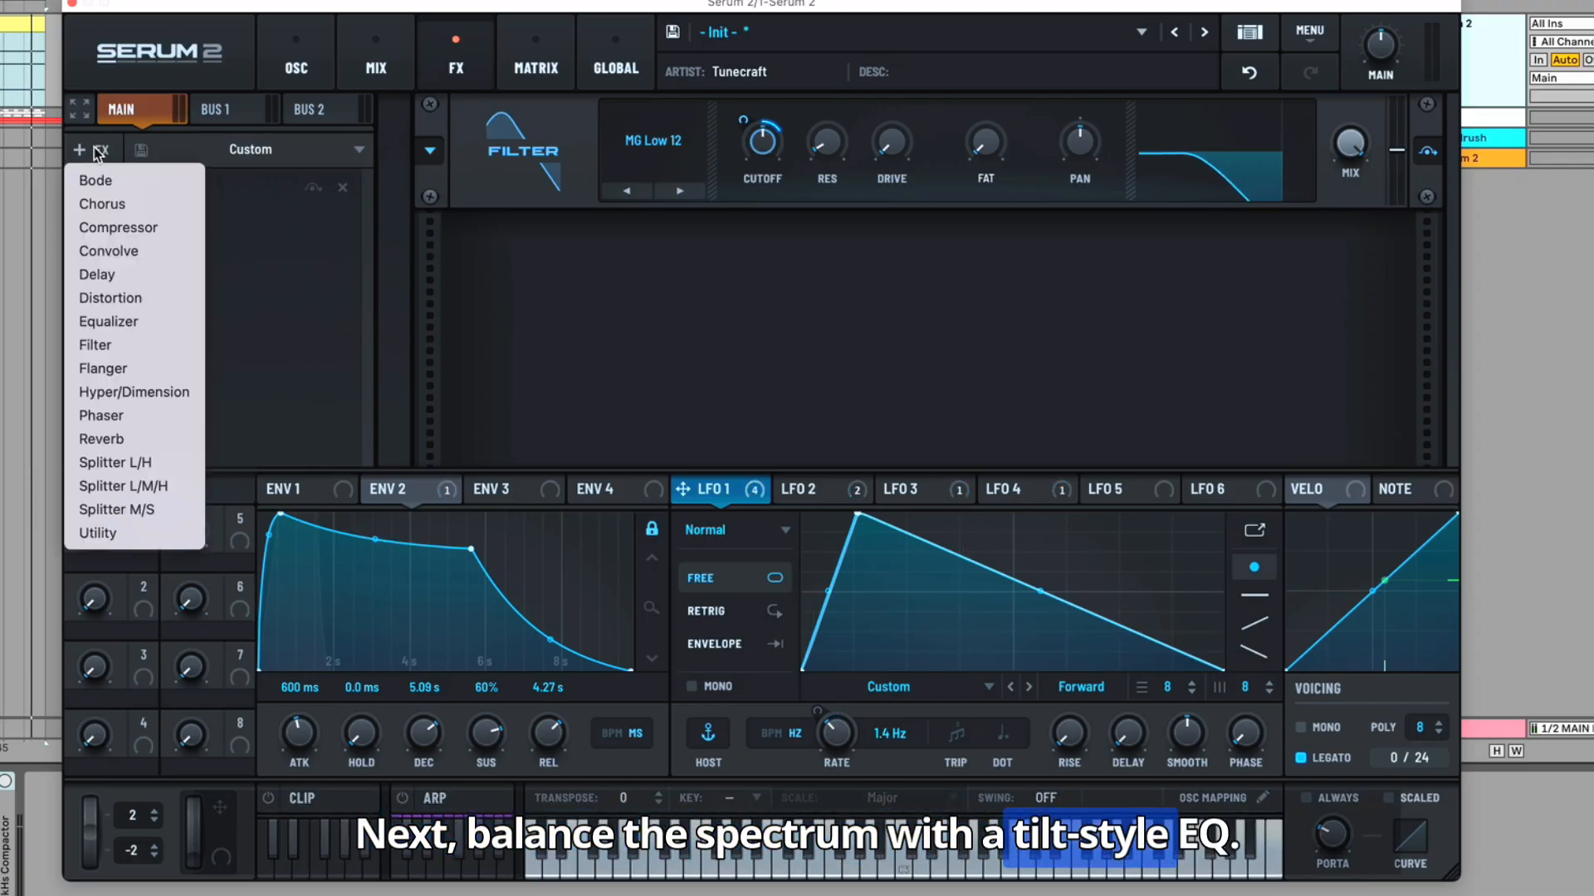
left_click(181, 331)
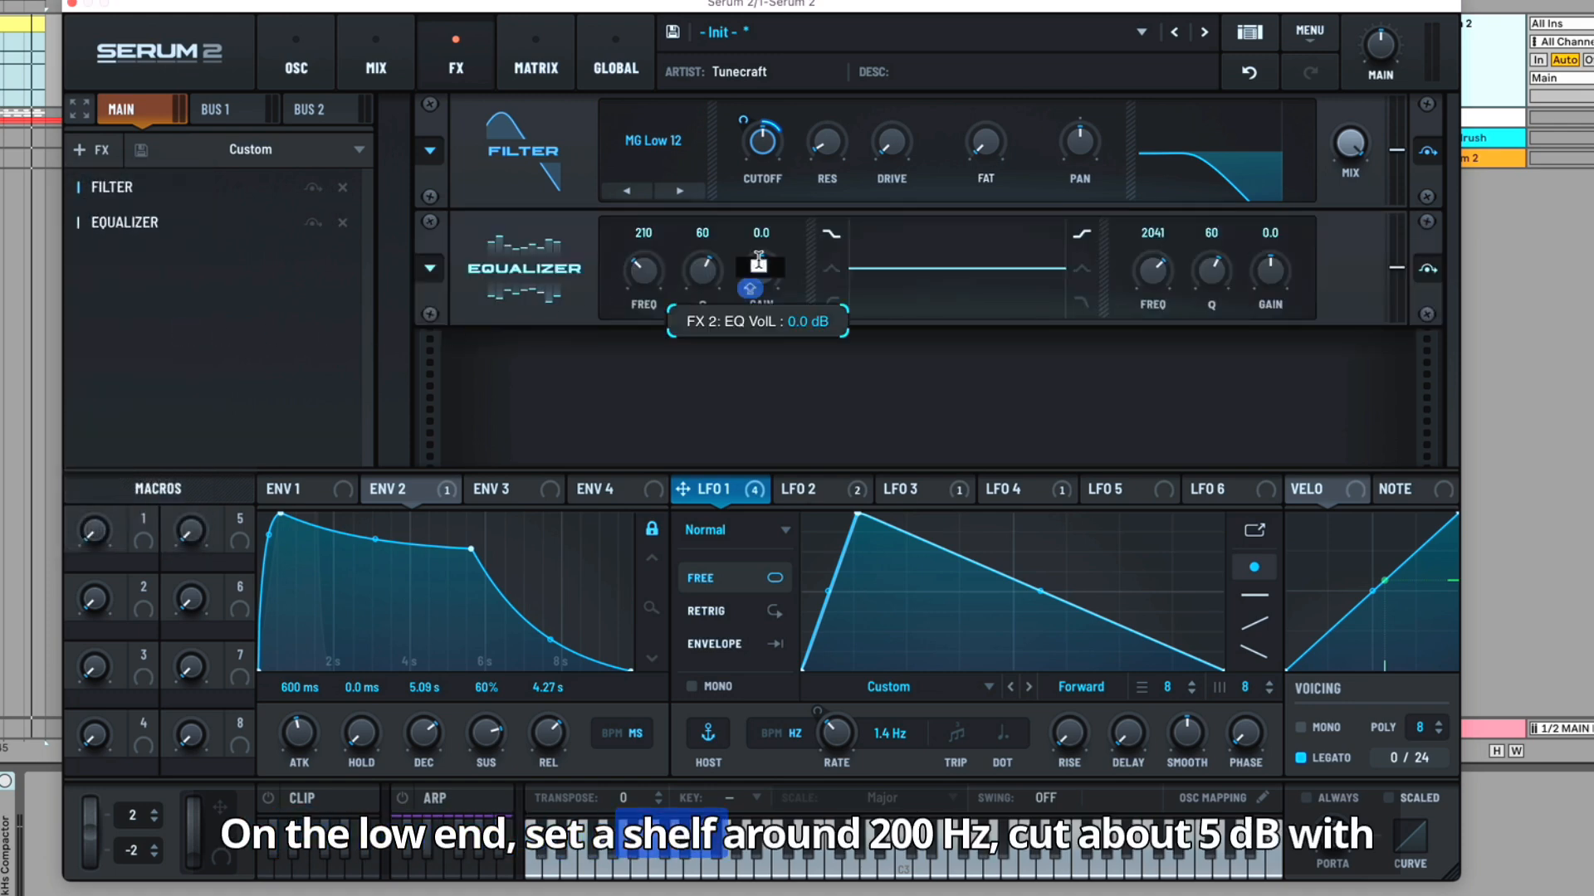
key("Return")
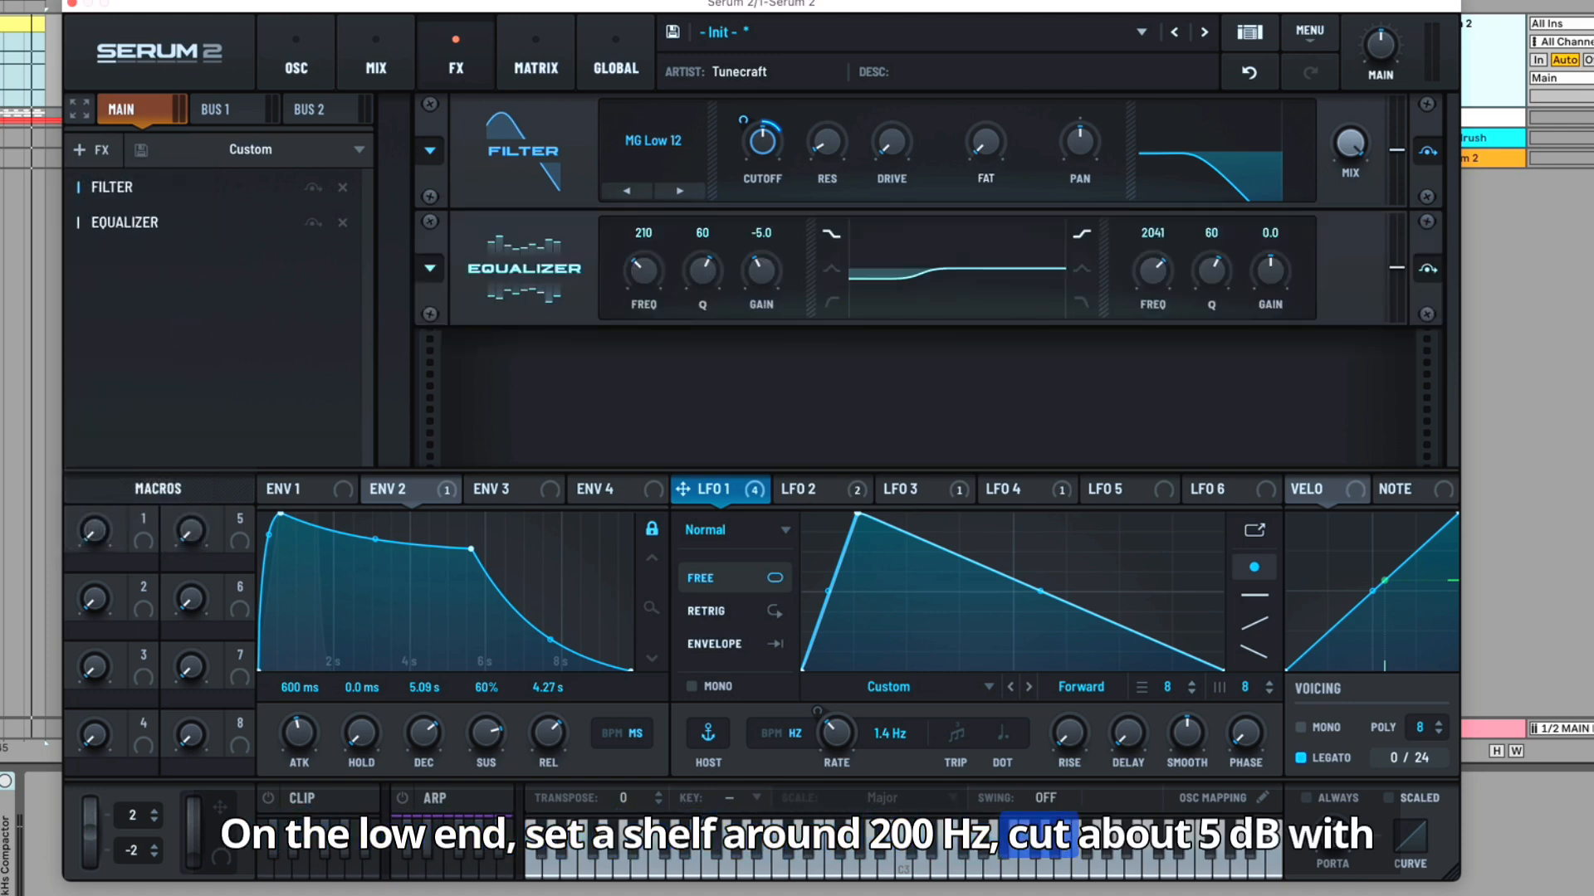
left_click_drag(686, 274, 676, 581)
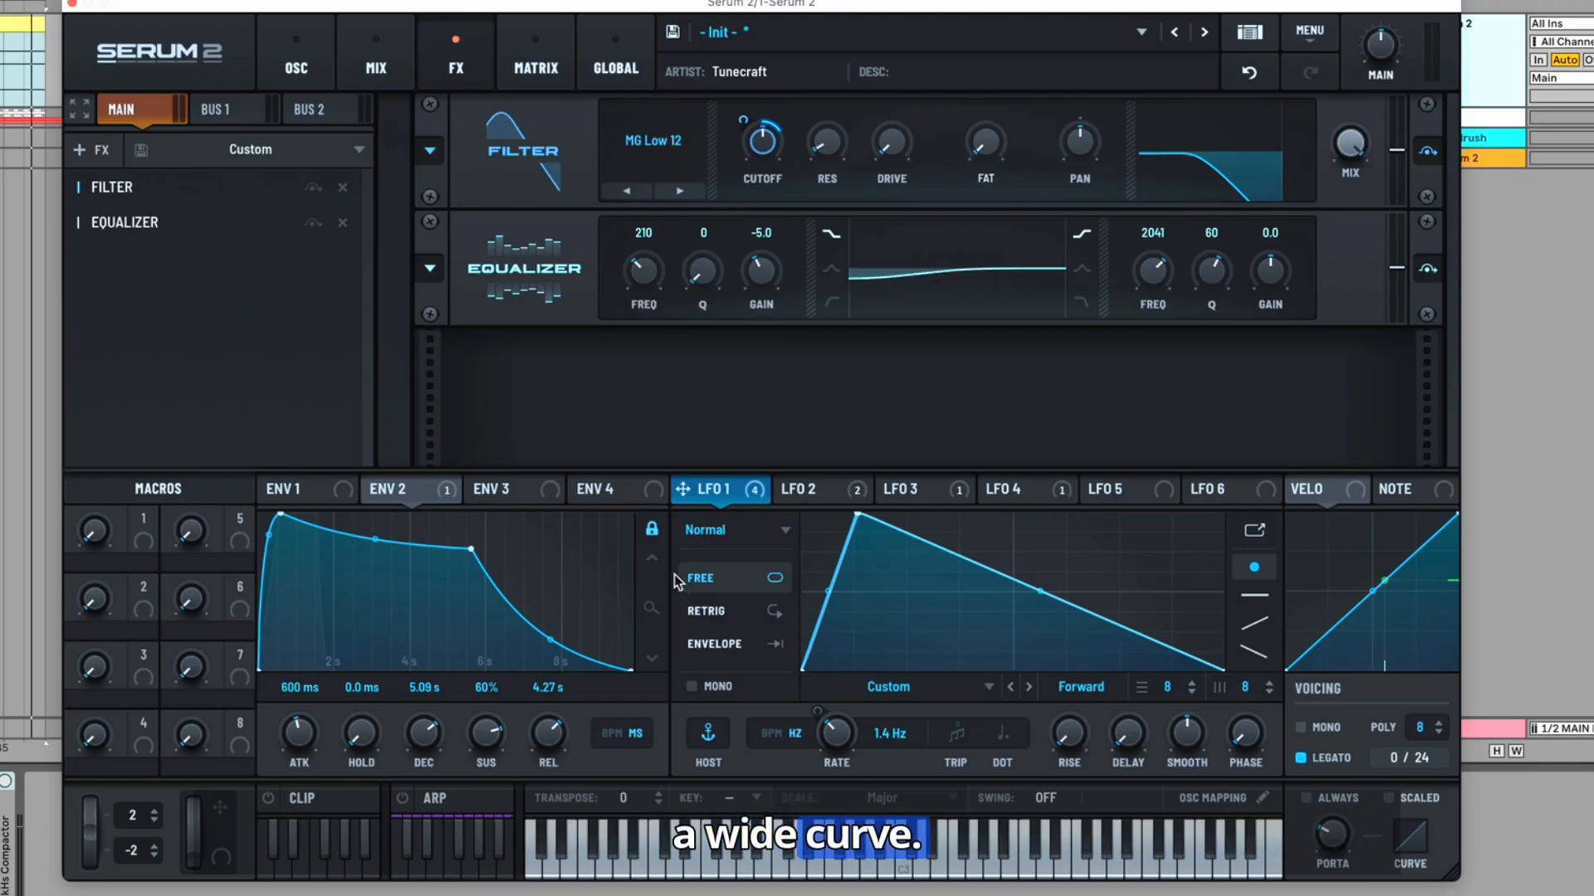
Switch the equalizer's high band to a bell at 10000 Hz with a Q of 29 and 5.0 dB gain
left_click(1083, 276)
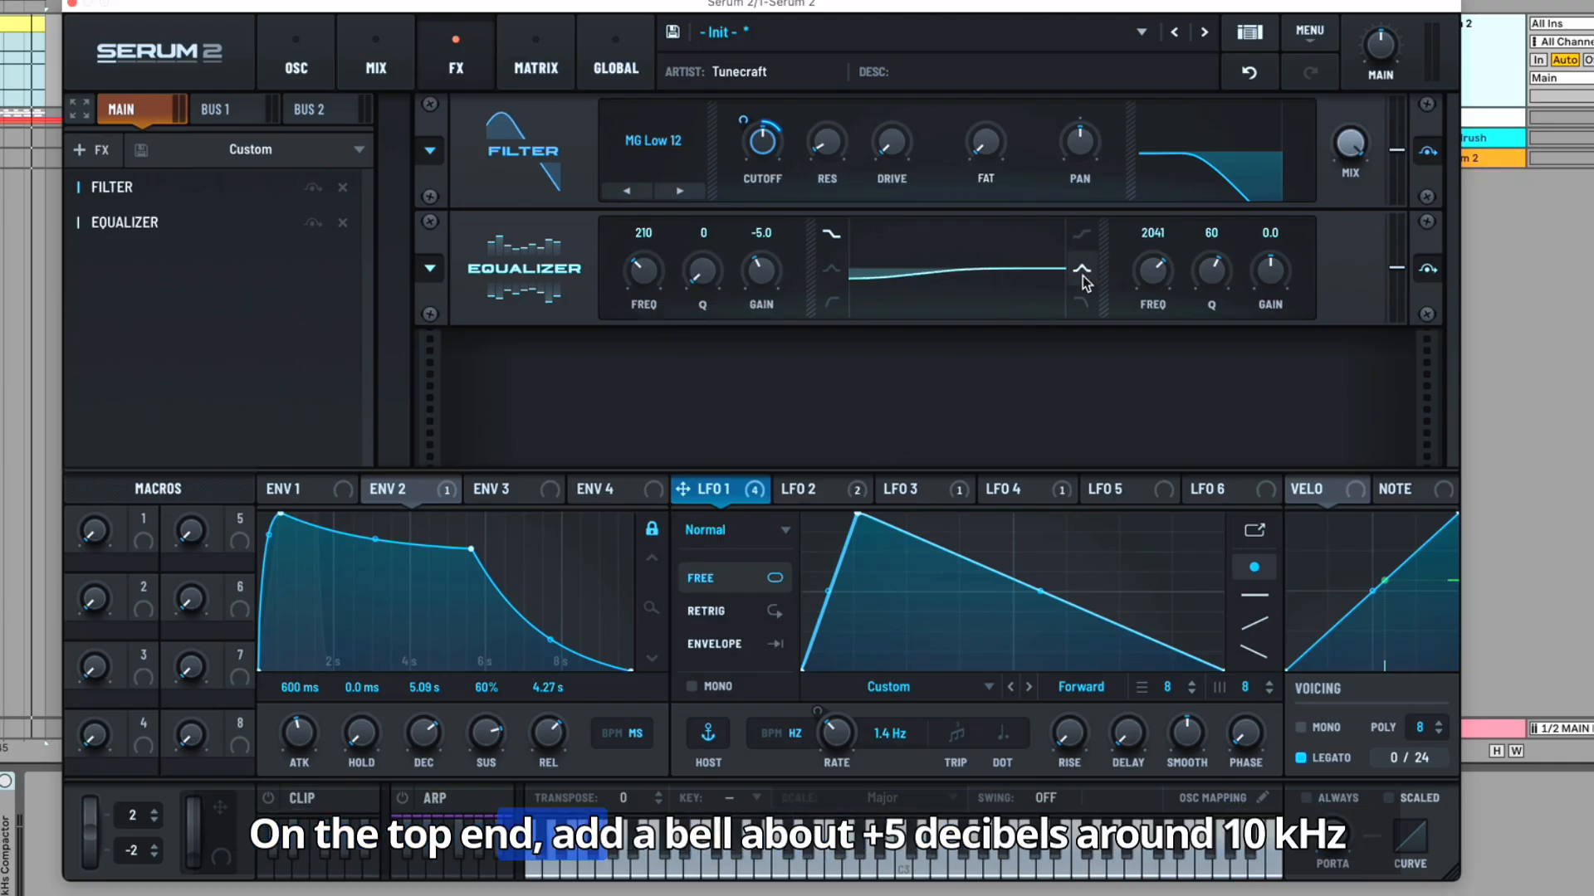
double_click(1151, 272)
type("10000")
key("Return")
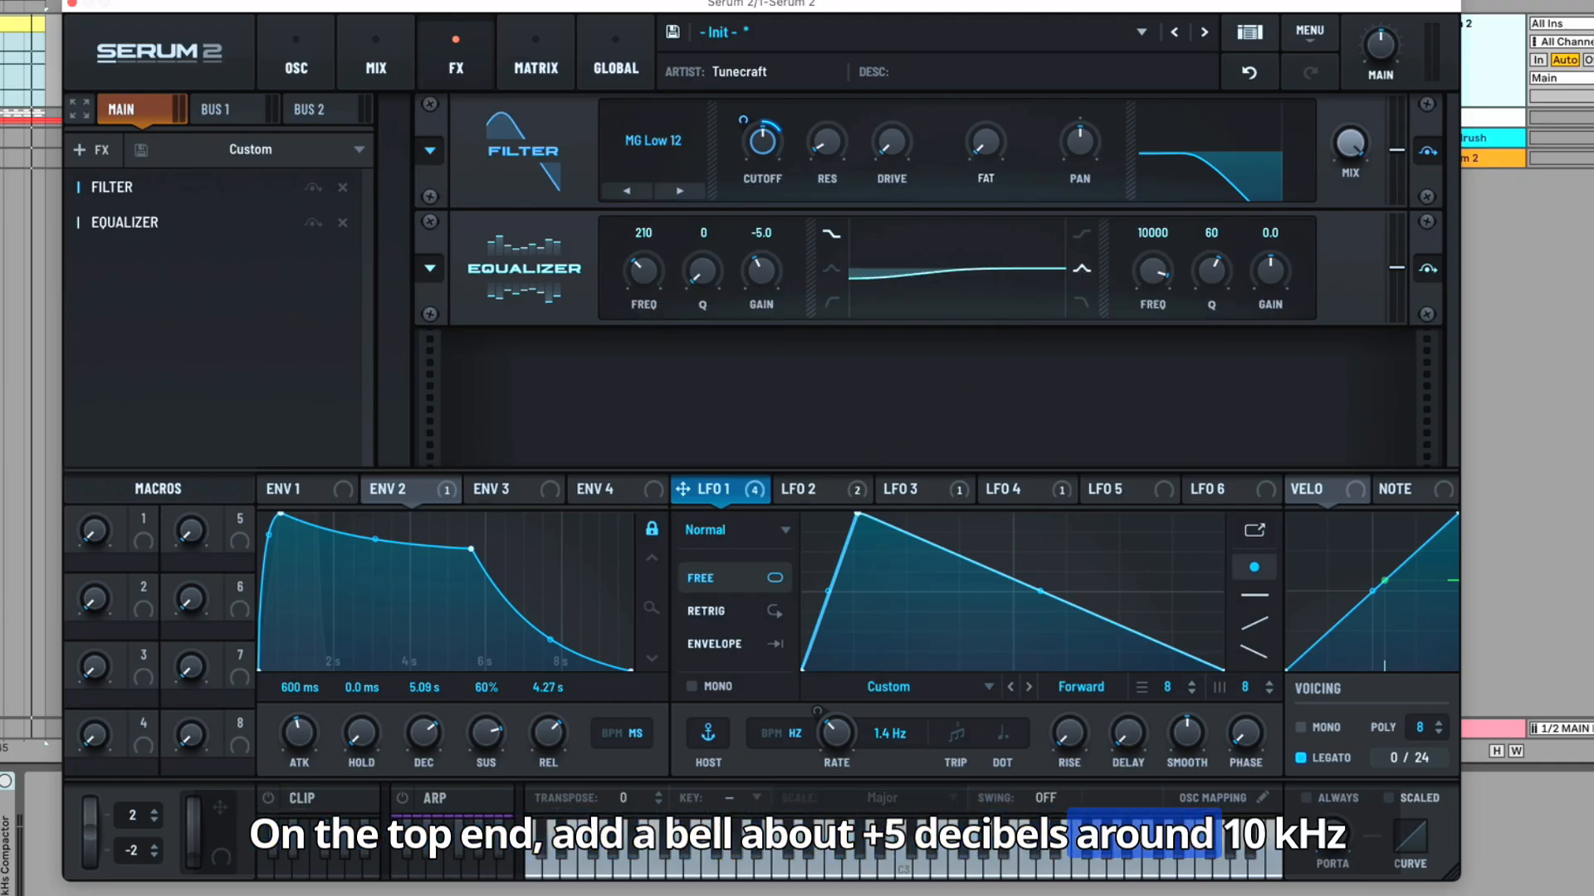
mouse_move(1212, 274)
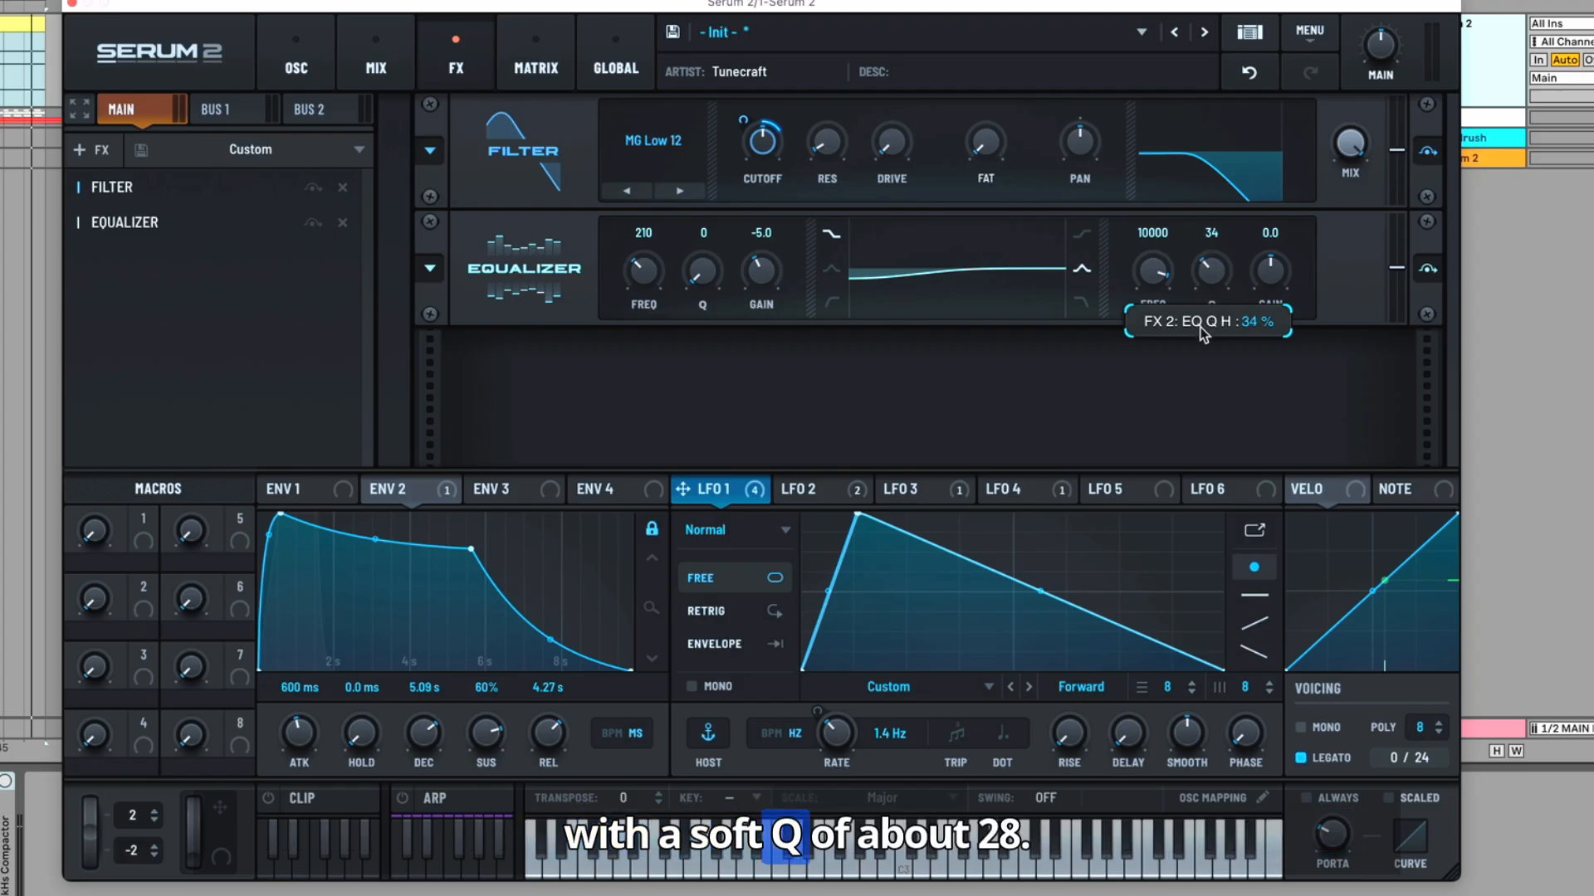
left_click_drag(1201, 332, 1201, 342)
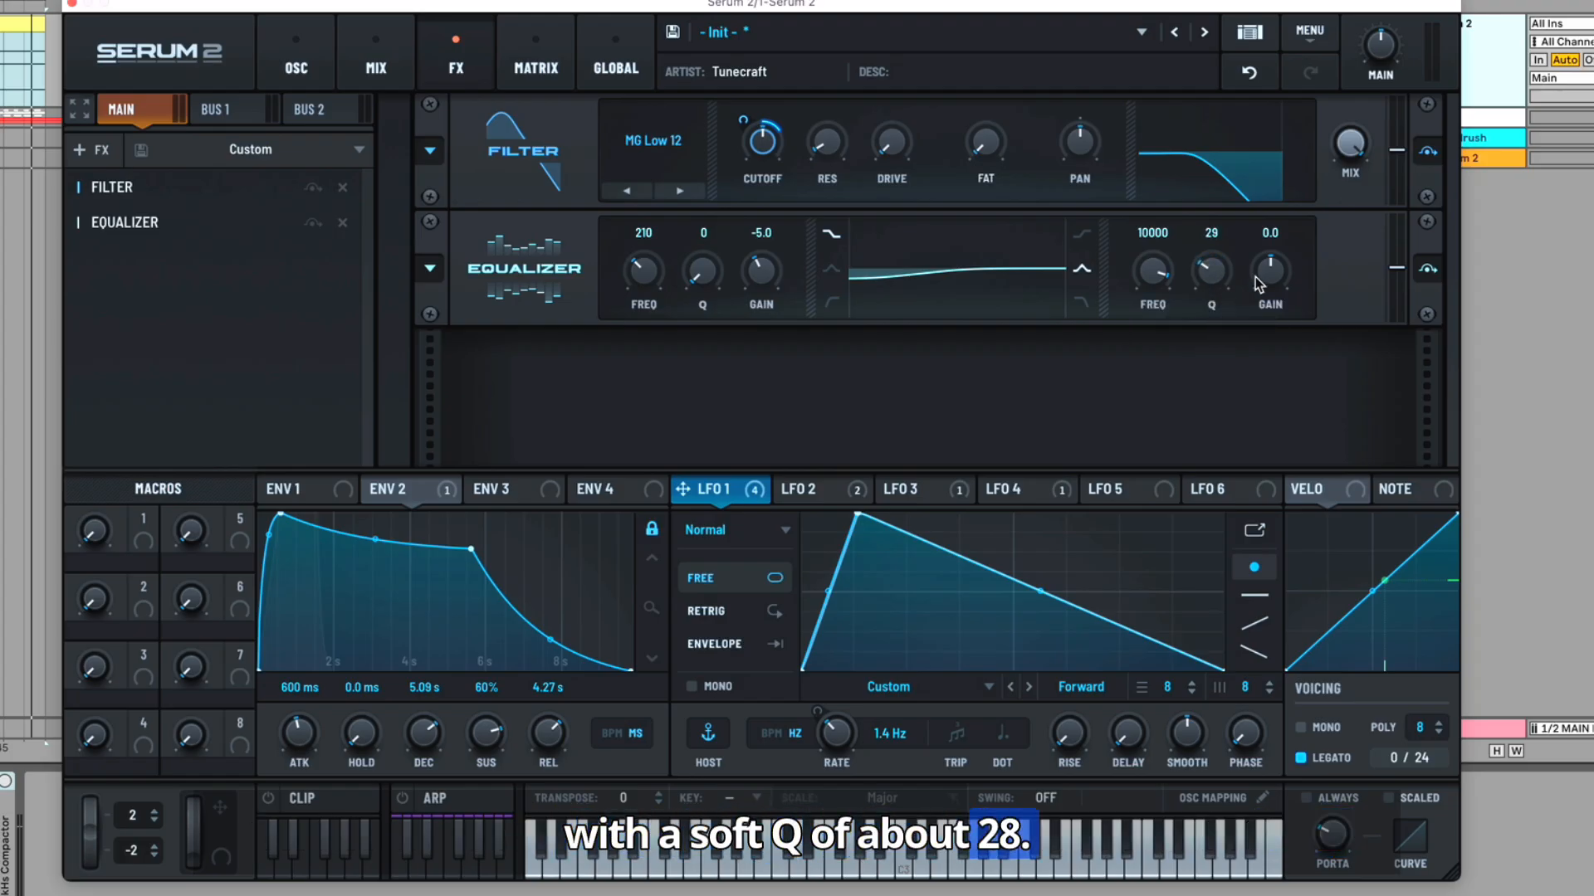
left_click_drag(1270, 271, 1270, 249)
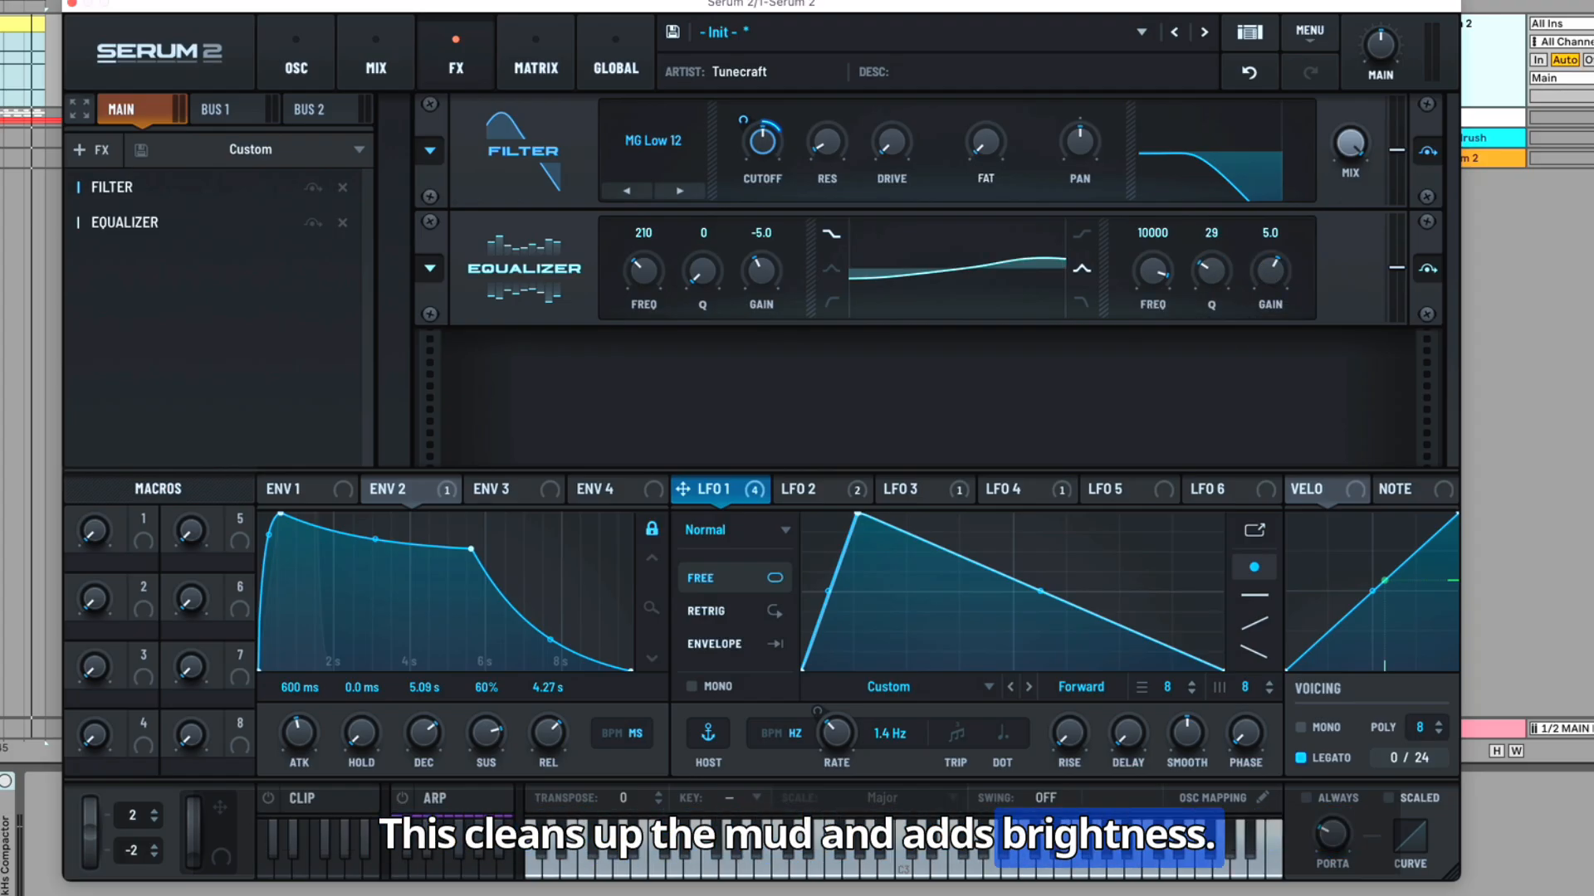
Add a reverb to the main effects chain and change its type to Hall
left_click(101, 150)
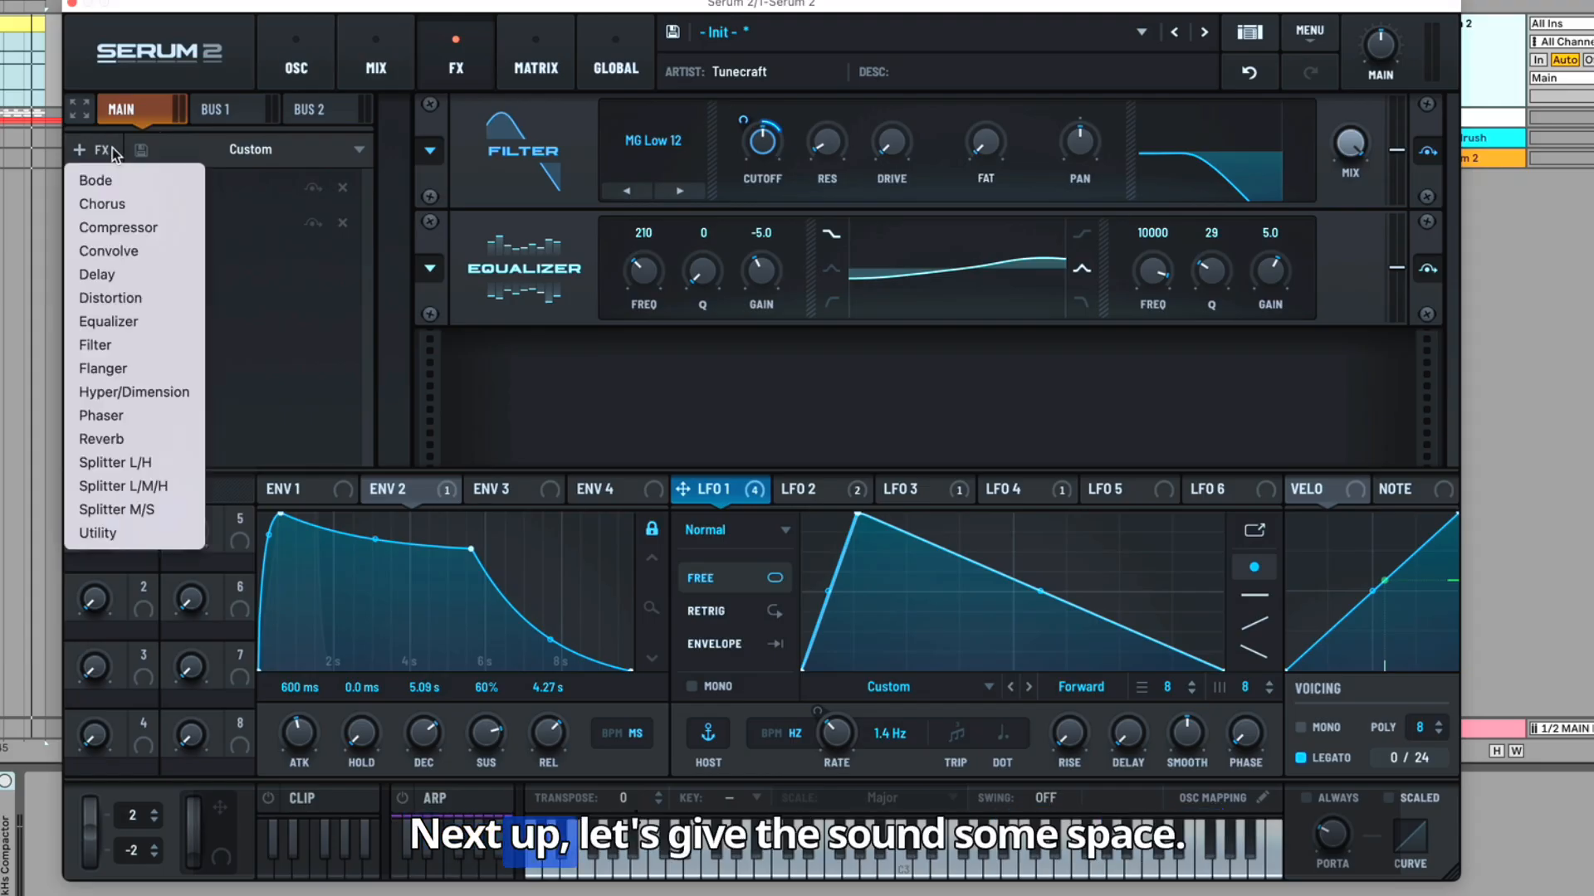
left_click(146, 440)
left_click(652, 375)
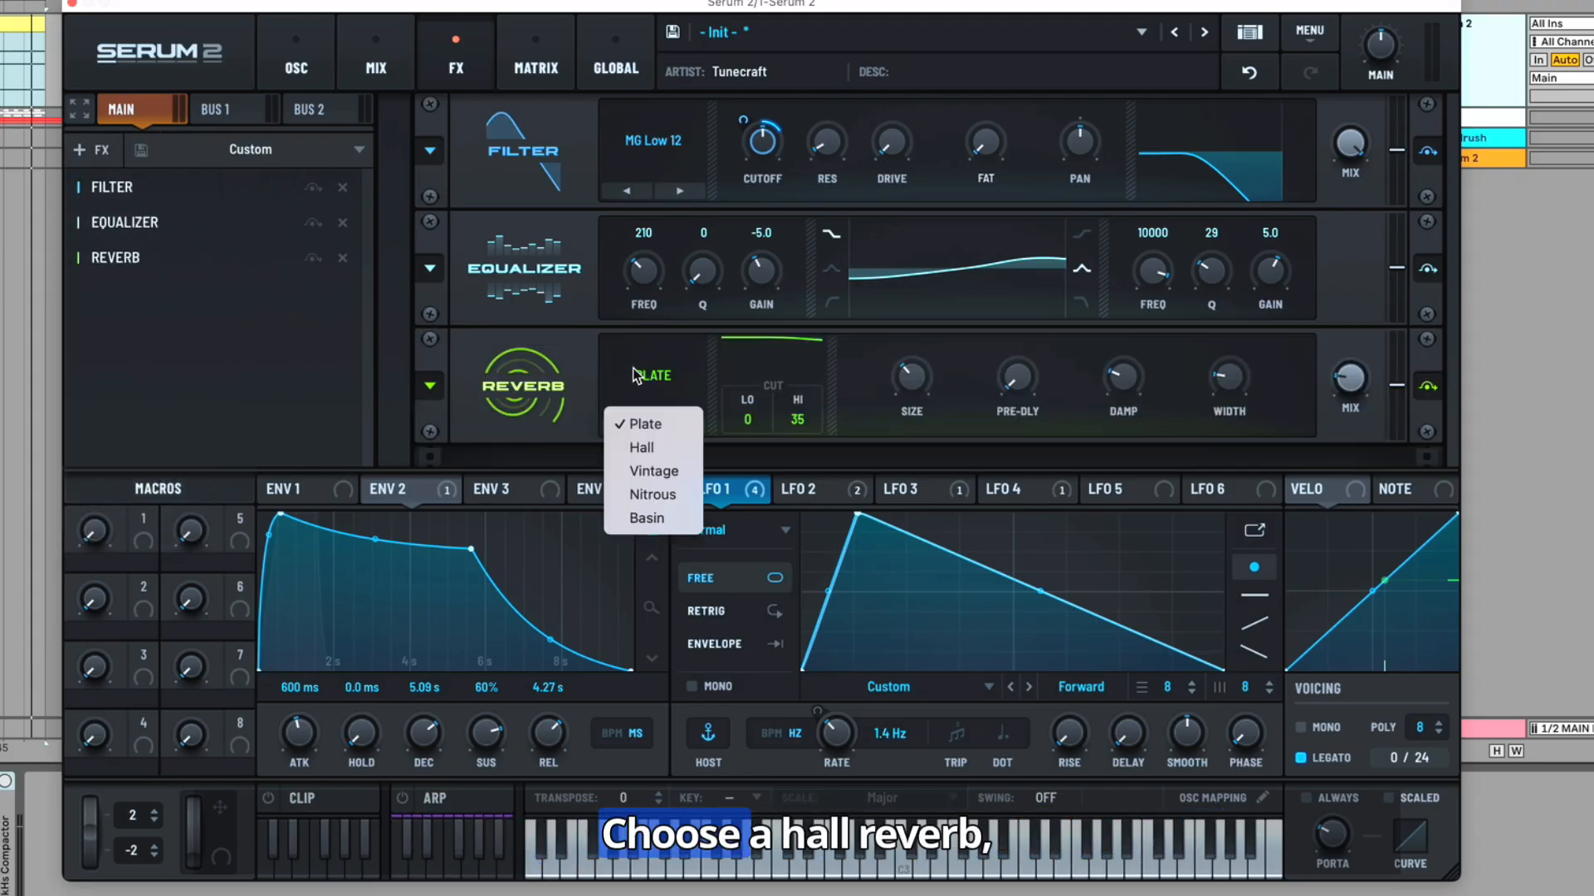
left_click(639, 447)
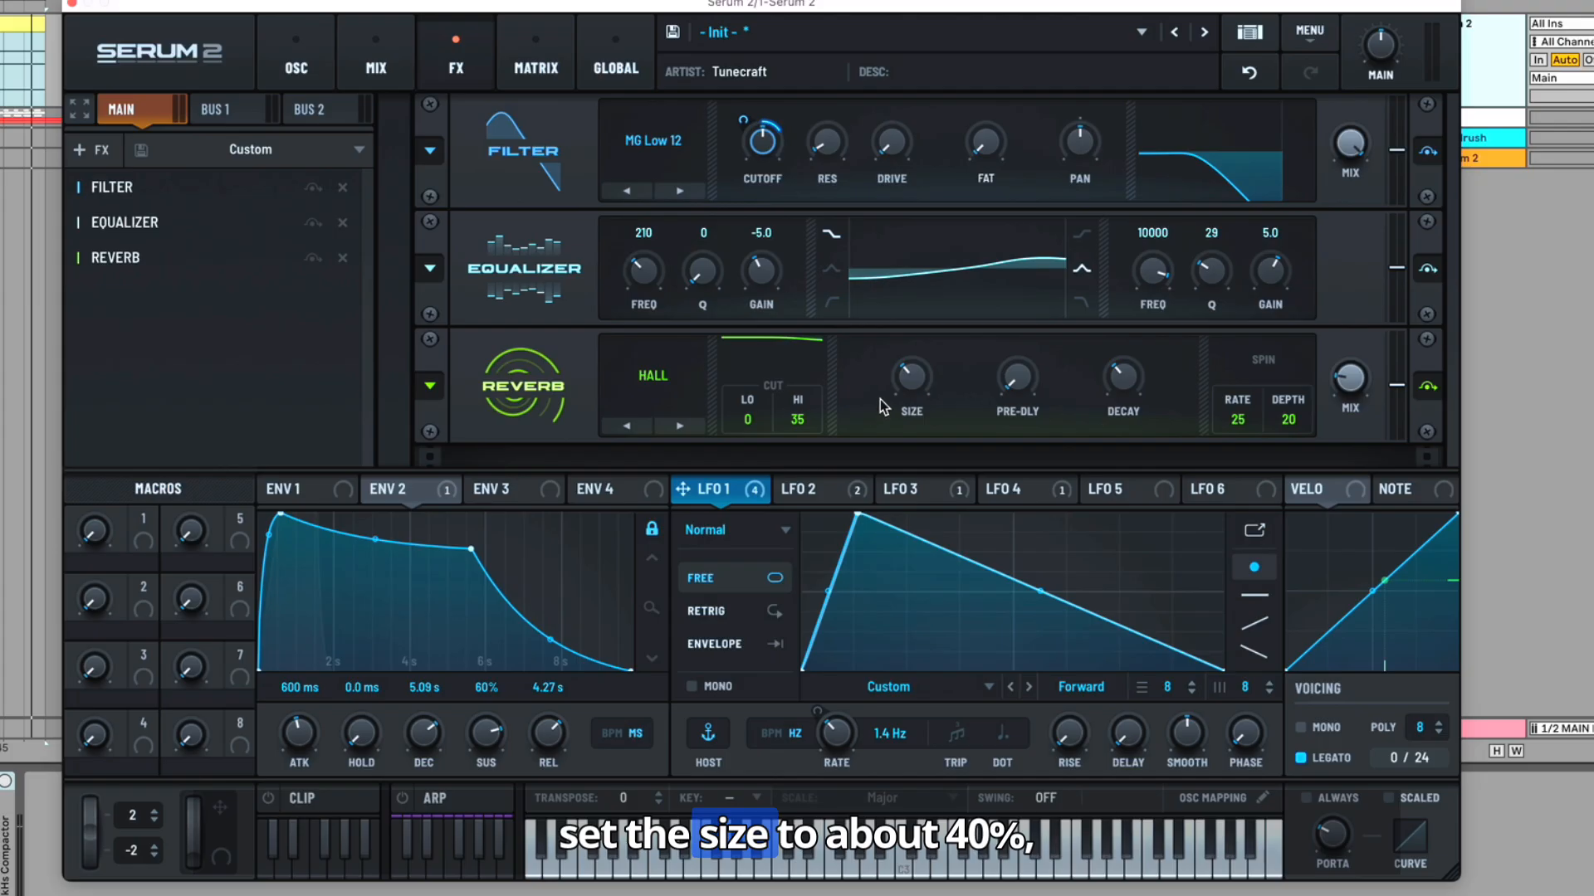
Set the reverb's size to about 40%, decay to 5.3 s, low cut to 24, high cut to 70 and mix to about 30%
mouse_move(921, 397)
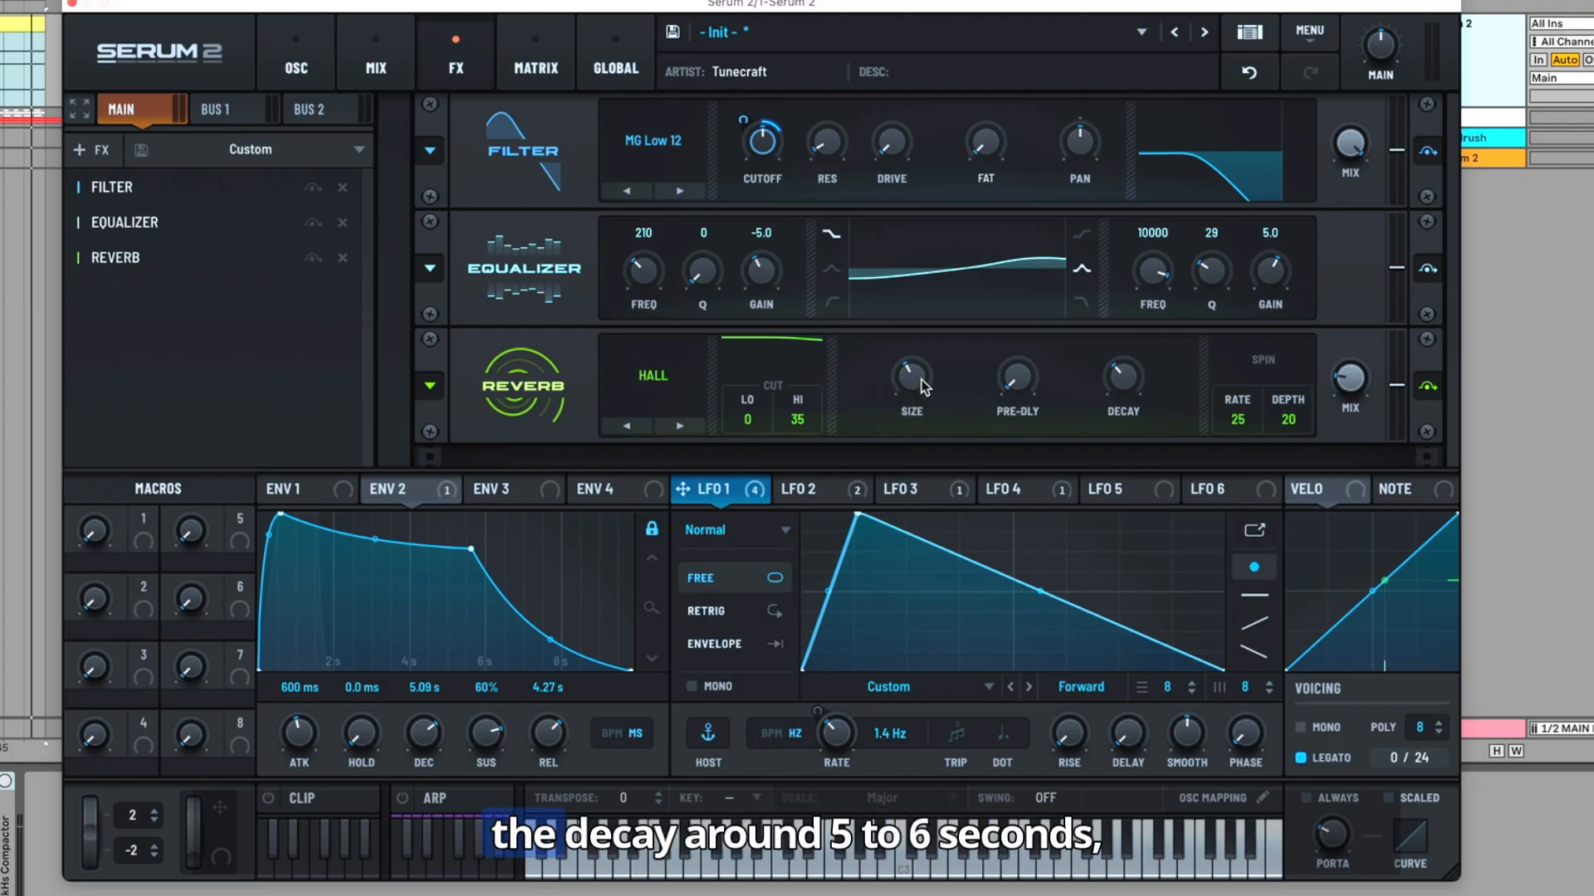
mouse_move(1141, 386)
left_click_drag(1141, 386, 1142, 375)
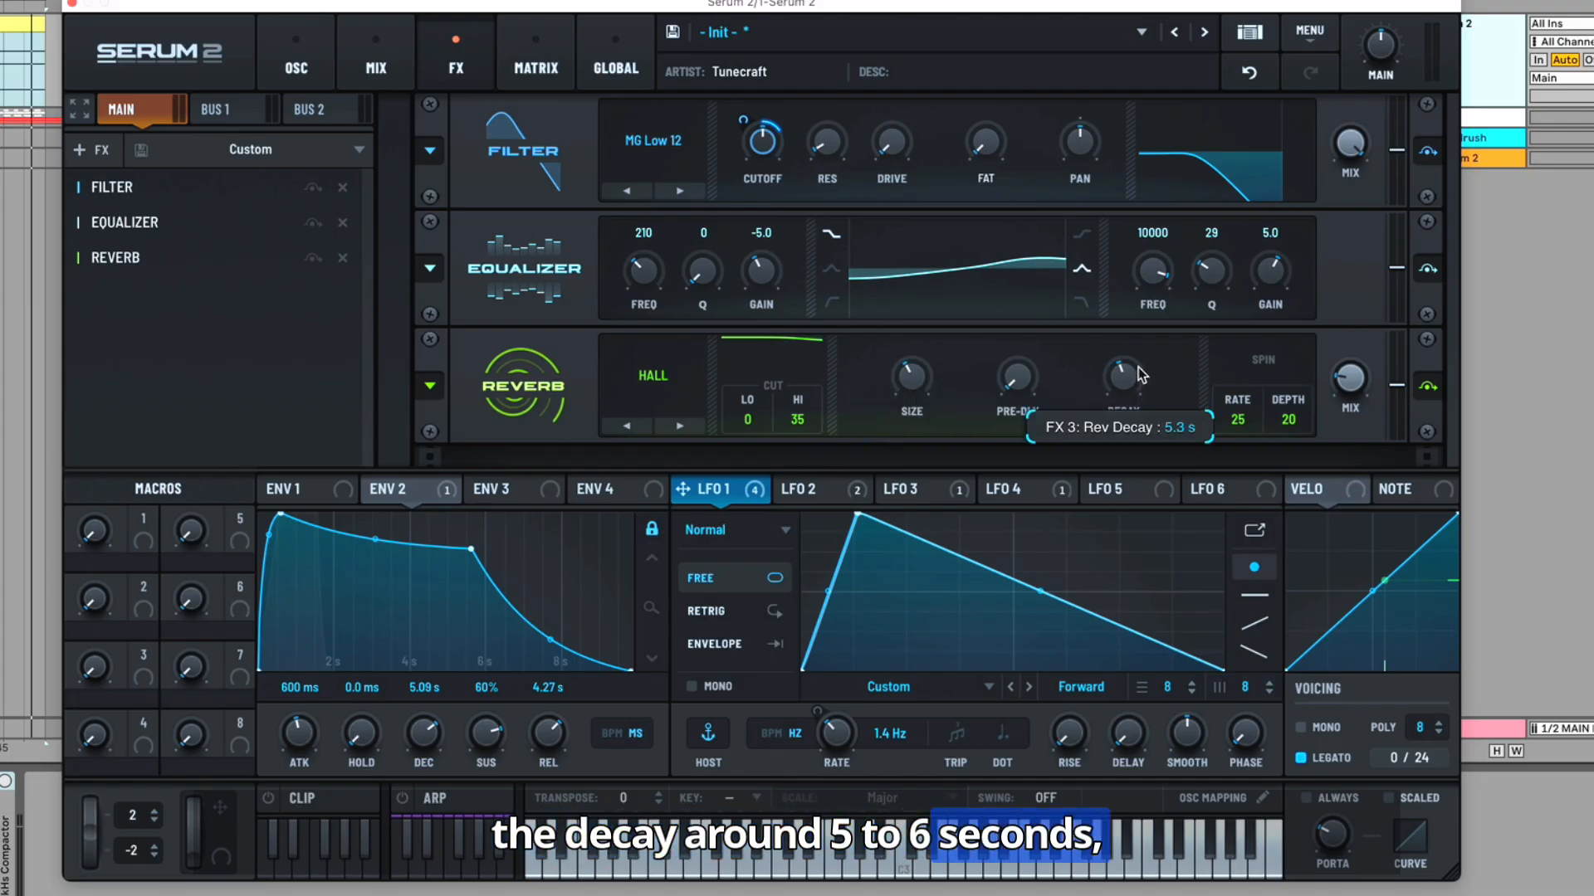
left_click_drag(767, 420, 807, 317)
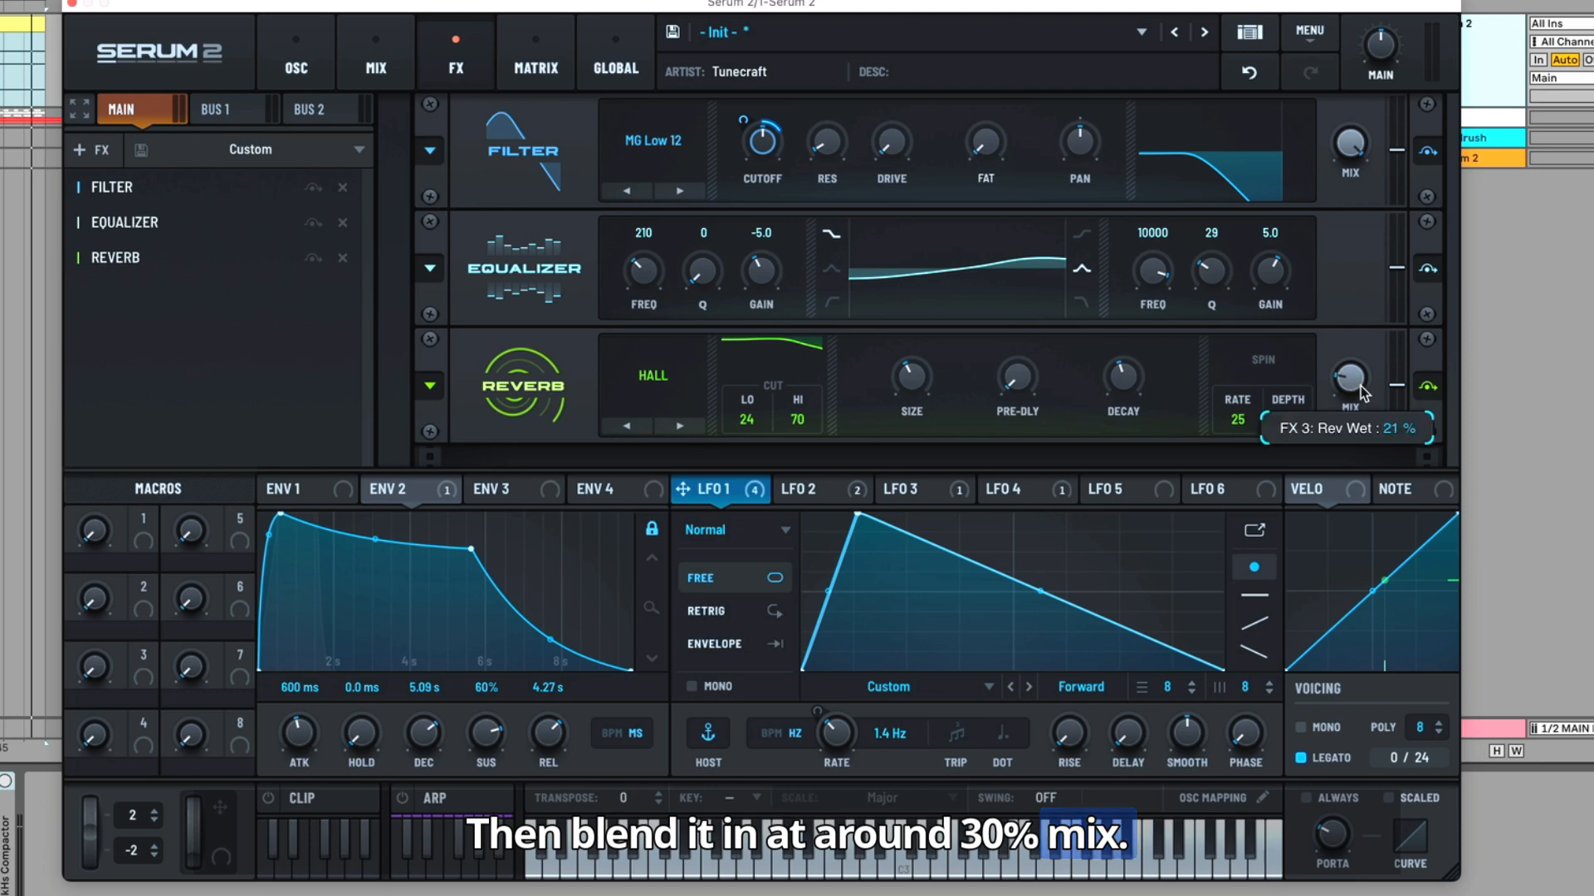
left_click_drag(1361, 393, 1361, 371)
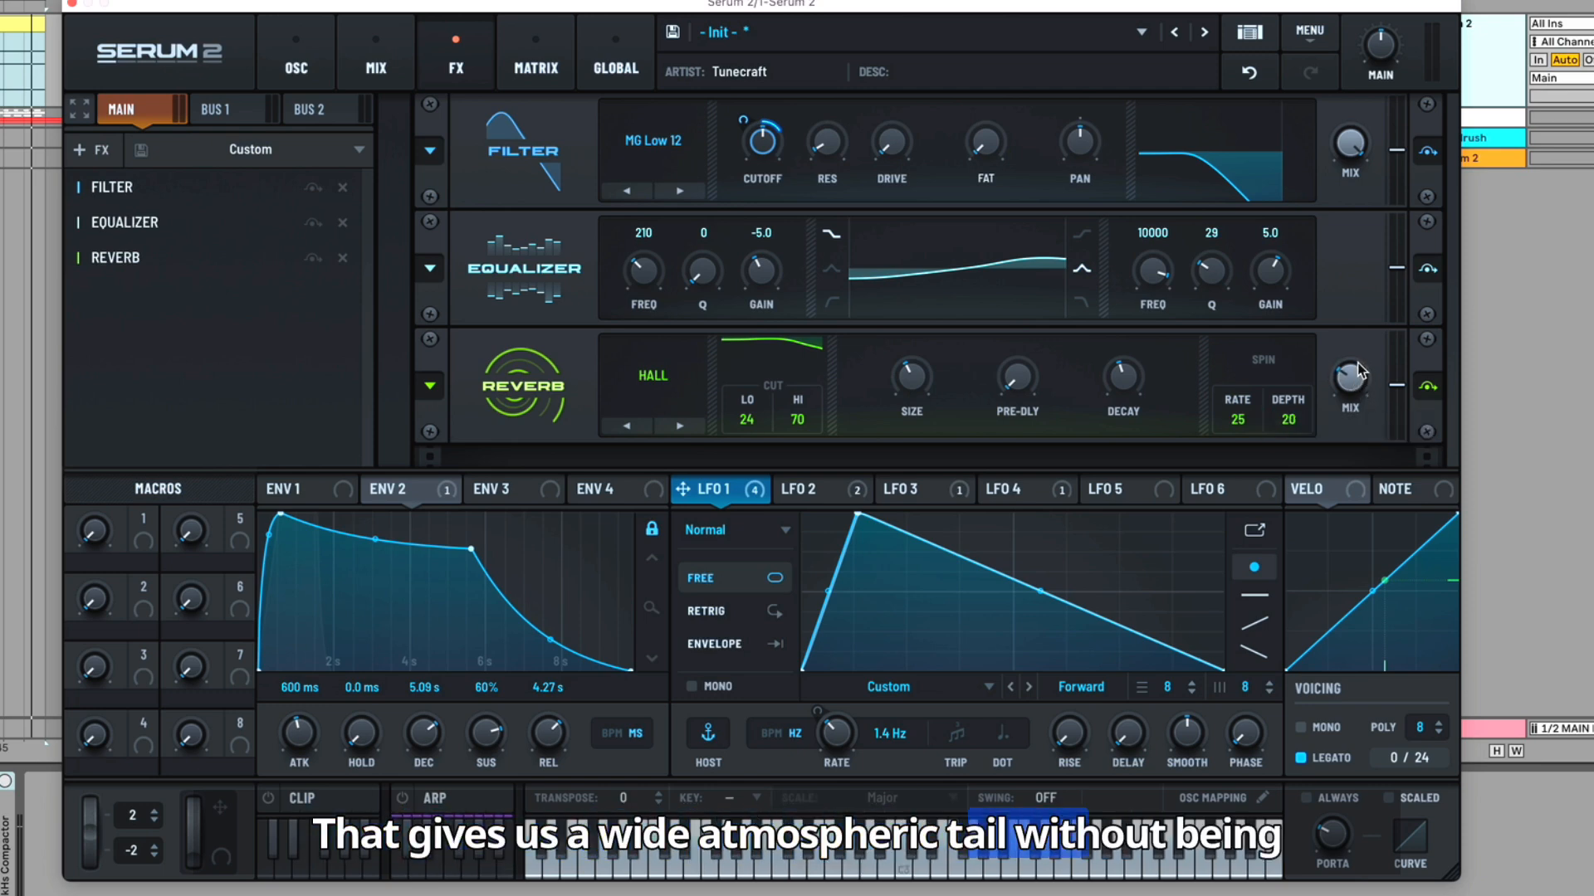
Play back the patch with the reverb while sweeping the filter effect's cutoff down and up
key("space")
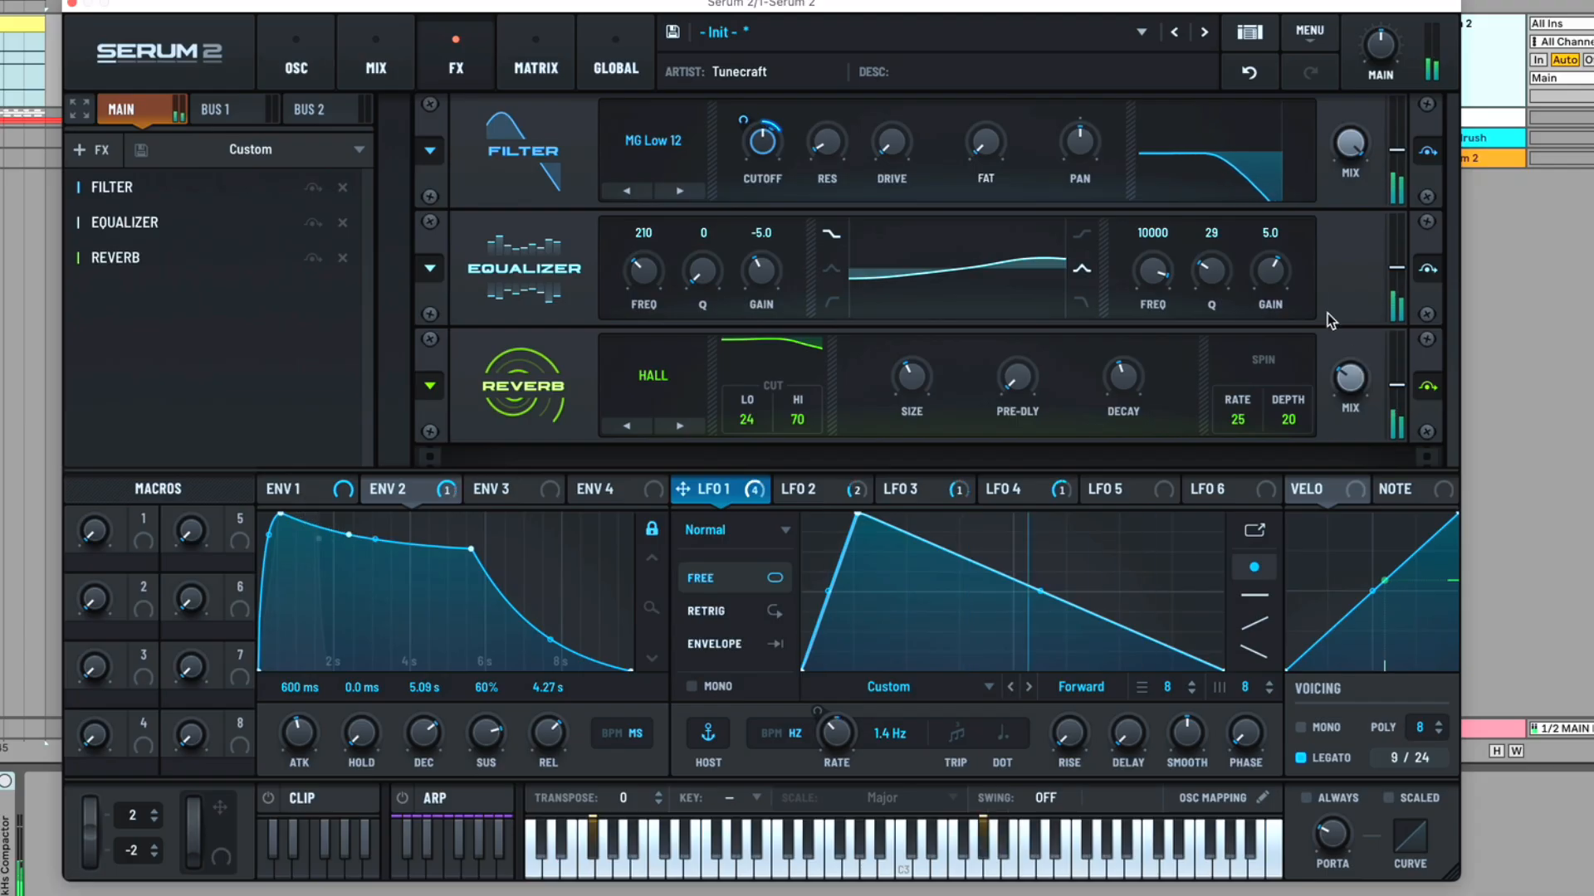
left_click_drag(770, 146, 760, 128)
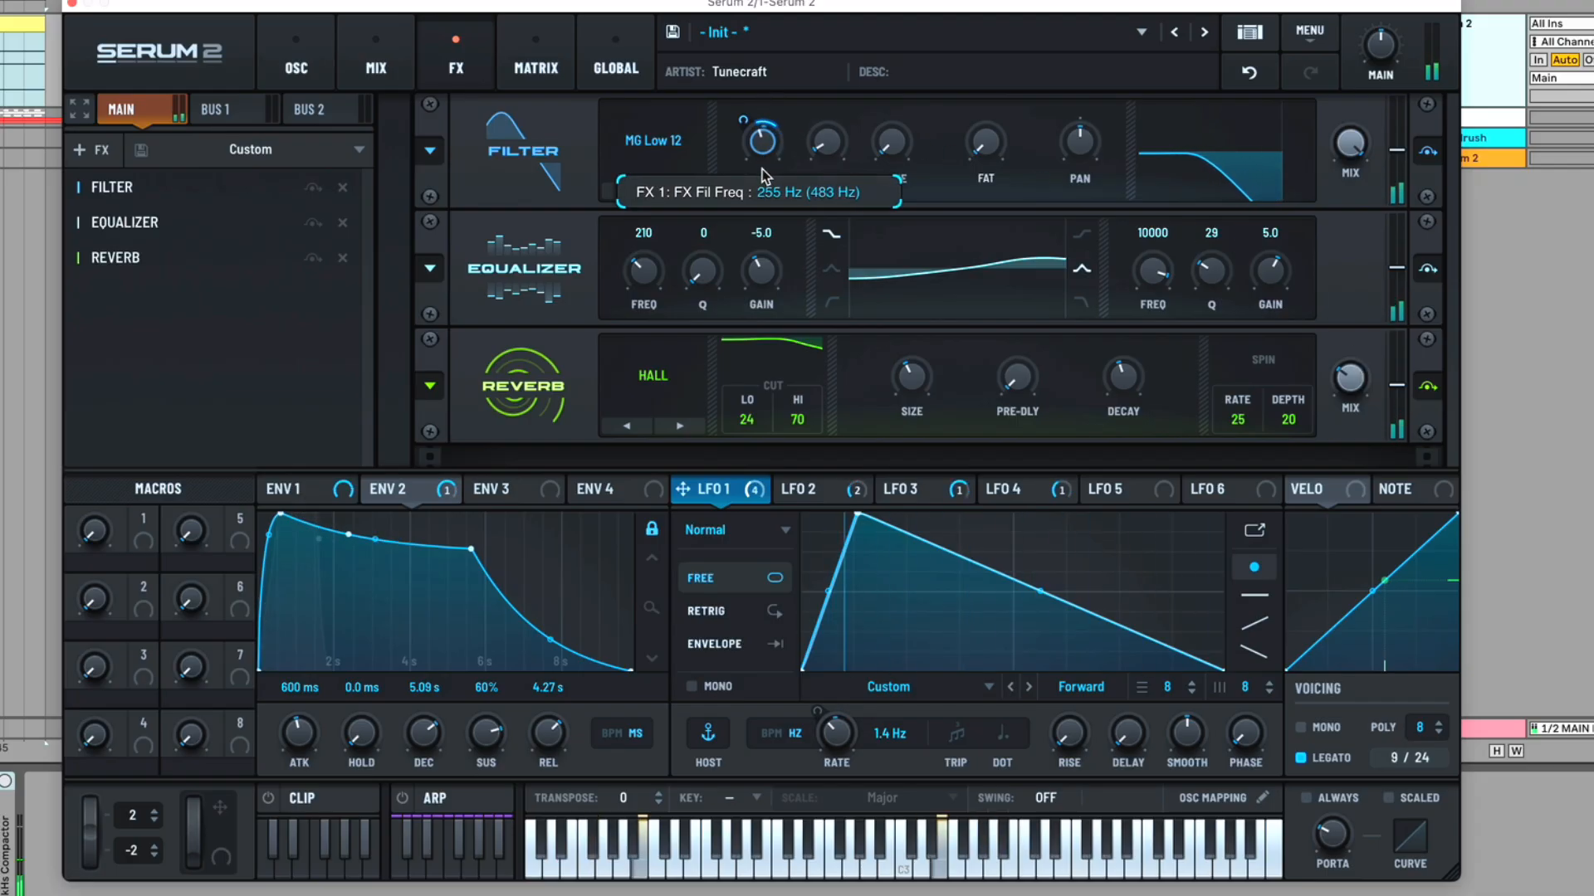
left_click_drag(787, 120, 778, 143)
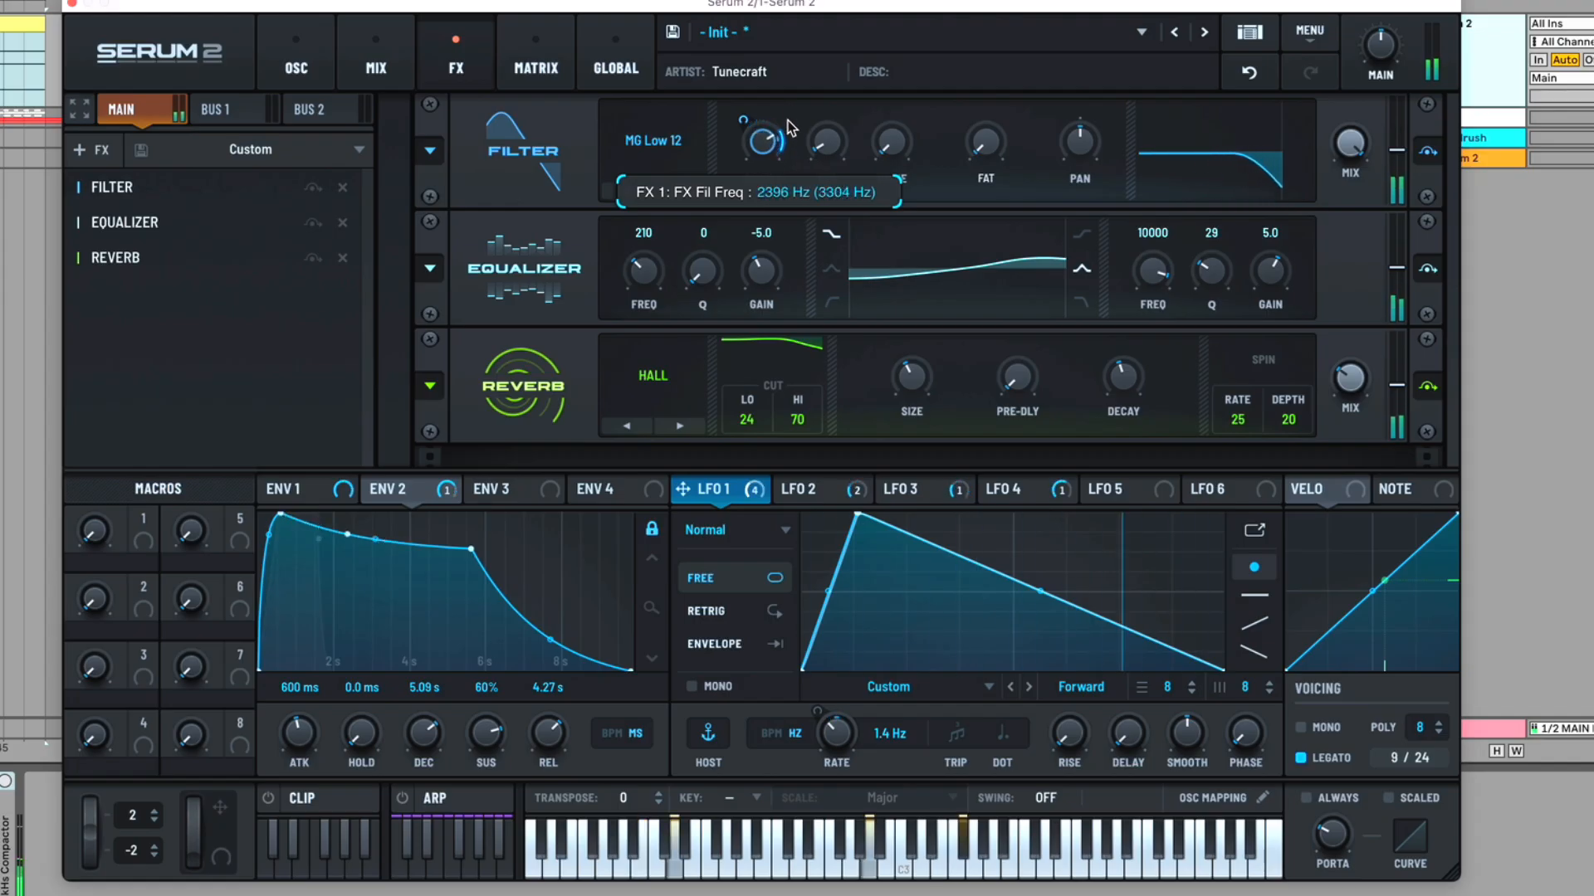
left_click_drag(784, 153, 776, 183)
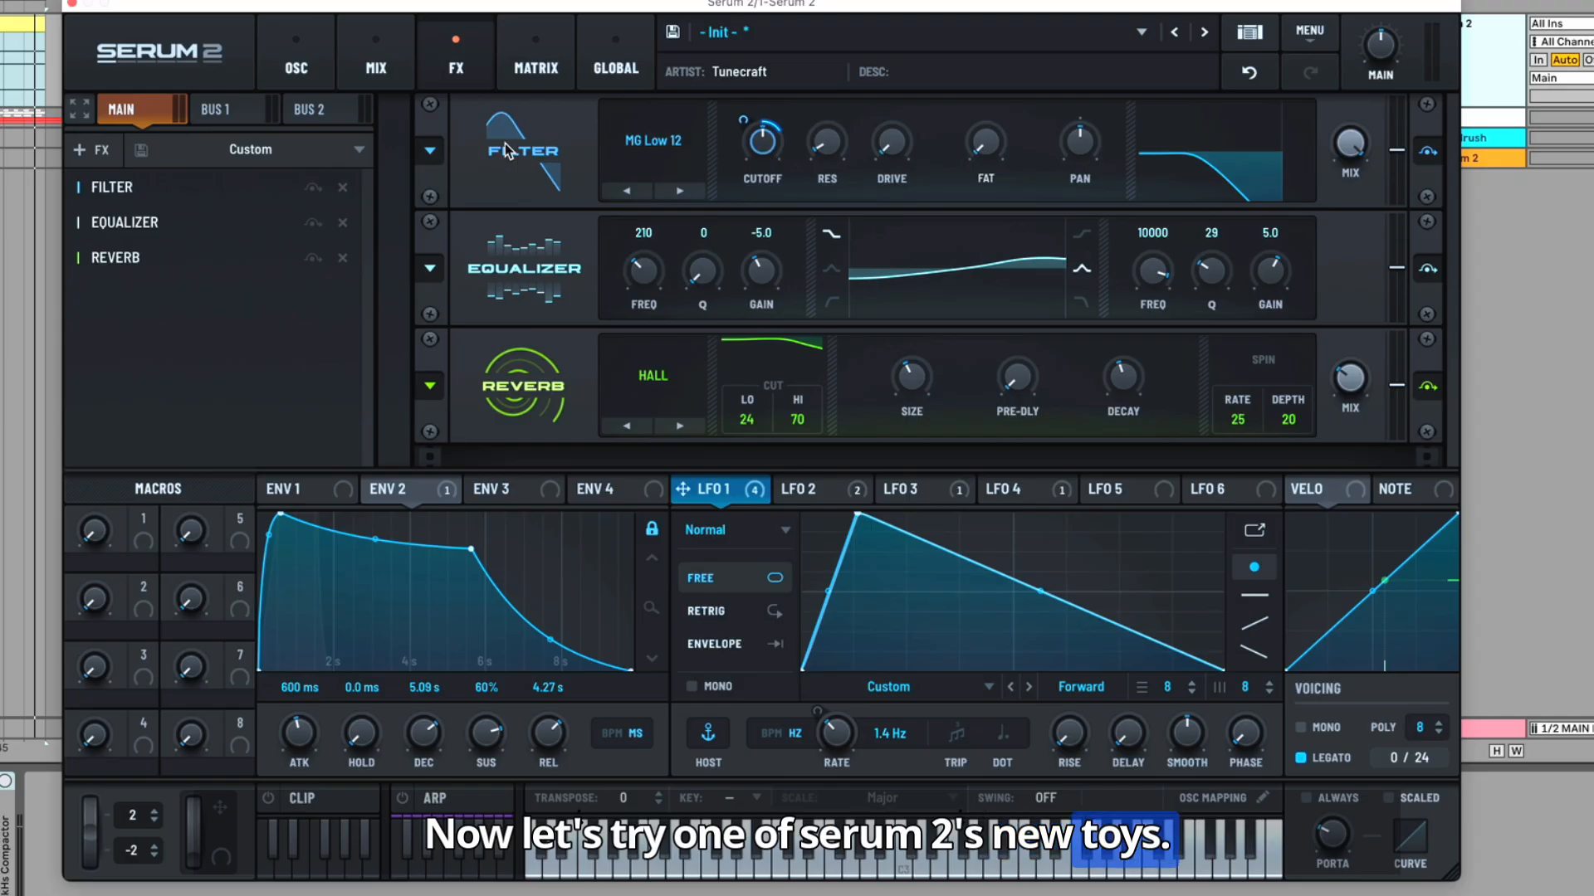
Add a Bode effect with shift at -100%, range at 1 Hz, blur at about 80% and mix at about 30%
left_click(92, 150)
left_click(93, 183)
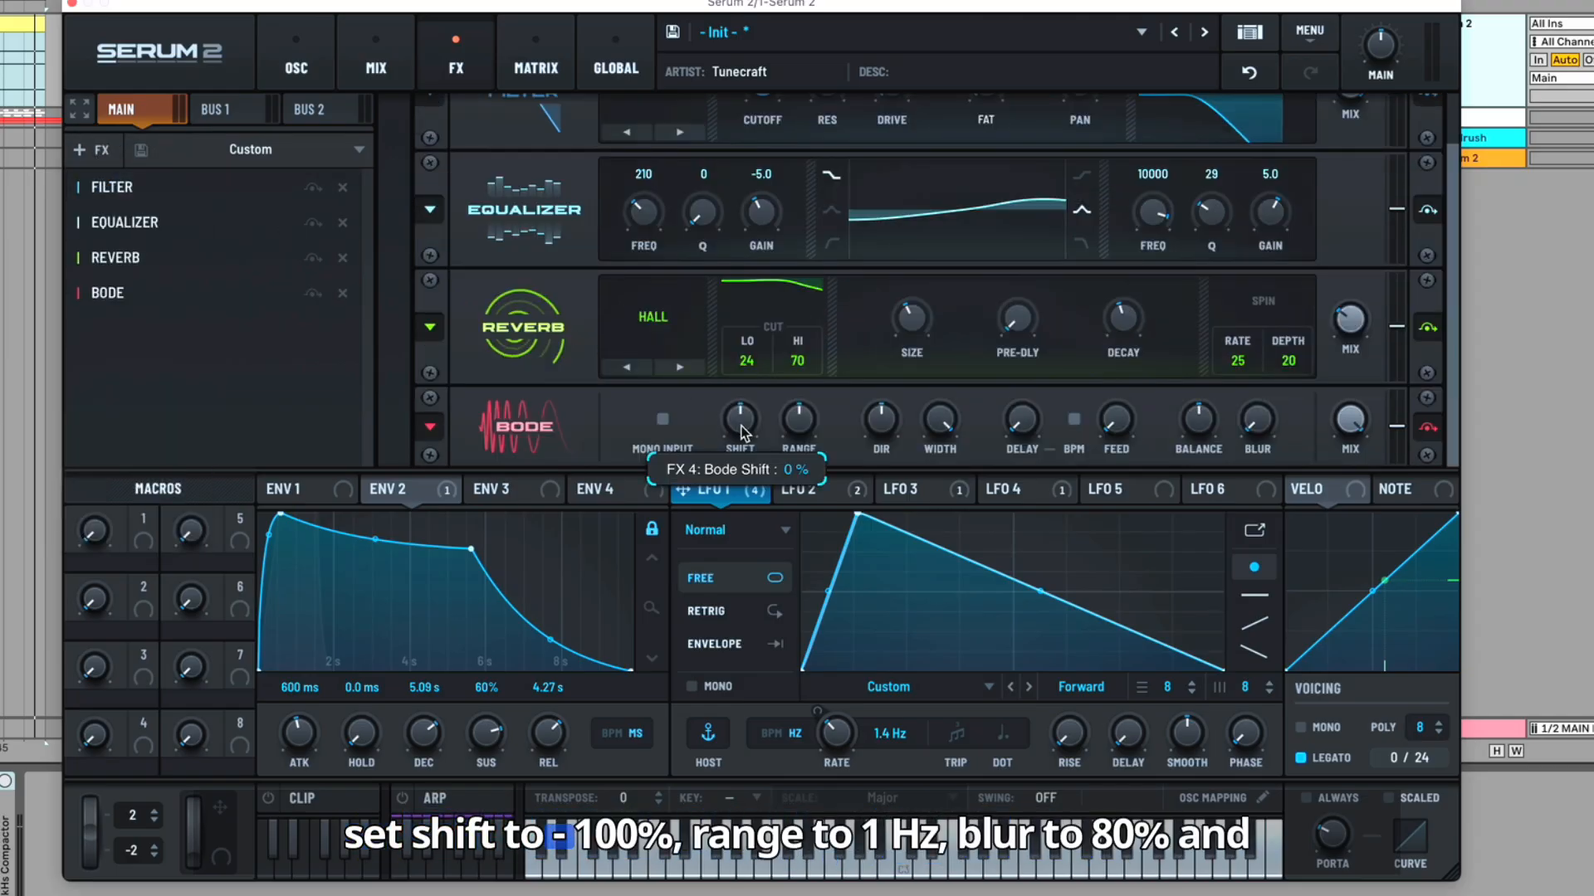
left_click_drag(741, 432, 789, 538)
left_click_drag(806, 429, 801, 480)
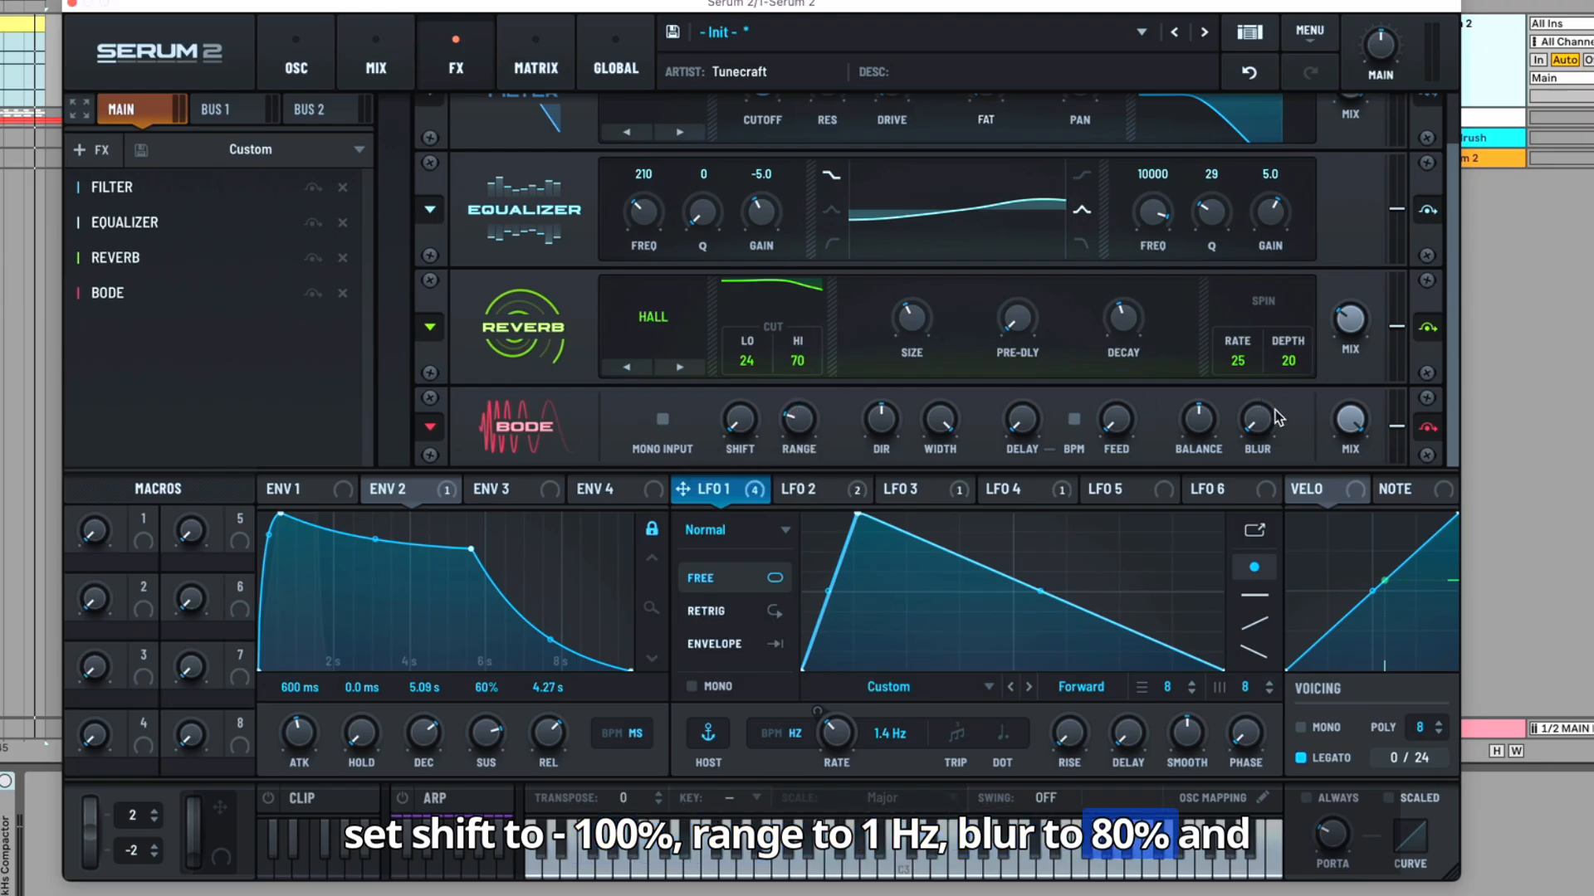
left_click_drag(1278, 417, 1302, 254)
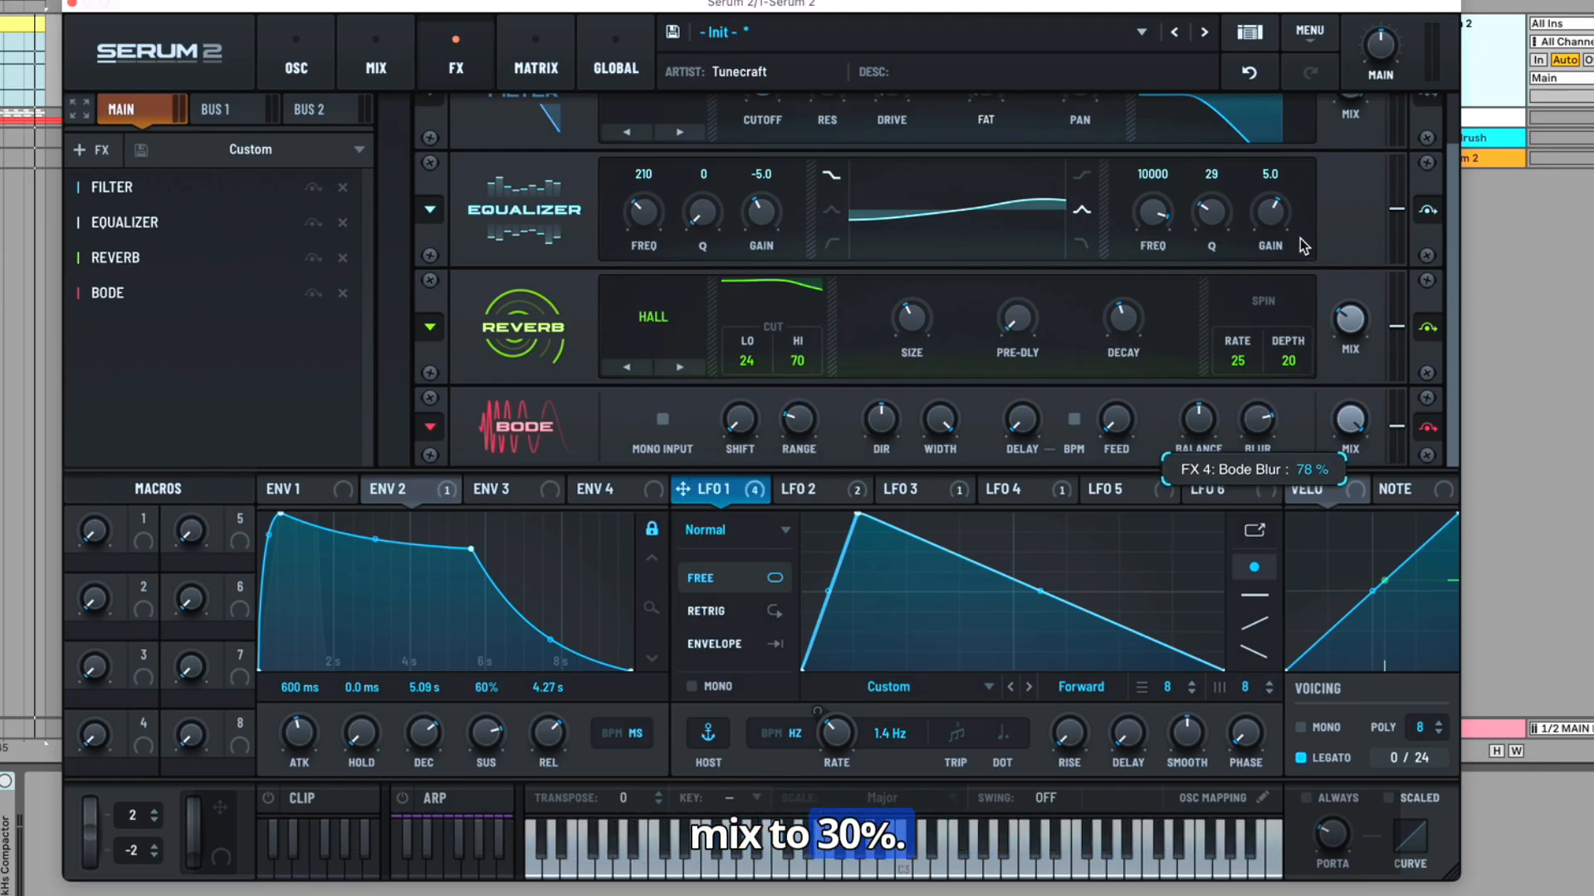
left_click_drag(1350, 419, 1329, 557)
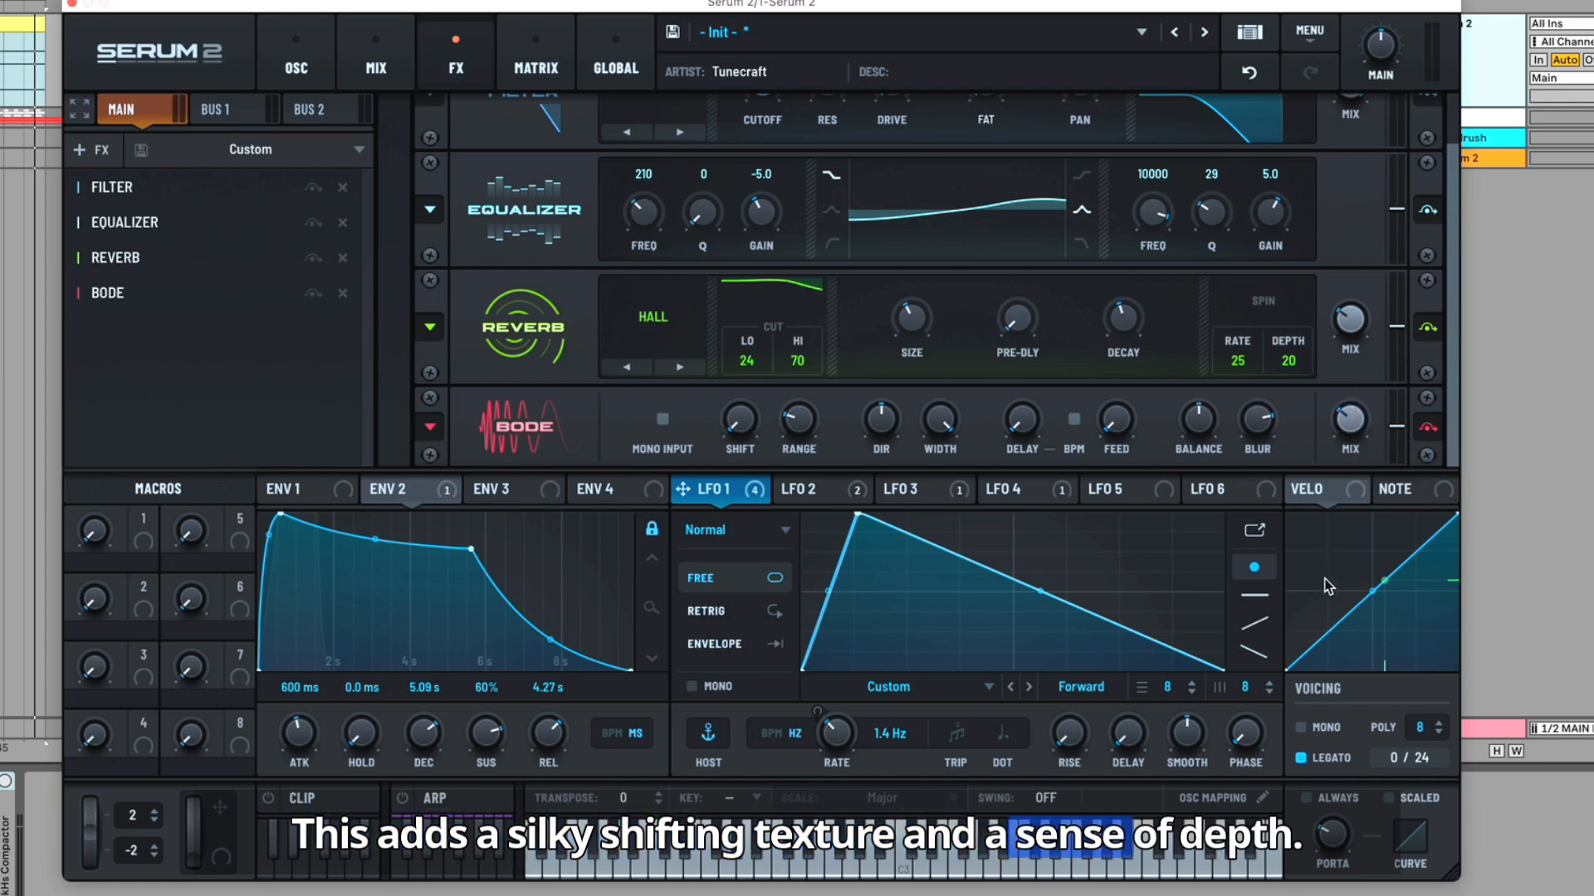
Add a compressor to the main effects chain and load its factory preset MB OTT
left_click(98, 149)
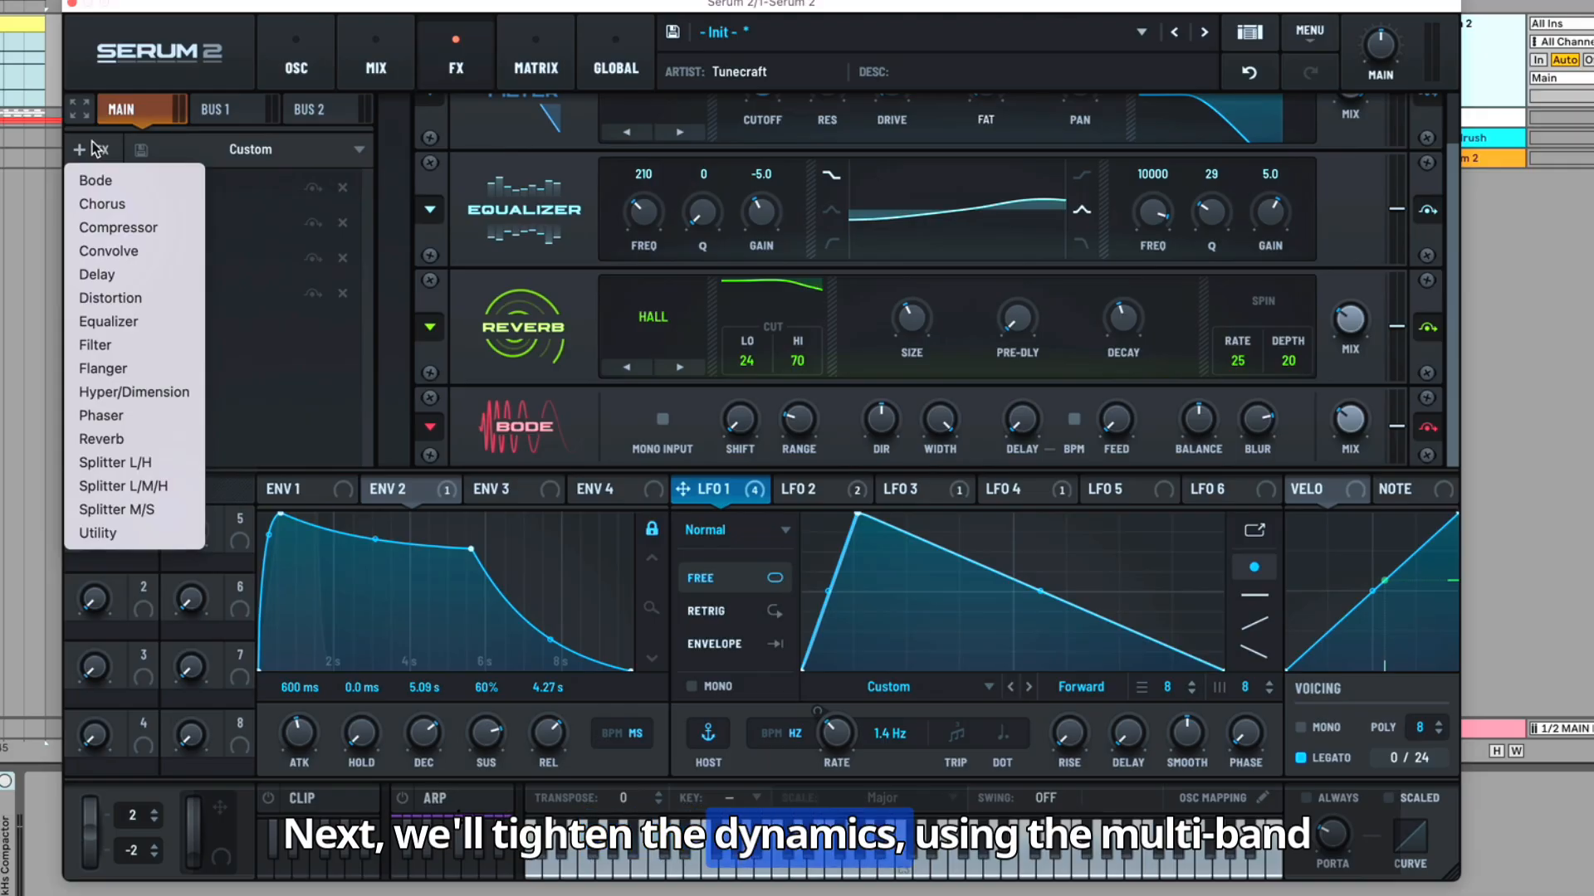
left_click(182, 233)
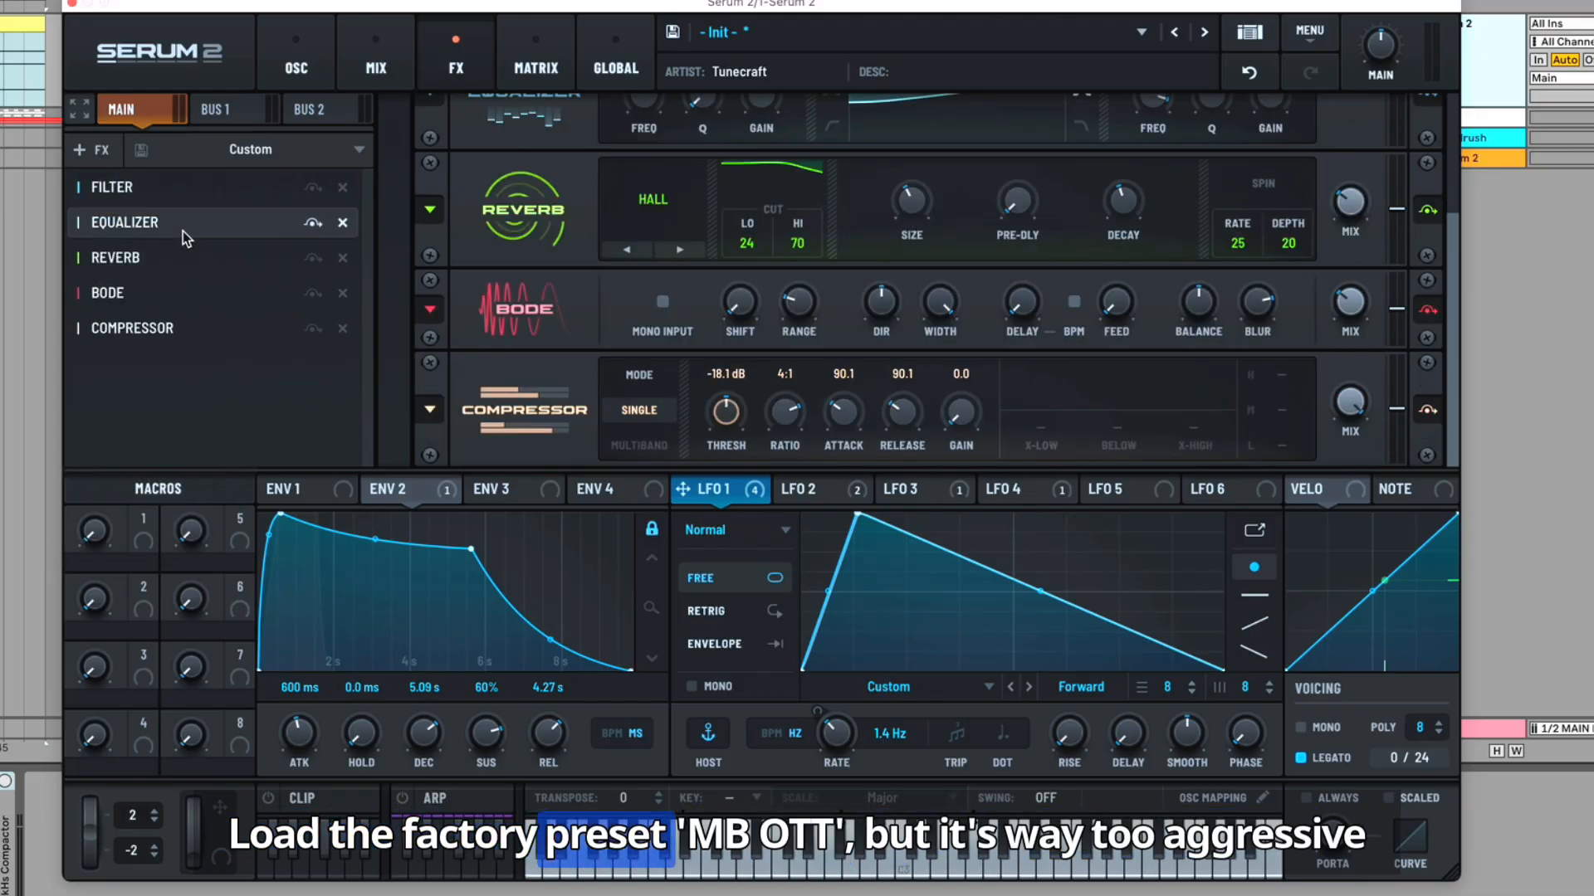
left_click(432, 408)
mouse_move(437, 398)
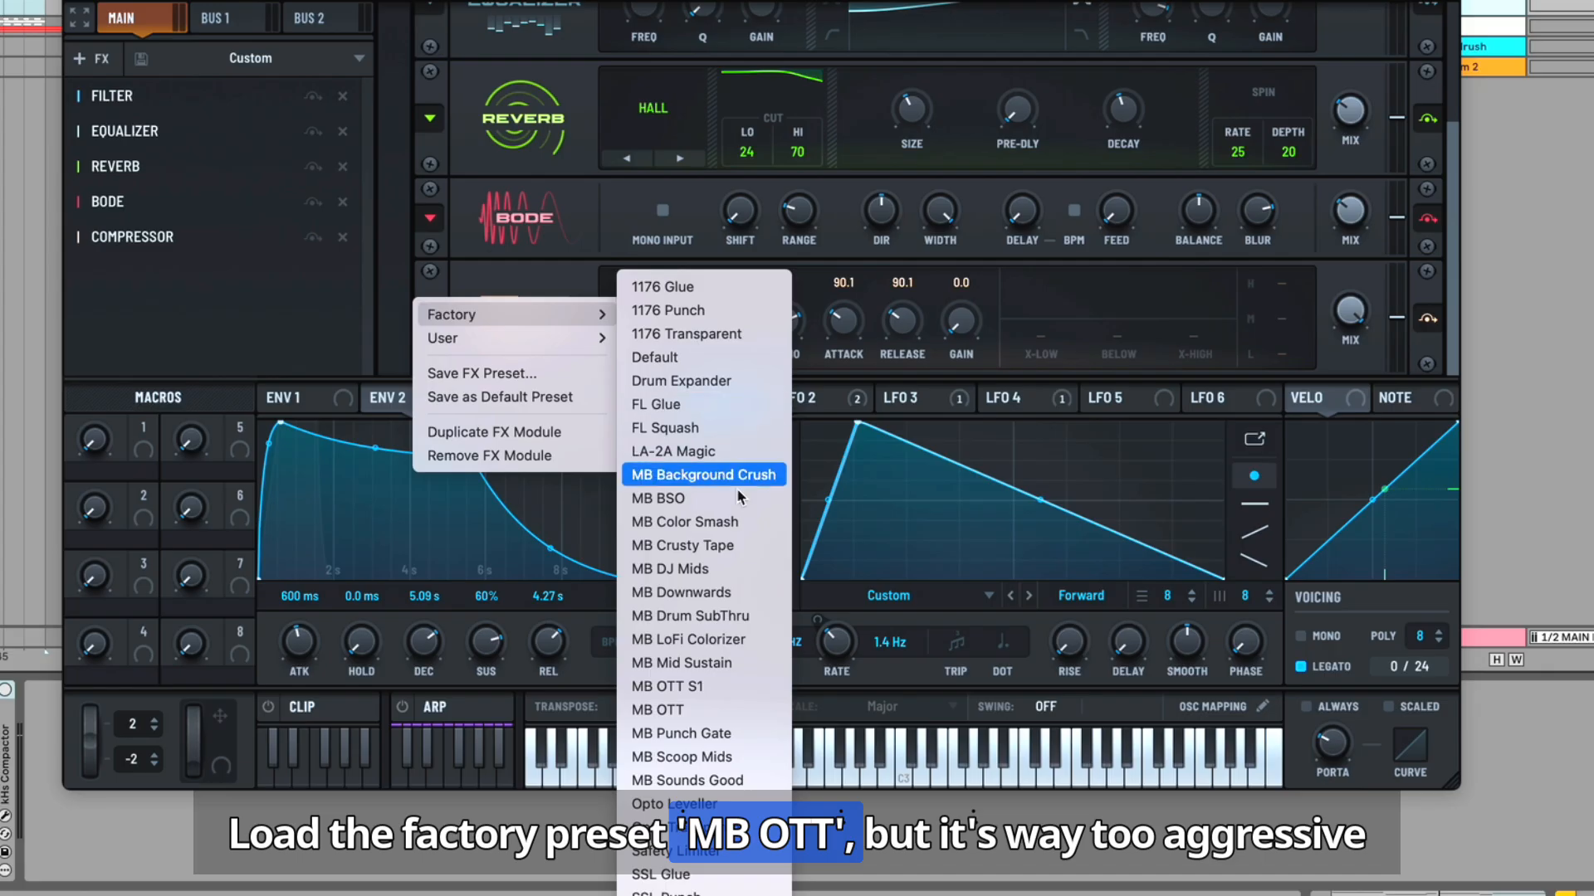
left_click(715, 708)
Set the multiband compressor's ratio to 1.1:1, attack to the 0.1 ms minimum and release to about 707 ms
left_click_drag(787, 447, 763, 548)
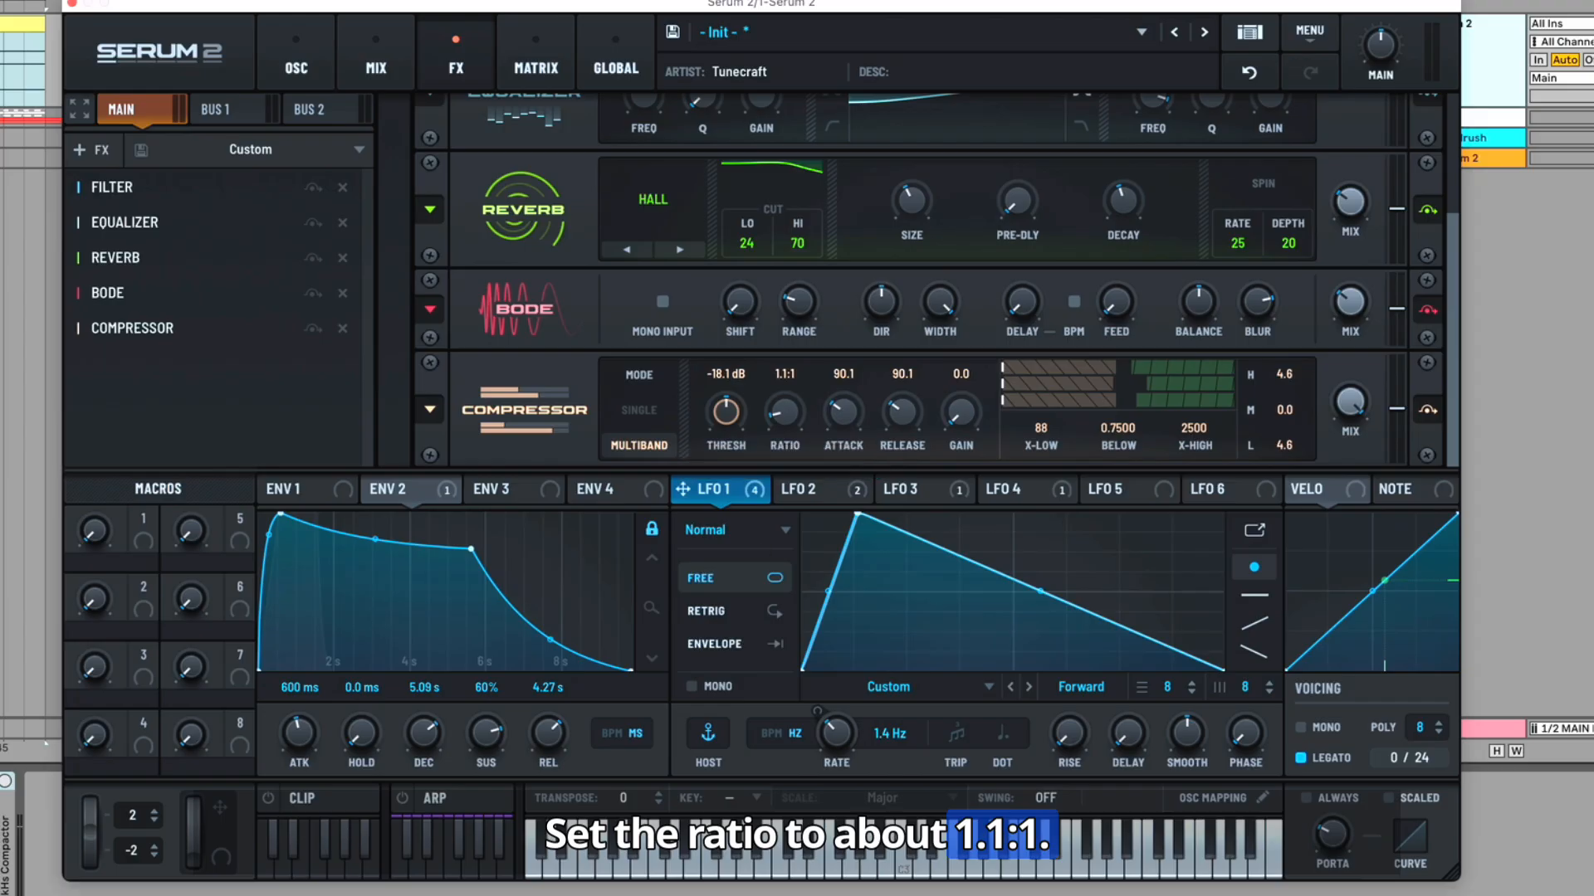
left_click_drag(854, 418, 848, 463)
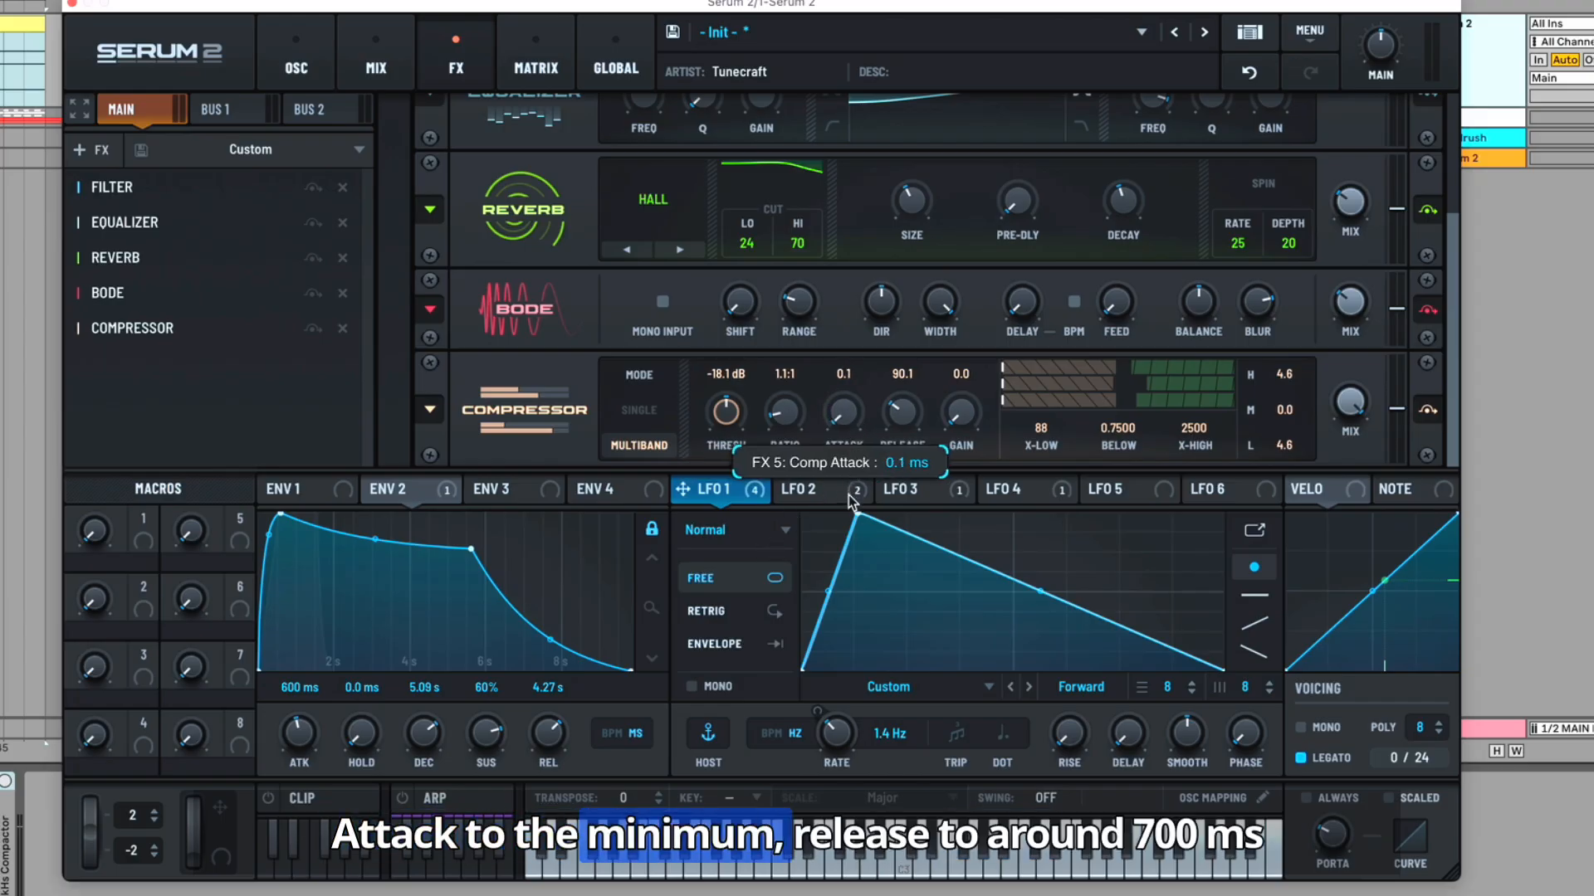
left_click_drag(902, 411, 909, 313)
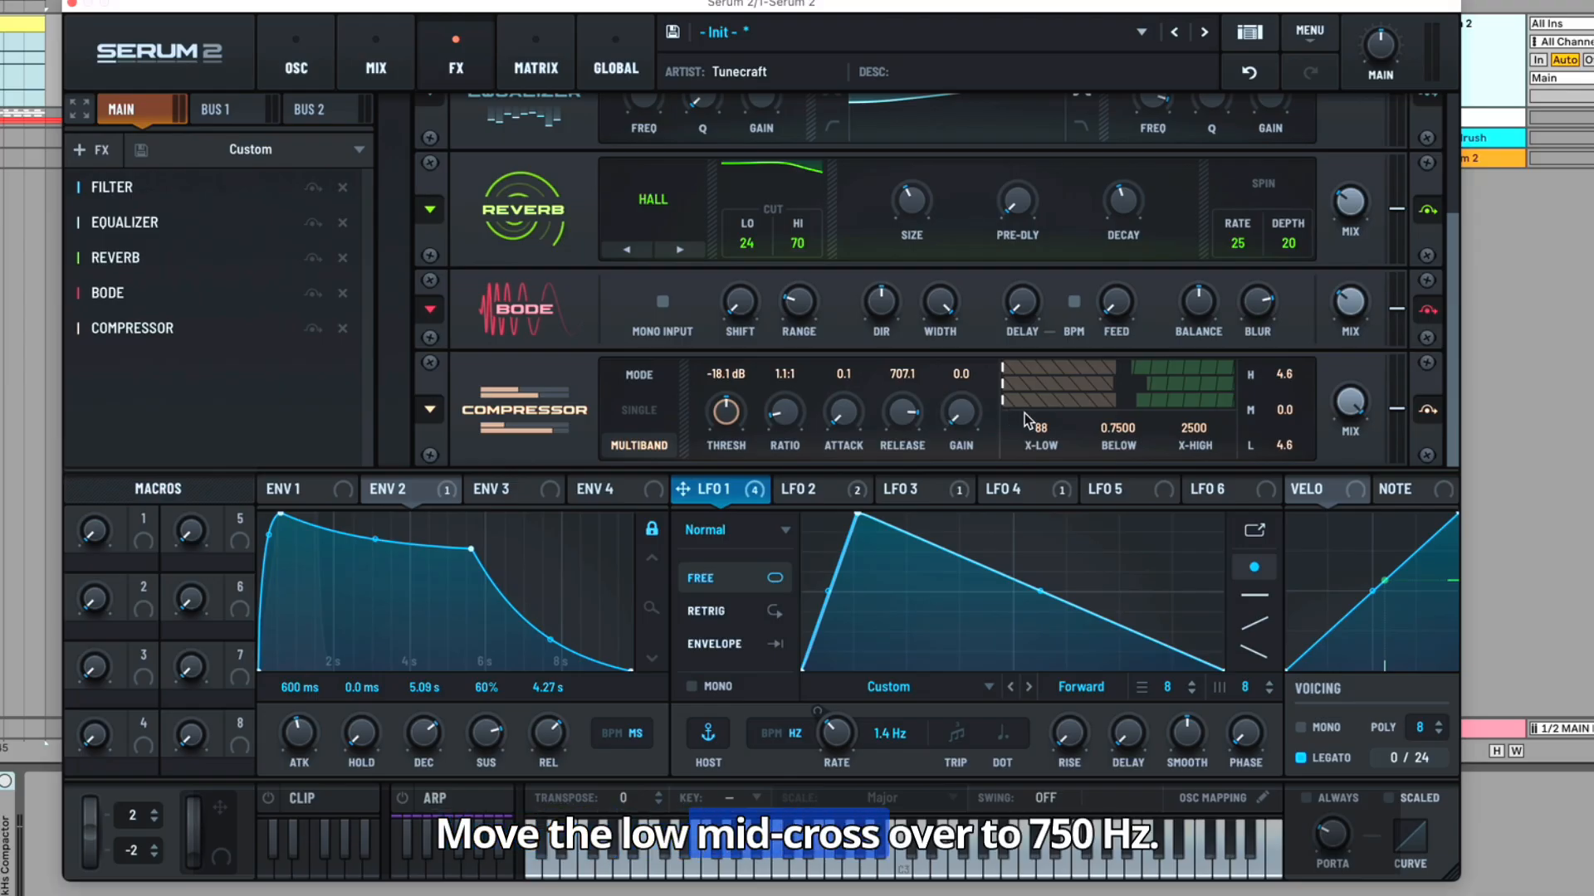
Set the compressor's low crossover to 750 Hz and its Below ratio to about 0.25, modulated by Env 2 at about 20%
left_click_drag(1045, 435, 1045, 410)
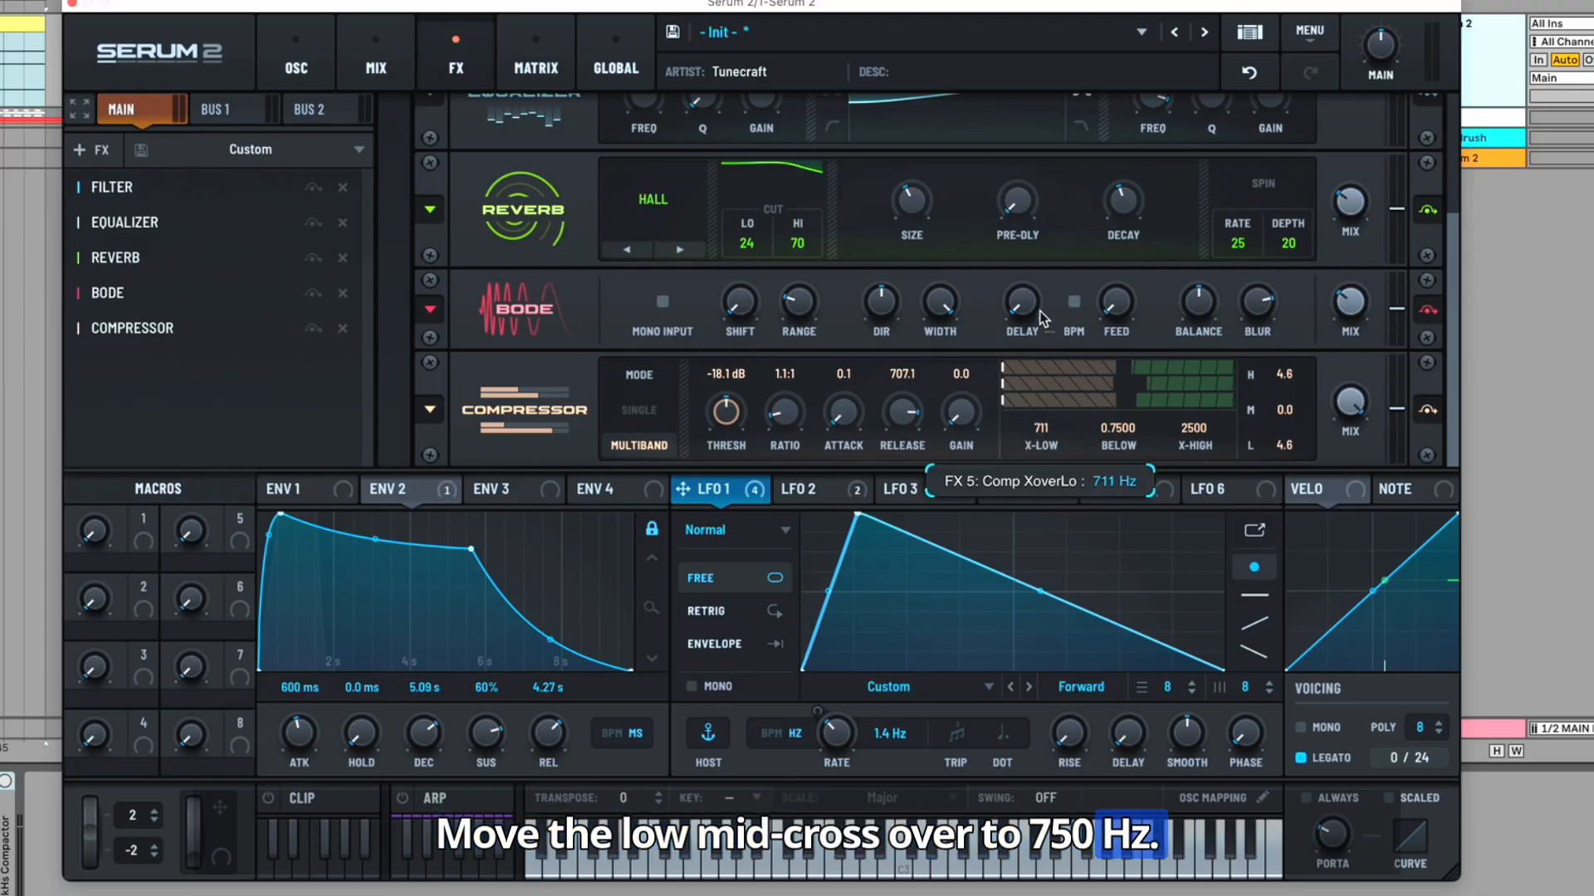
left_click_drag(1043, 318, 1043, 317)
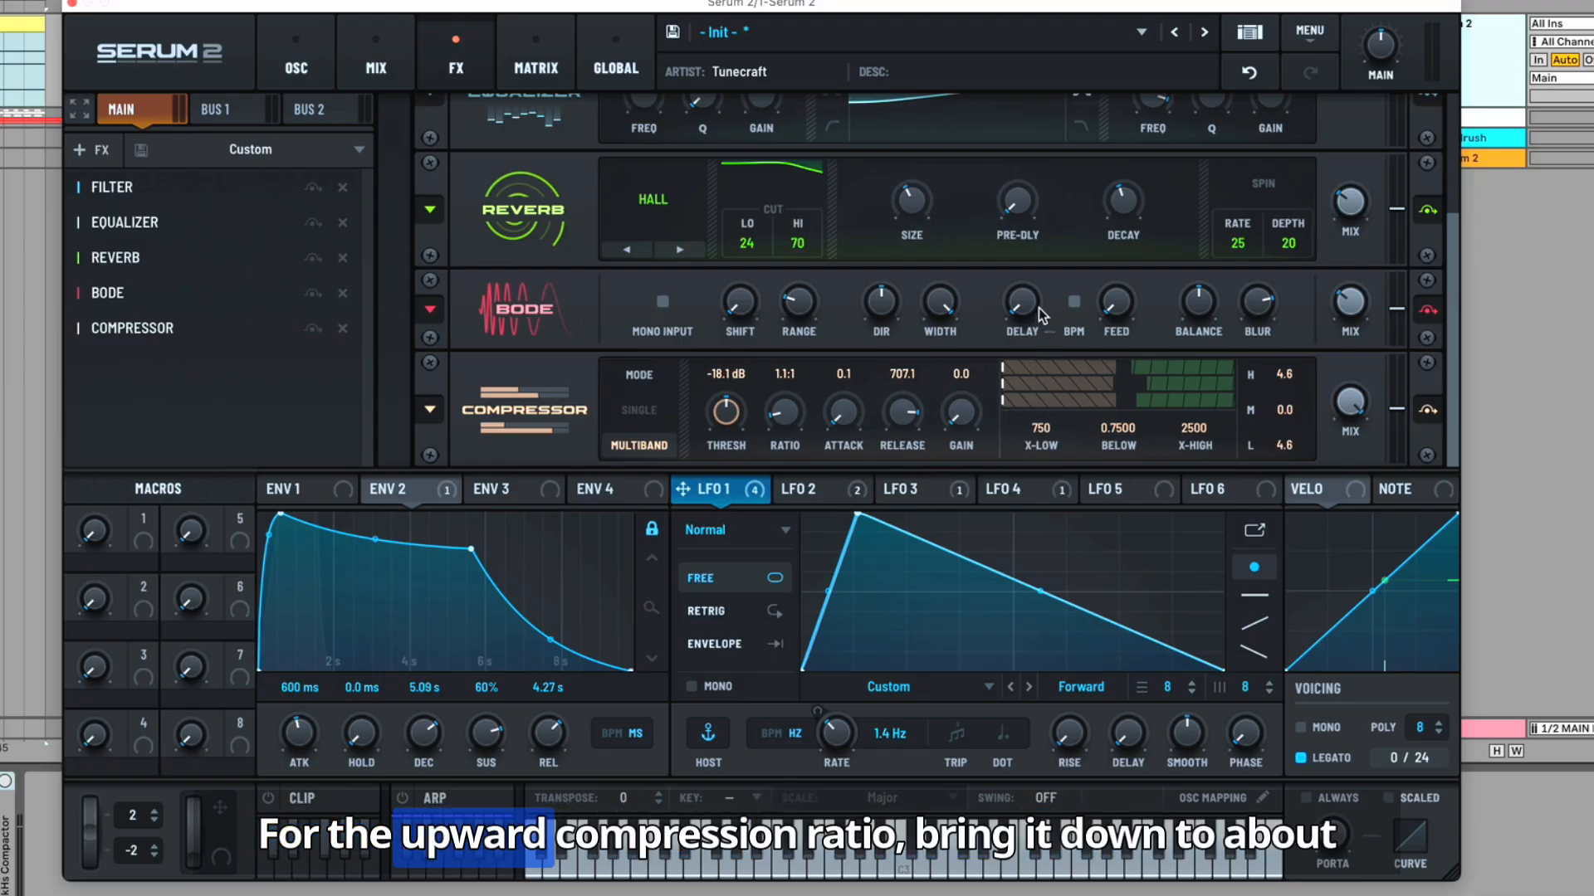
left_click_drag(1133, 425, 1108, 551)
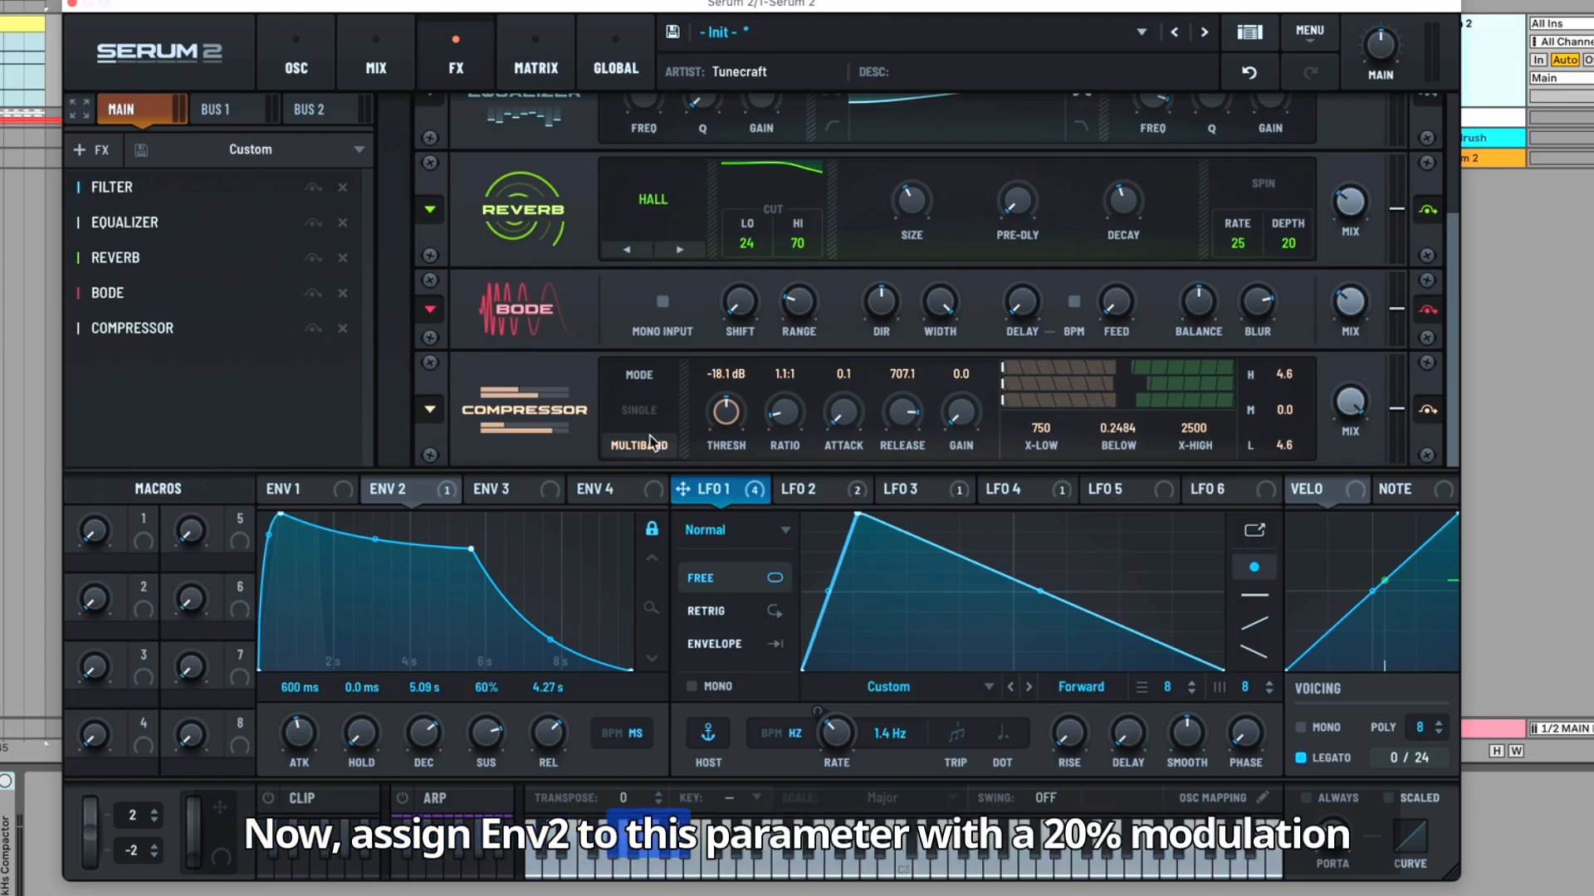
left_click_drag(375, 489, 1142, 517)
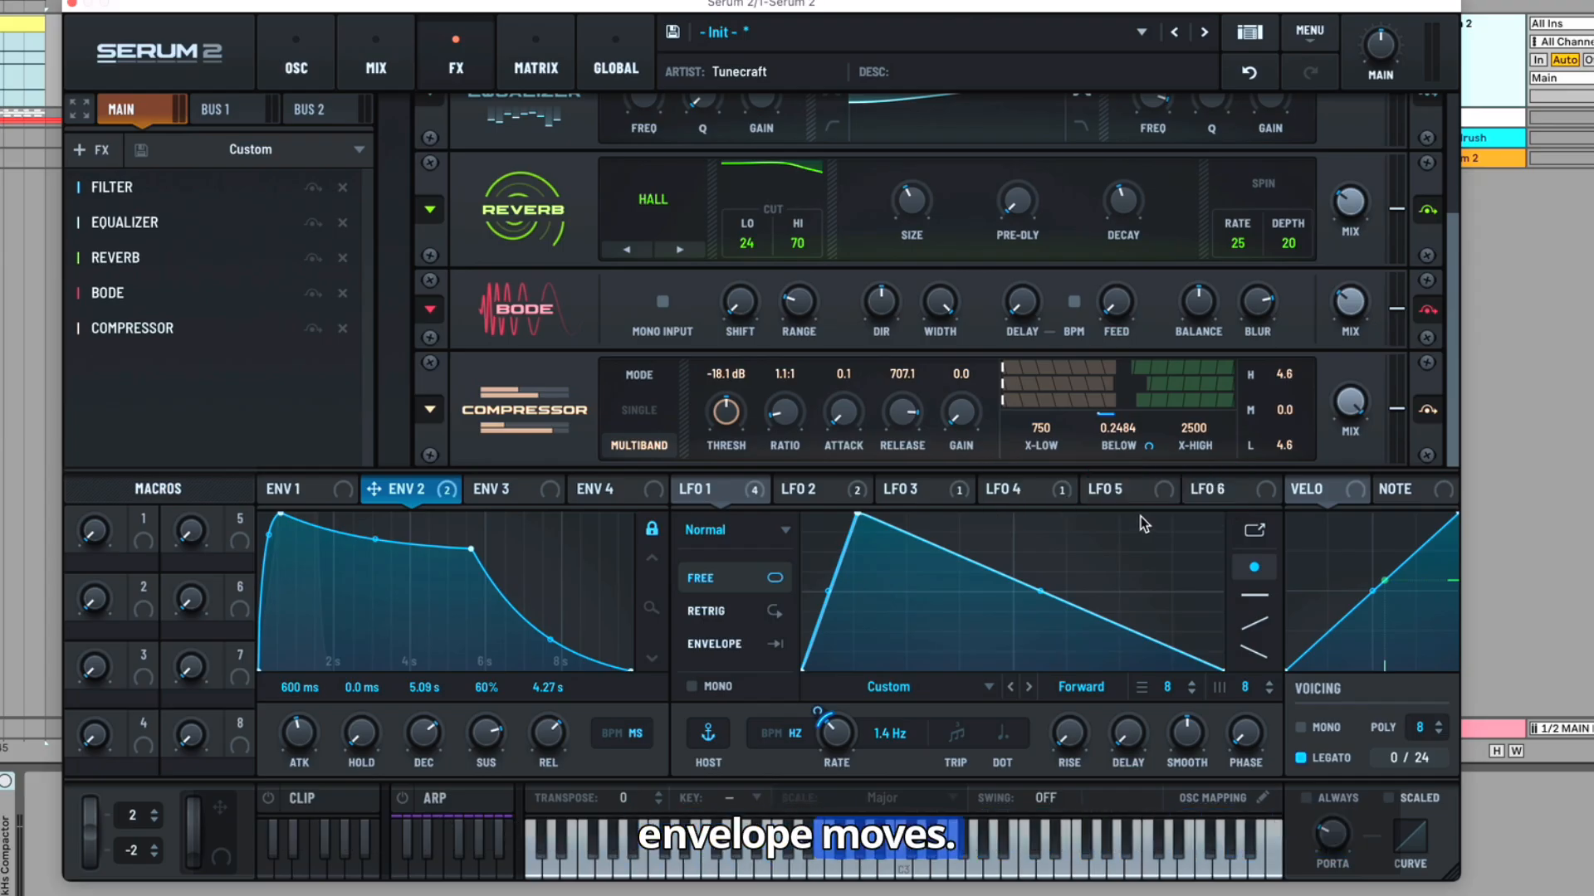
Set the compressor's high band gain to 2.0 and its low band gain to 0
double_click(1288, 374)
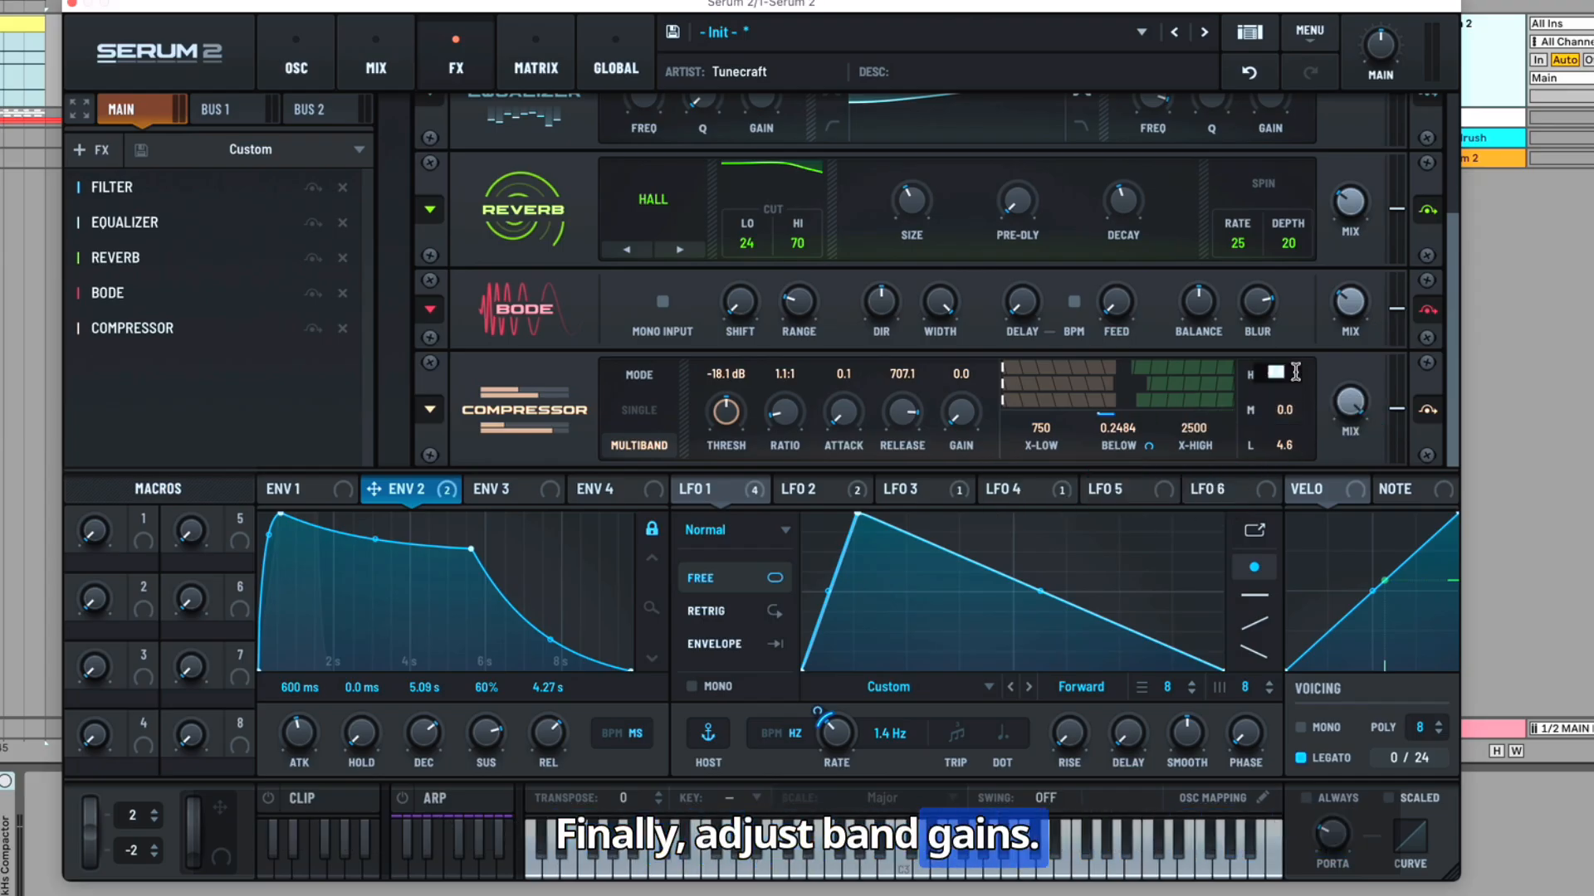
type("2")
key("Return")
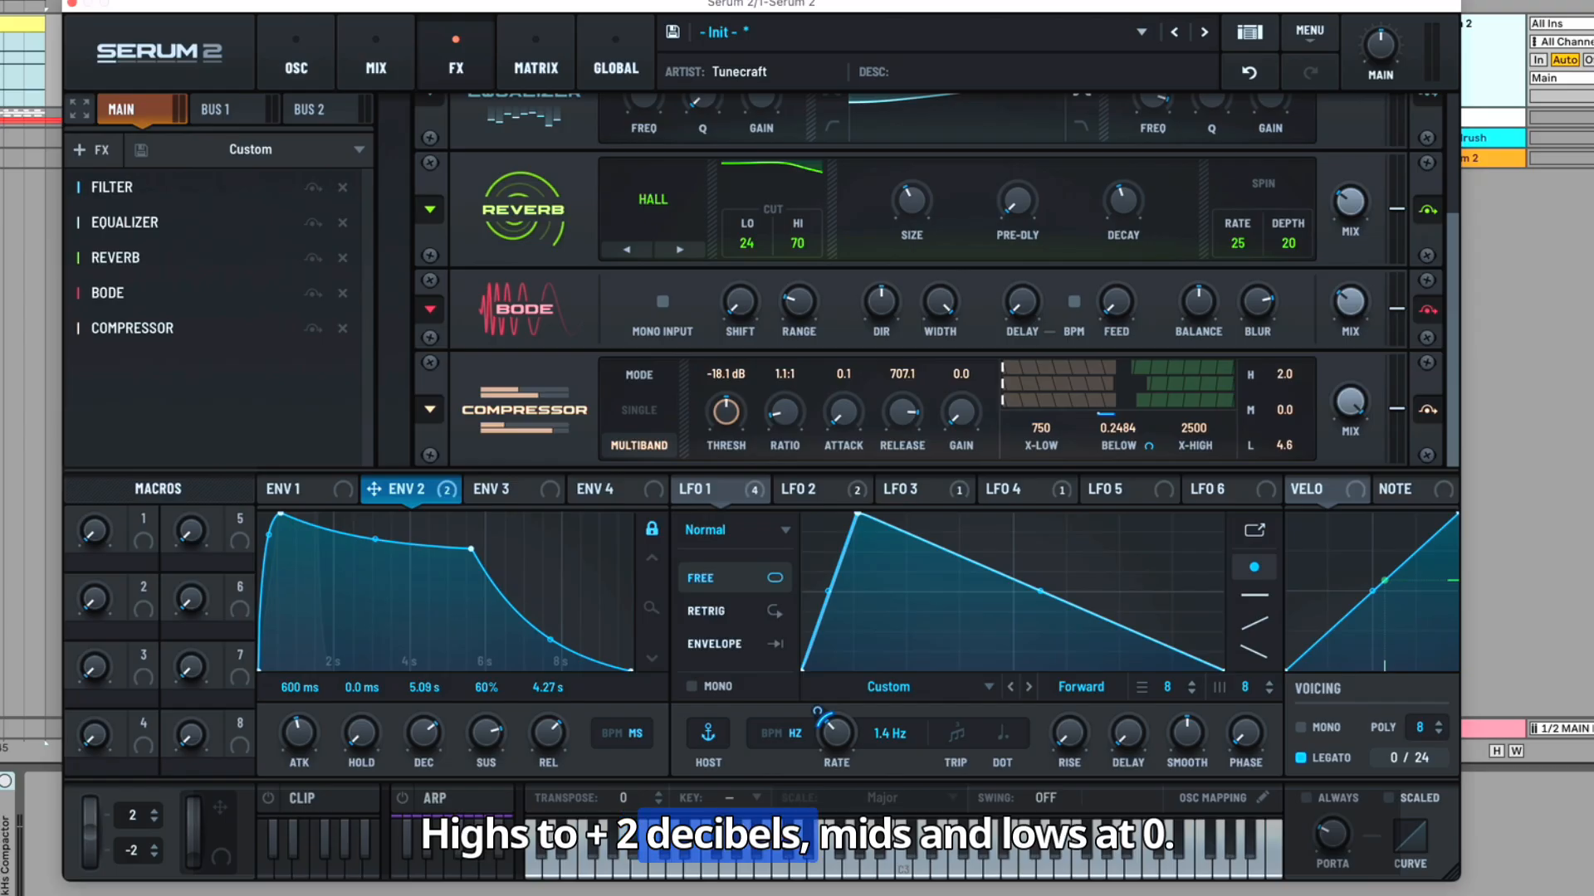
double_click(1283, 445)
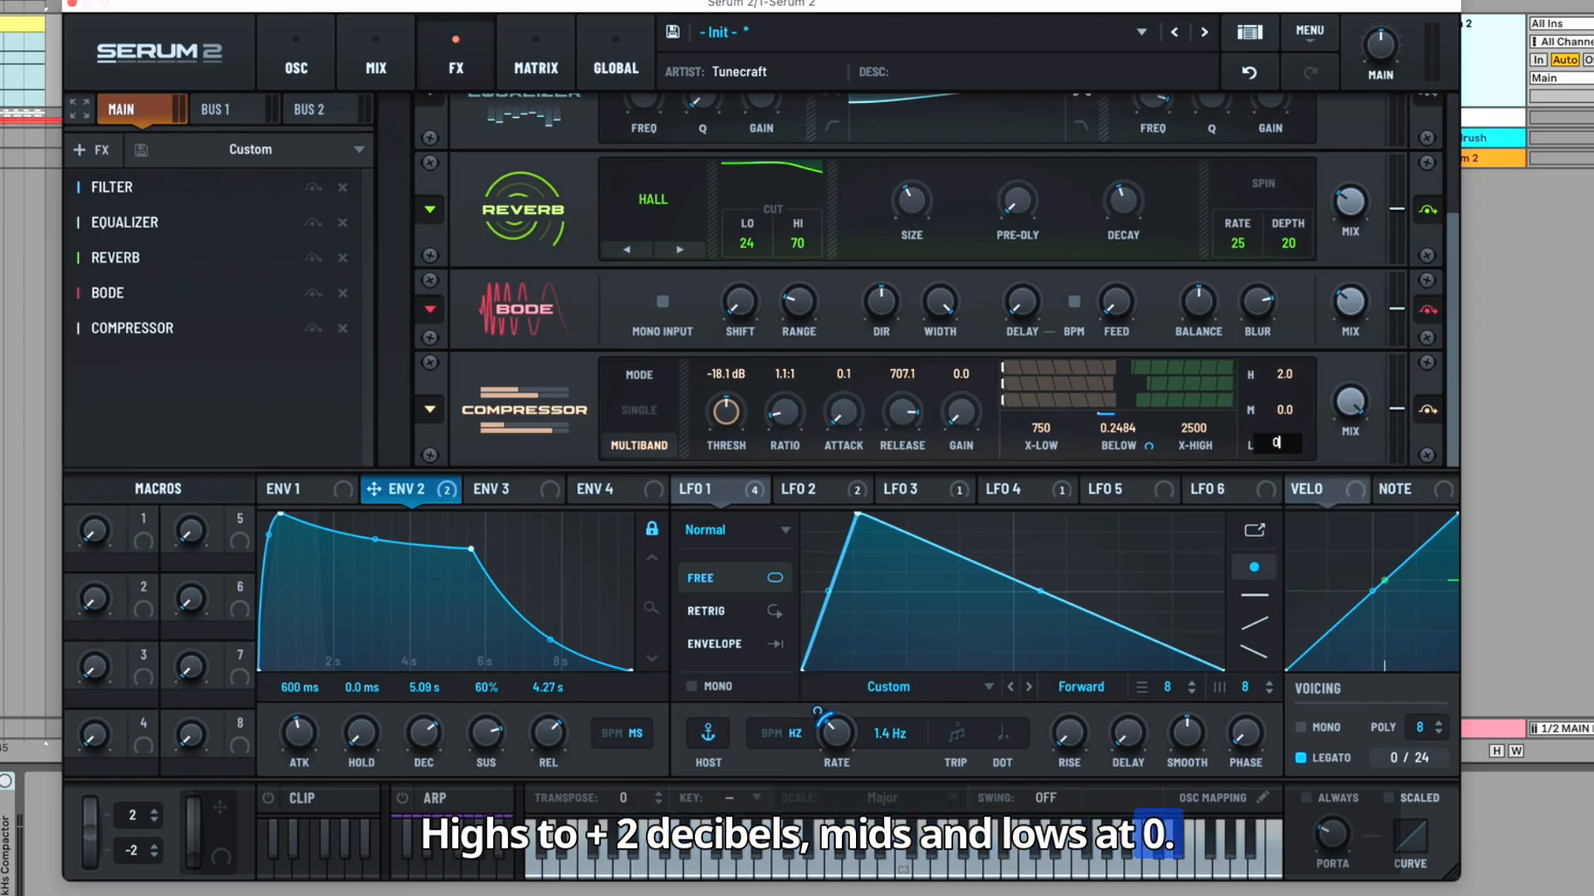
key("Return")
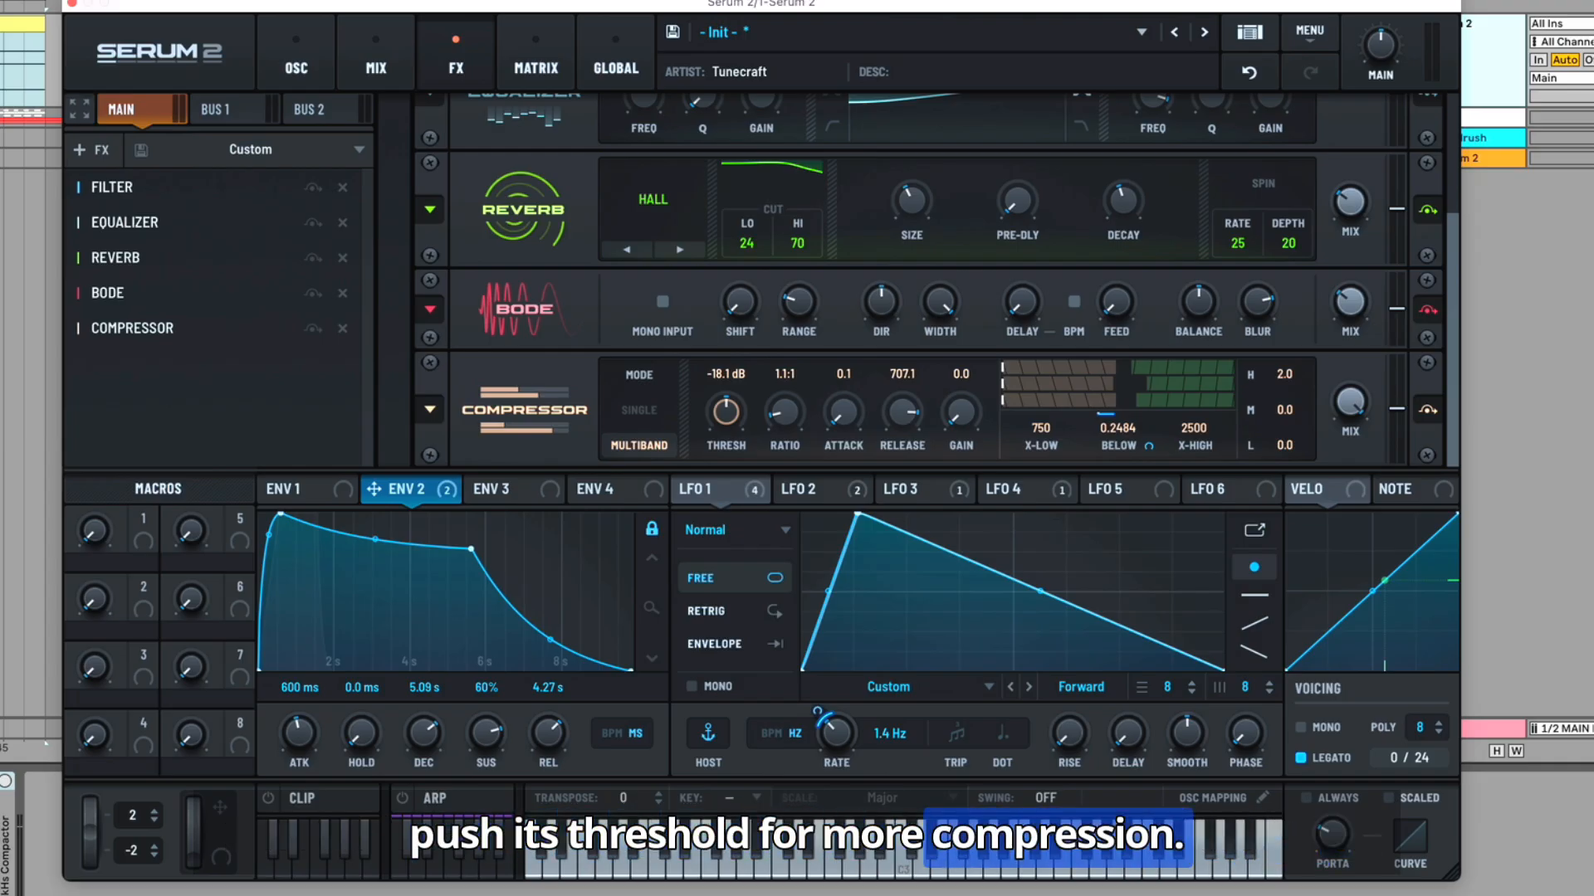
Play back the patch while sweeping the compressor's low band threshold up and down to compare the amount of bass
key("space")
left_click_drag(1117, 402, 1264, 409)
left_click_drag(1147, 401, 997, 408)
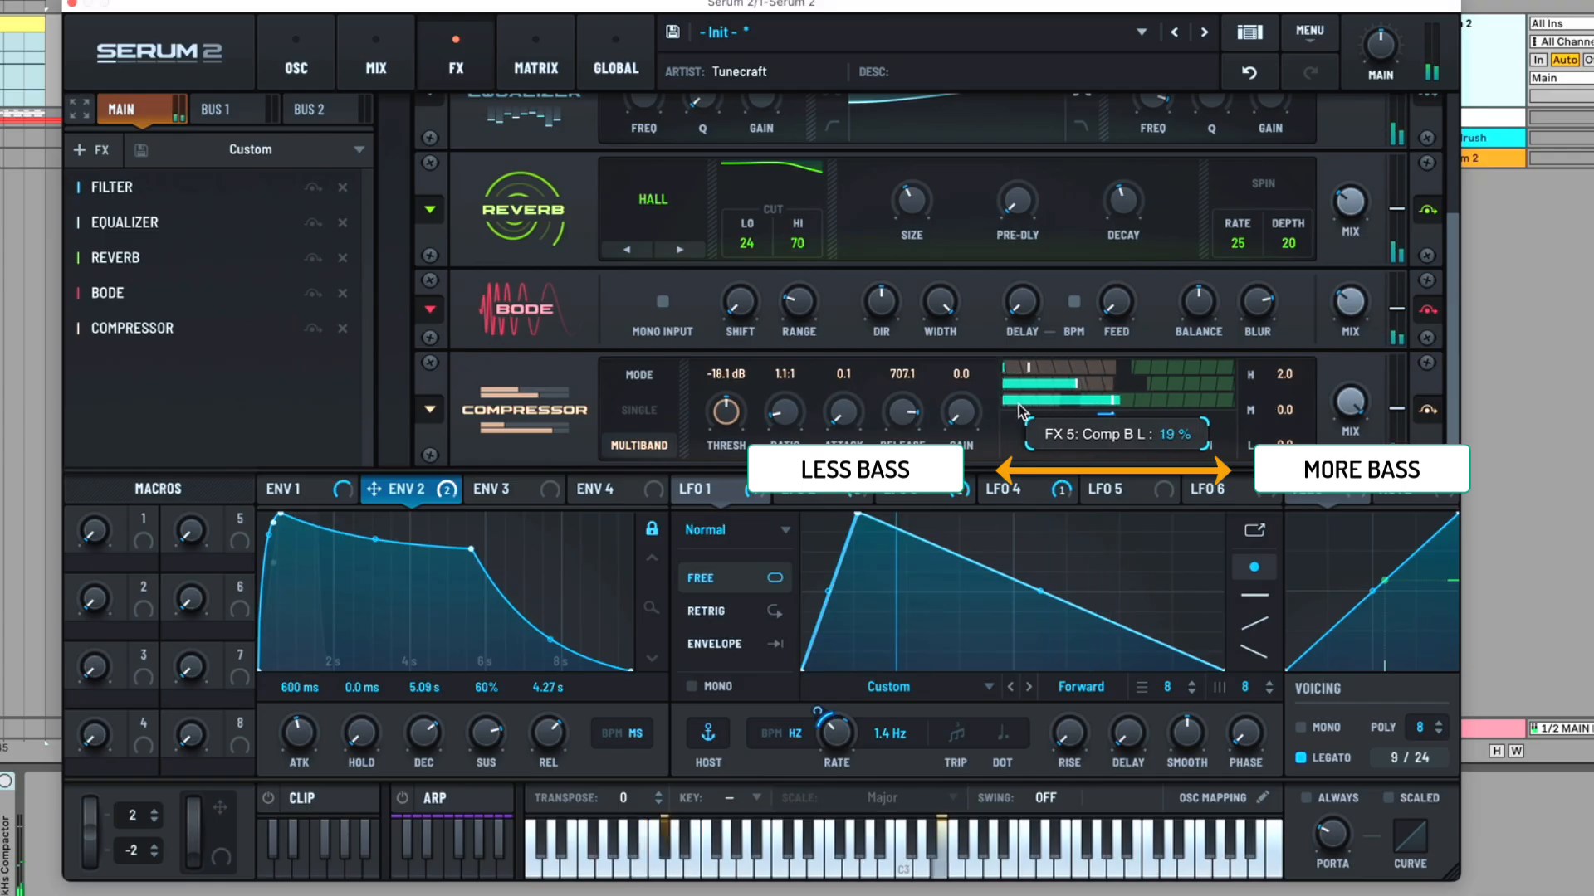
left_click_drag(1006, 412, 1124, 406)
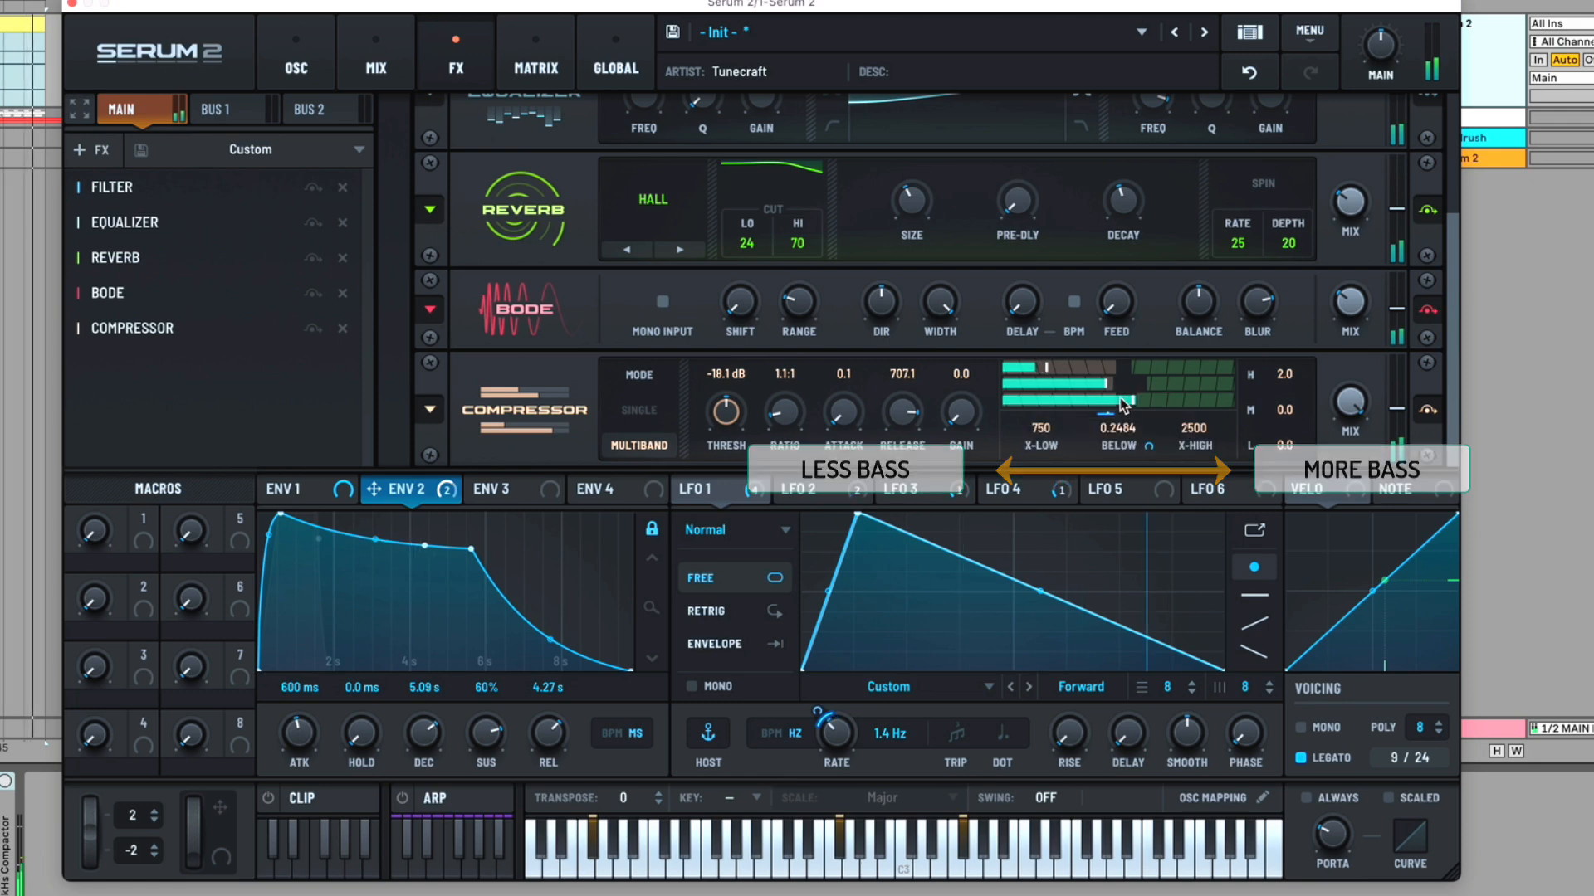
Add a Utility effect to the main chain with its high-pass at 25 Hz and width at 130%
left_click(93, 151)
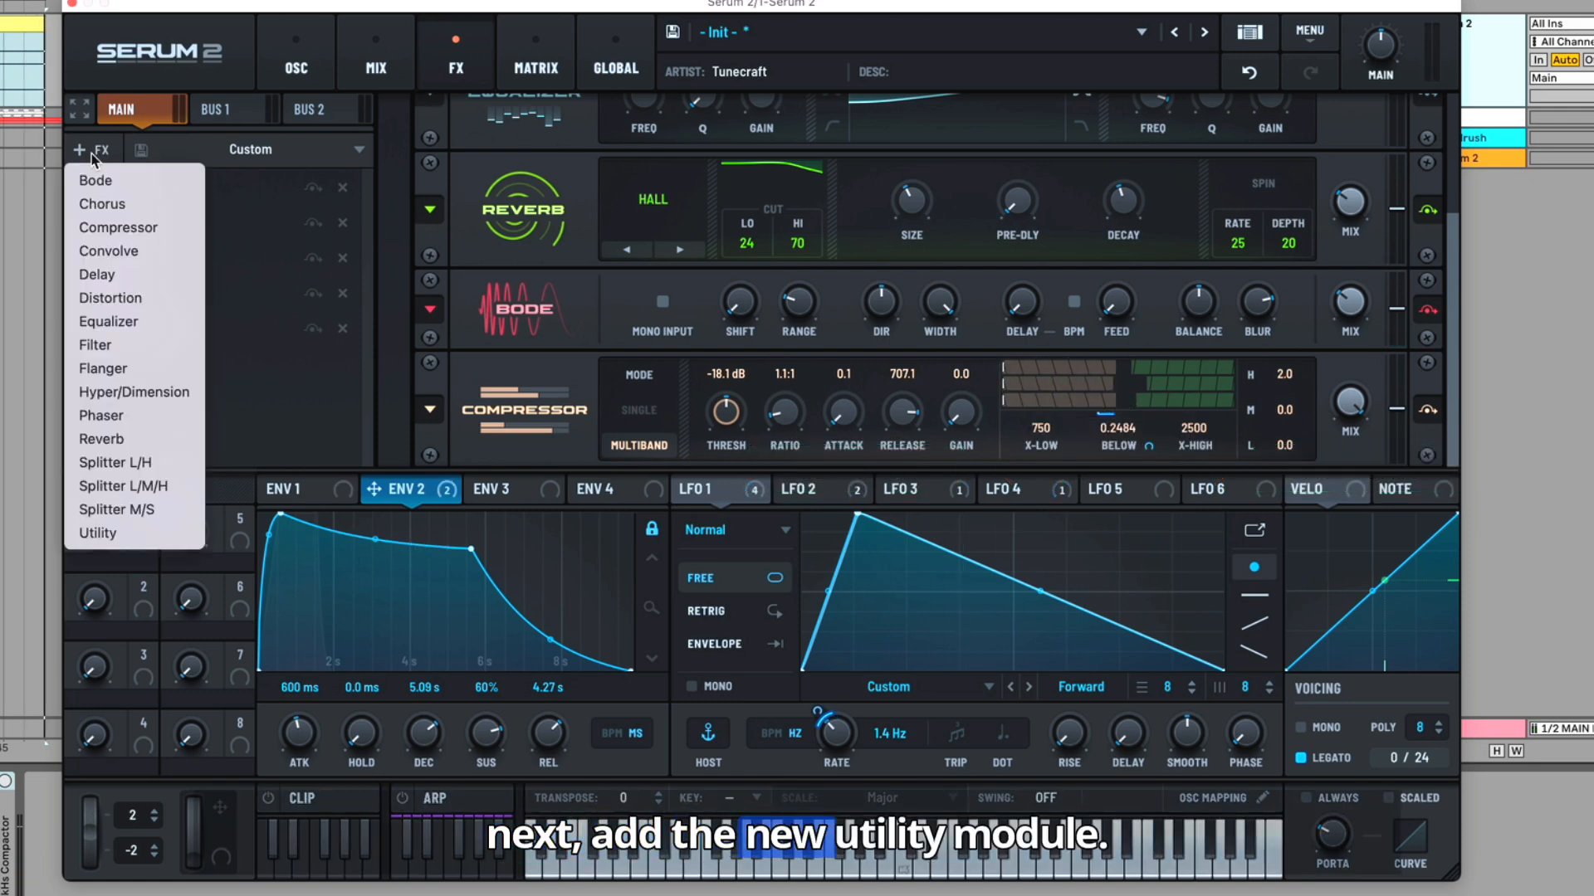
left_click(153, 535)
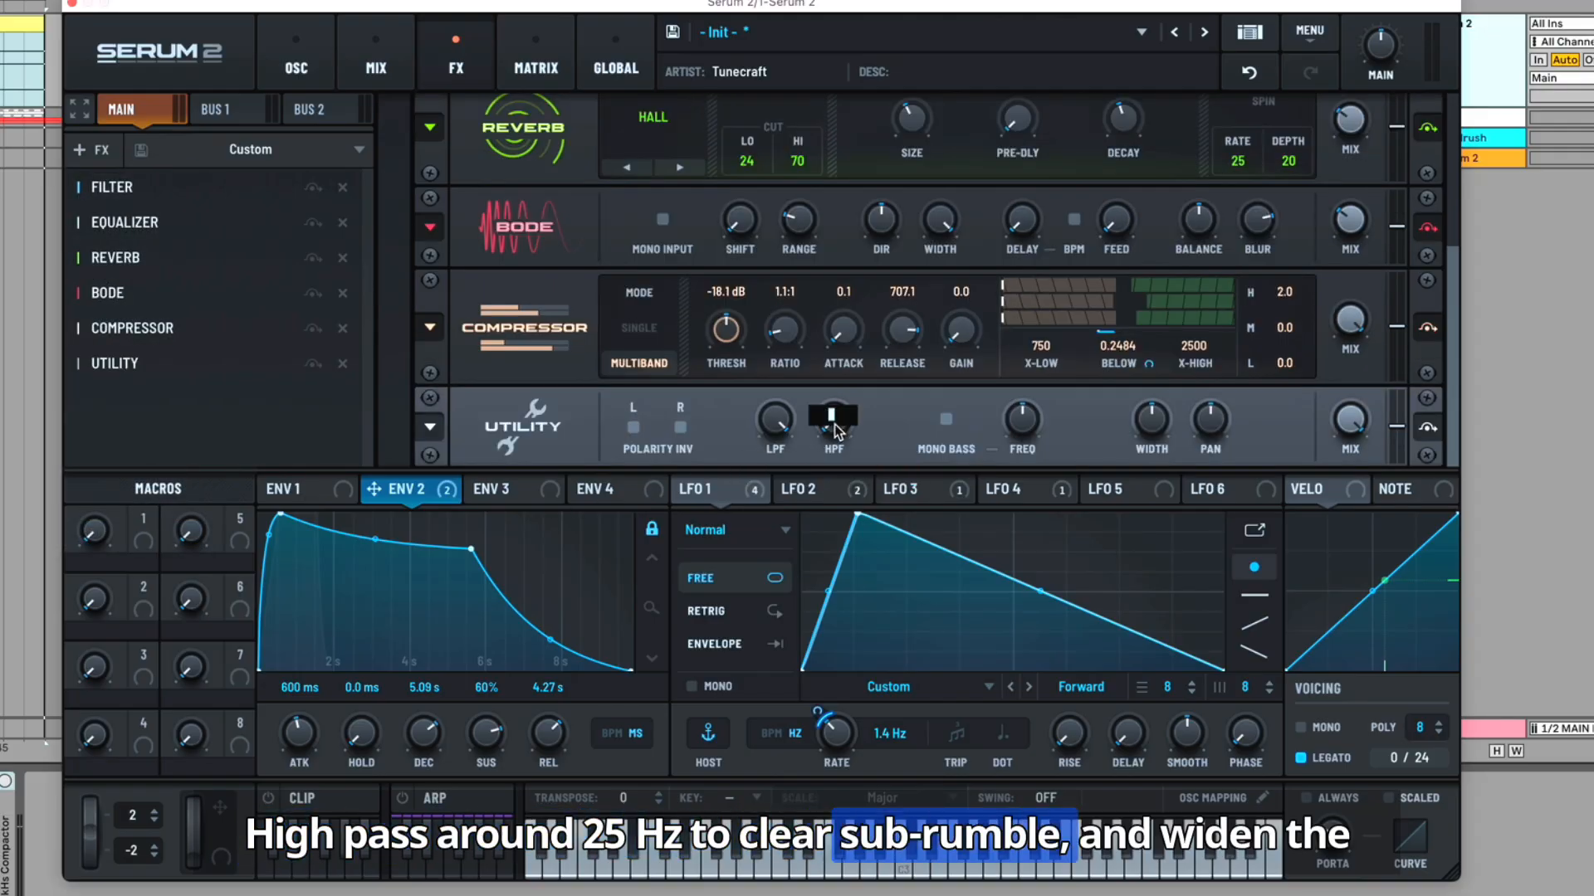
type("25")
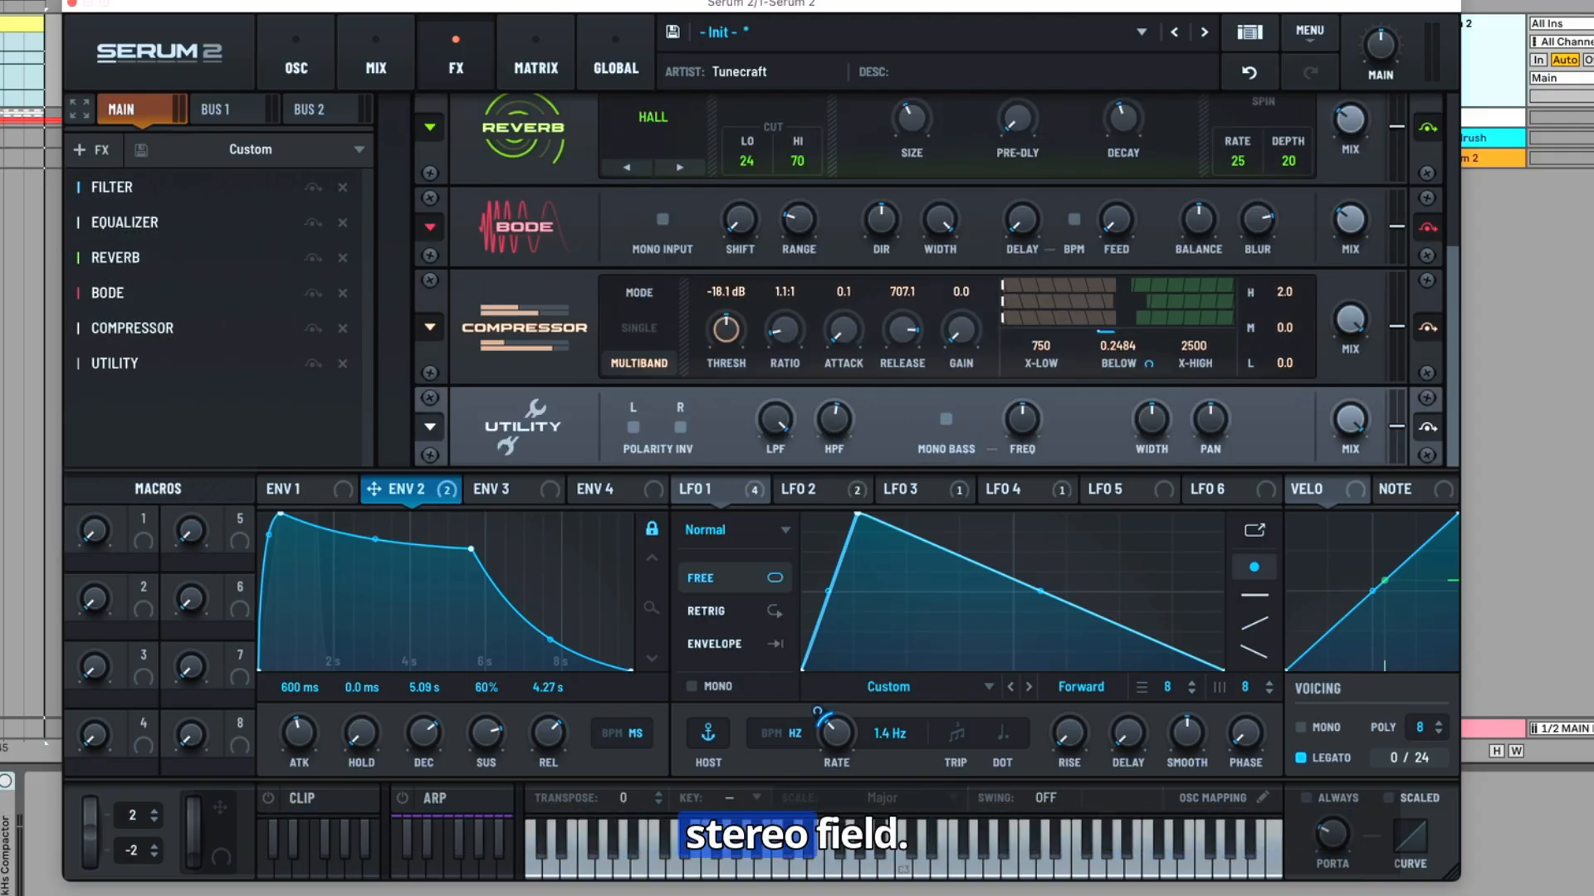
double_click(1154, 417)
type("130")
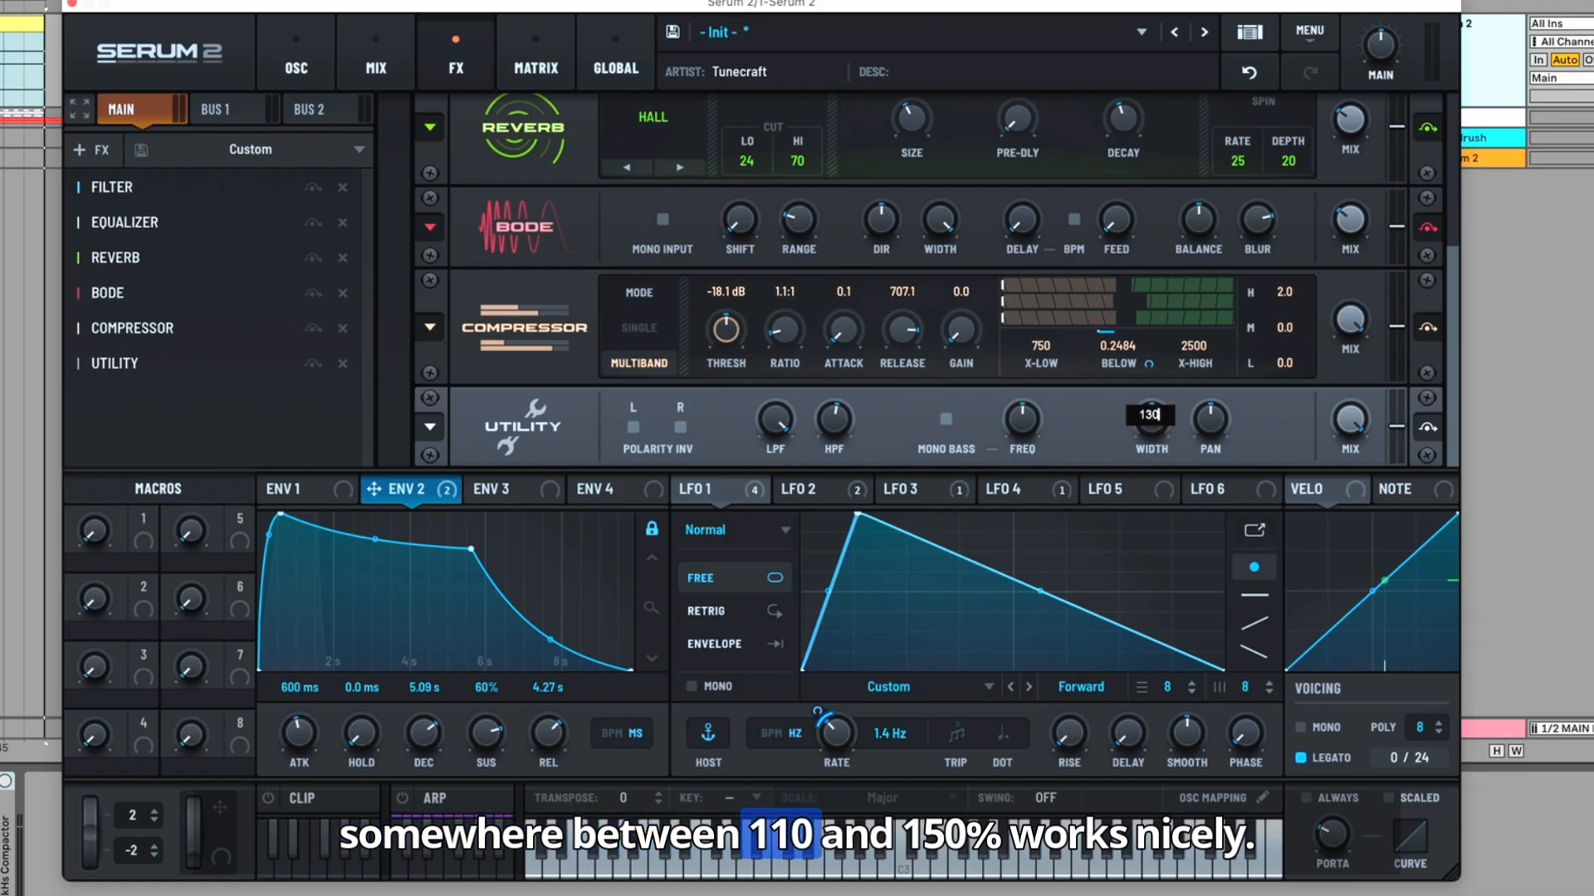
key("Return")
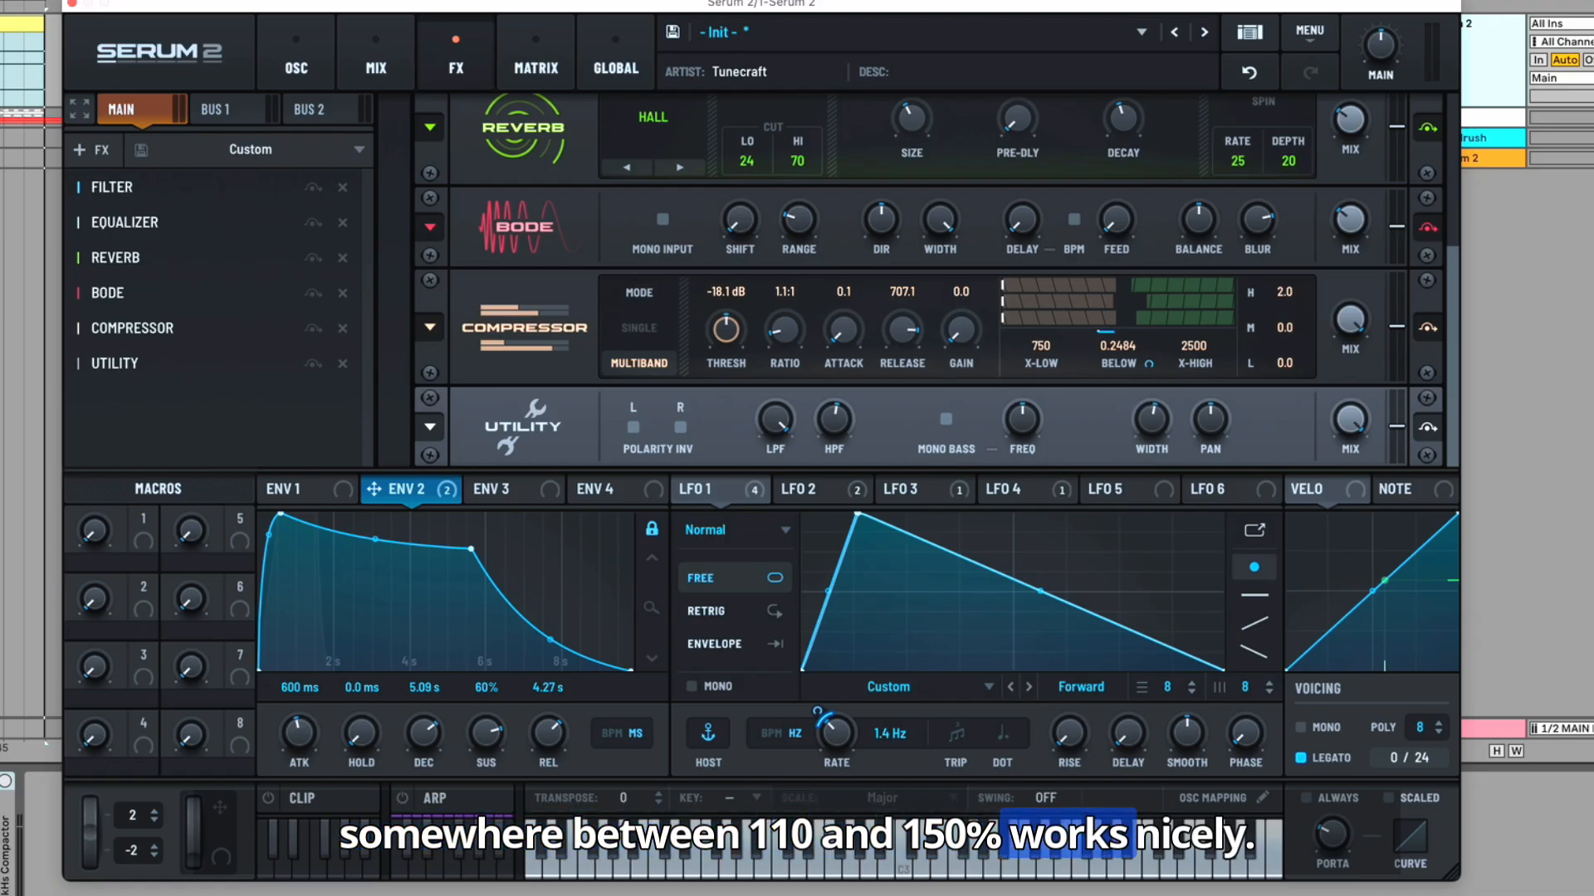
Add a second equalizer to the end of the main chain and load its factory preset Add - Extreme Air
left_click(91, 149)
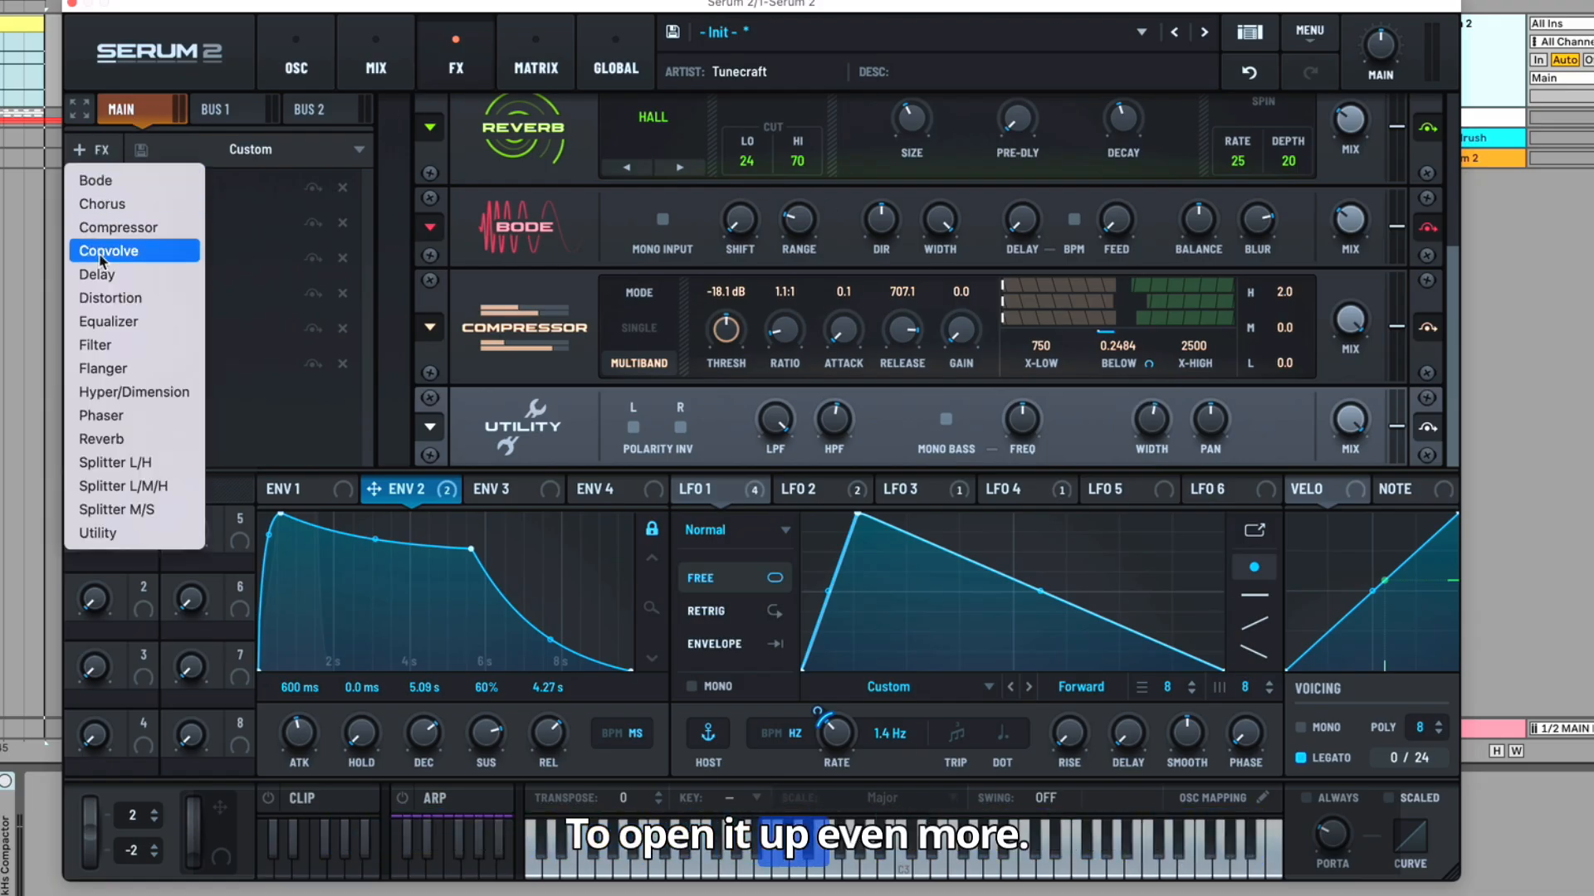
left_click(188, 327)
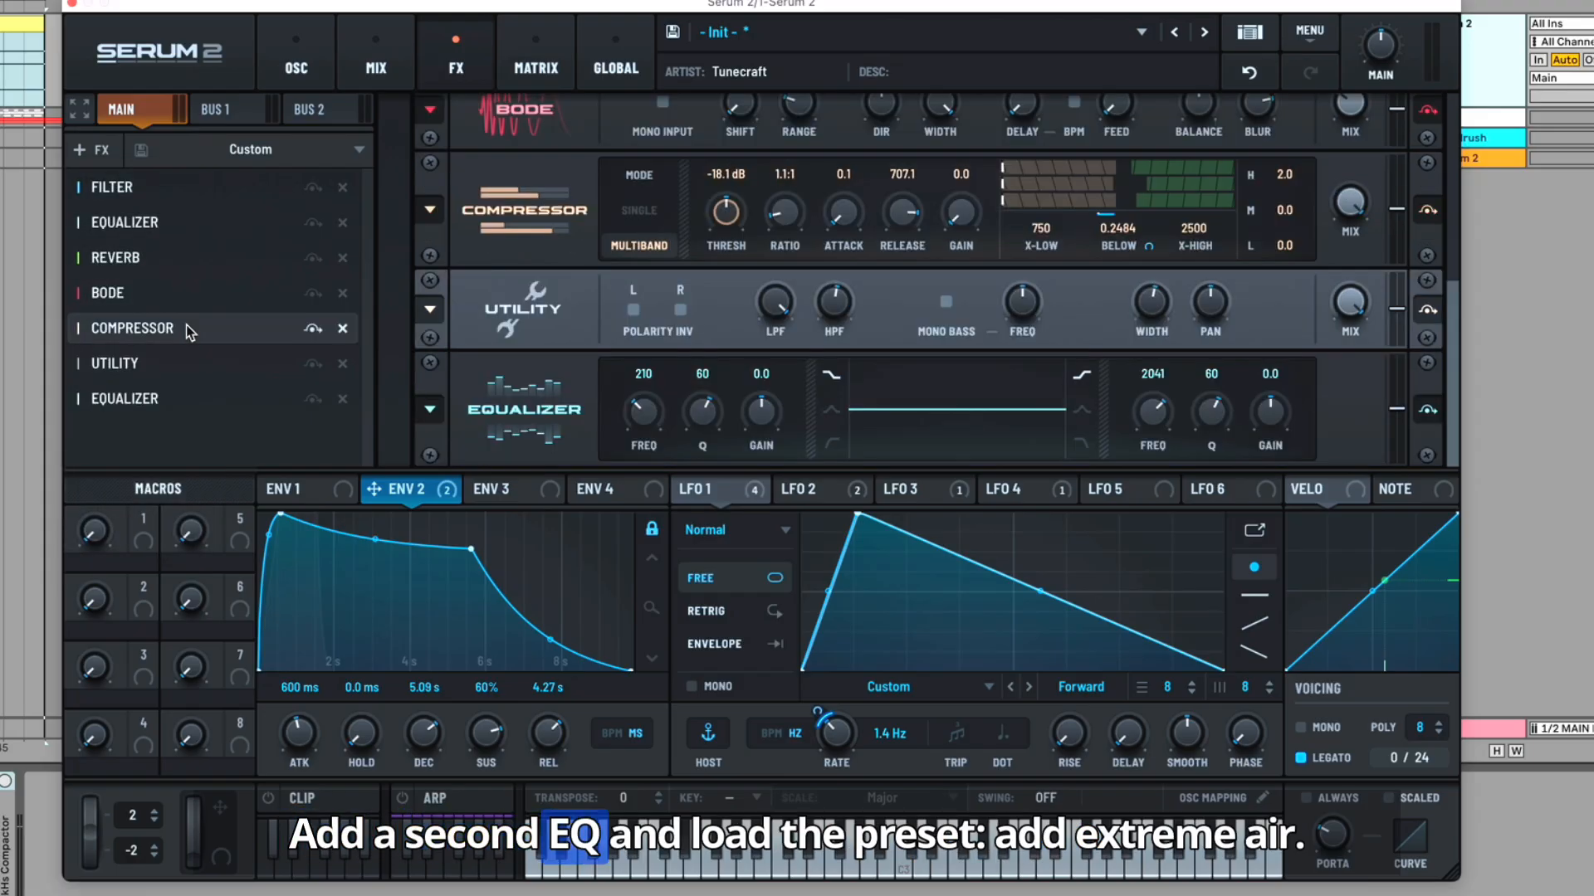
left_click(429, 408)
mouse_move(465, 406)
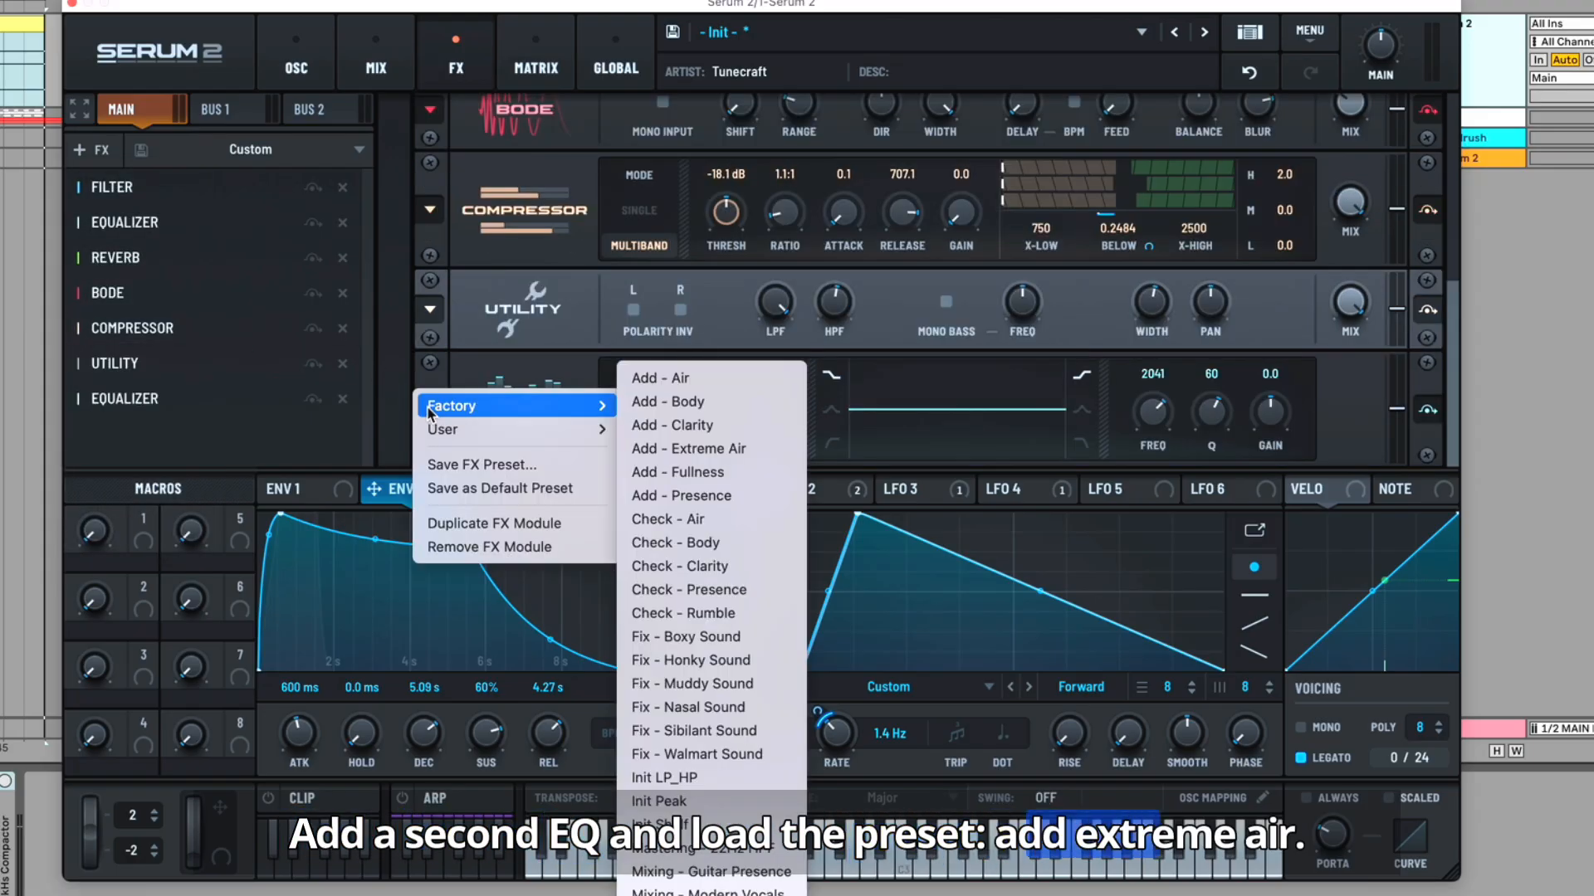
left_click(732, 449)
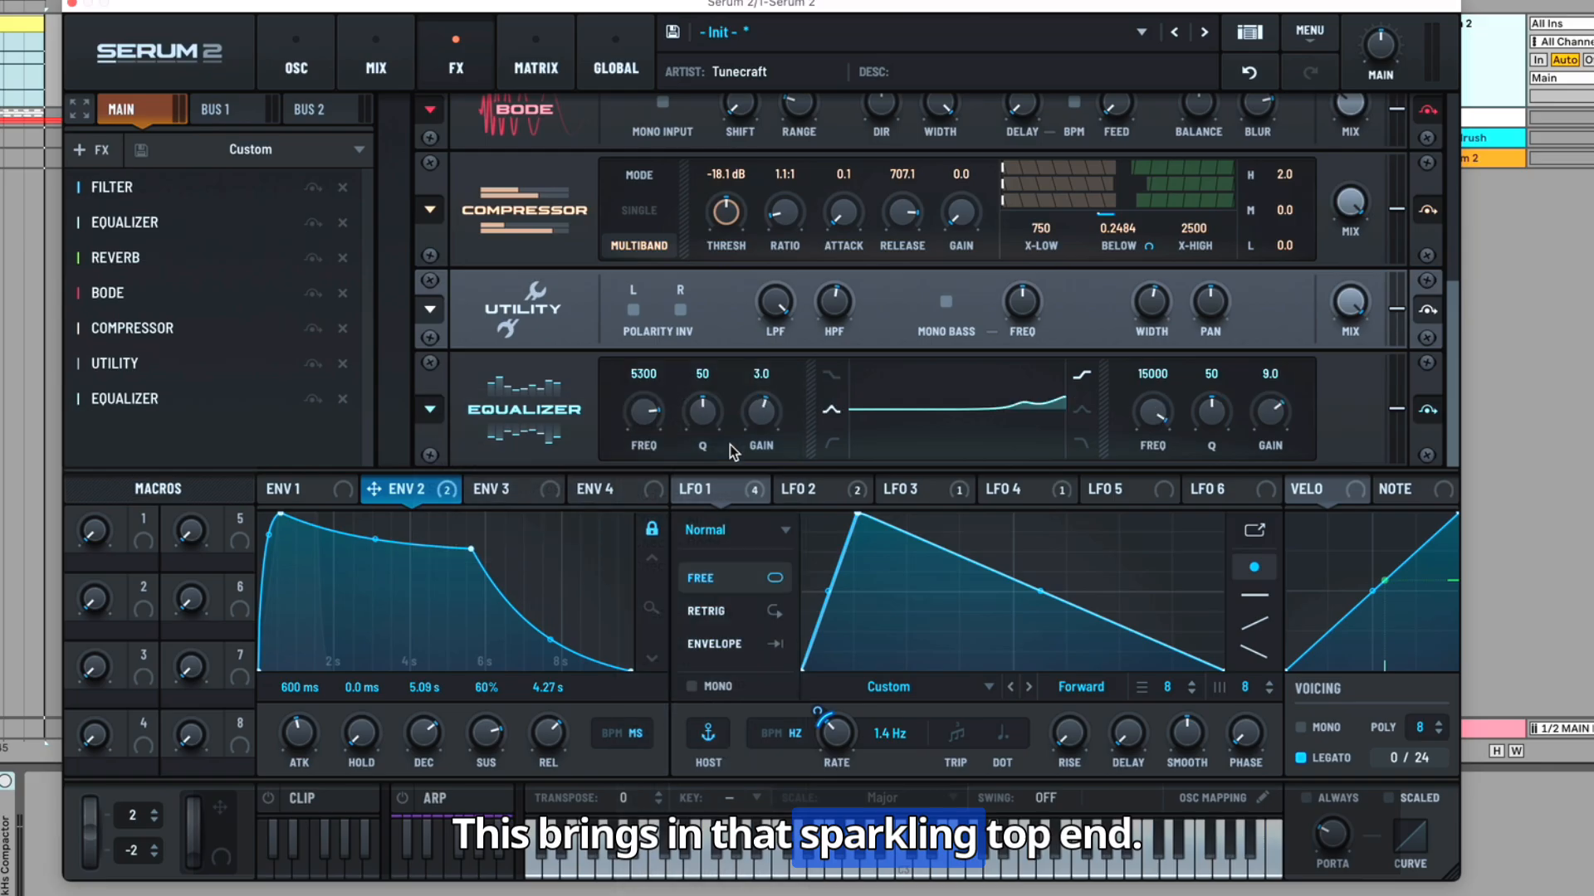
Add a second compressor to the end of the main chain and load its factory preset Safety Limiter
left_click(102, 149)
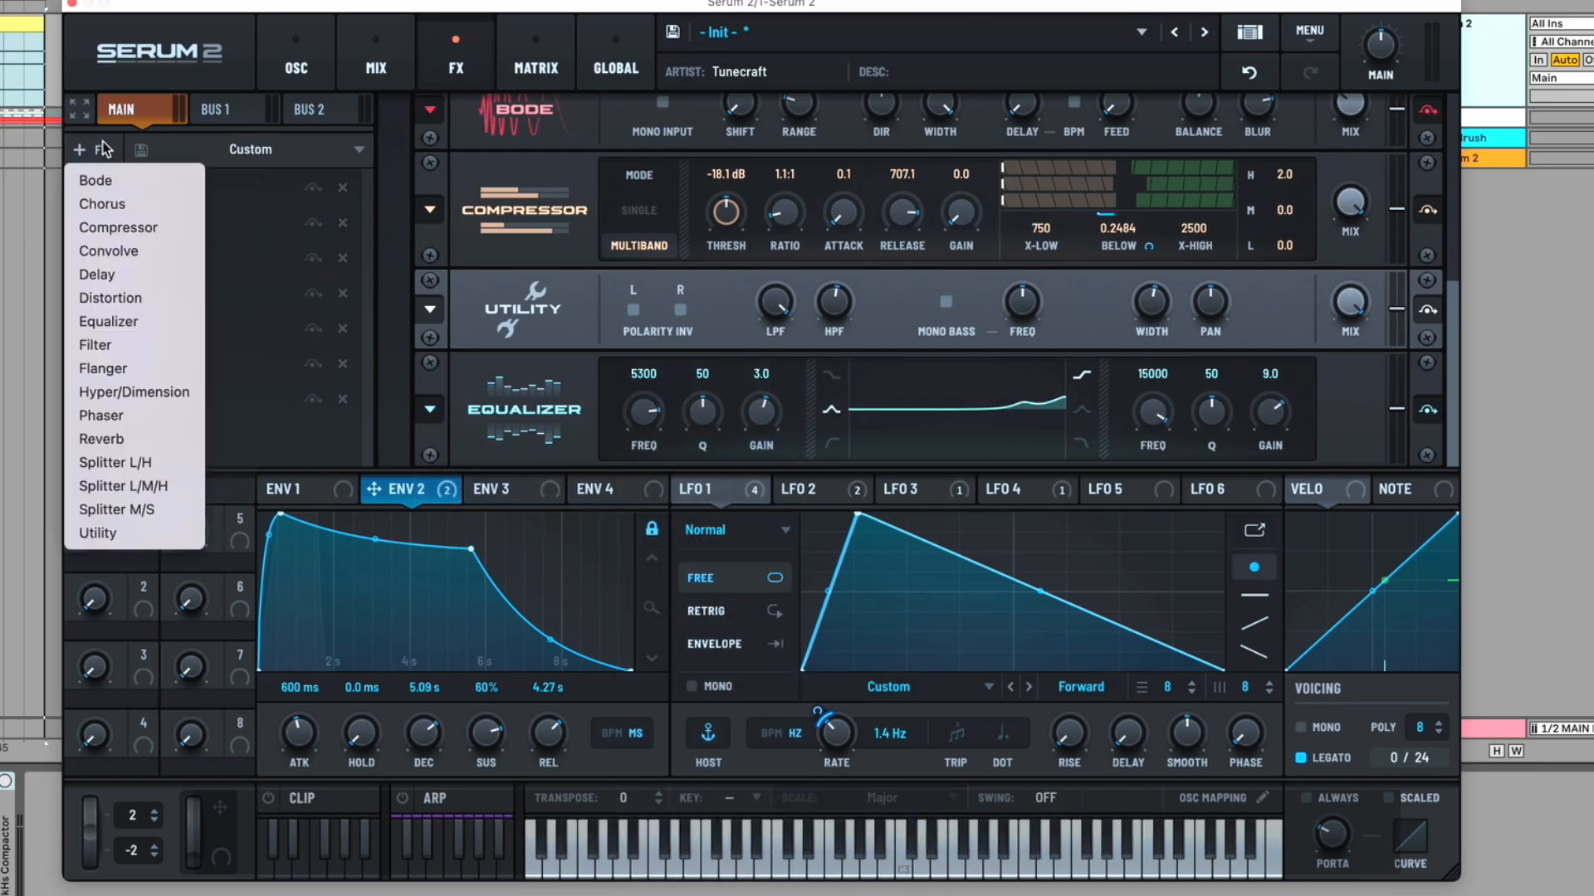
left_click(171, 230)
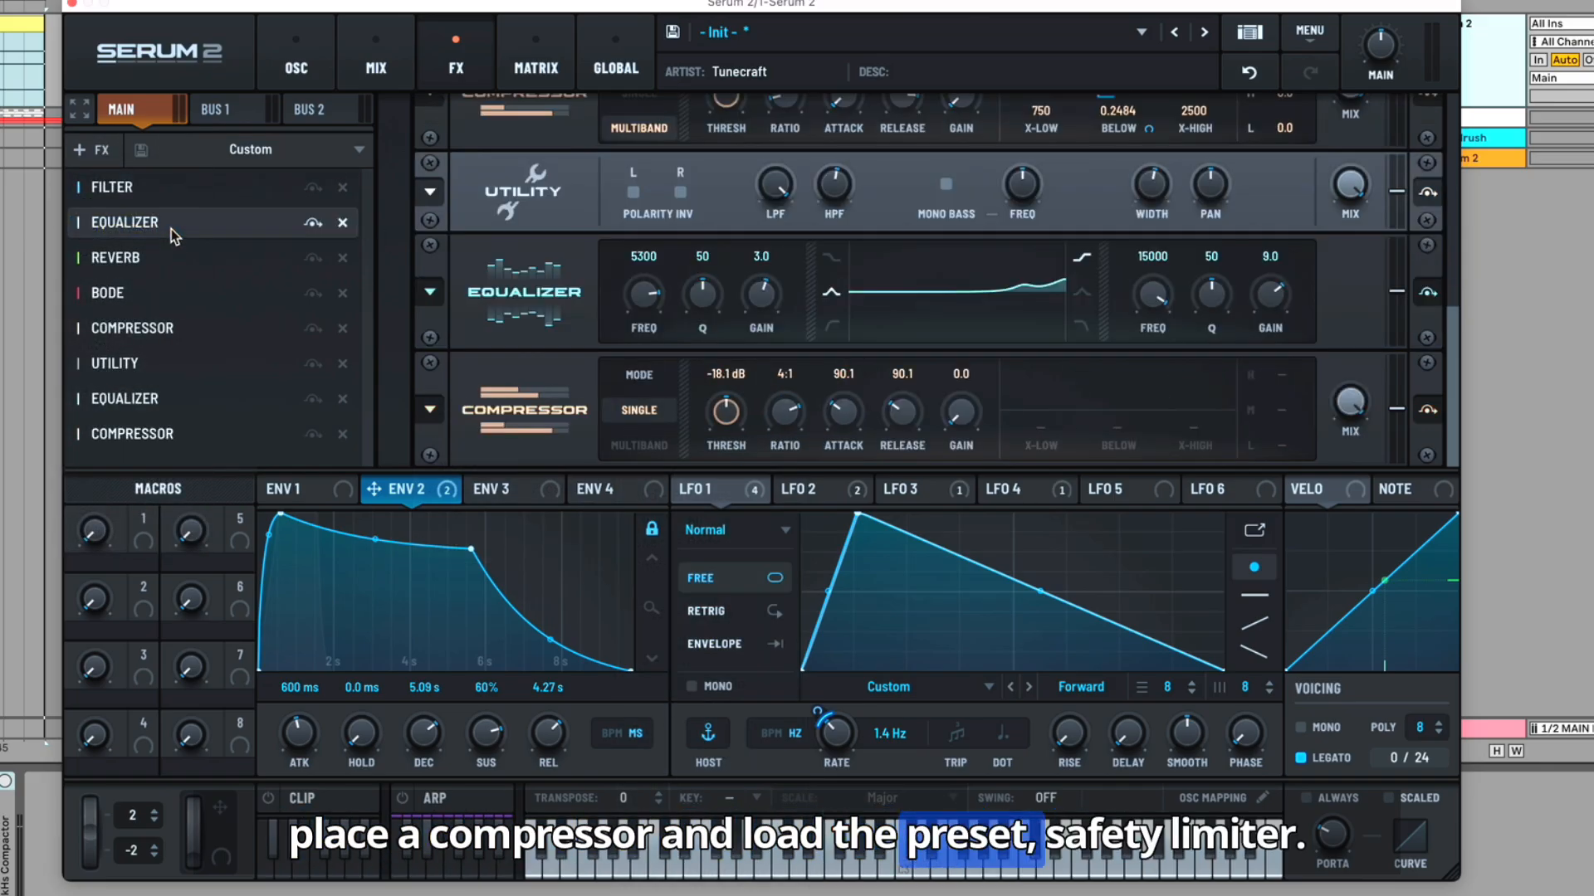
left_click(430, 408)
mouse_move(451, 406)
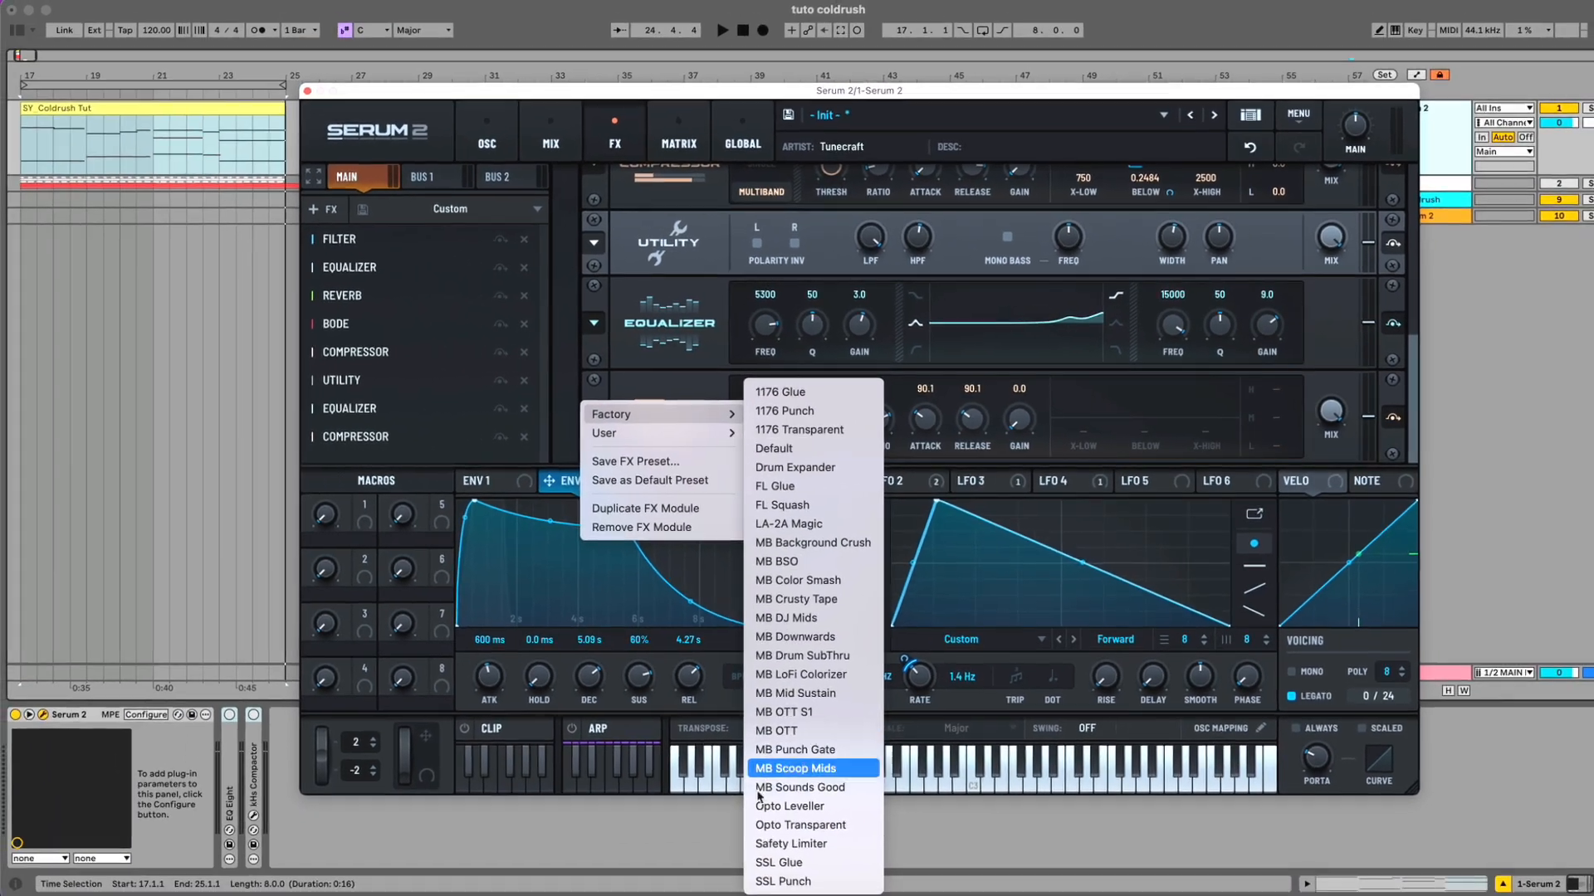
left_click(843, 852)
Play back the patch through the full effects chain while moving the filter effect's cutoff
key("space")
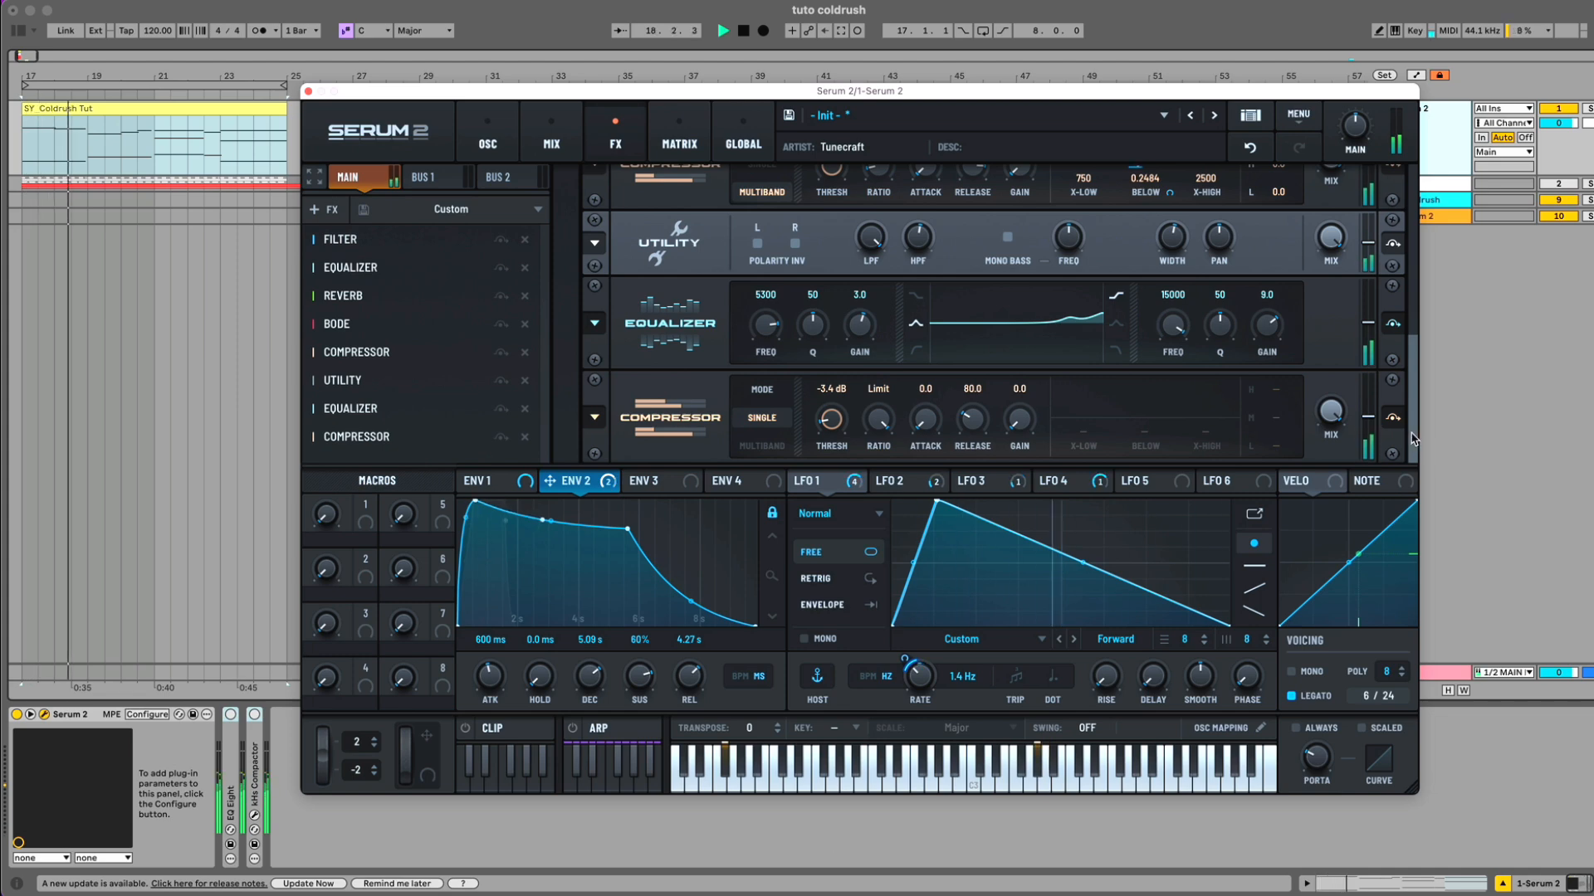
scroll(843, 199, "up", 5)
mouse_move(860, 208)
left_mouse_down()
mouse_move(873, 160)
mouse_move(855, 225)
mouse_move(858, 209)
left_mouse_up()
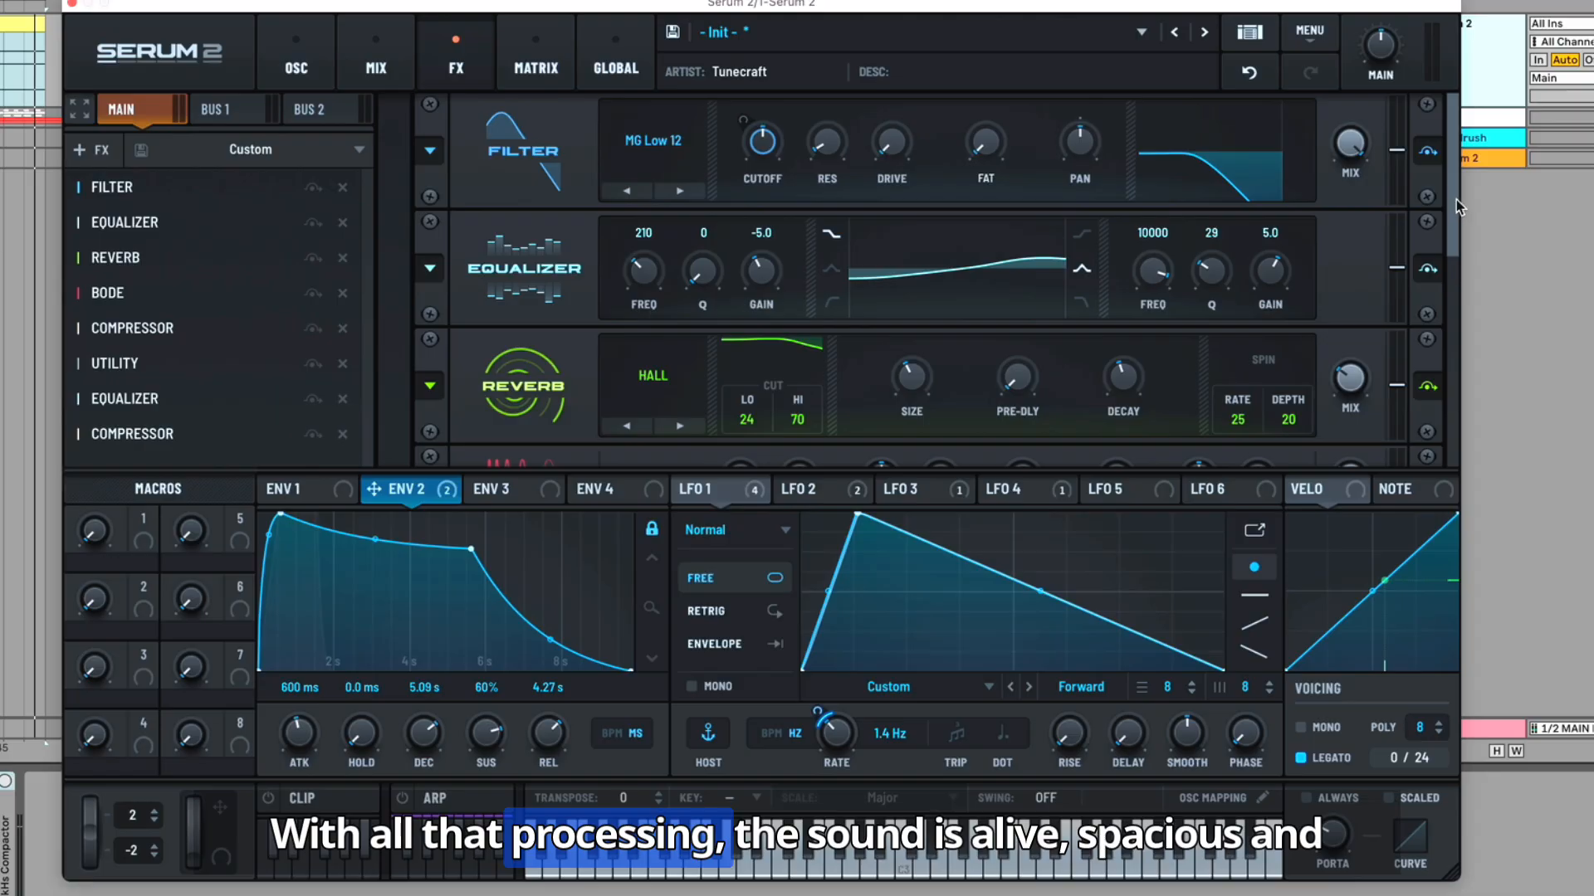
Bypass the effects and re-enable them one by one during playback, from the filter down to the final compressor
left_click_drag(1415, 247, 1451, 449)
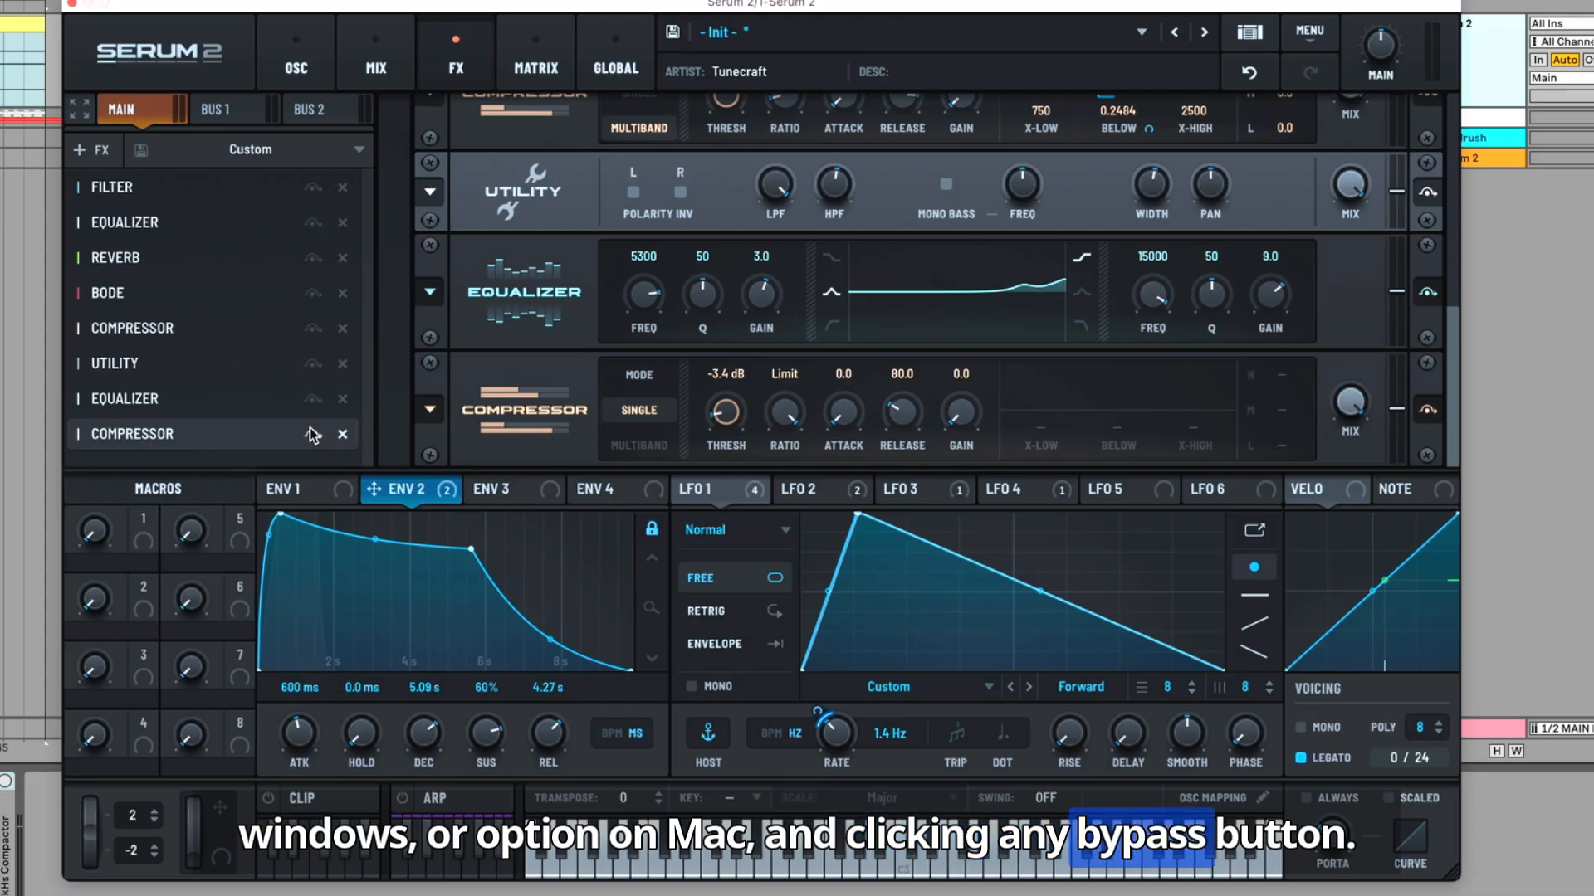
left_click(320, 198)
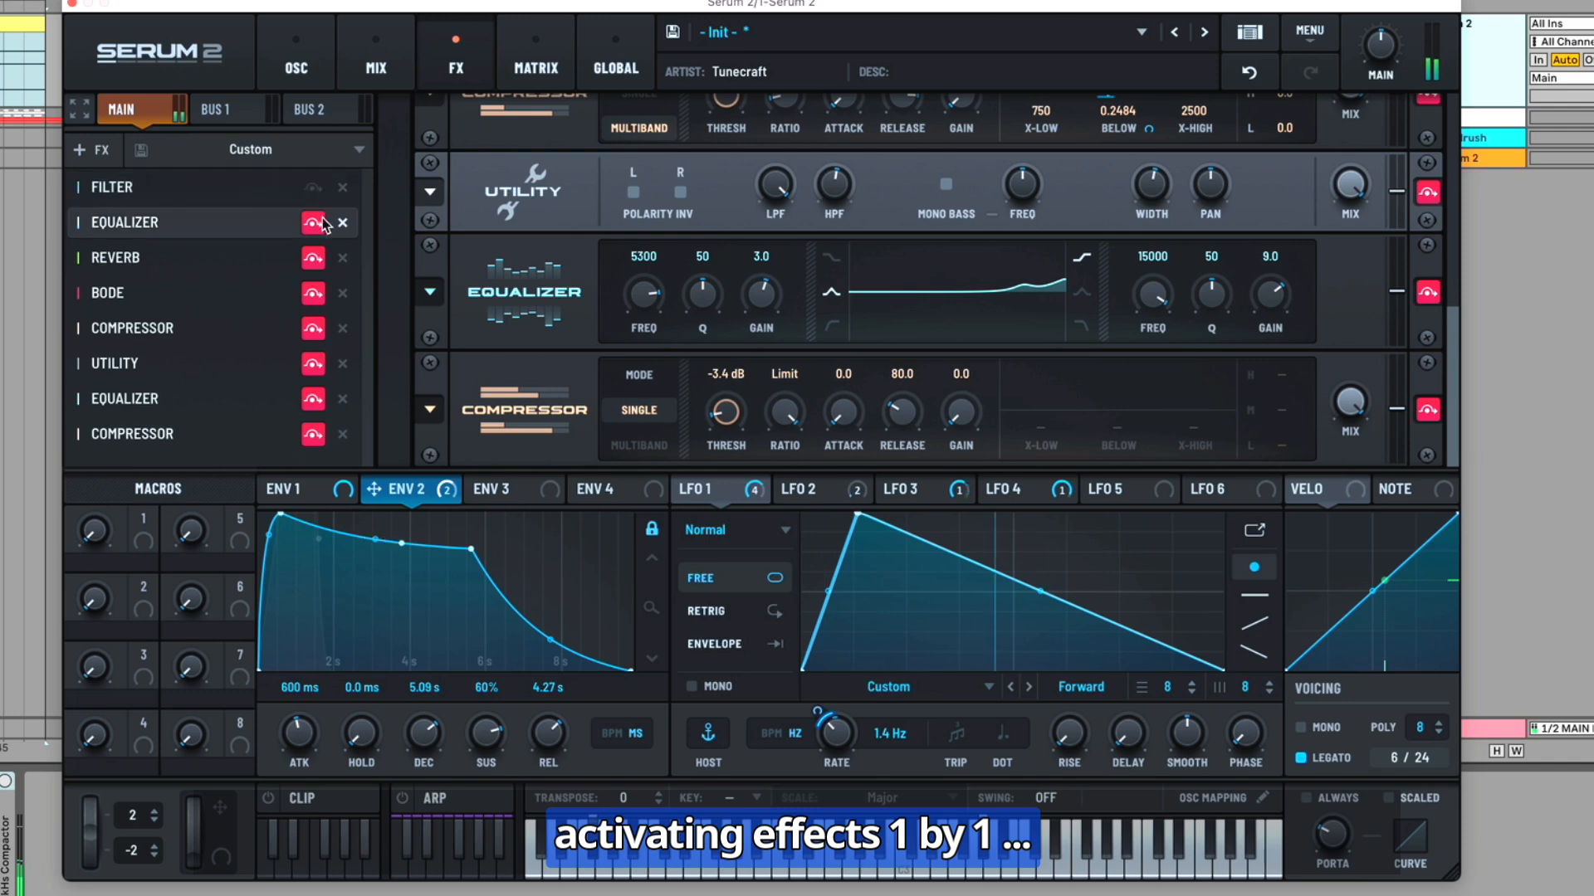
left_click(313, 261)
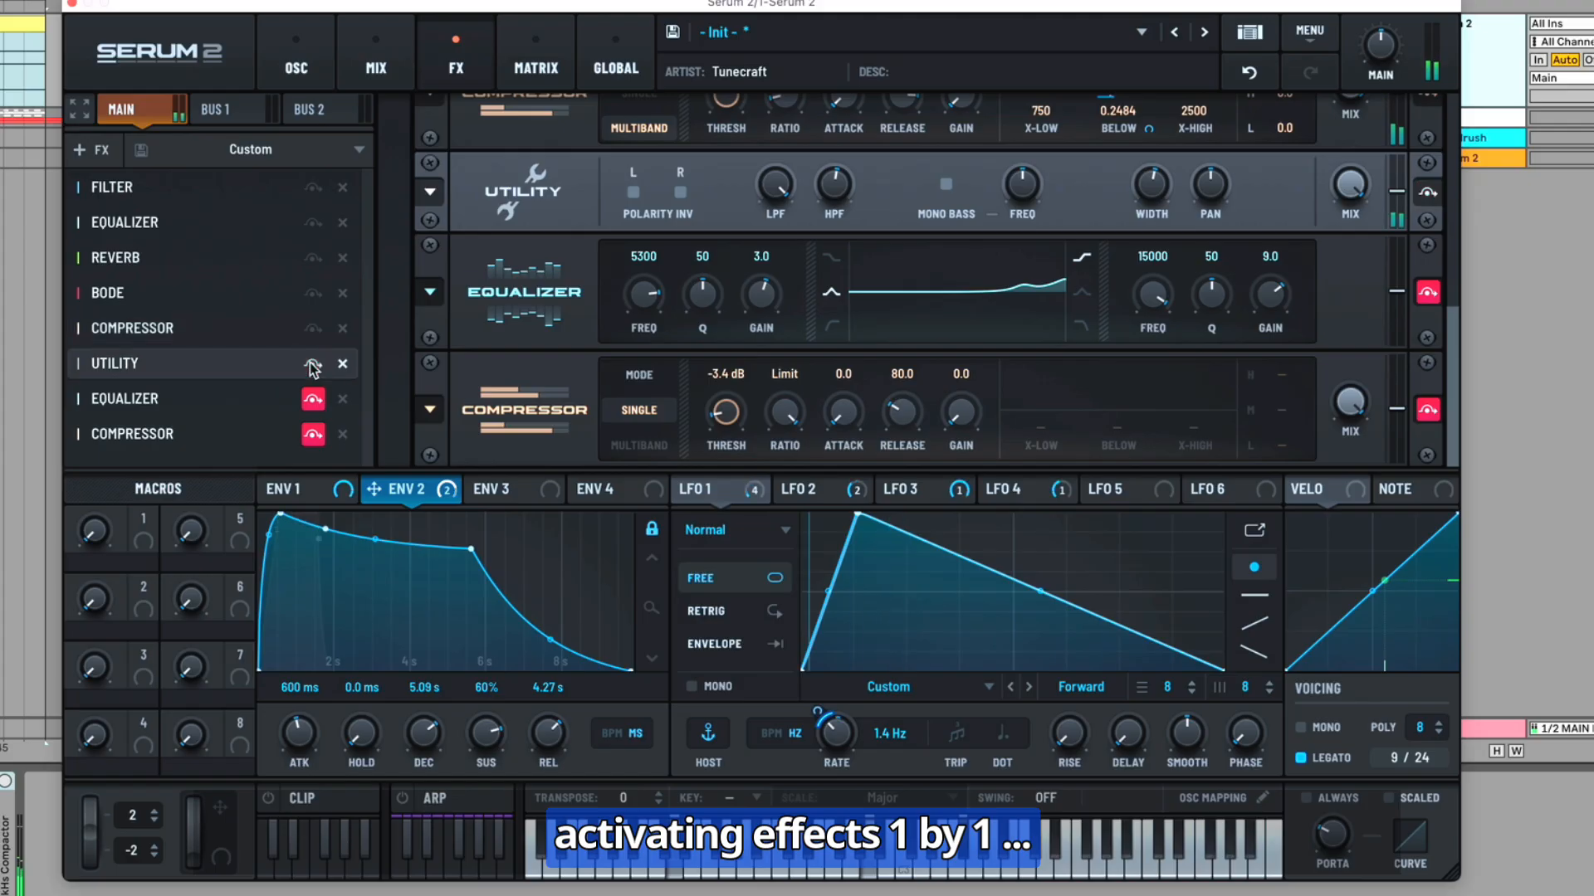
left_click(313, 433)
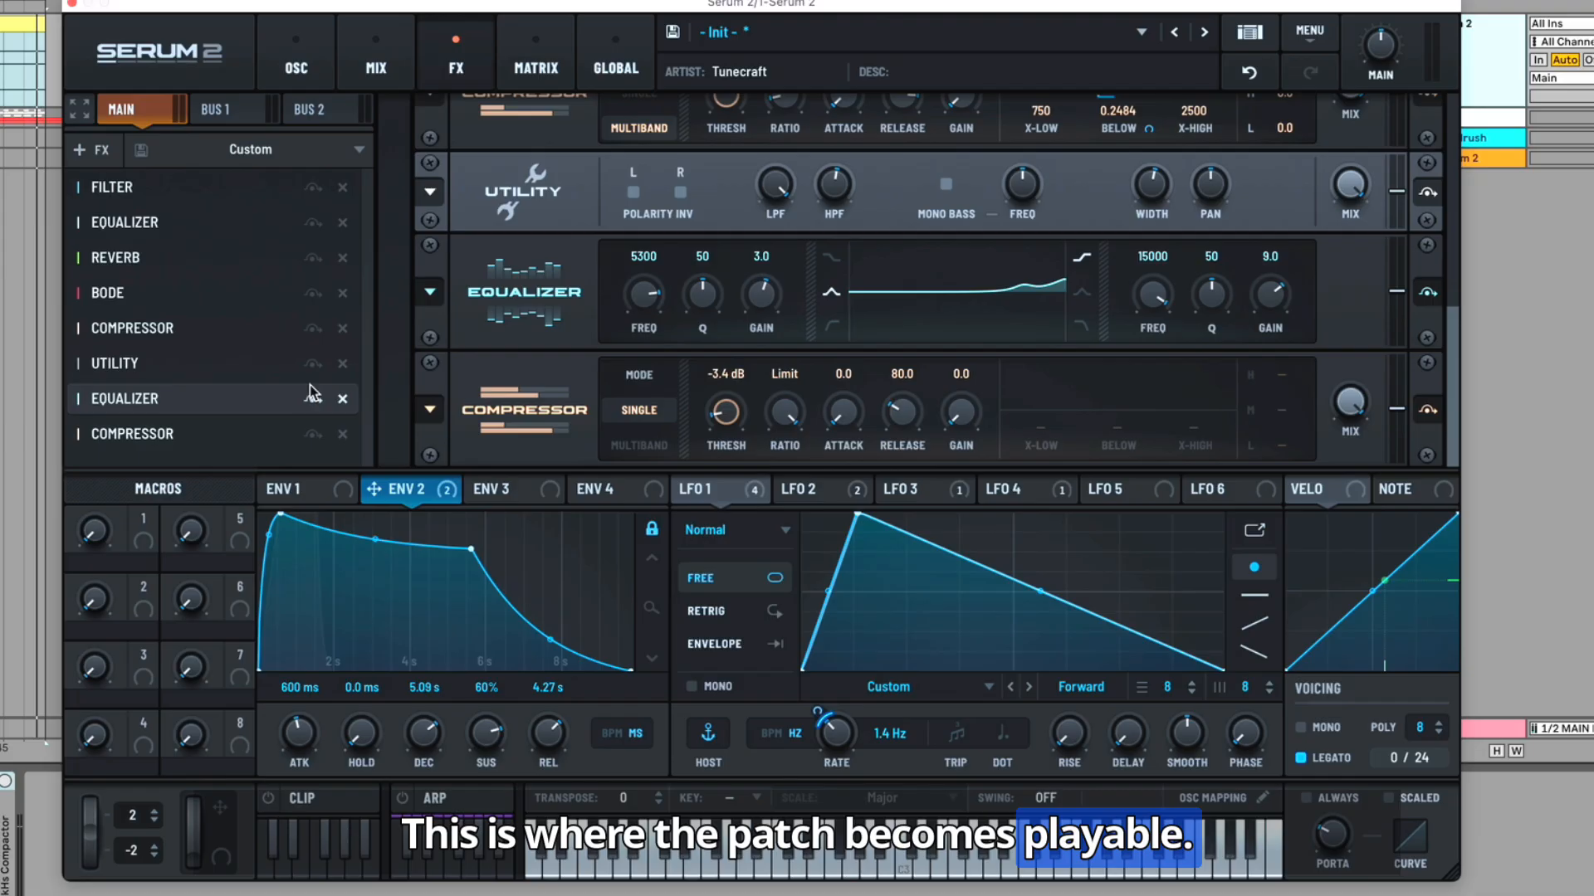
Assign Macro 1 to Filter 1's cutoff as a bipolar modulation with an amount of 50%
left_click(296, 67)
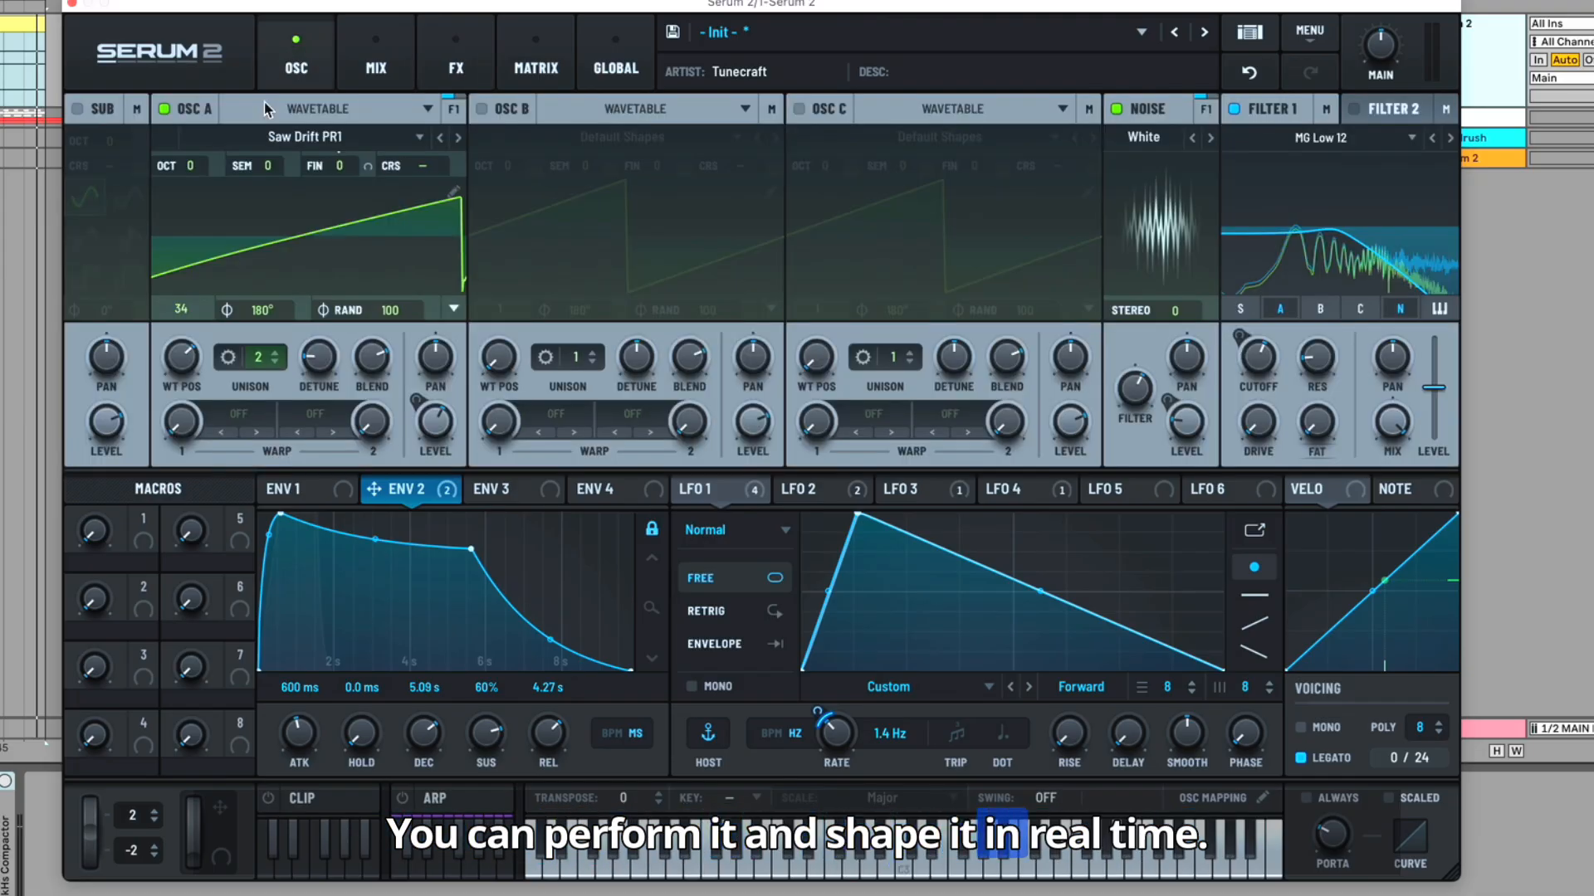
left_click_drag(144, 521, 1259, 357)
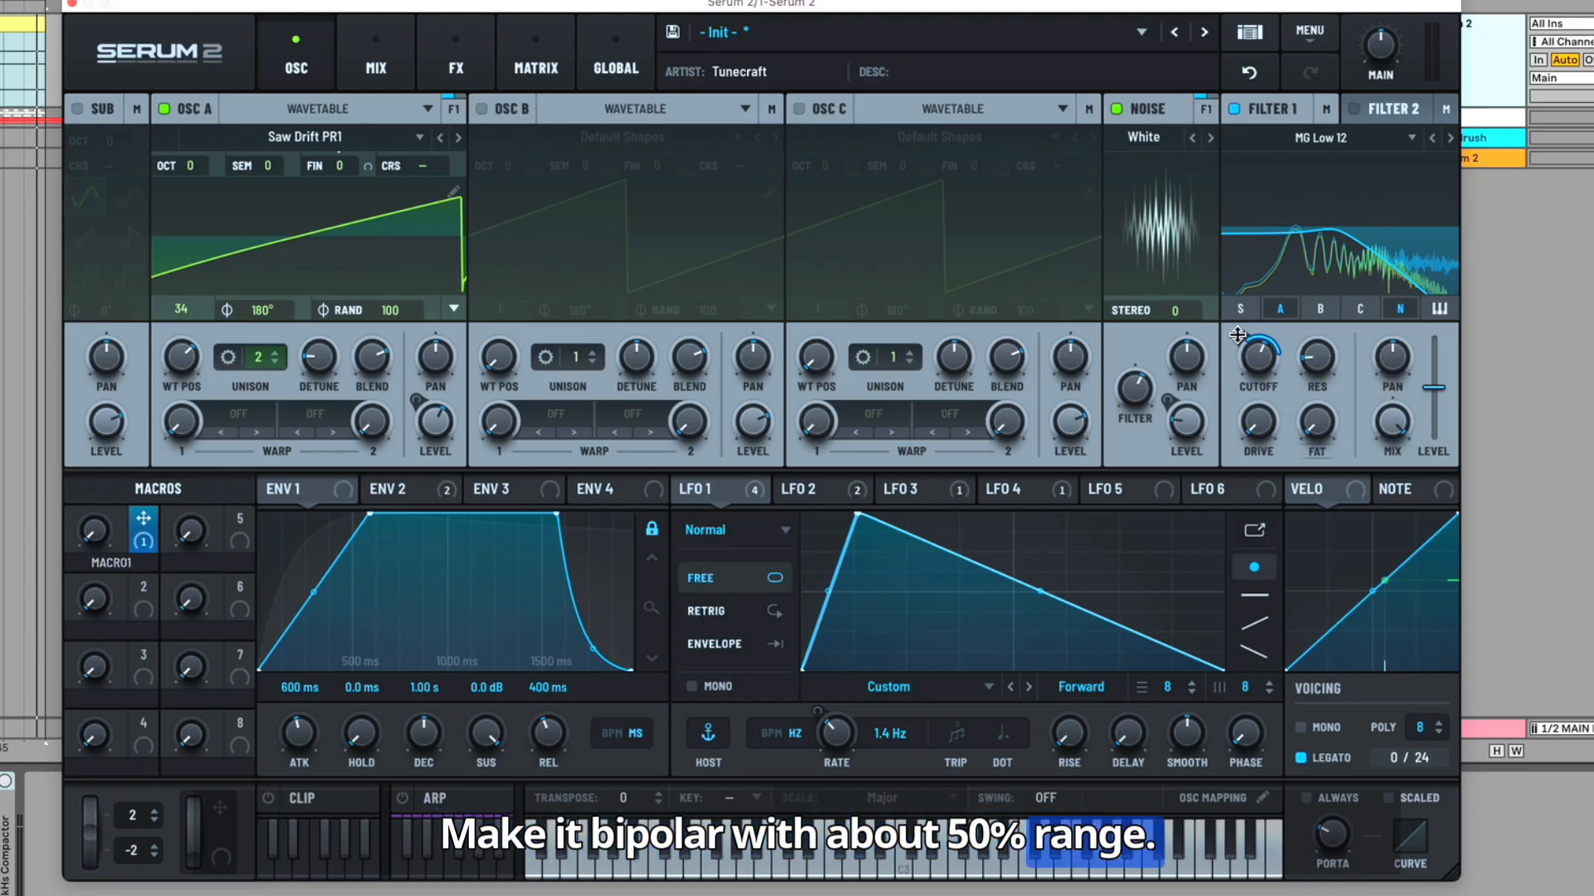
mouse_move(1237, 334)
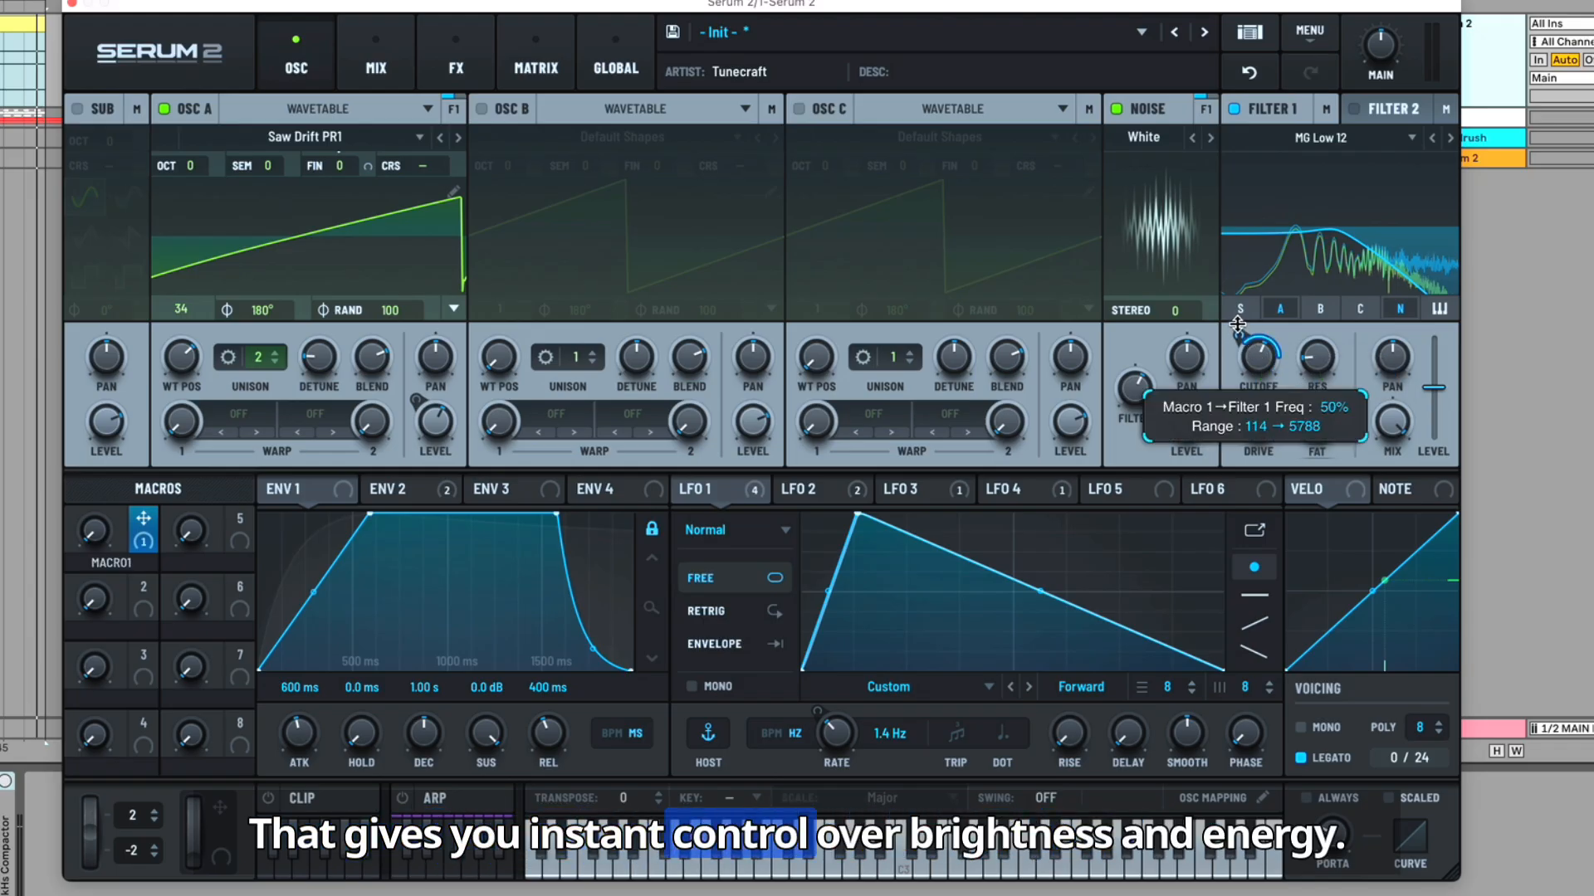
Name Macro 1 "filter" and sweep it during playback, leaving it at its midpoint
double_click(104, 565)
type("fi")
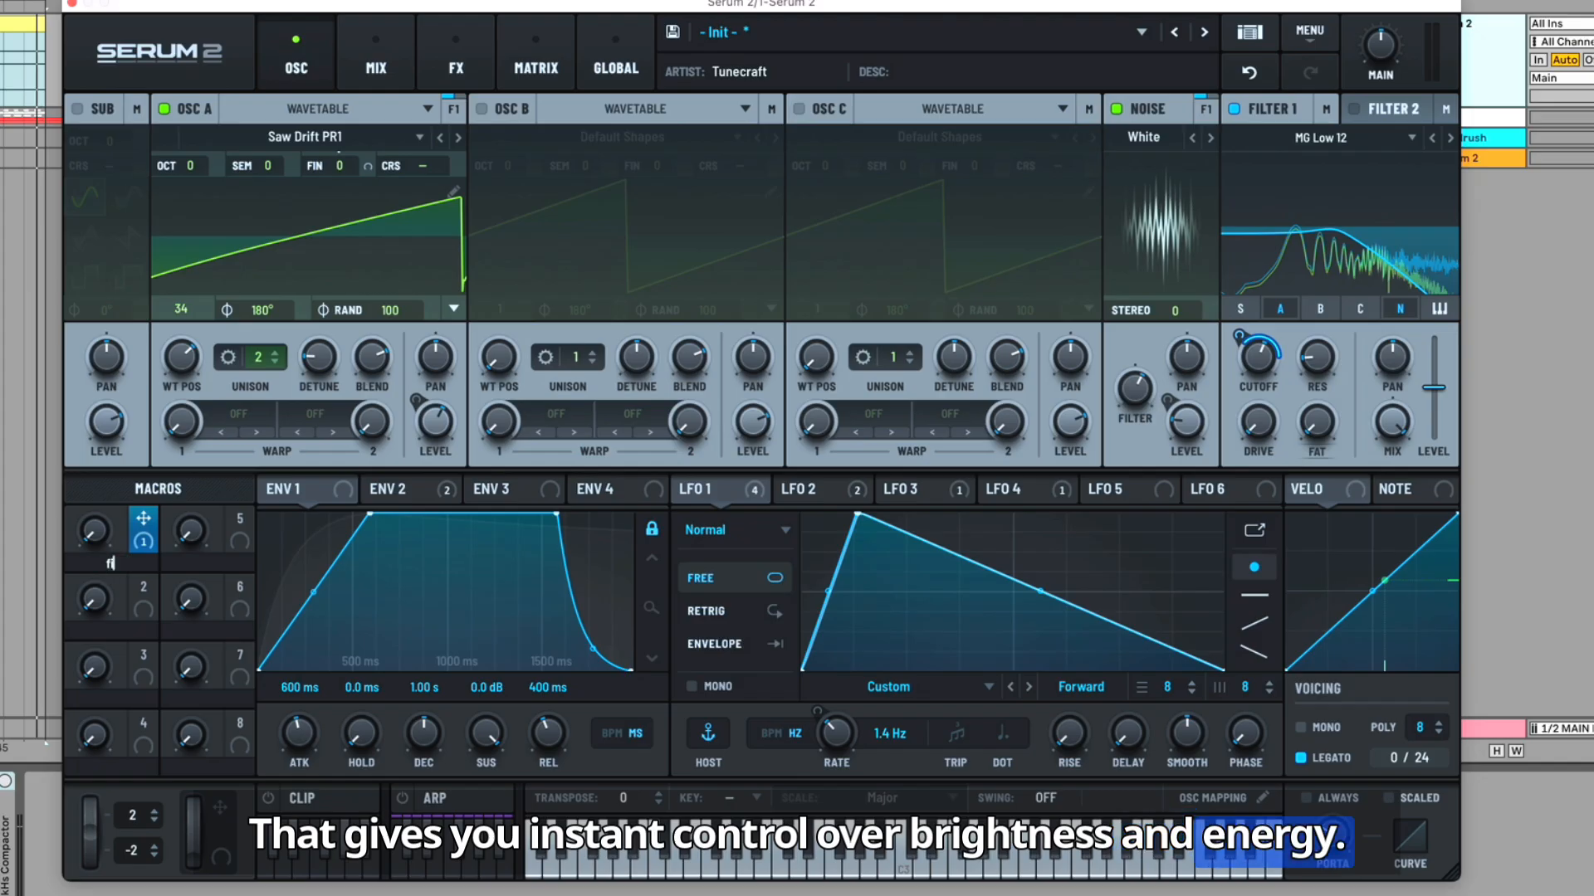
type("lter")
key("Return")
left_click_drag(97, 532, 116, 420)
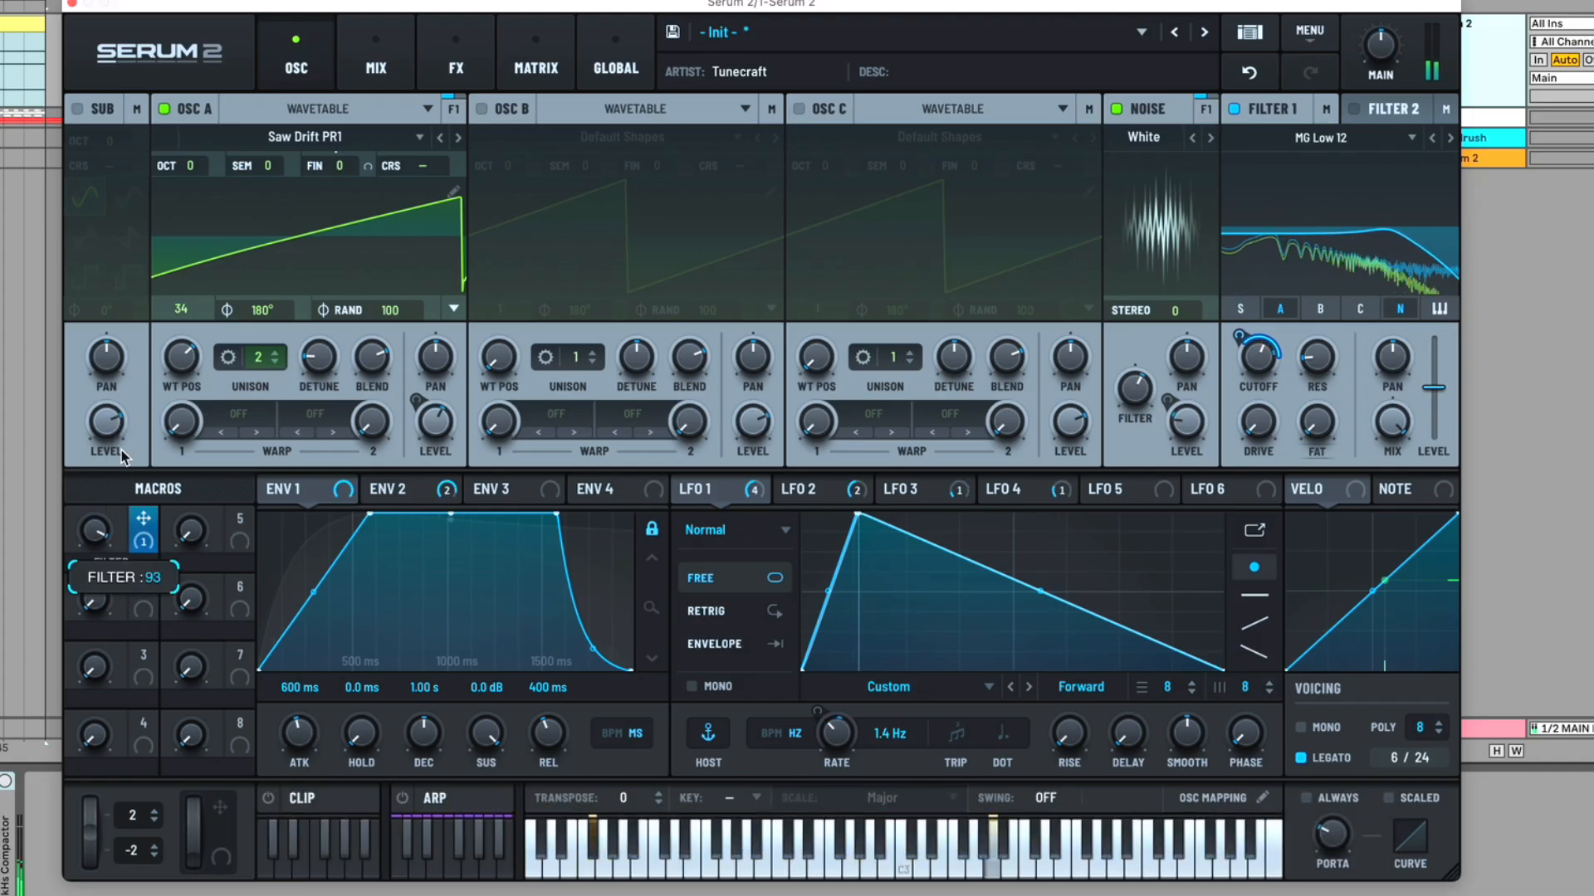
mouse_move(113, 559)
left_mouse_down()
mouse_move(98, 624)
mouse_move(152, 481)
mouse_move(116, 589)
mouse_move(121, 569)
left_mouse_up()
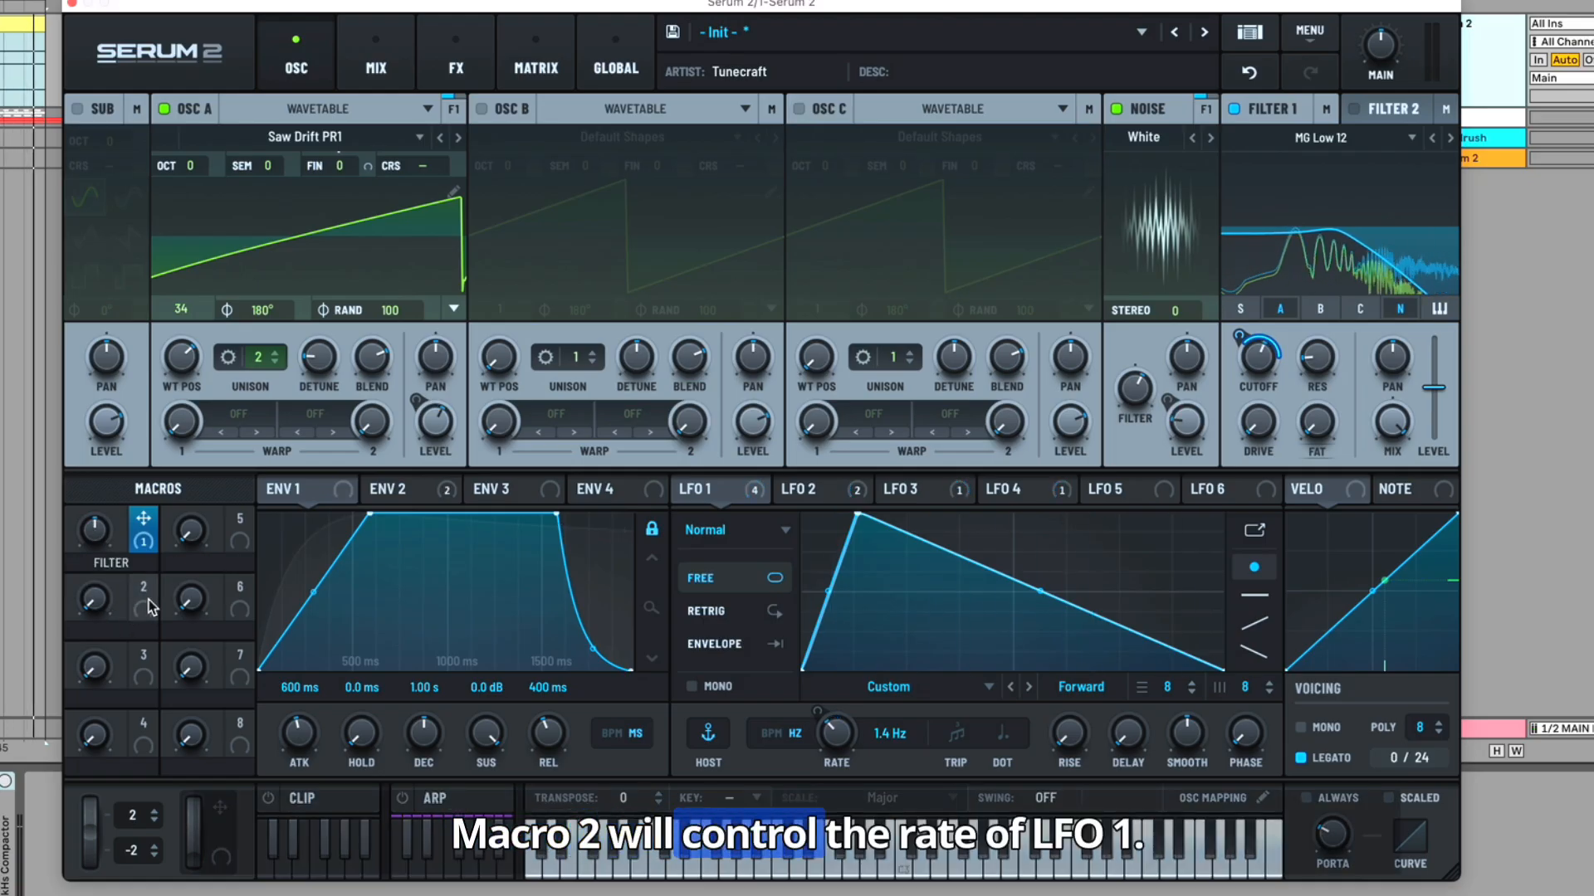
Assign Macro 2 to LFO 1's rate as a bipolar modulation and name the macro "rate"
left_click_drag(148, 595, 812, 776)
left_click(818, 712, "alt+shift")
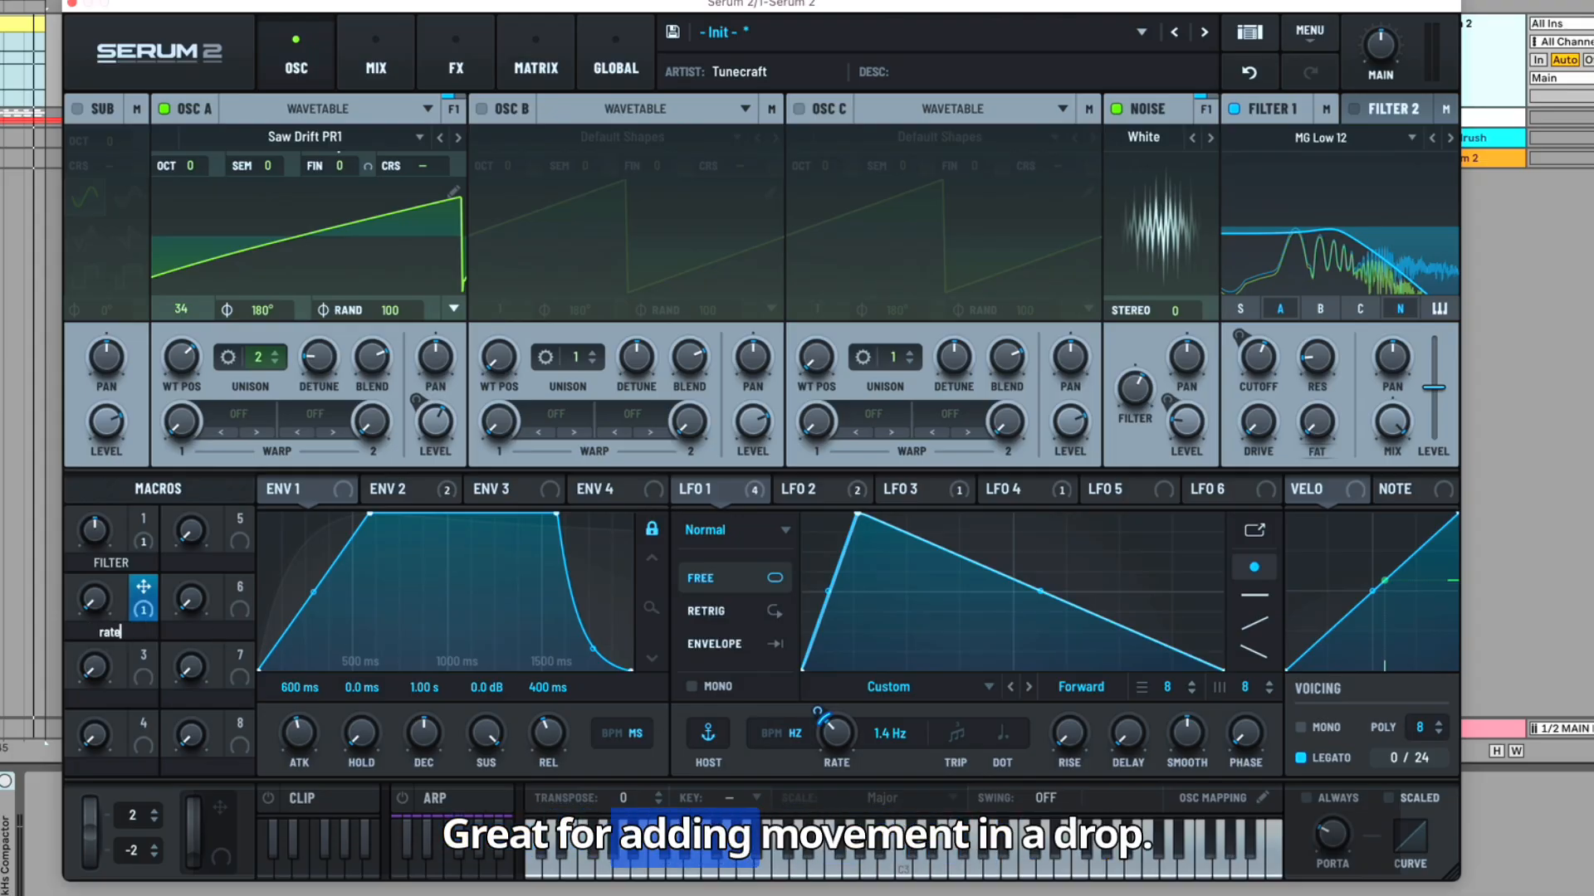
Sweep the Rate macro during playback to hear the LFO speed change, leaving it at its midpoint
left_click_drag(111, 613, 116, 529)
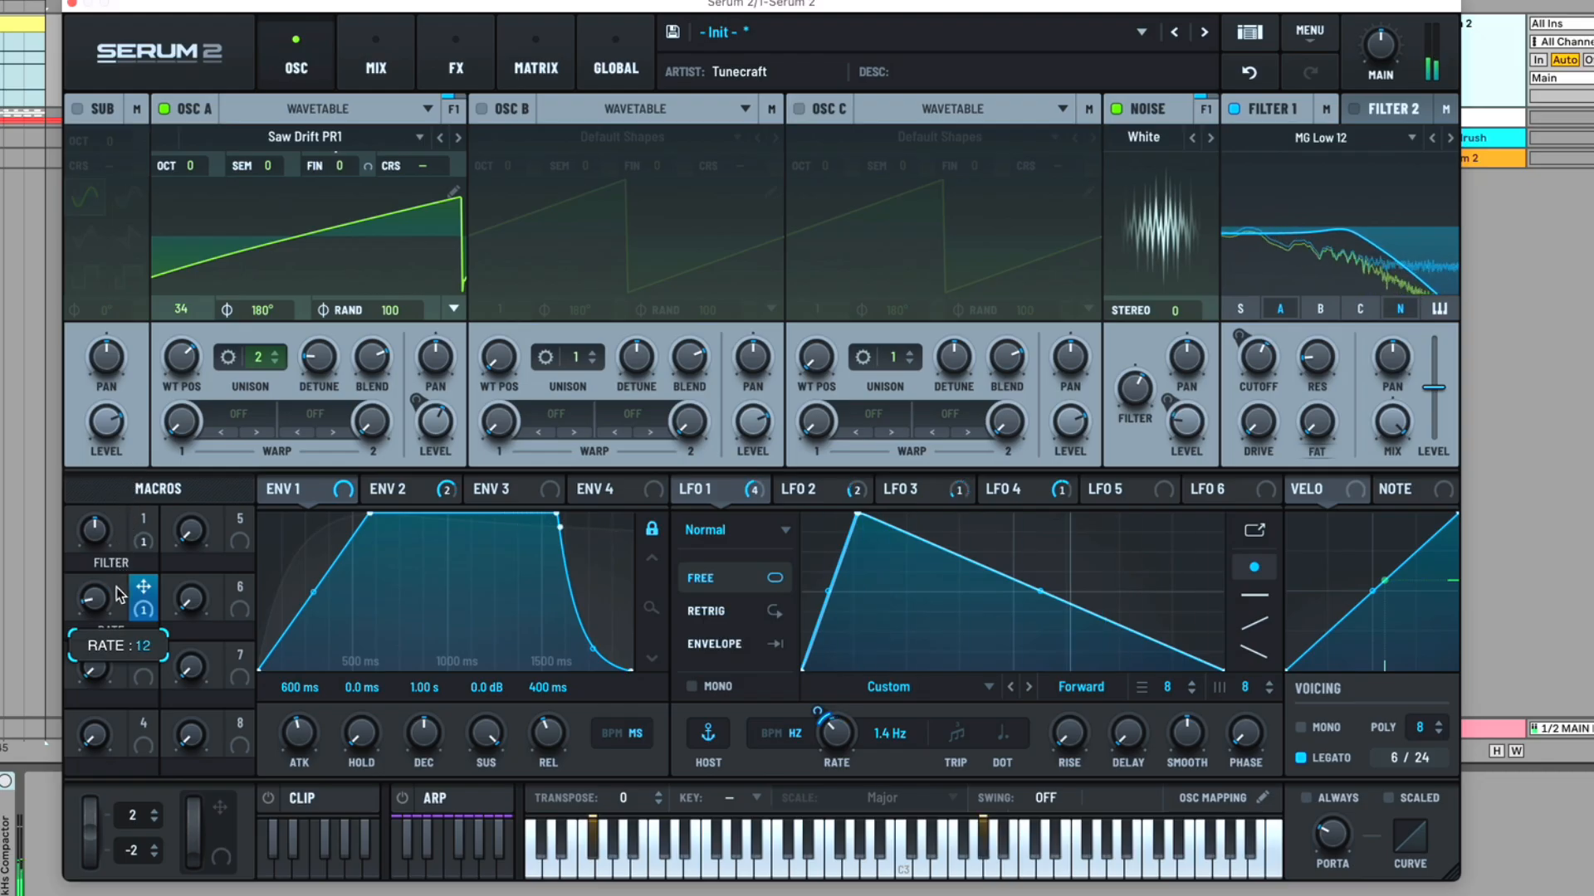
left_click_drag(138, 507, 164, 539)
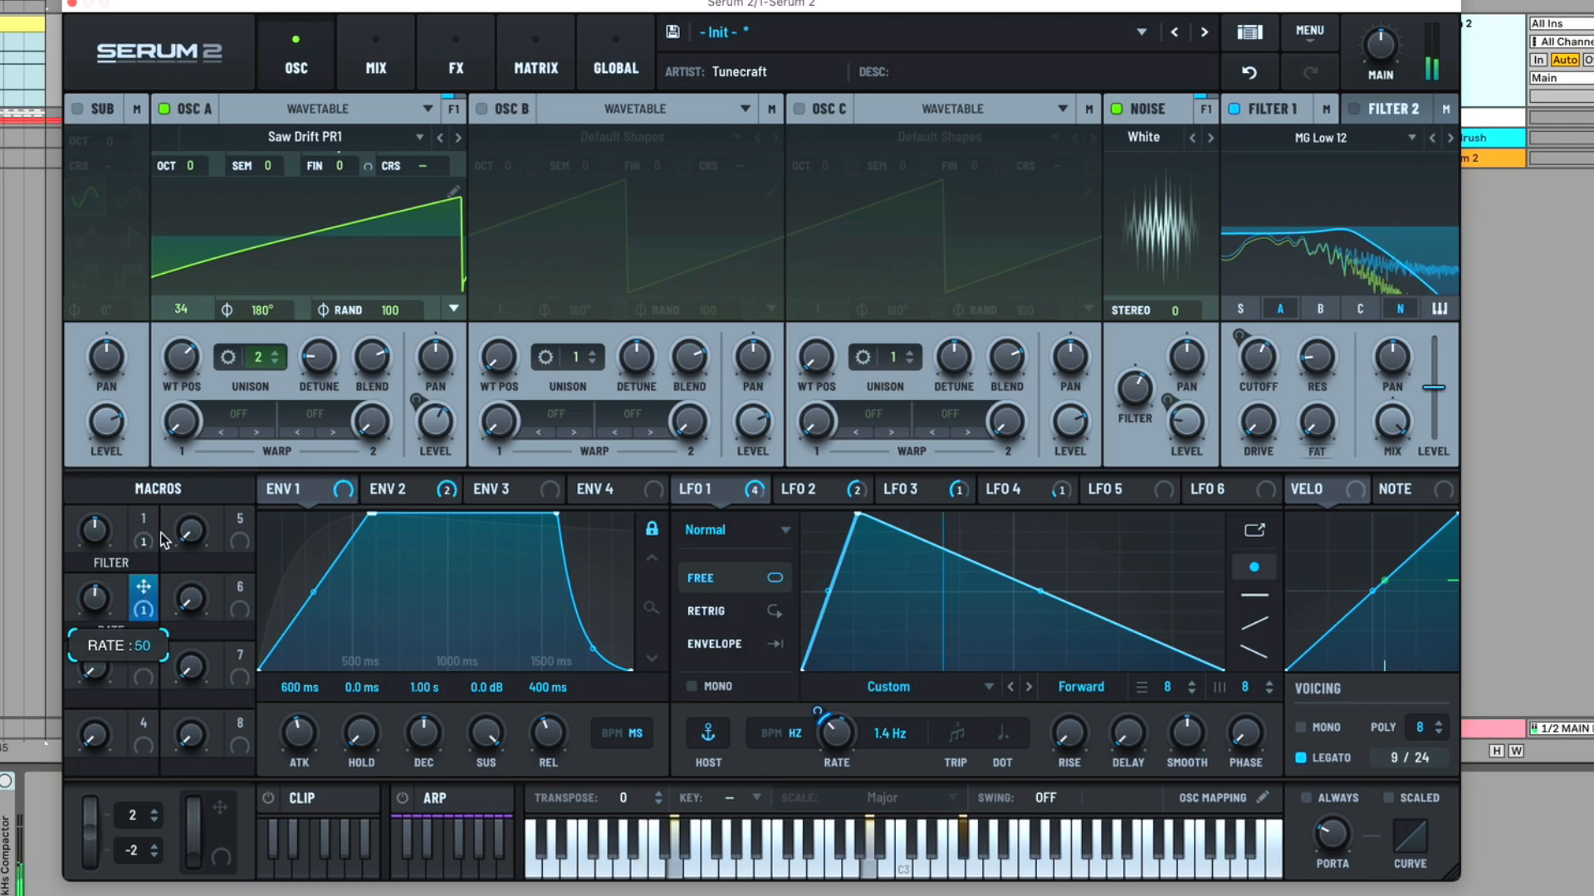
left_click_drag(144, 597, 159, 473)
left_click_drag(100, 528, 105, 567)
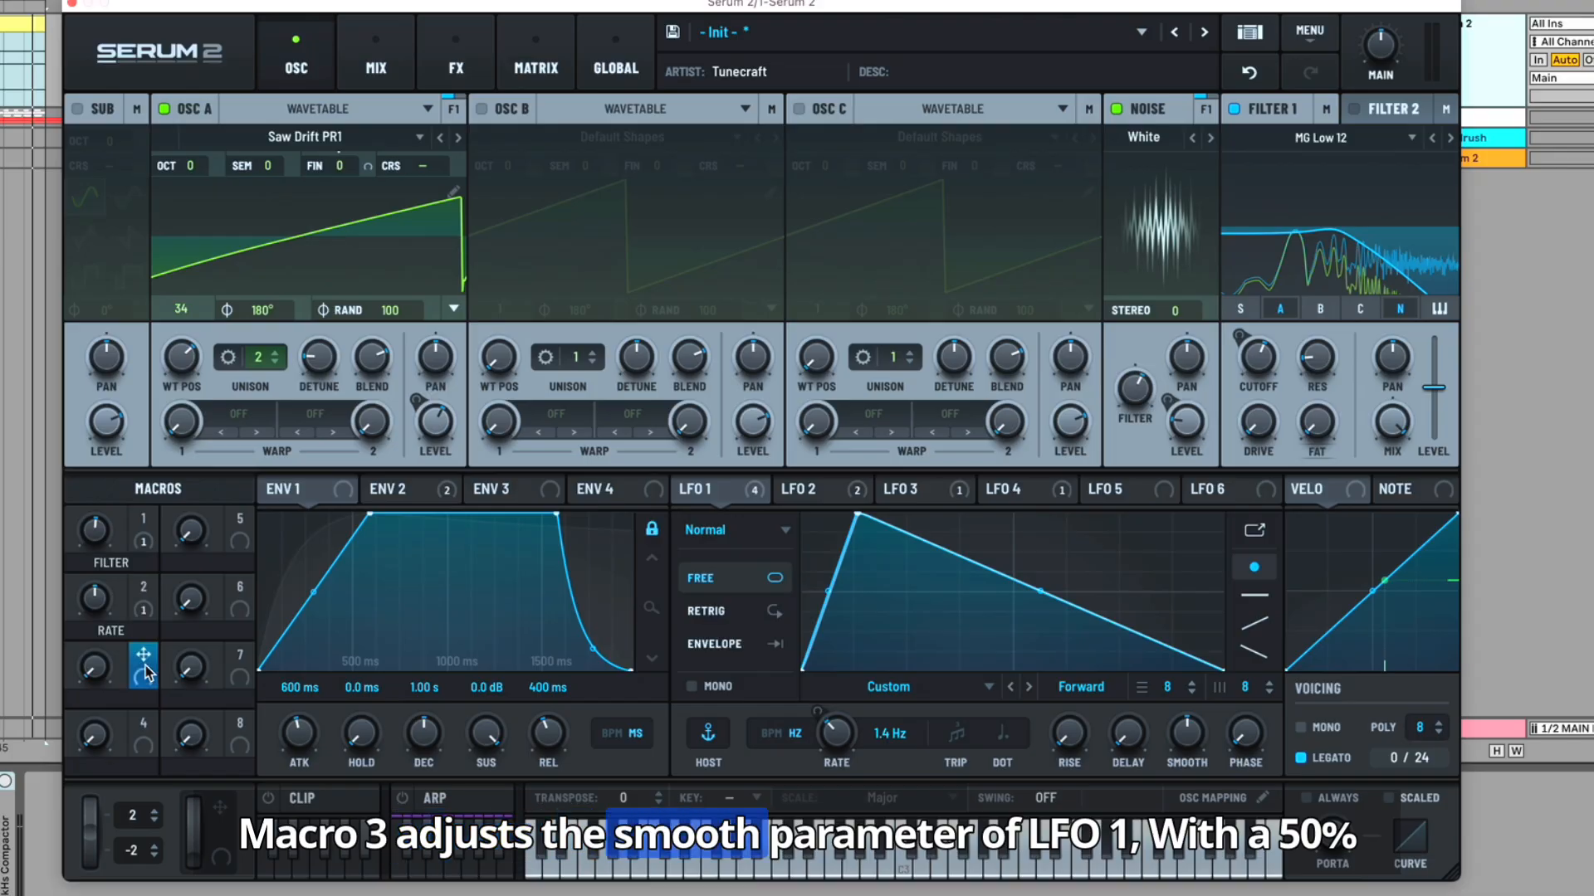
Assign Macro 3 to LFO 1's smooth parameter as a bipolar modulation of 50% and name the macro "smooth"
left_click_drag(144, 665, 1185, 732)
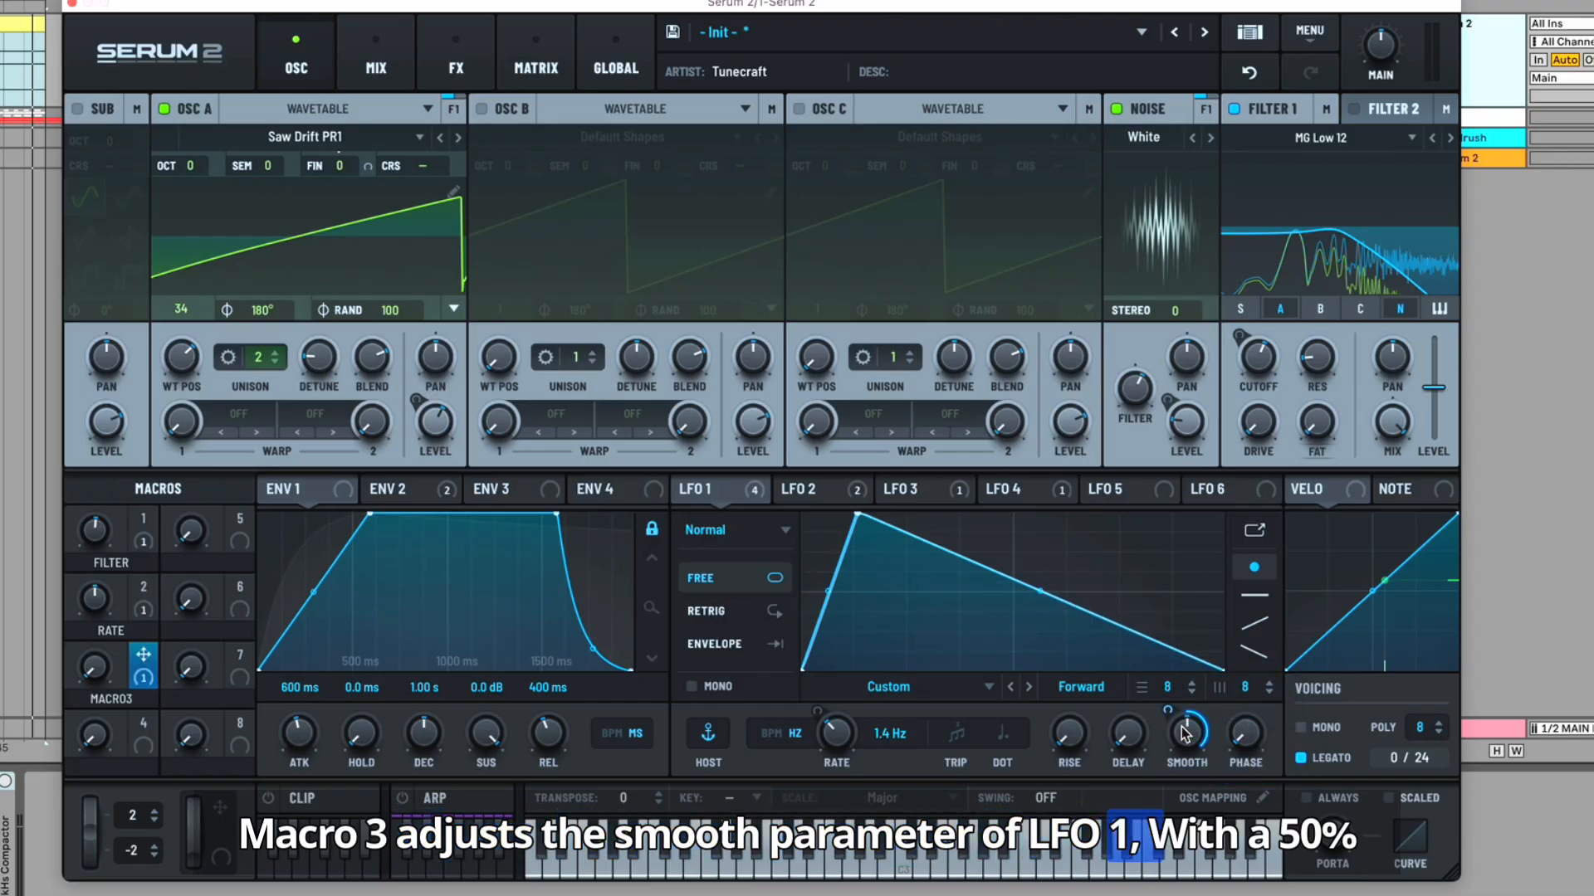
left_click(1164, 708, "alt+shift")
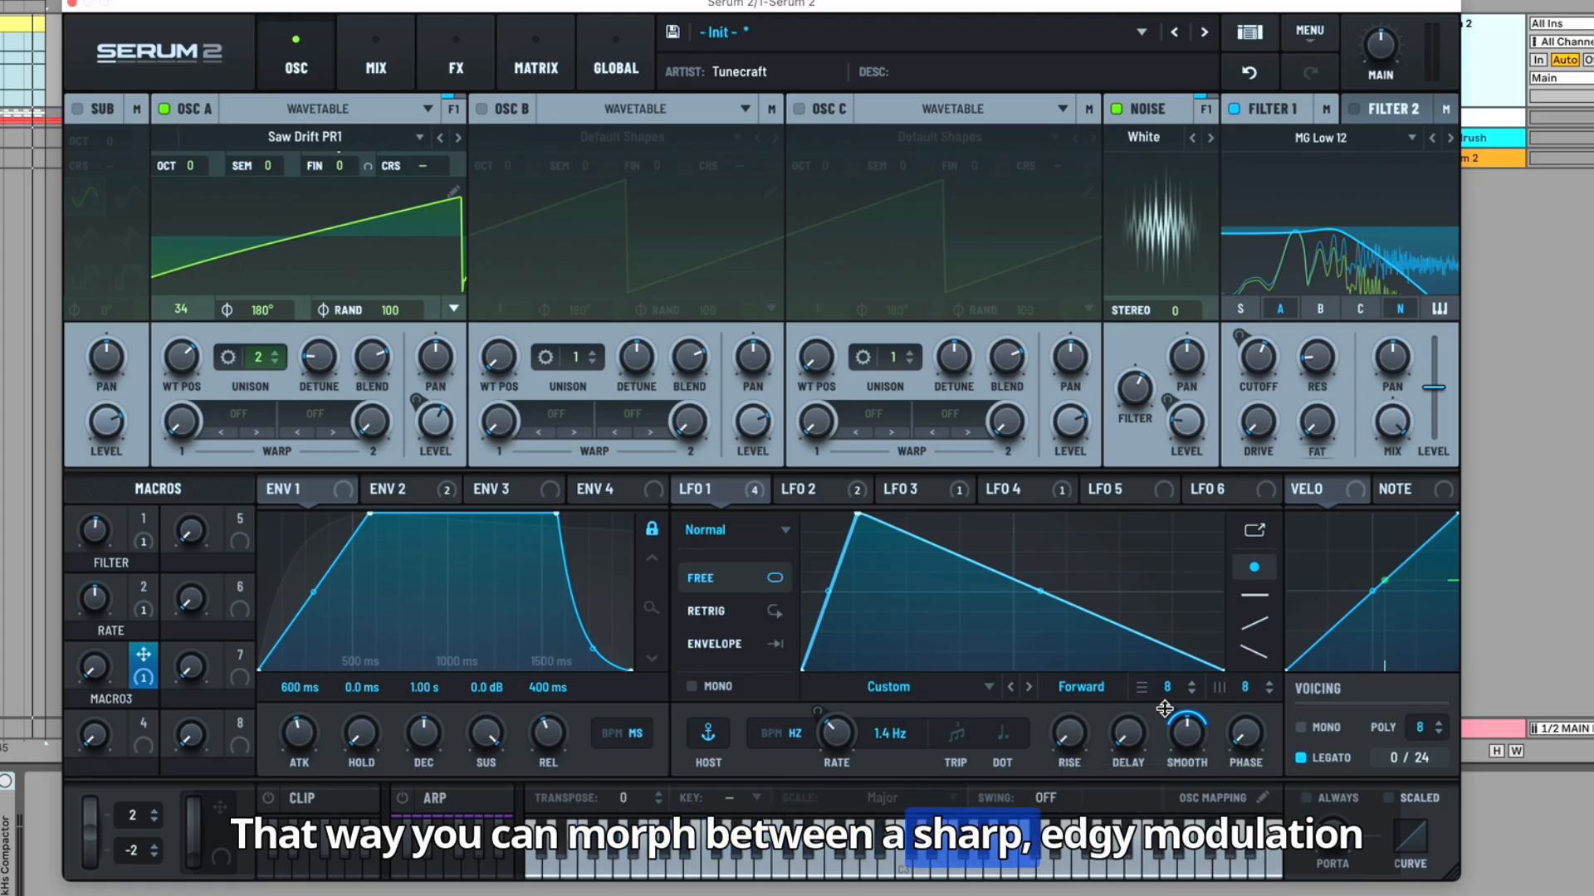
double_click(111, 699)
type("smooth")
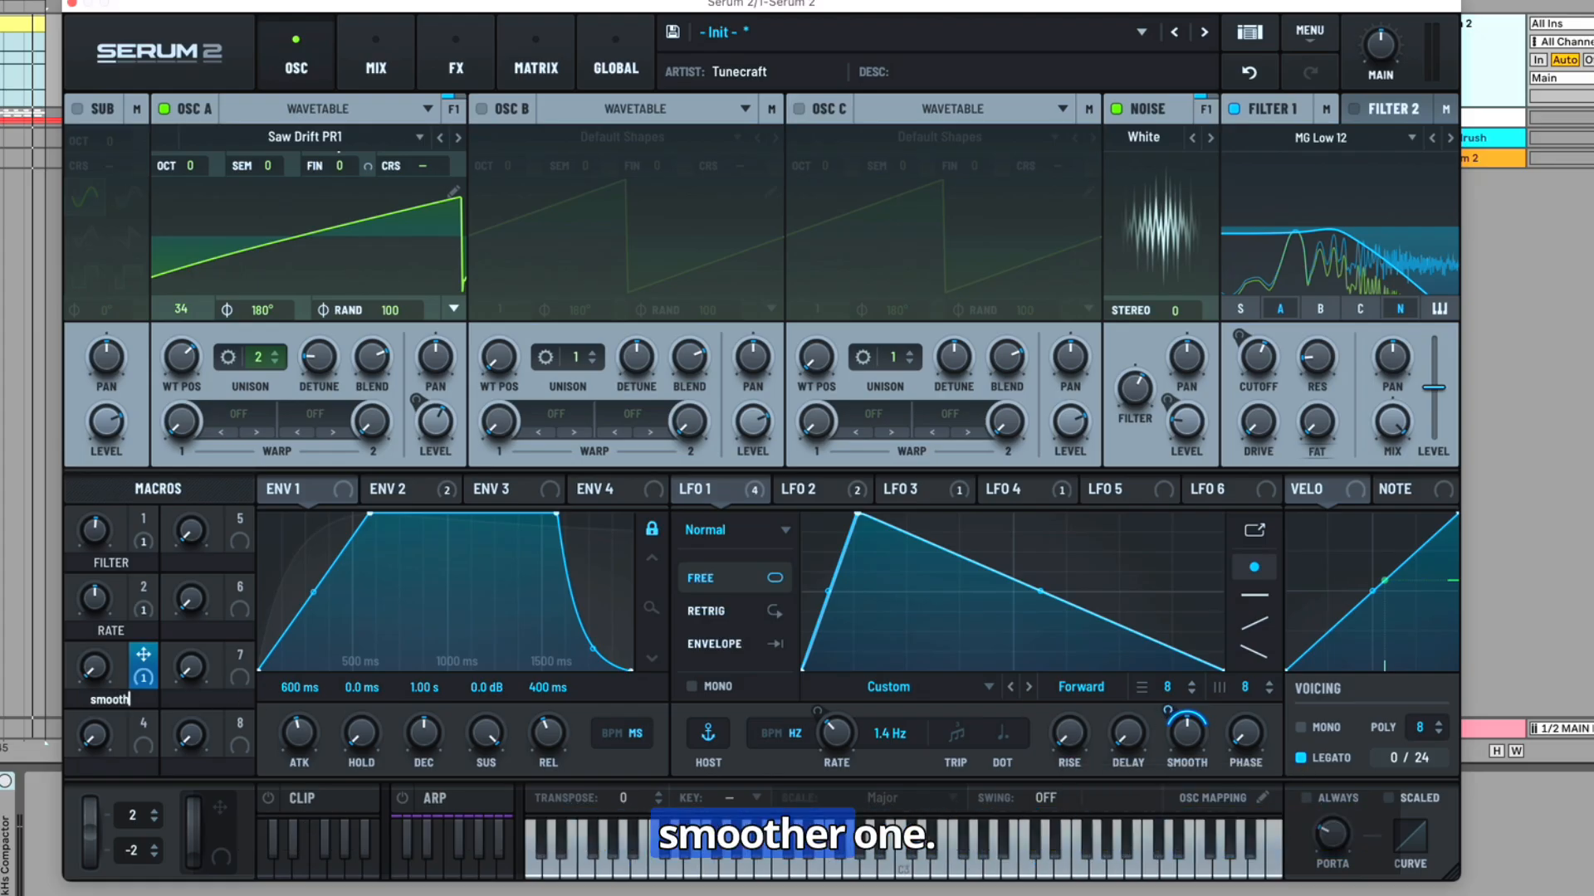
key("Return")
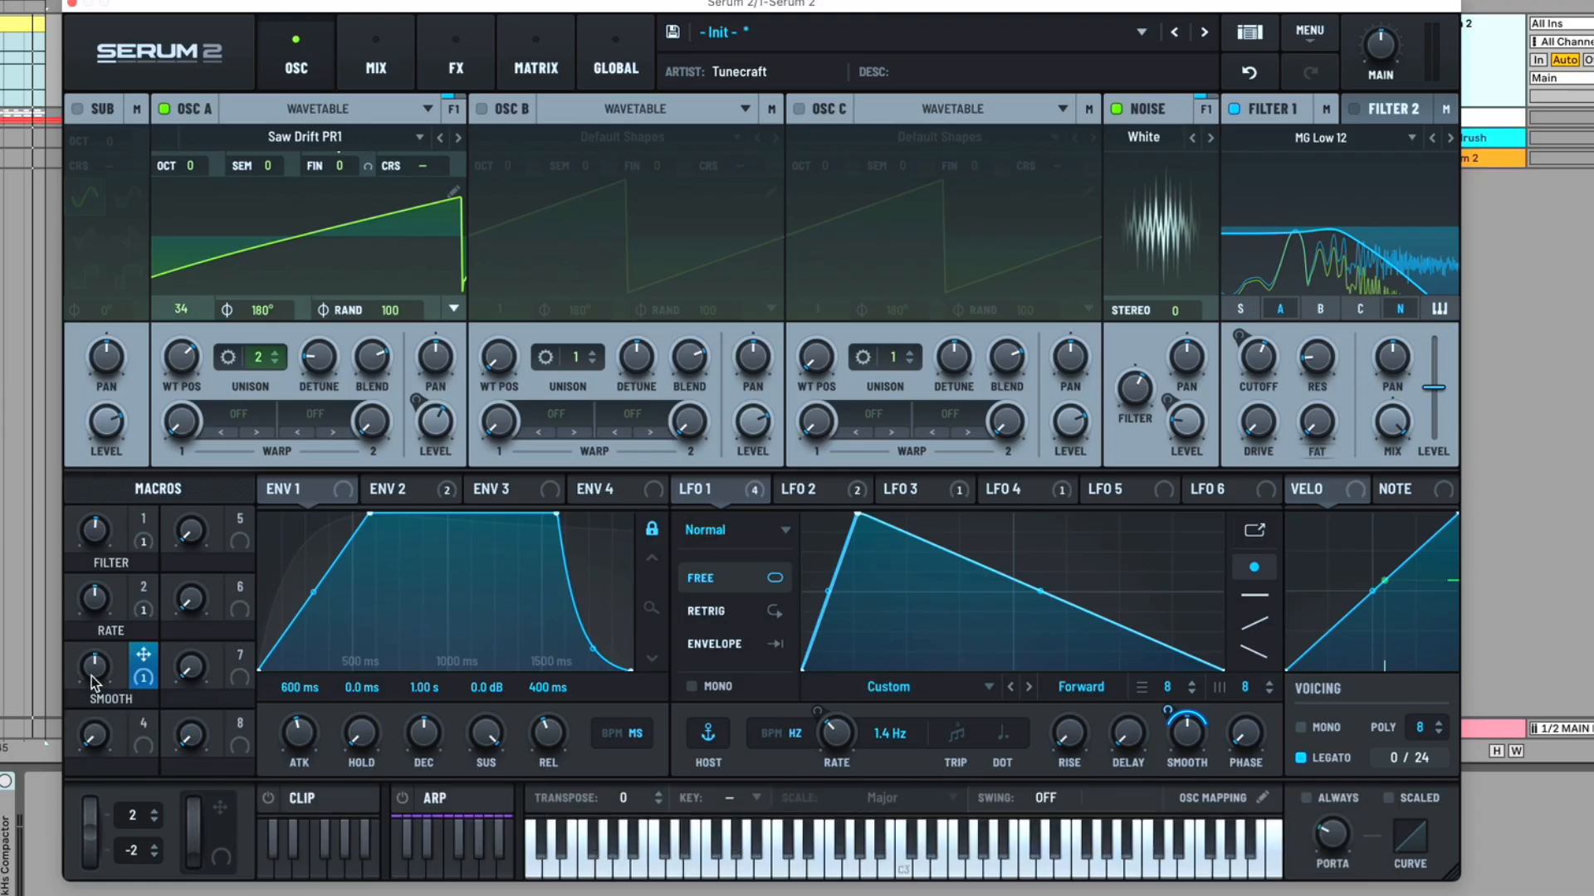
Sweep the Smooth macro down and up during playback, leaving it at its midpoint
mouse_move(94, 671)
left_mouse_down()
mouse_move(107, 566)
mouse_move(63, 826)
mouse_move(106, 682)
left_mouse_up()
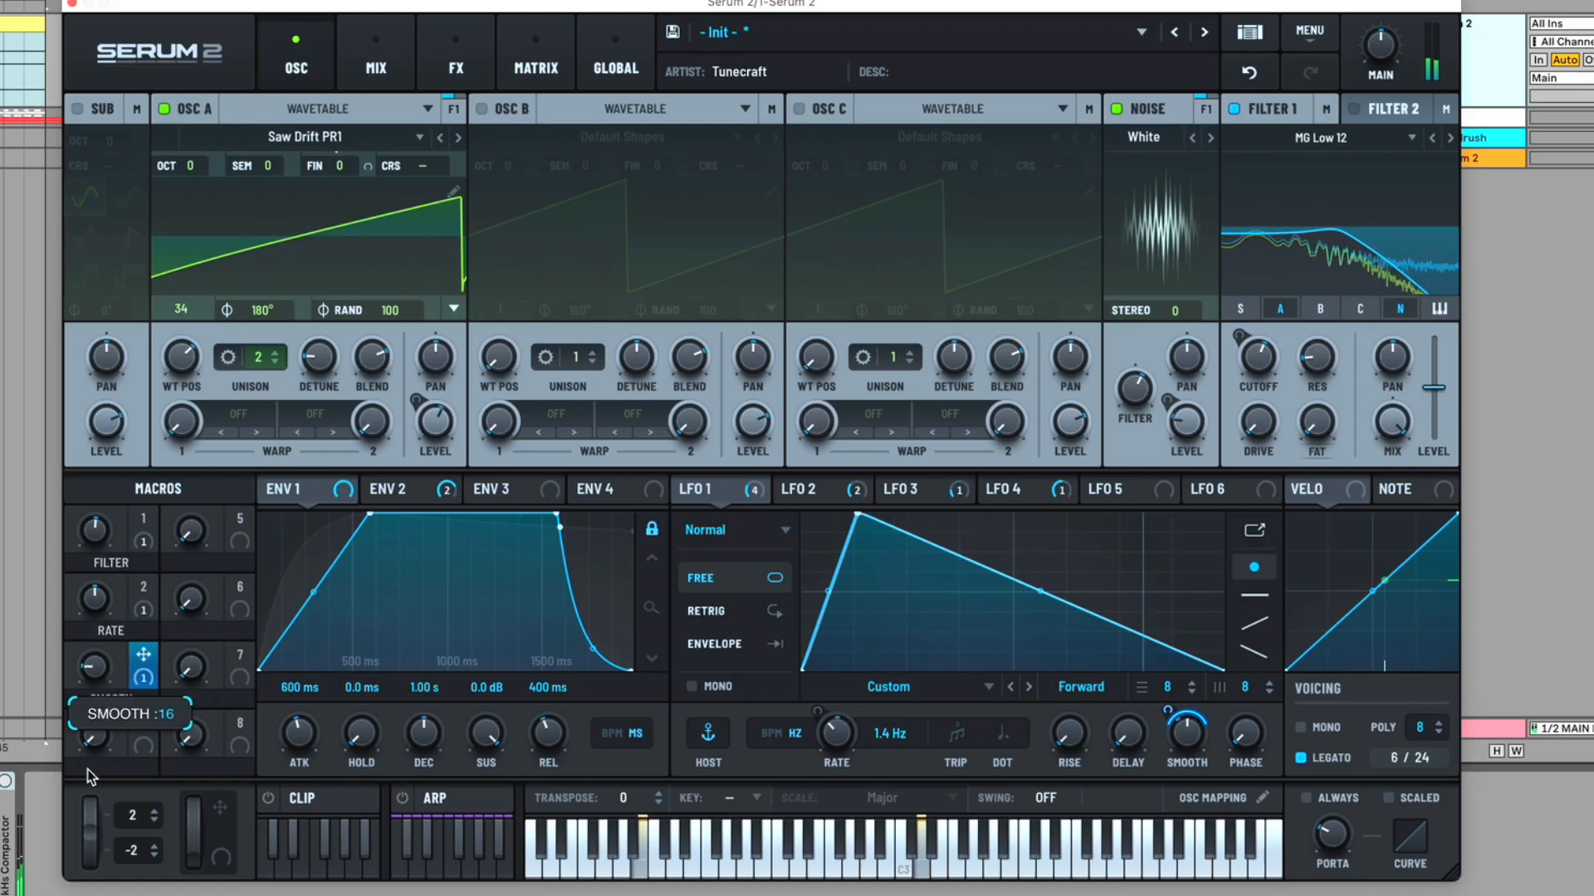
left_click_drag(87, 770, 84, 784)
left_click_drag(98, 729, 119, 633)
Assign Macro 4 to the portamento time and name the macro "glide time"
left_click_drag(100, 726, 1324, 822)
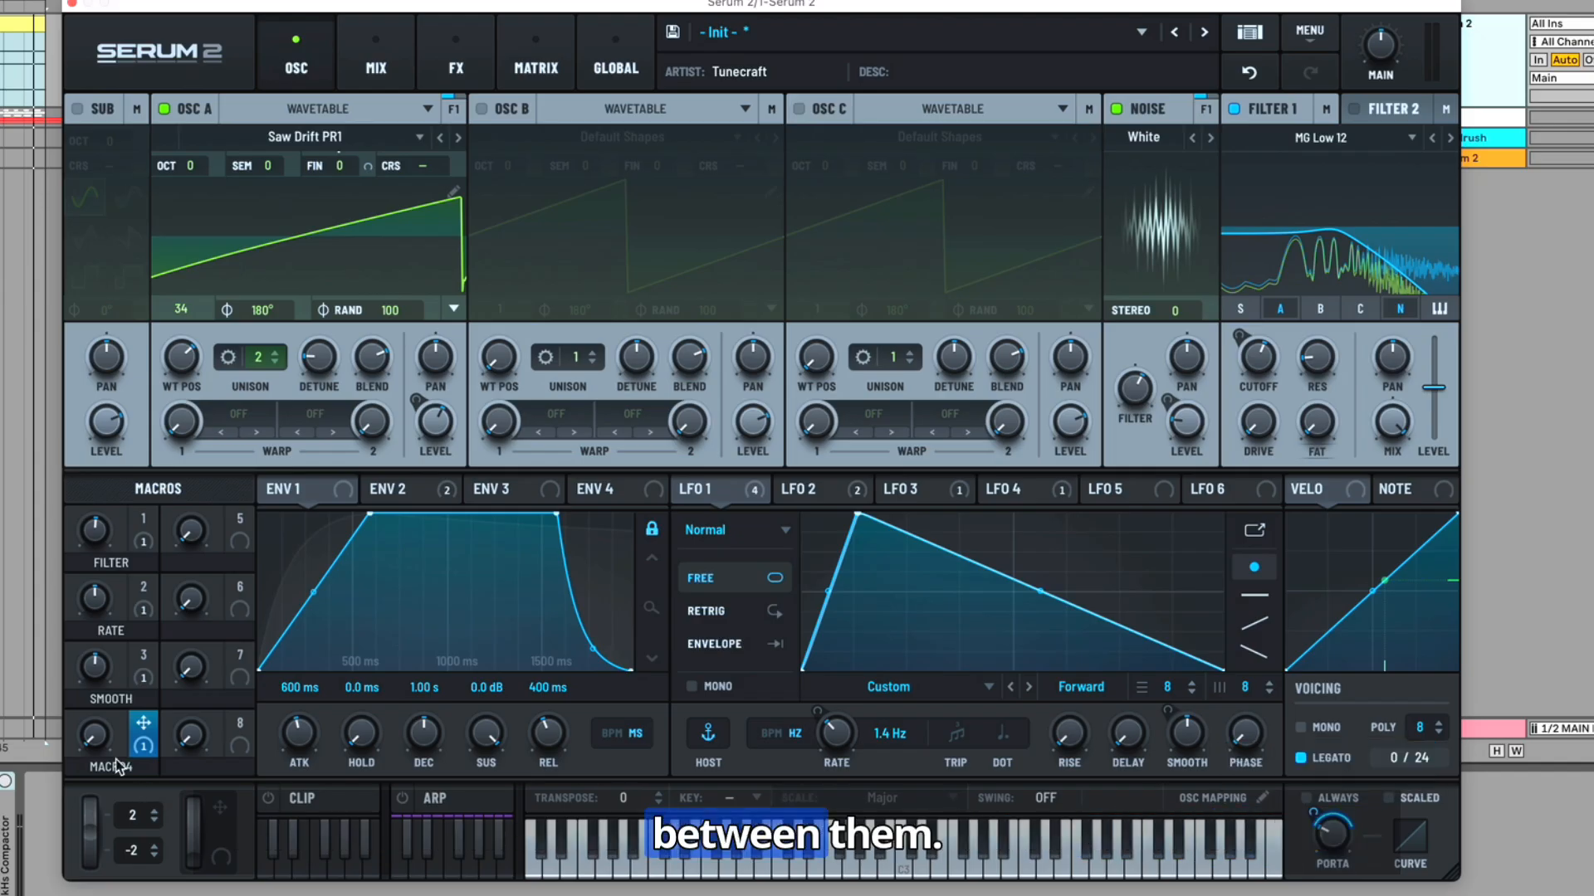
type("lide time")
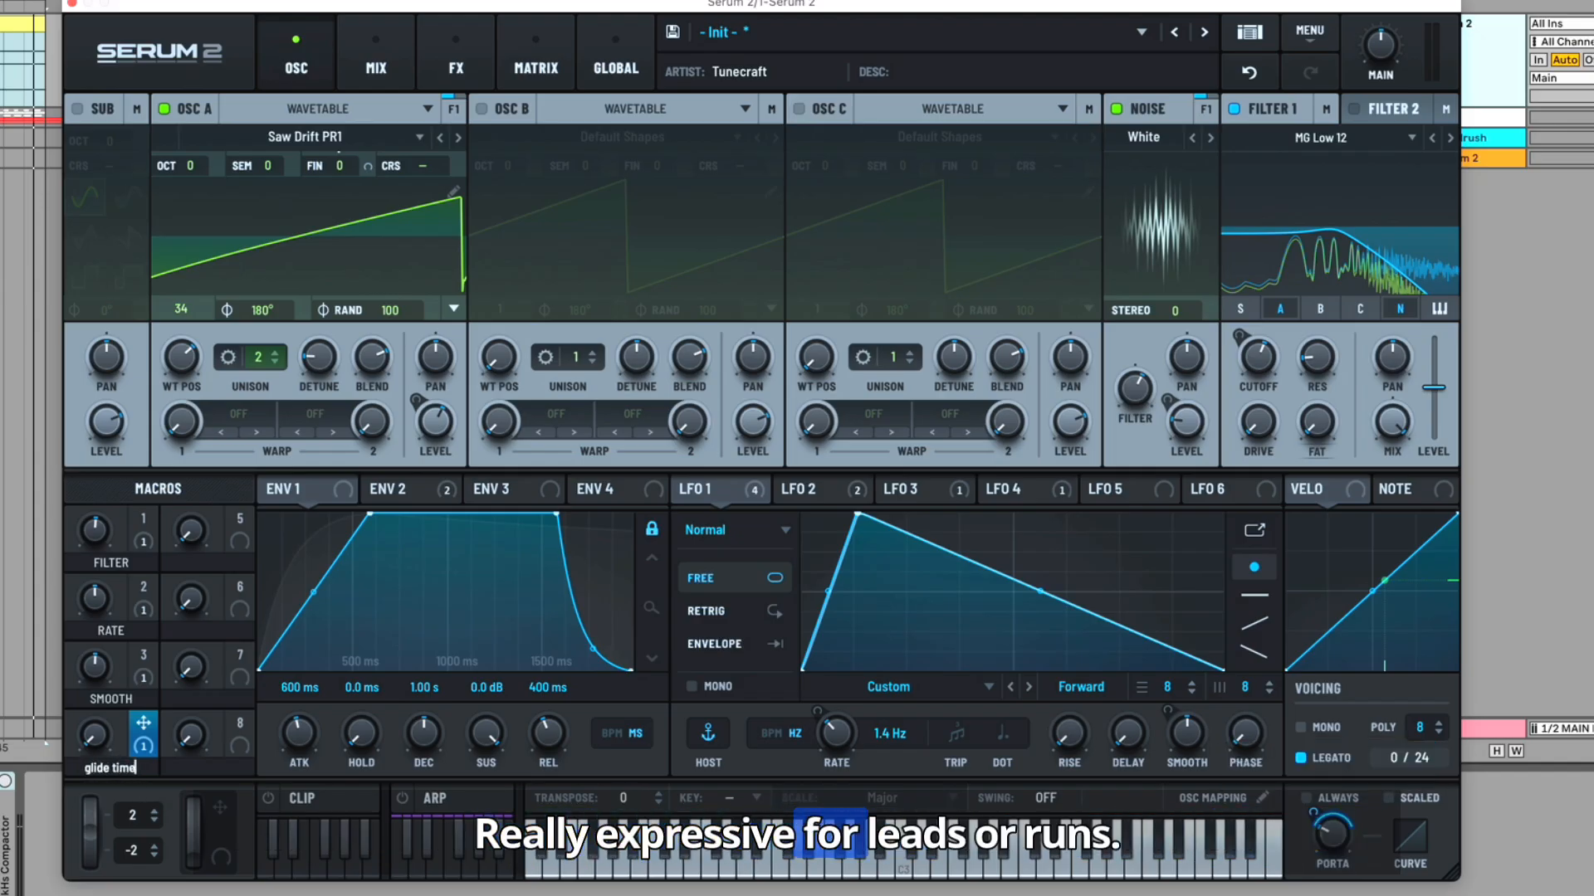
key("Return")
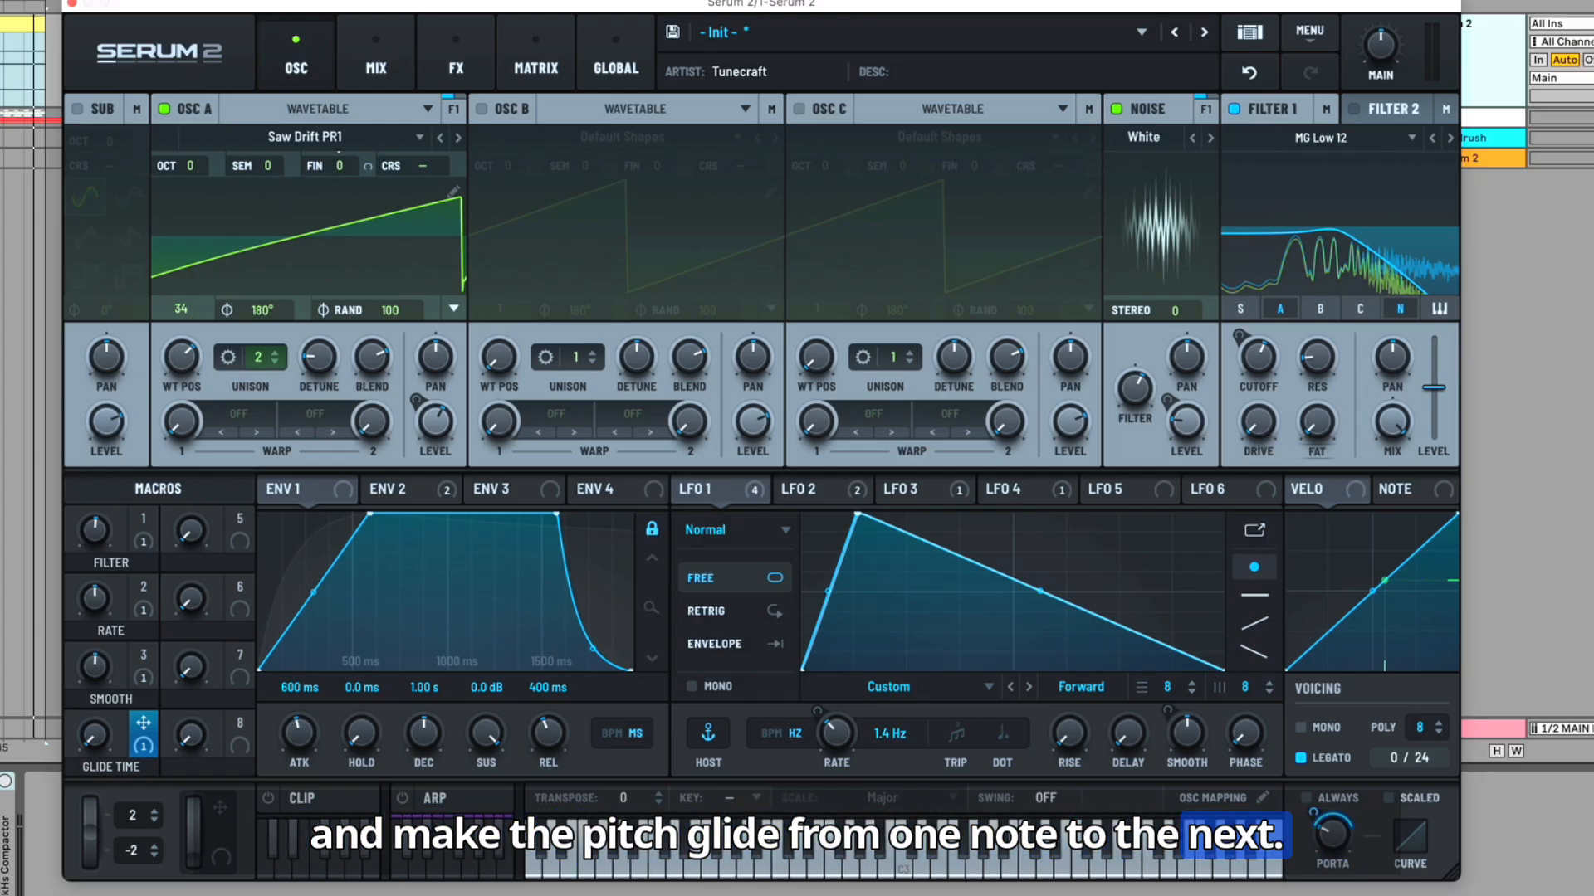
Play the patch while raising the Glide Time macro, and return the macro to zero
key("space")
left_click_drag(88, 738, 86, 699)
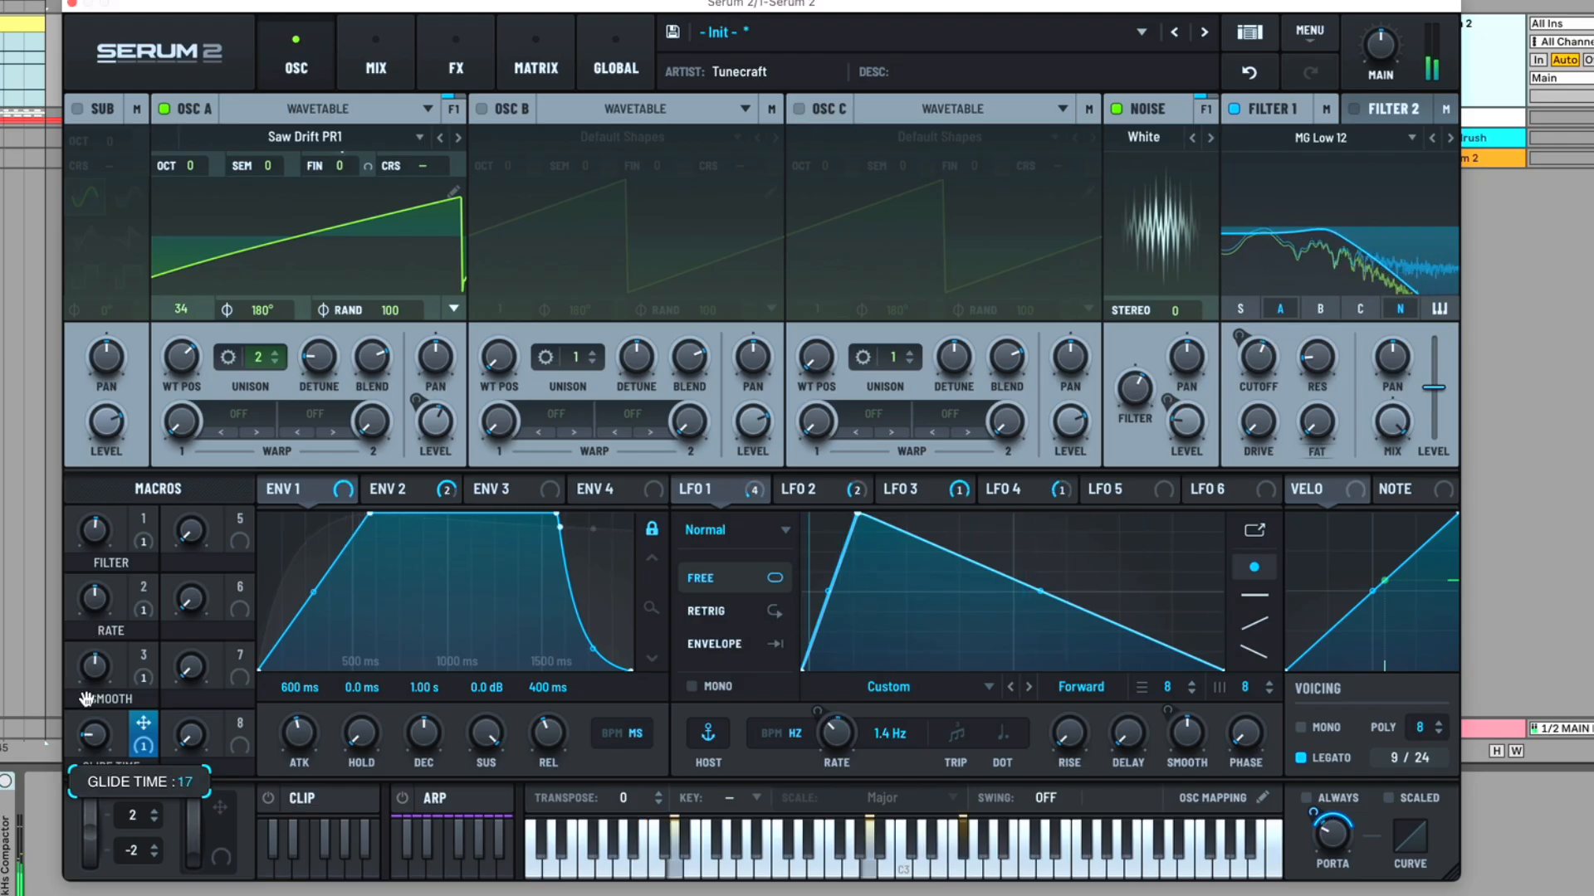
left_click_drag(86, 699, 94, 676)
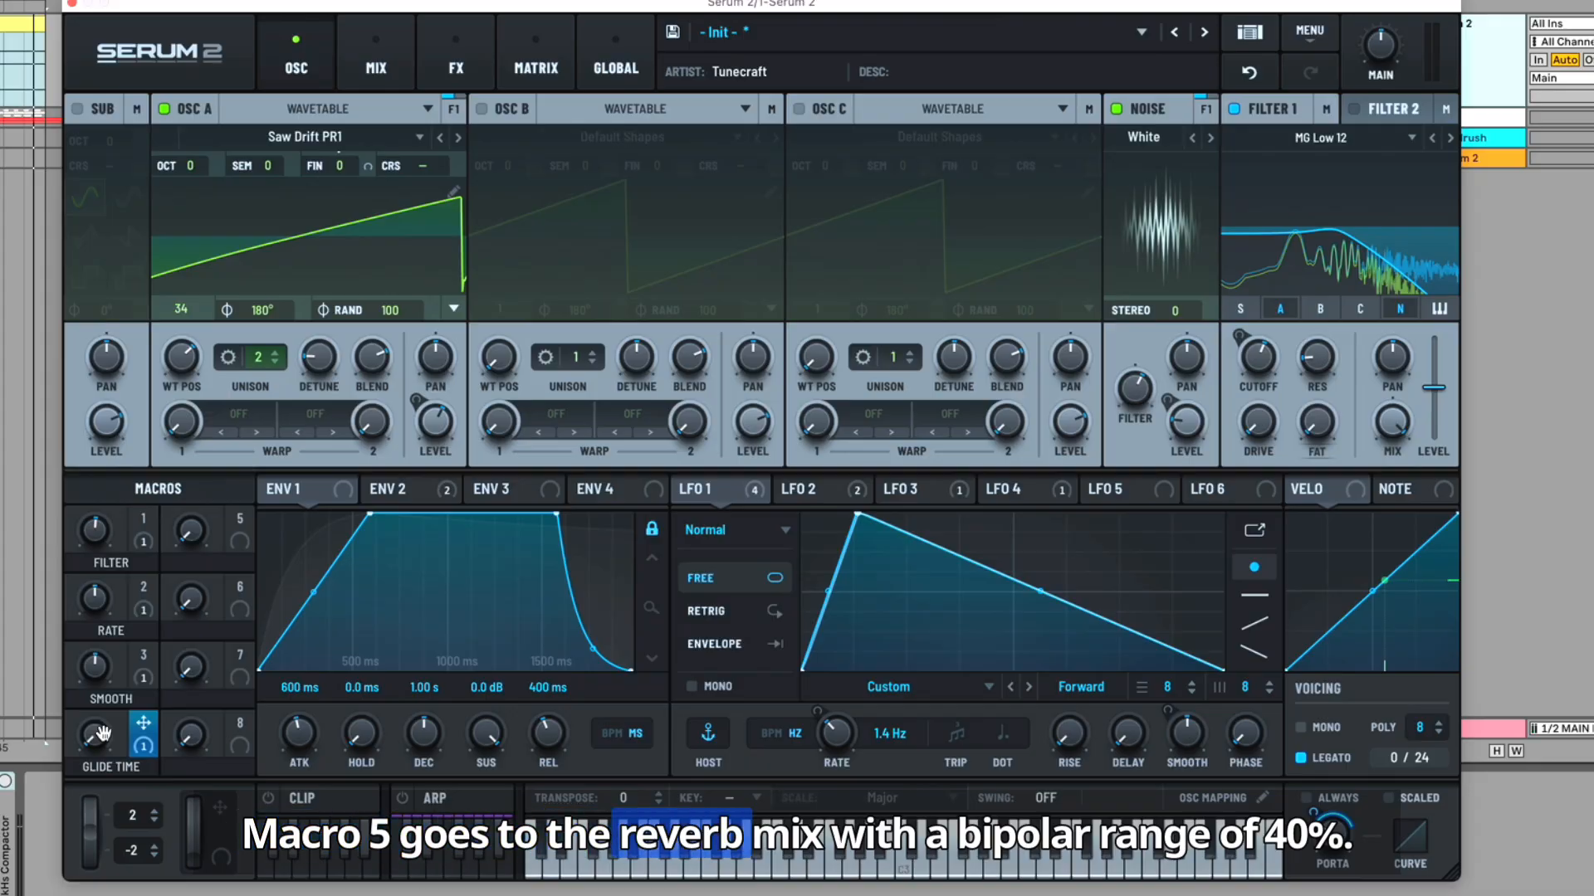
Assign Macro 5 to the reverb effect's mix as a bipolar modulation of 40%
left_click(455, 58)
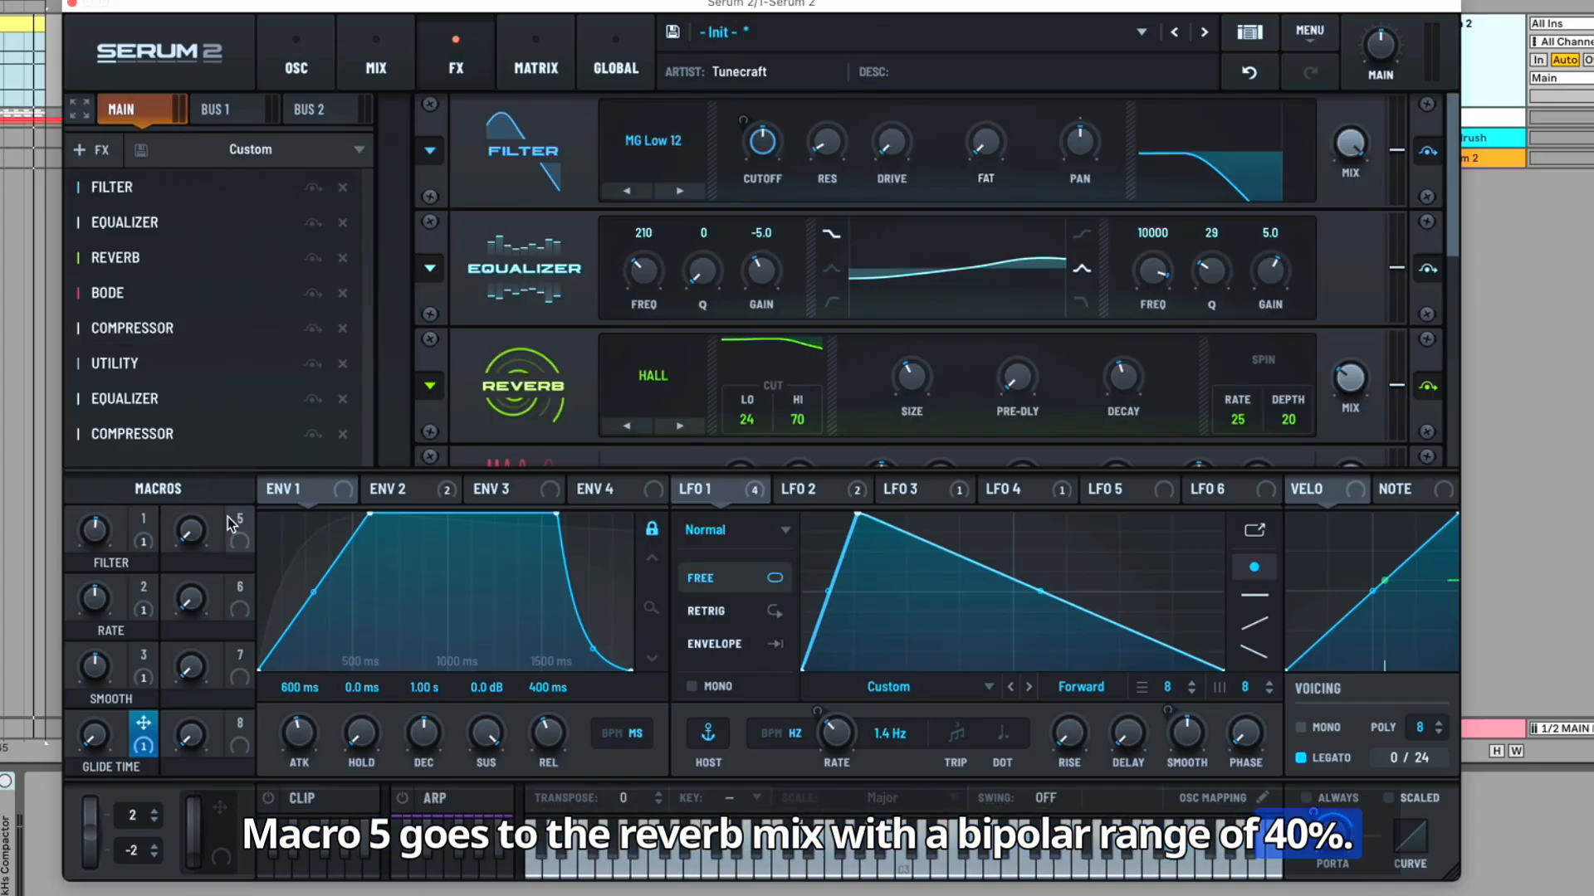
left_click_drag(239, 519, 1327, 380)
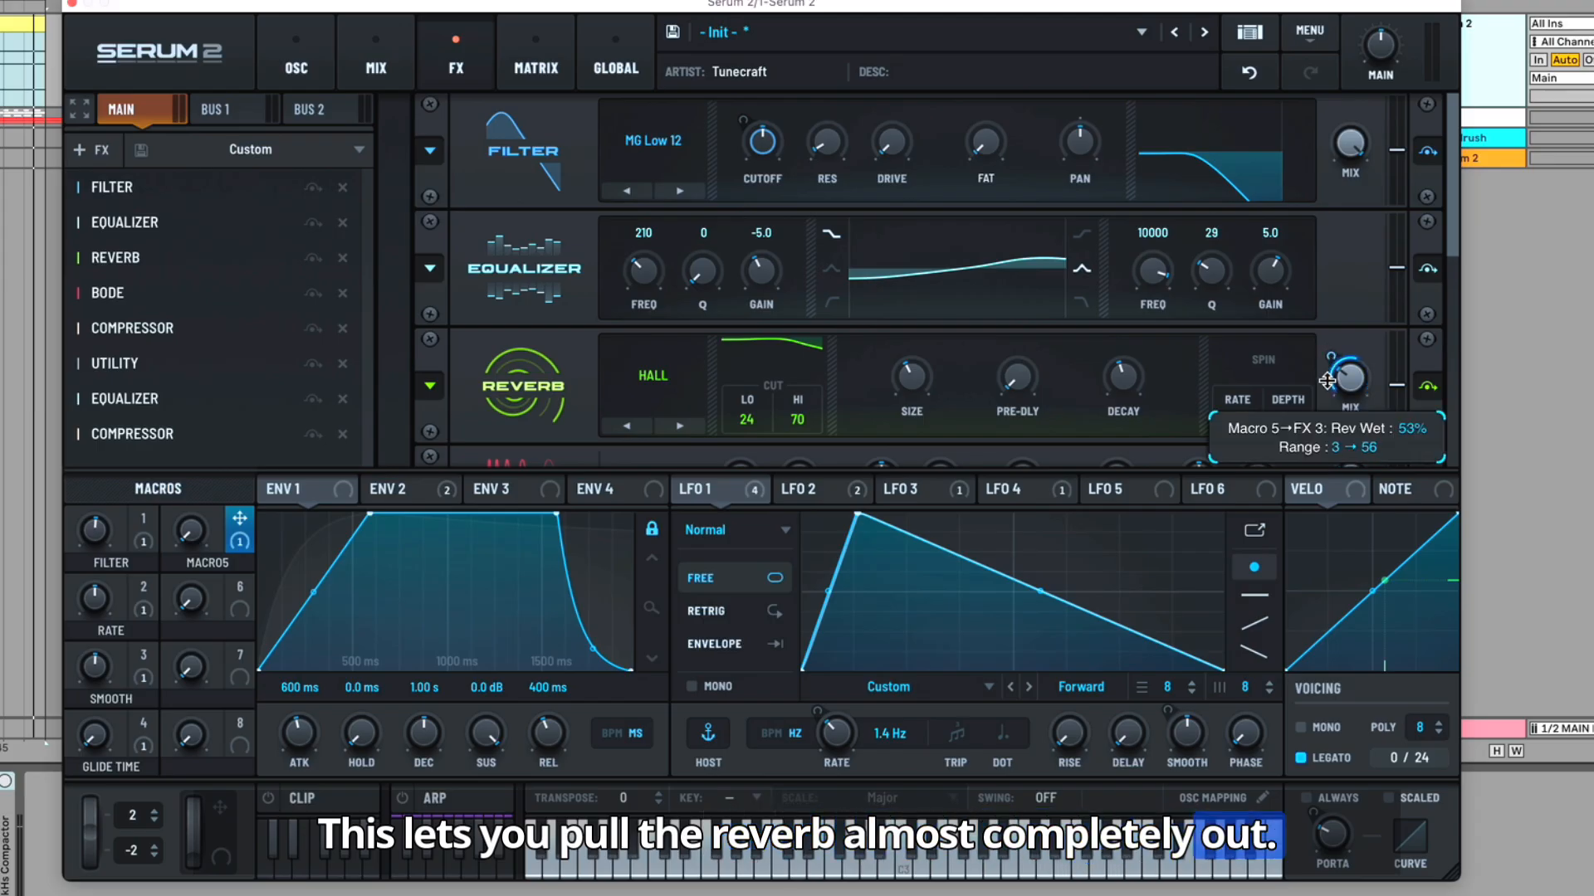
Name Macro 5 "reverb" and sweep it during playback, leaving it at its midpoint
double_click(199, 562)
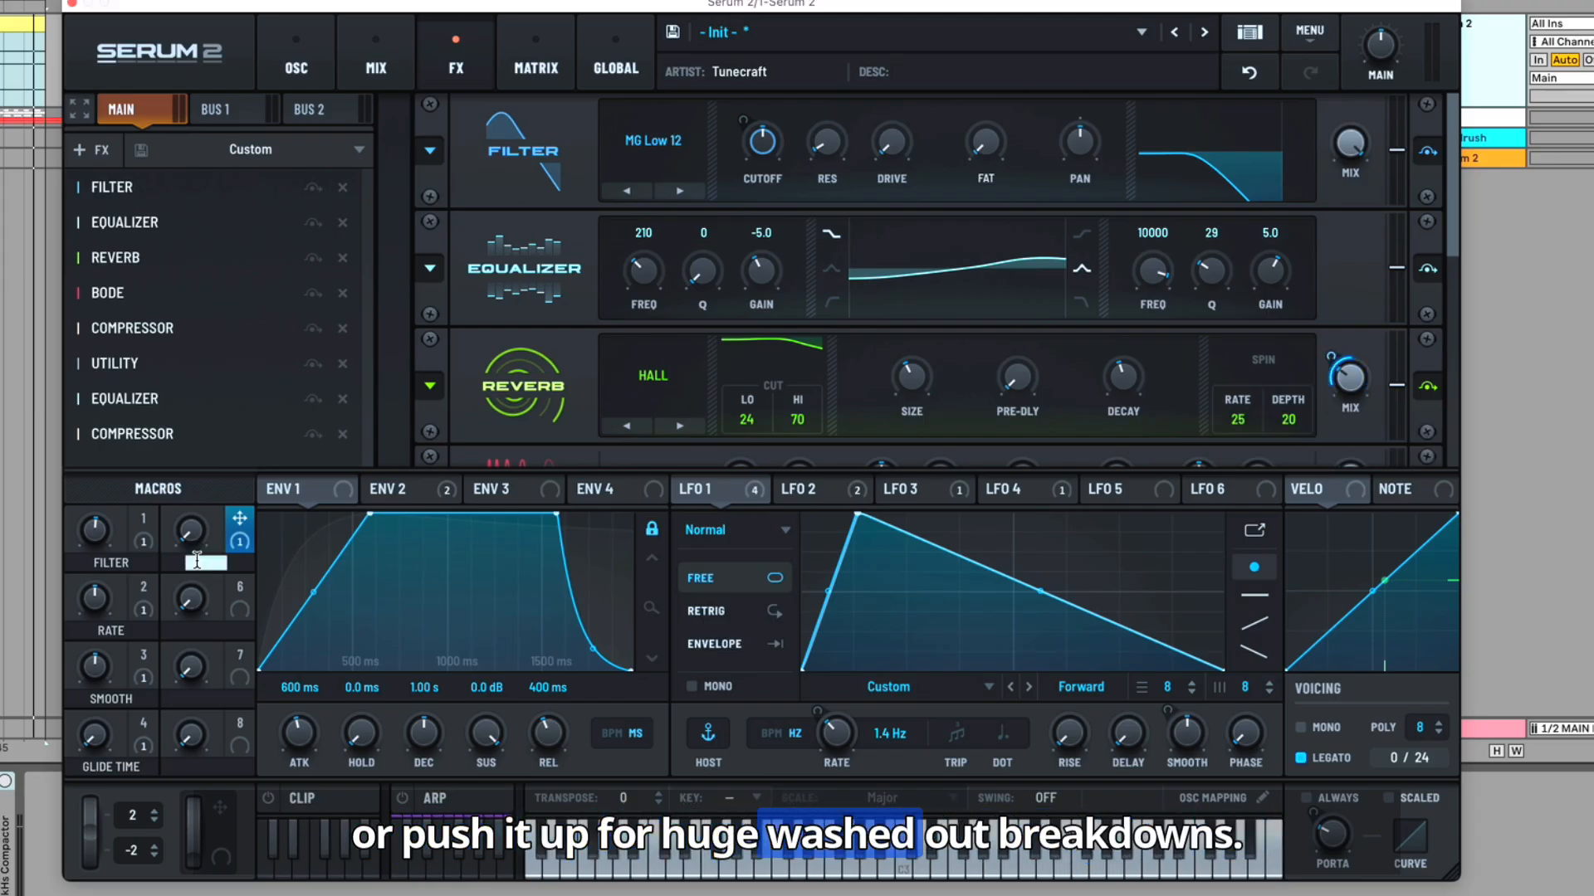
type("reverb")
key("Return")
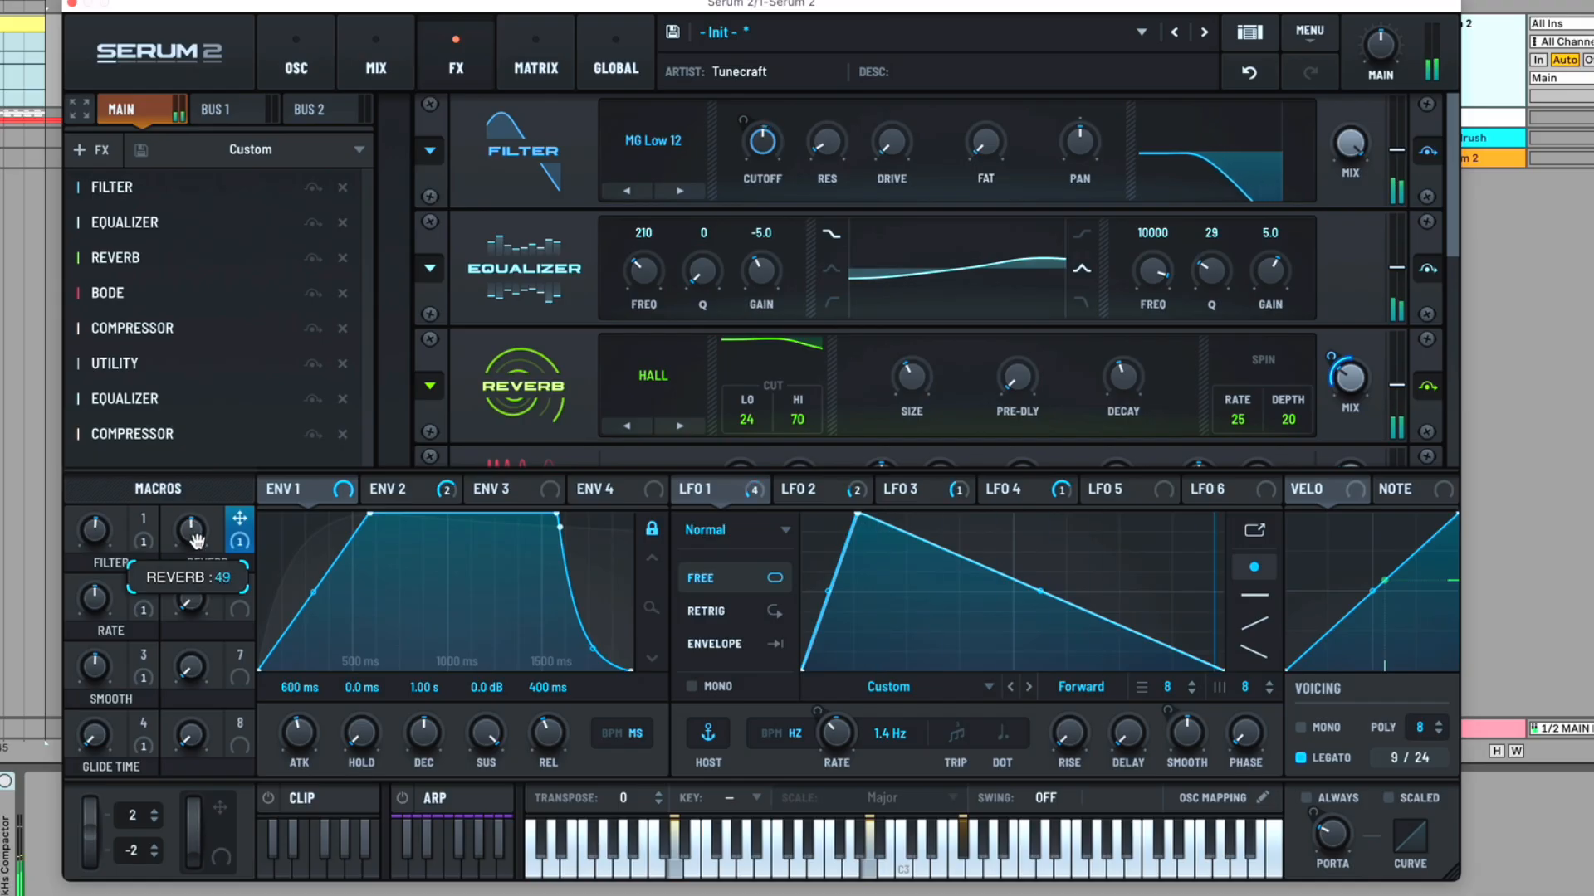
left_click_drag(197, 541, 190, 589)
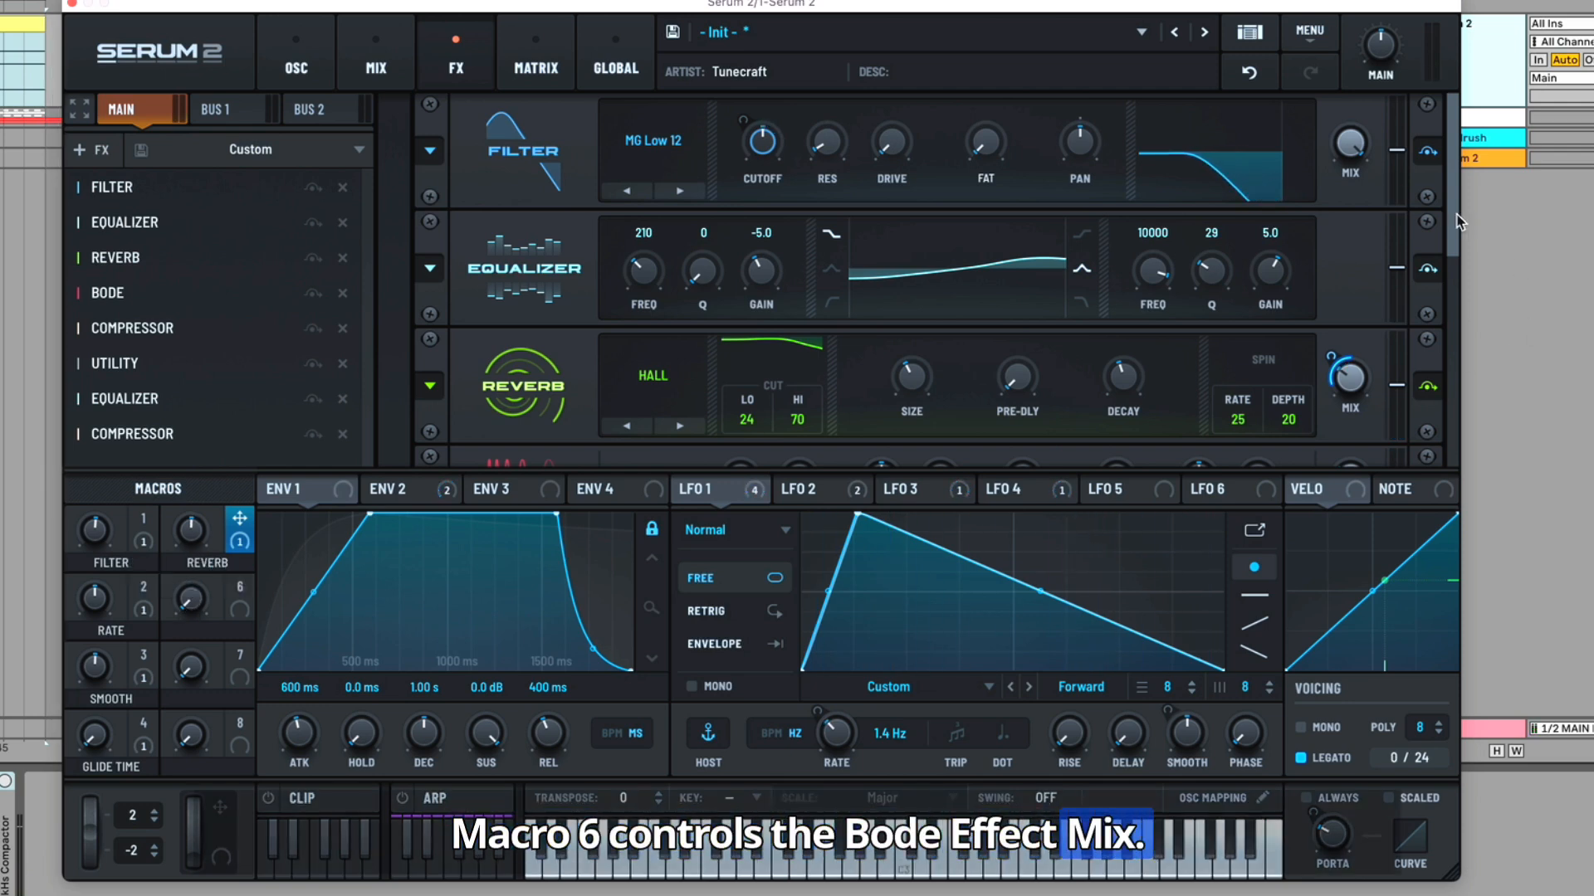
Assign Macro 6 to the Bode effect's mix with an amount of 60% and name the macro "bode amount"
scroll(1459, 223, "down", 3)
left_click_drag(239, 586, 1331, 222)
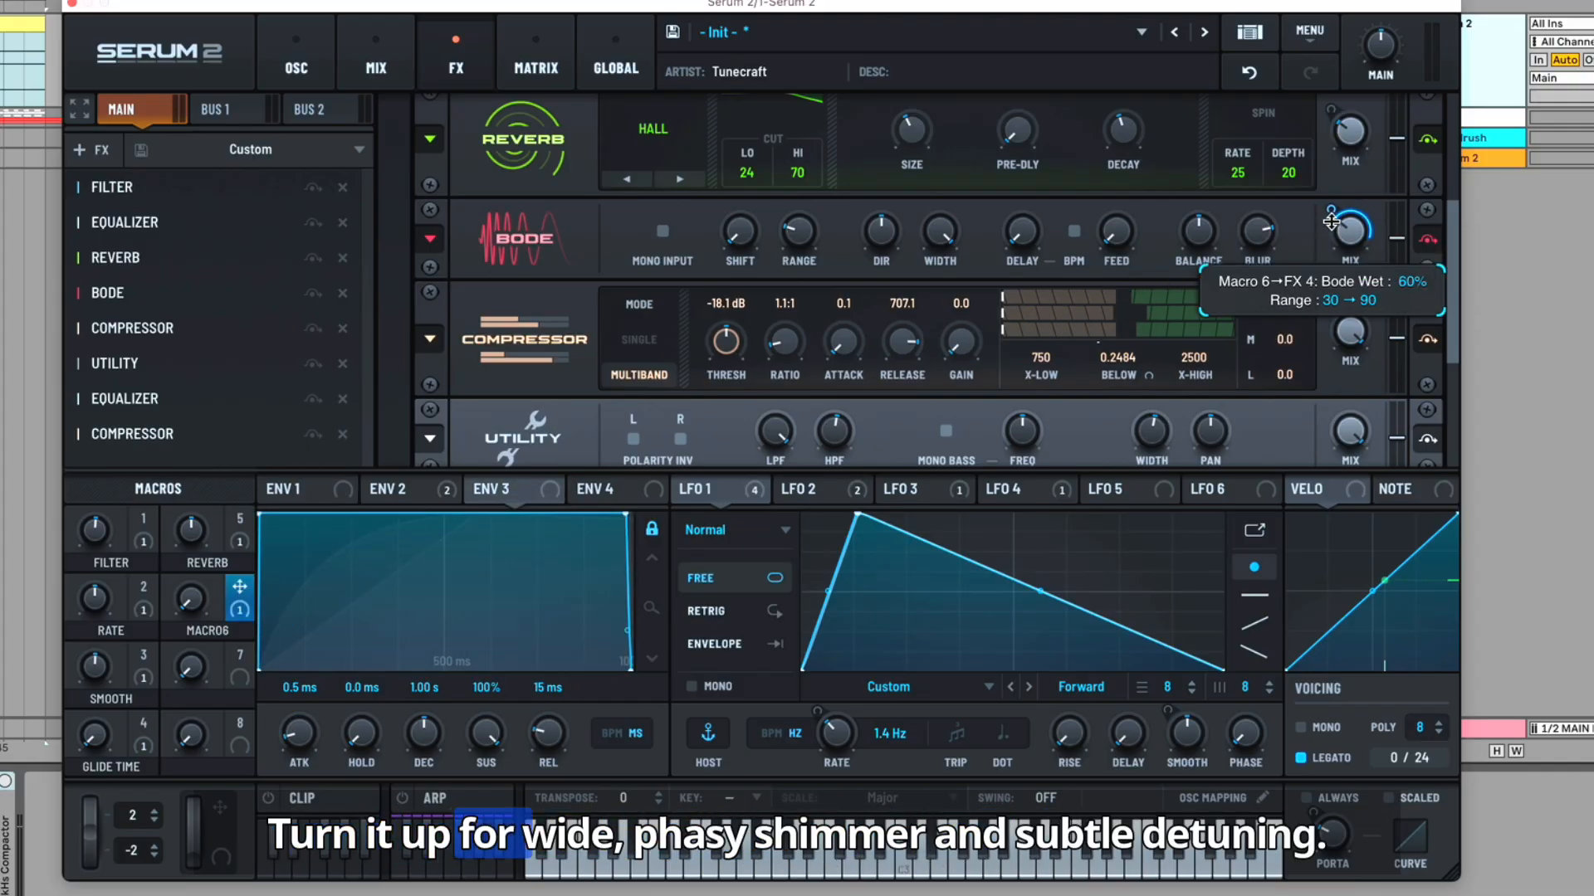
left_click(286, 490)
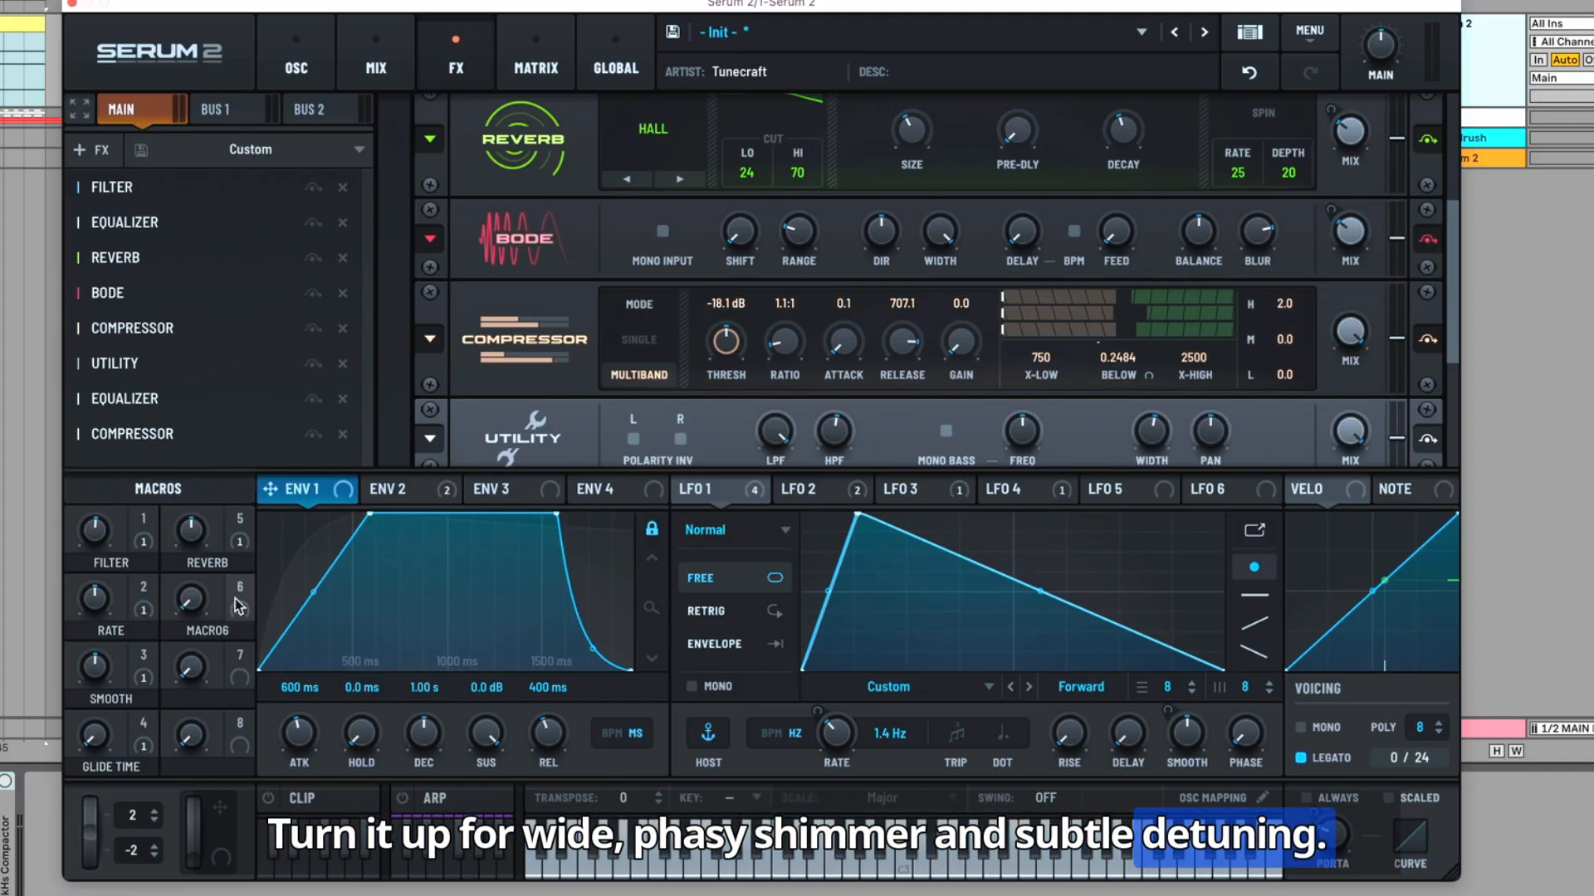
type("bode amount")
key("Return")
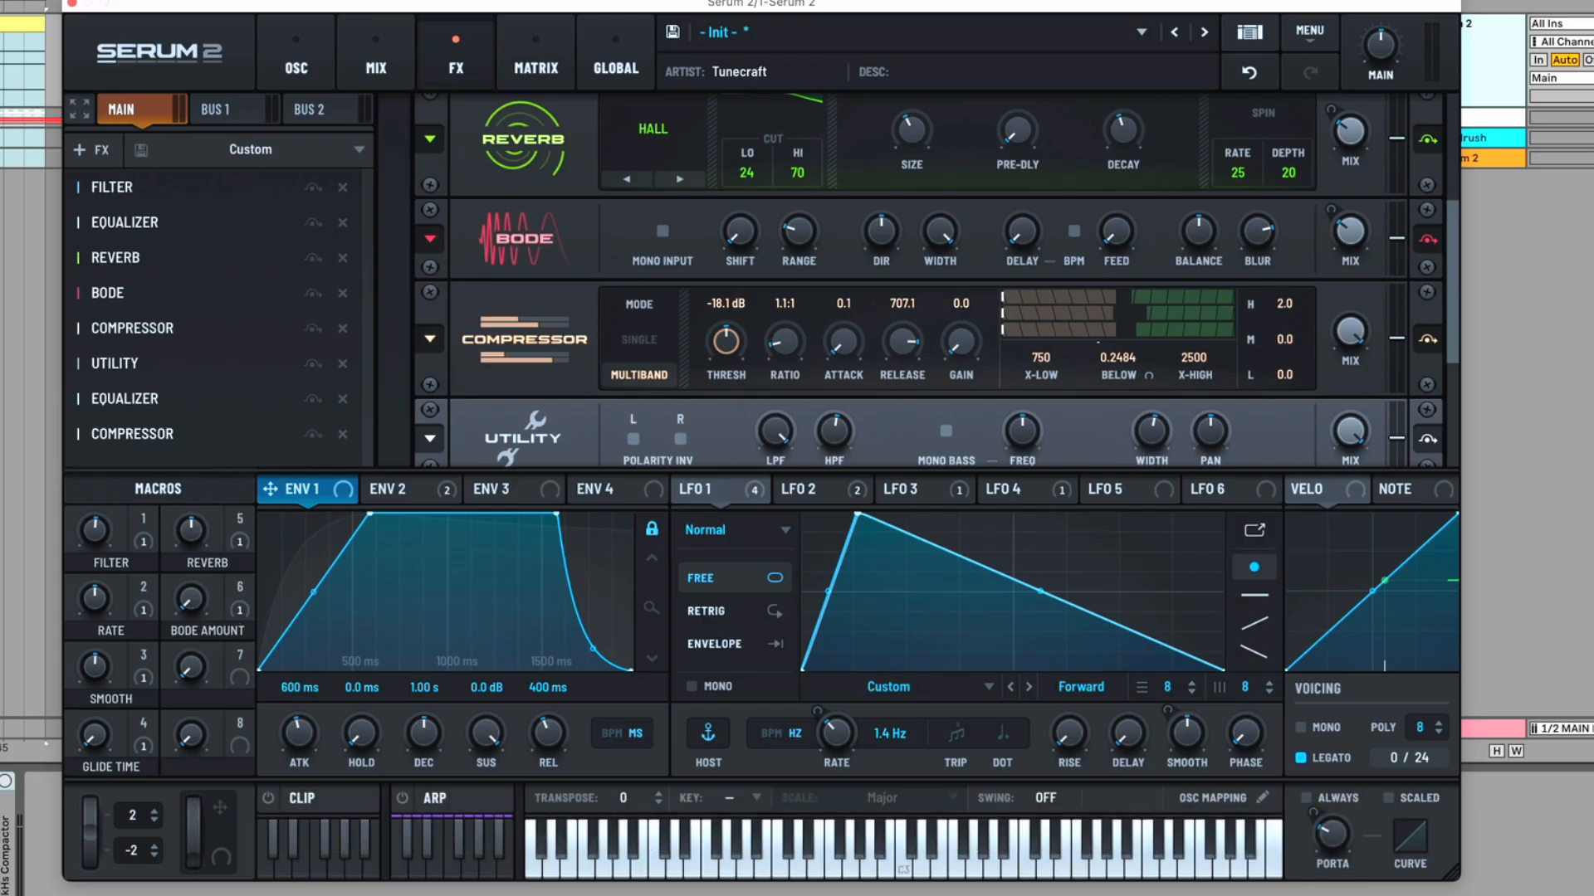
Sweep the Bode Amount macro up and down during playback and return it to zero
mouse_move(191, 606)
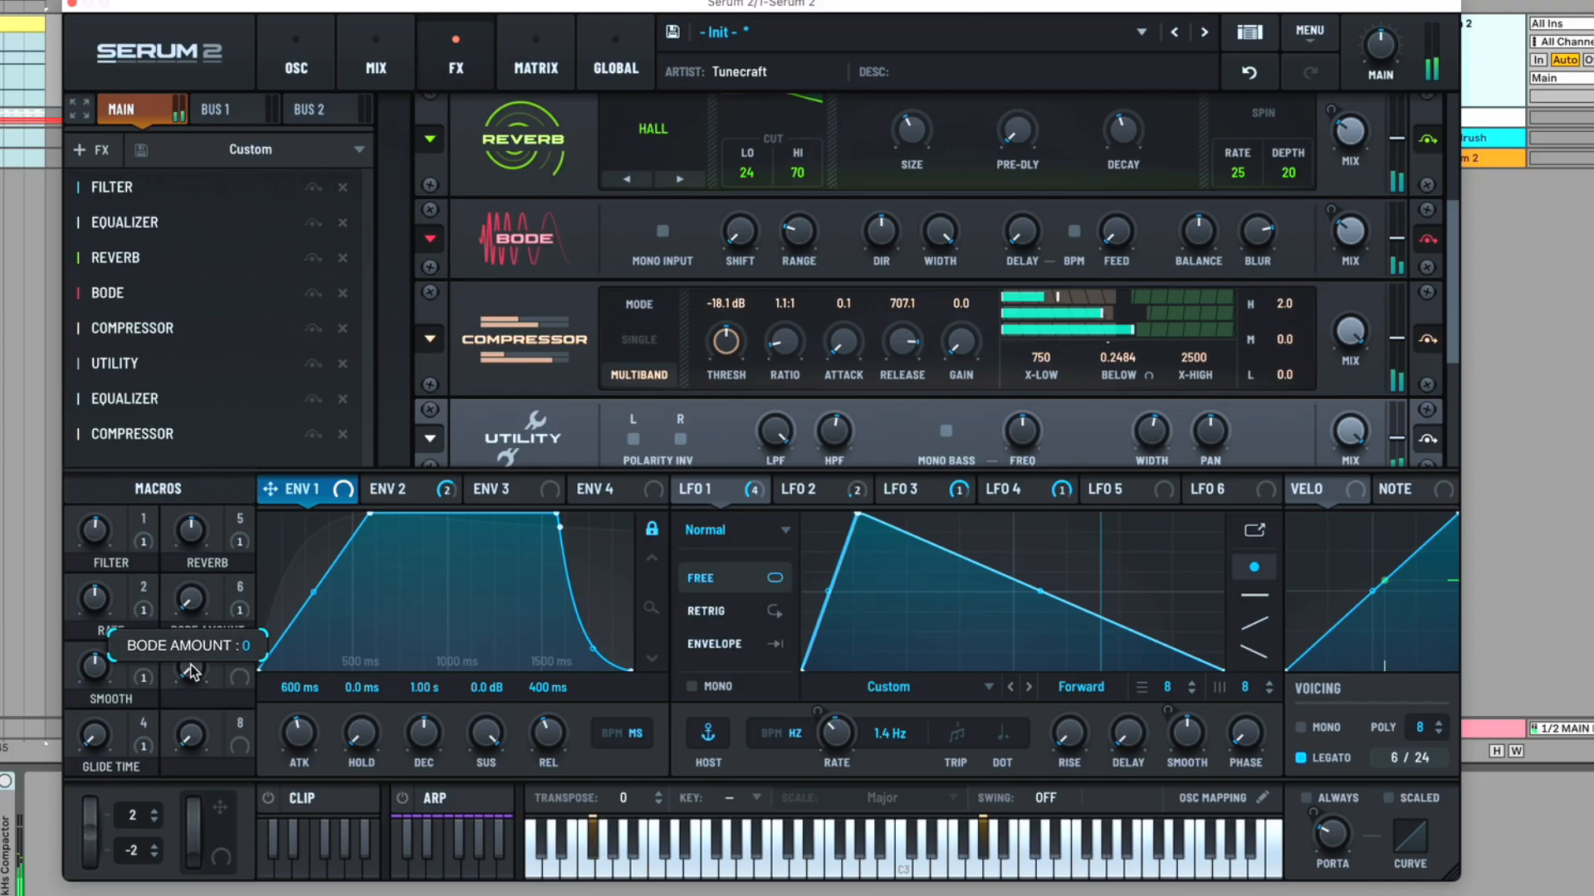
left_click_drag(191, 670, 204, 550)
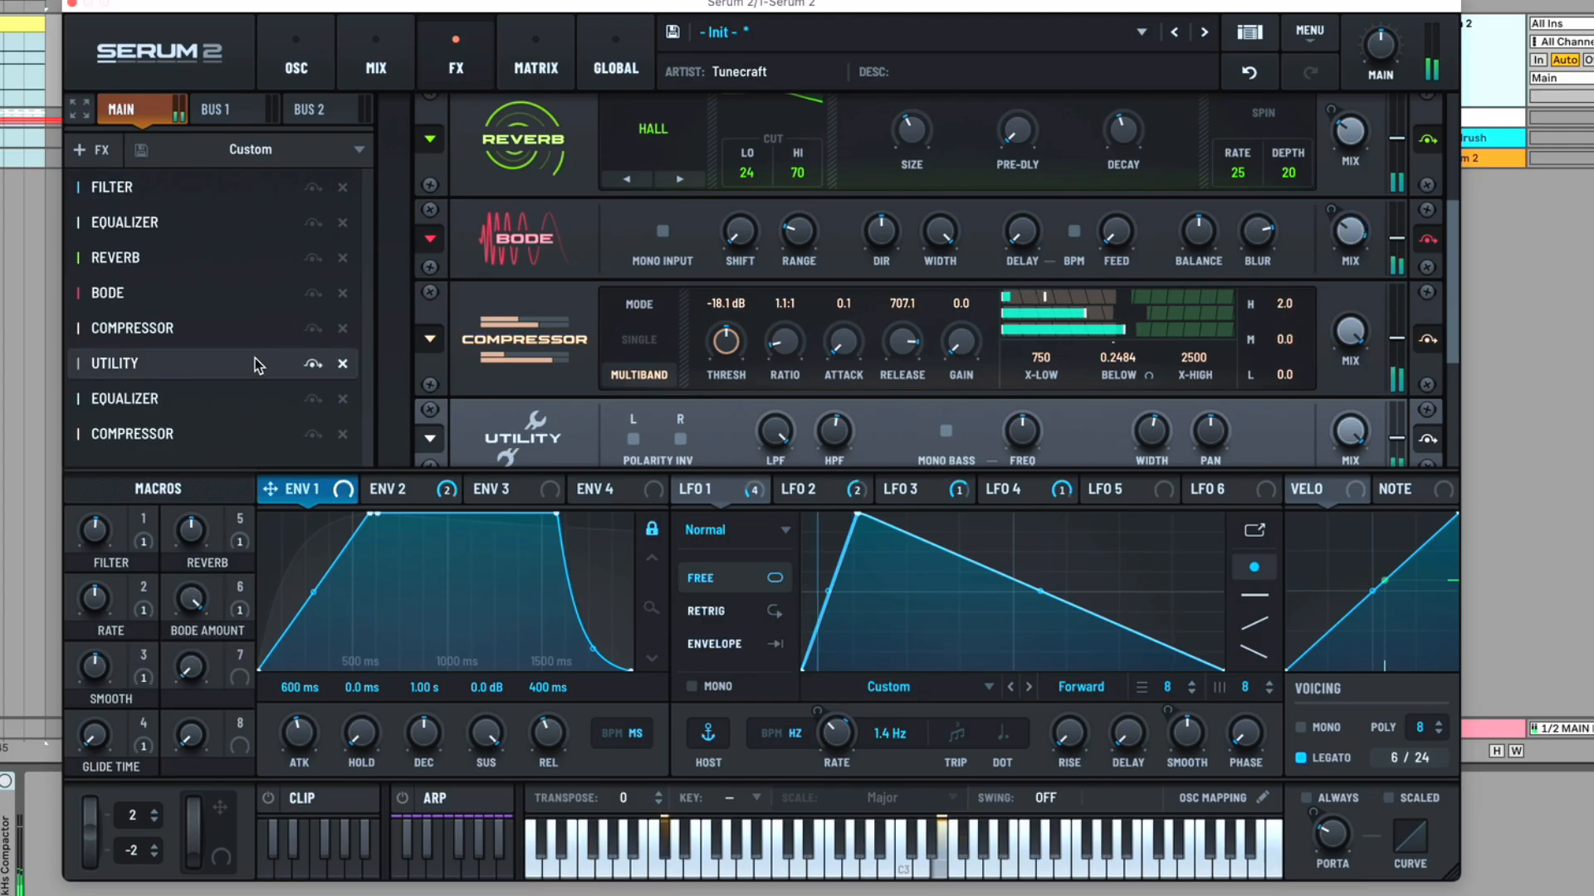
left_click_drag(186, 601, 185, 607)
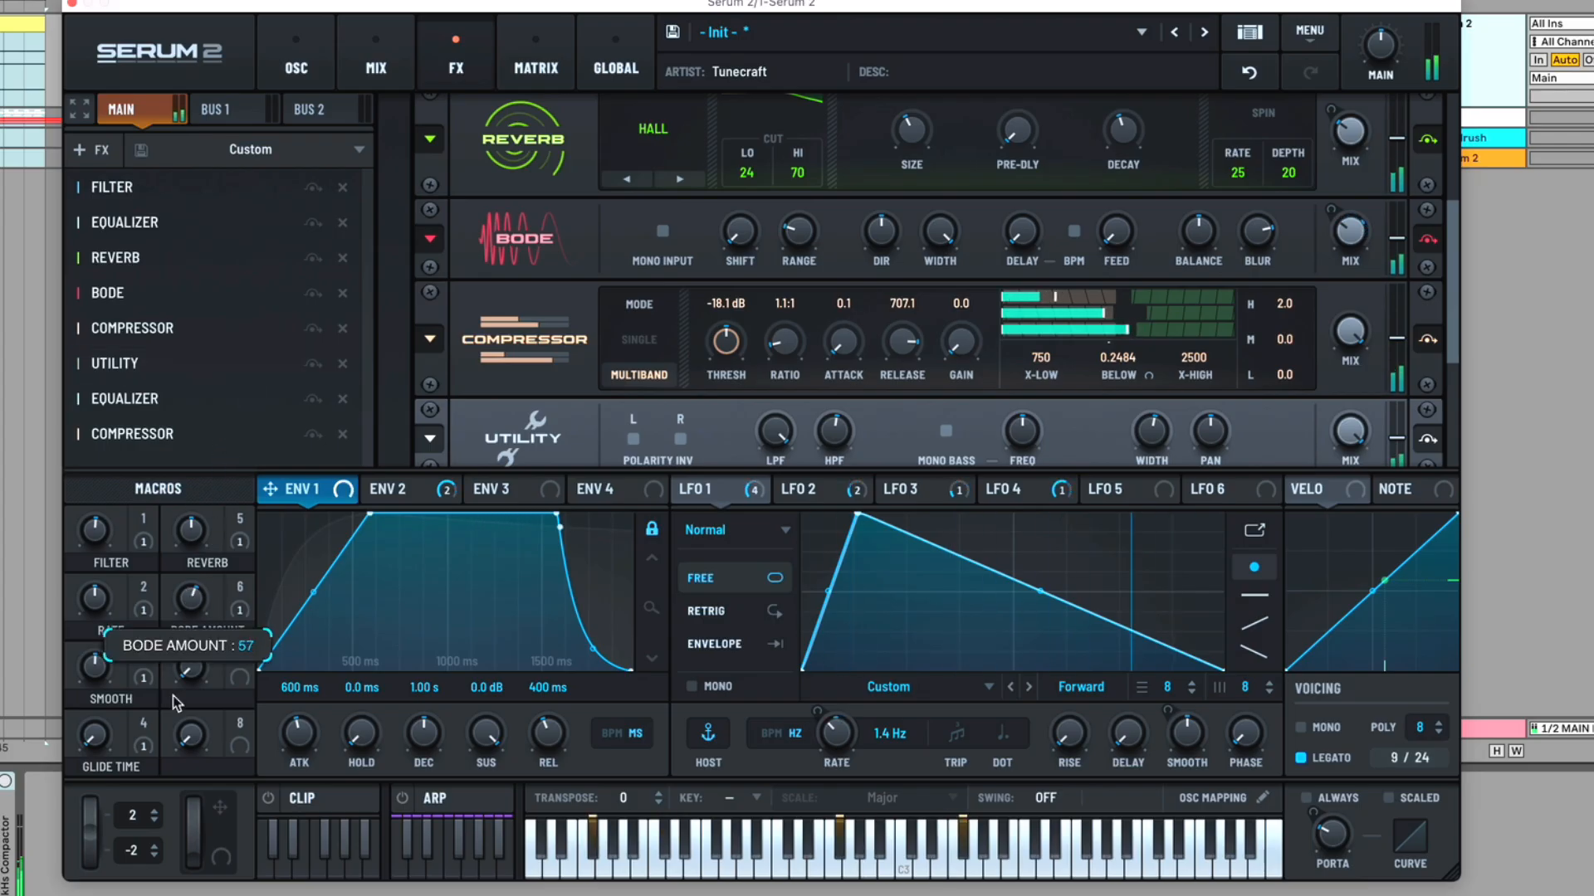
left_click_drag(173, 696, 162, 760)
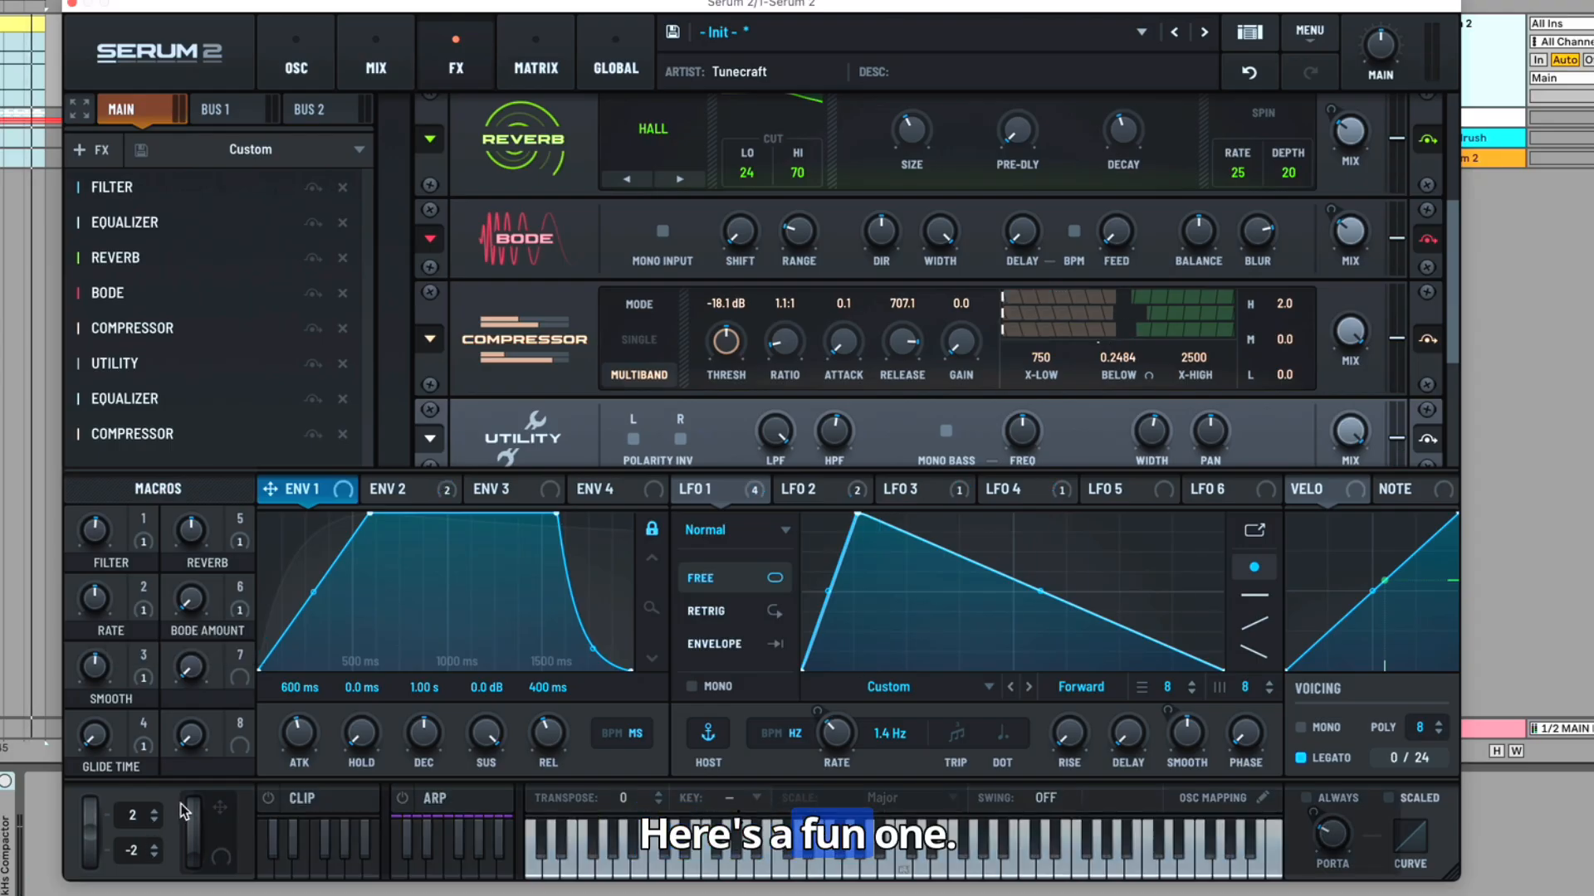
Assign LFO 1 to the Utility effect's level as a bipolar modulation and set Macro 7 as that routing's aux source
left_click_drag(1461, 329, 1460, 378)
left_click_drag(682, 489, 1380, 357)
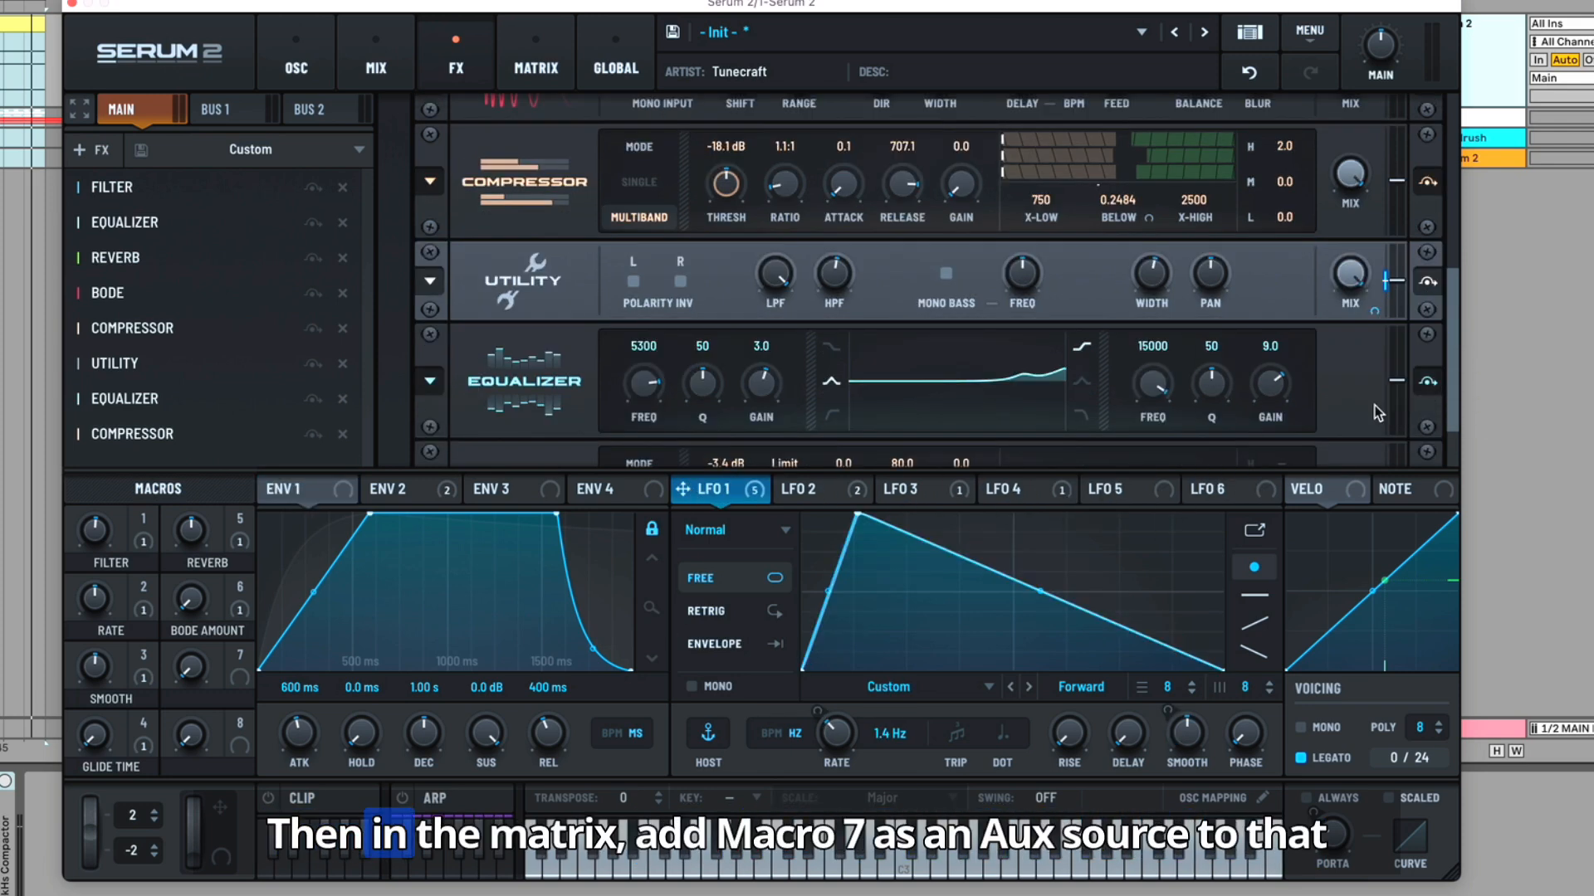
left_click(554, 37)
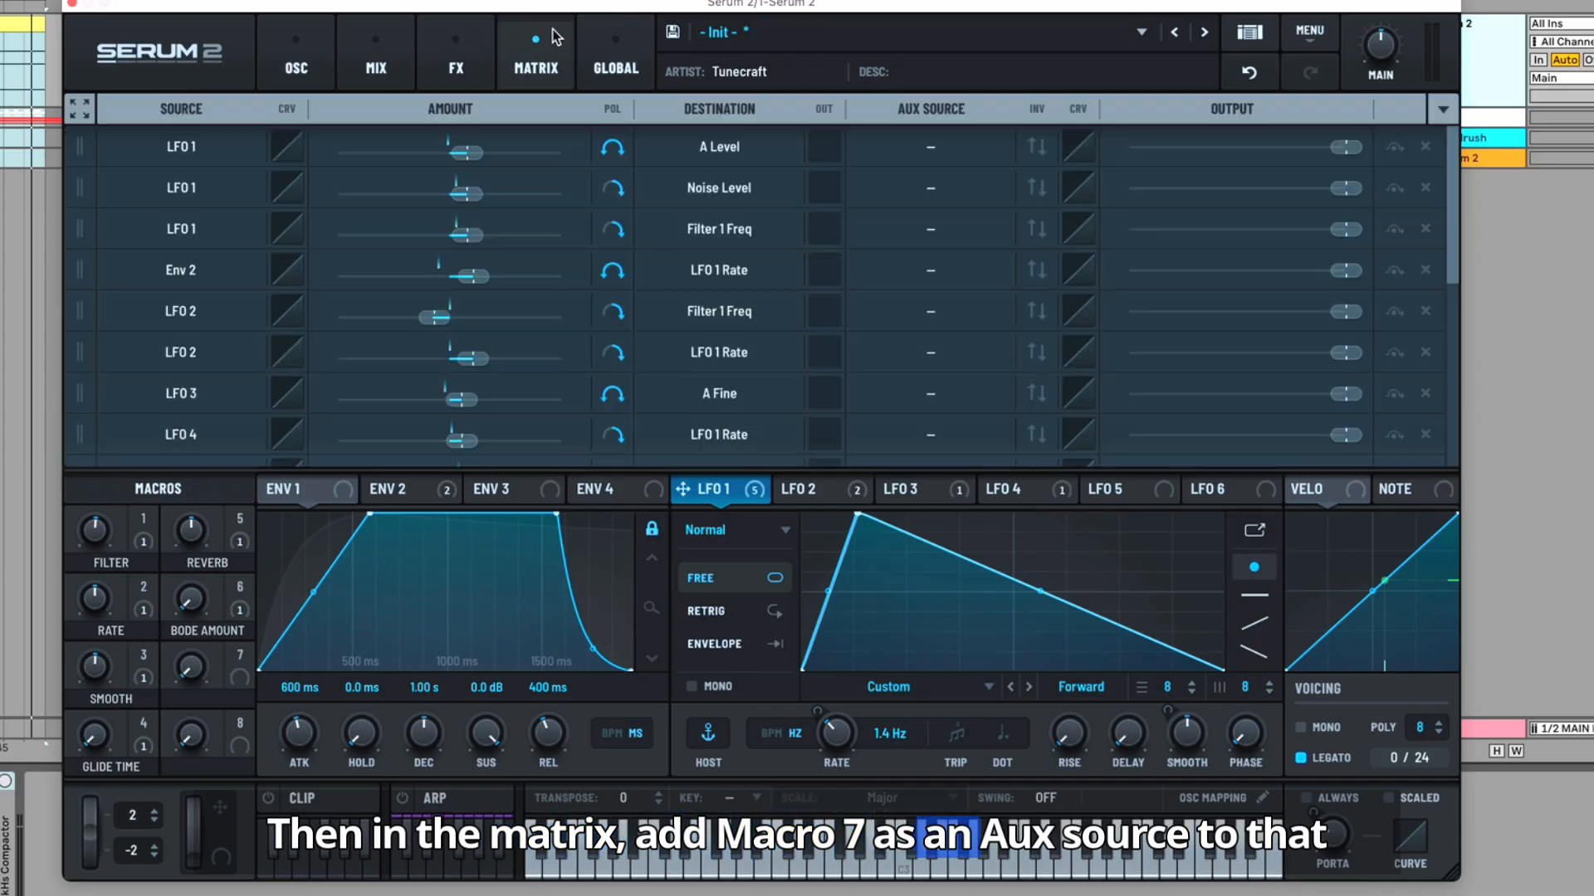
scroll(569, 356, "down", 10)
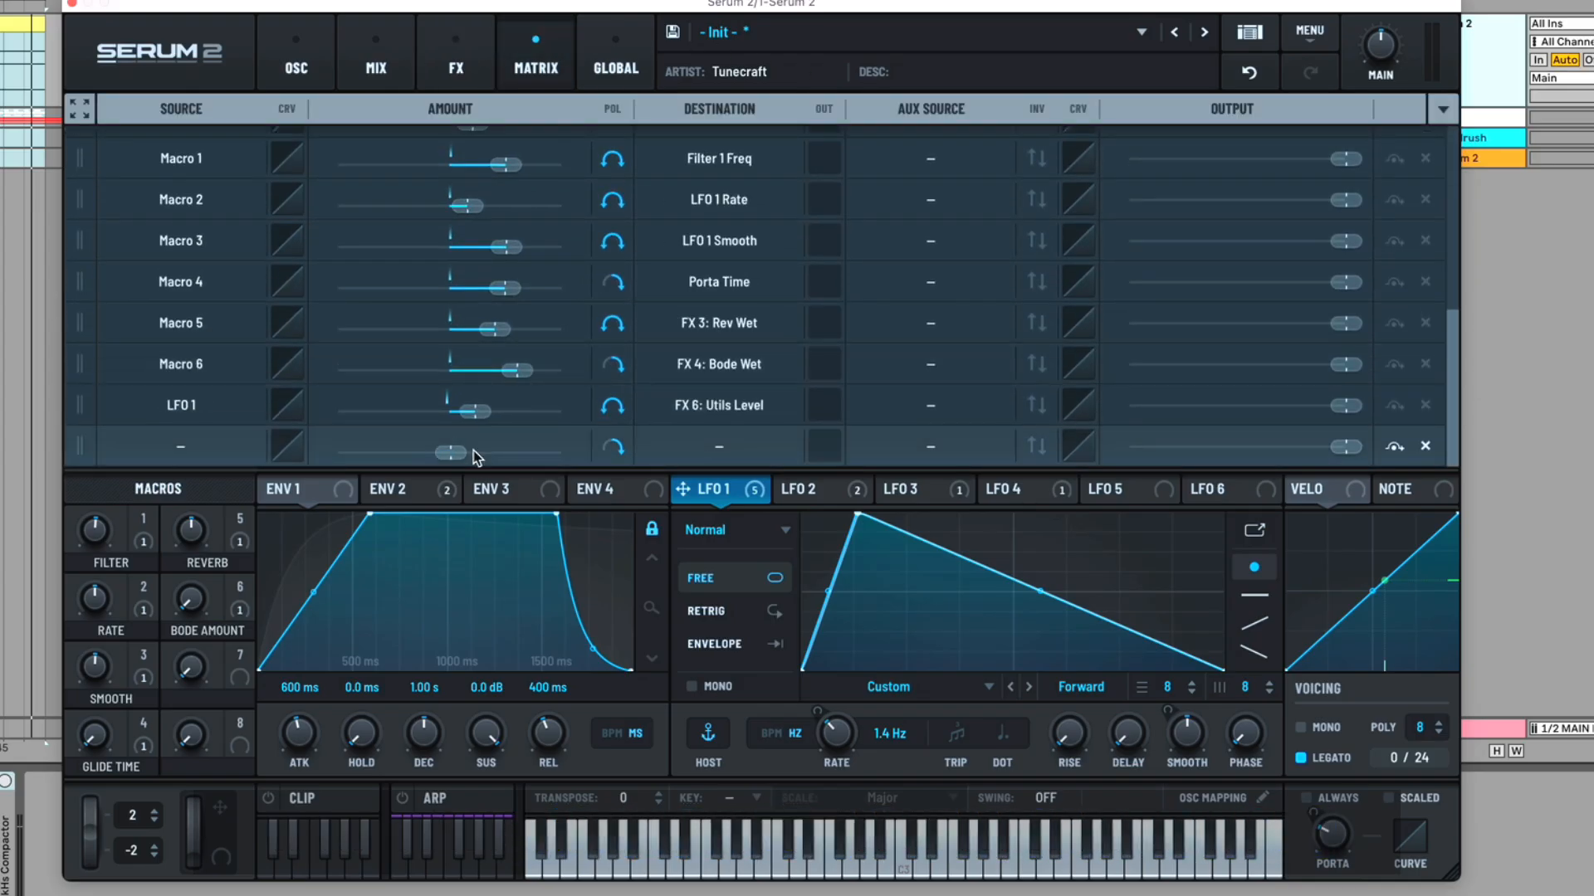
left_click_drag(239, 654, 963, 406)
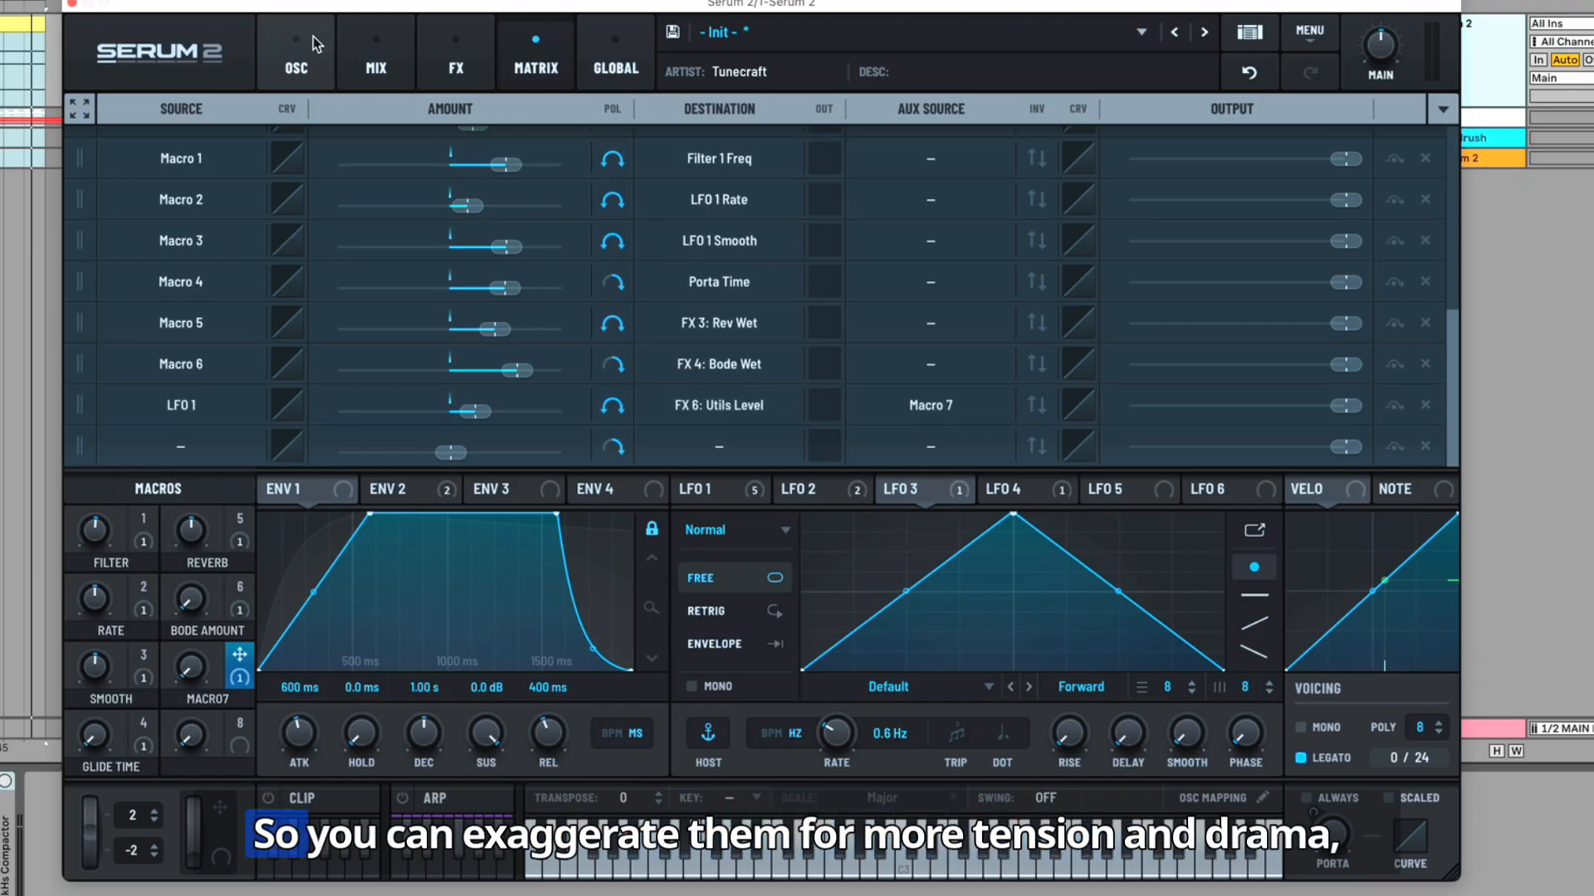
Return to the oscillator view and name Macro 7 "lvl mod amount"
left_click(297, 51)
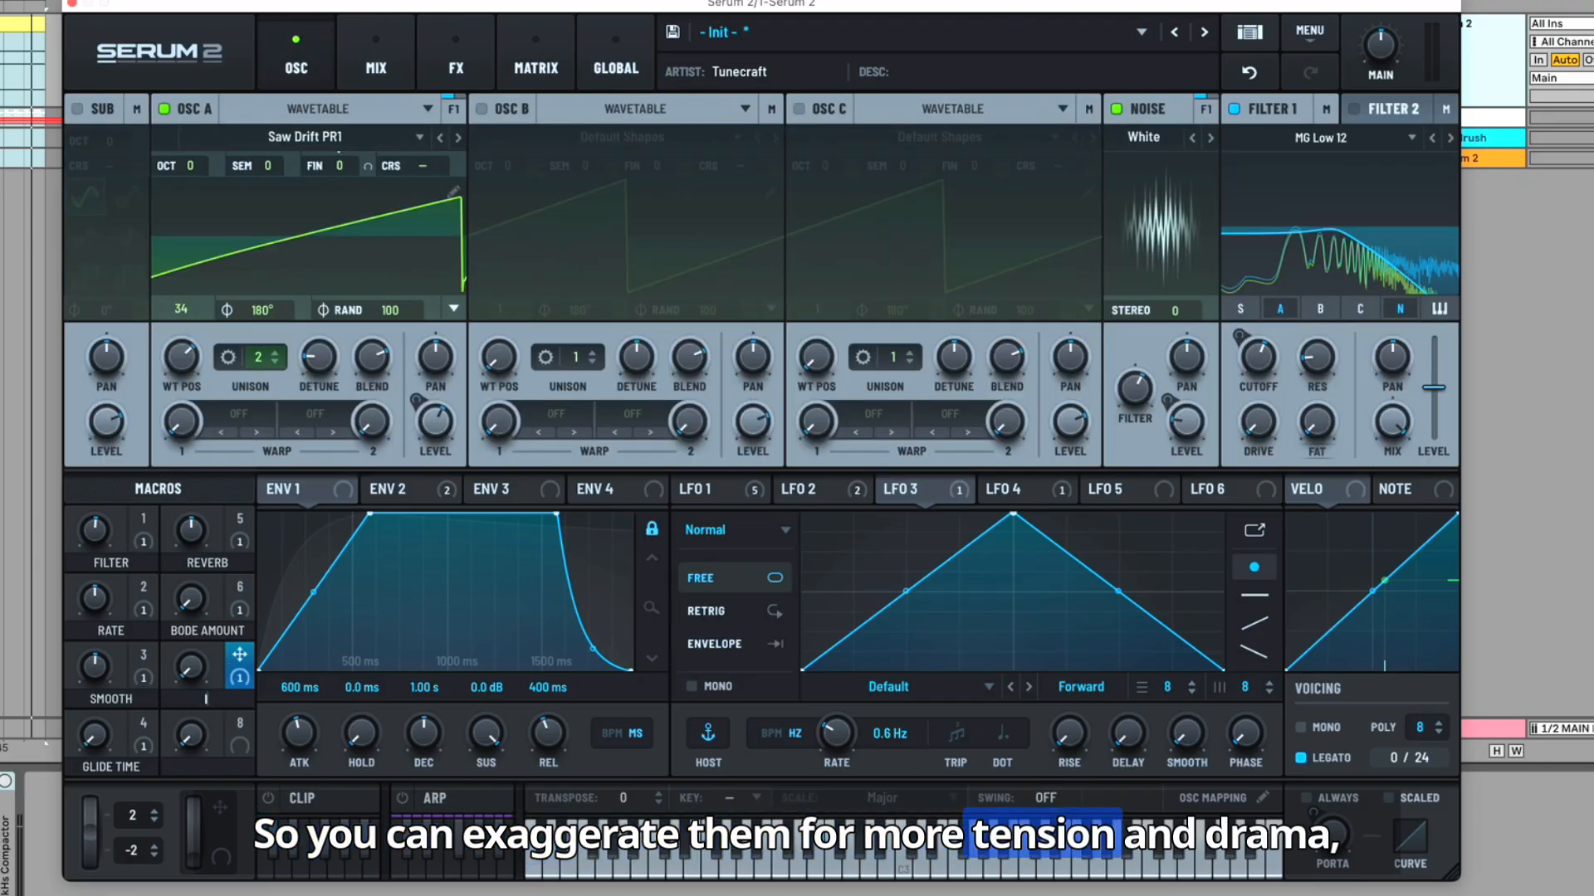
double_click(217, 699)
type("lvl mod amount")
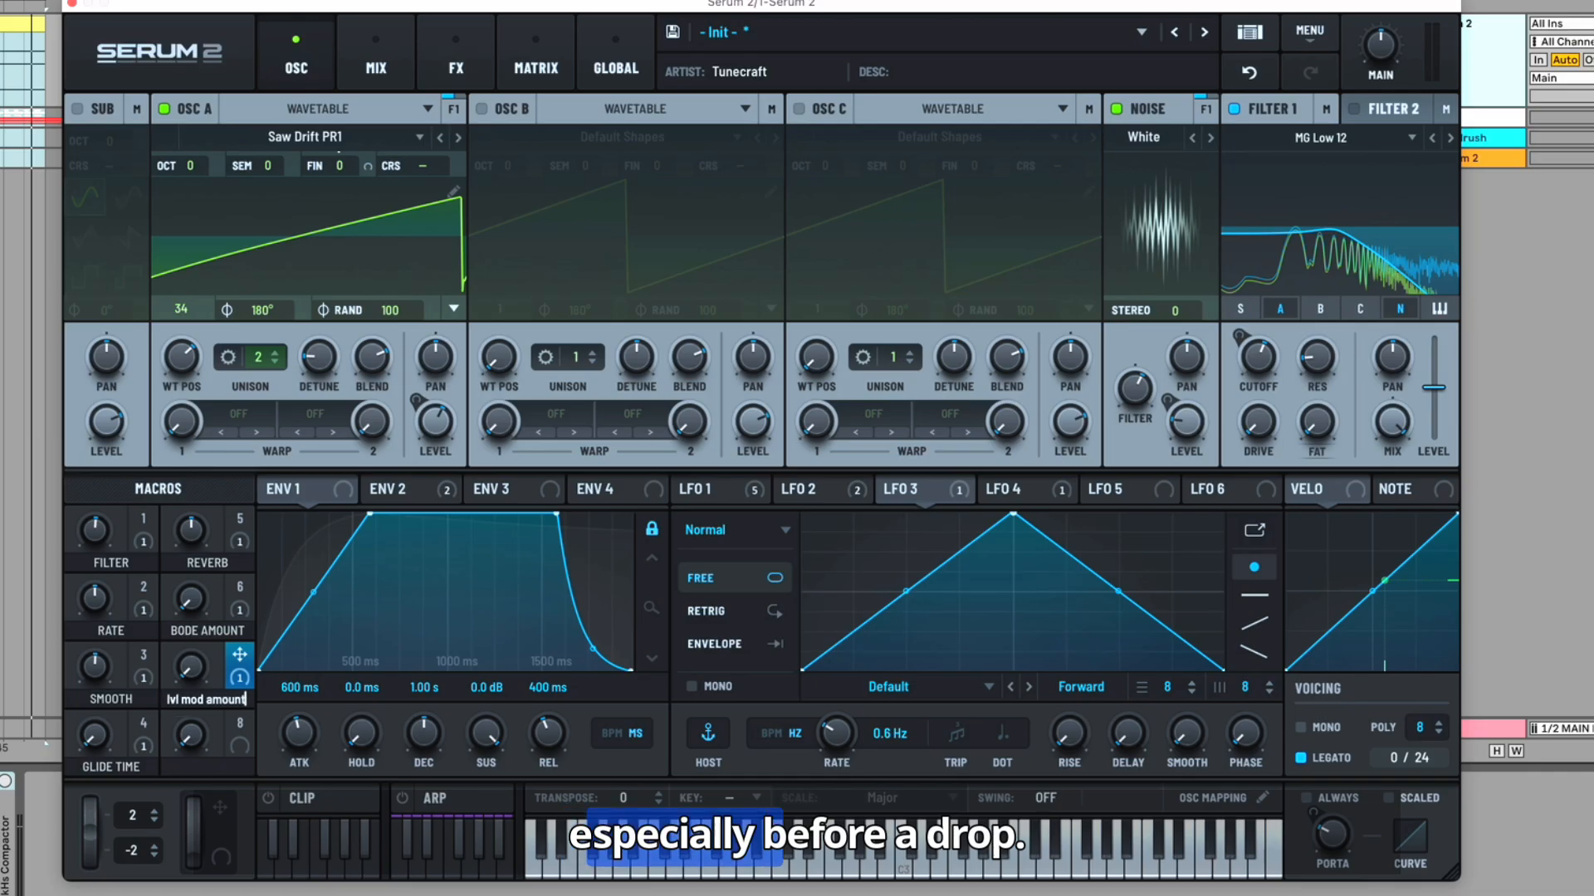
Sweep the Lvl Mod Amount macro up and down during playback and return it to zero
key("Return")
key("space")
left_click_drag(191, 680, 203, 578)
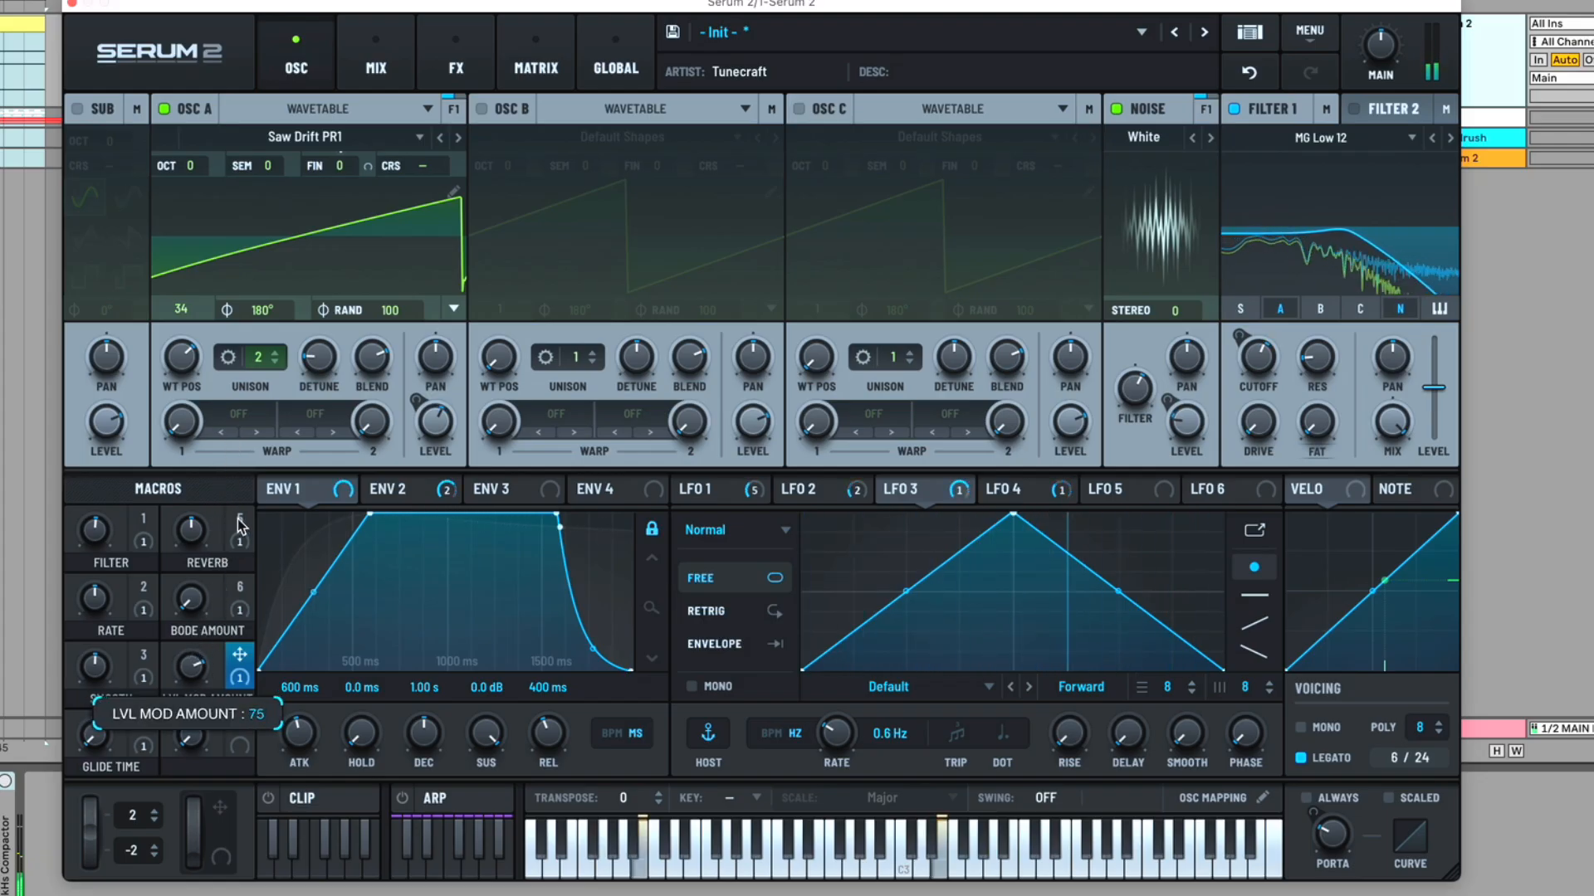
left_click_drag(258, 442, 209, 658)
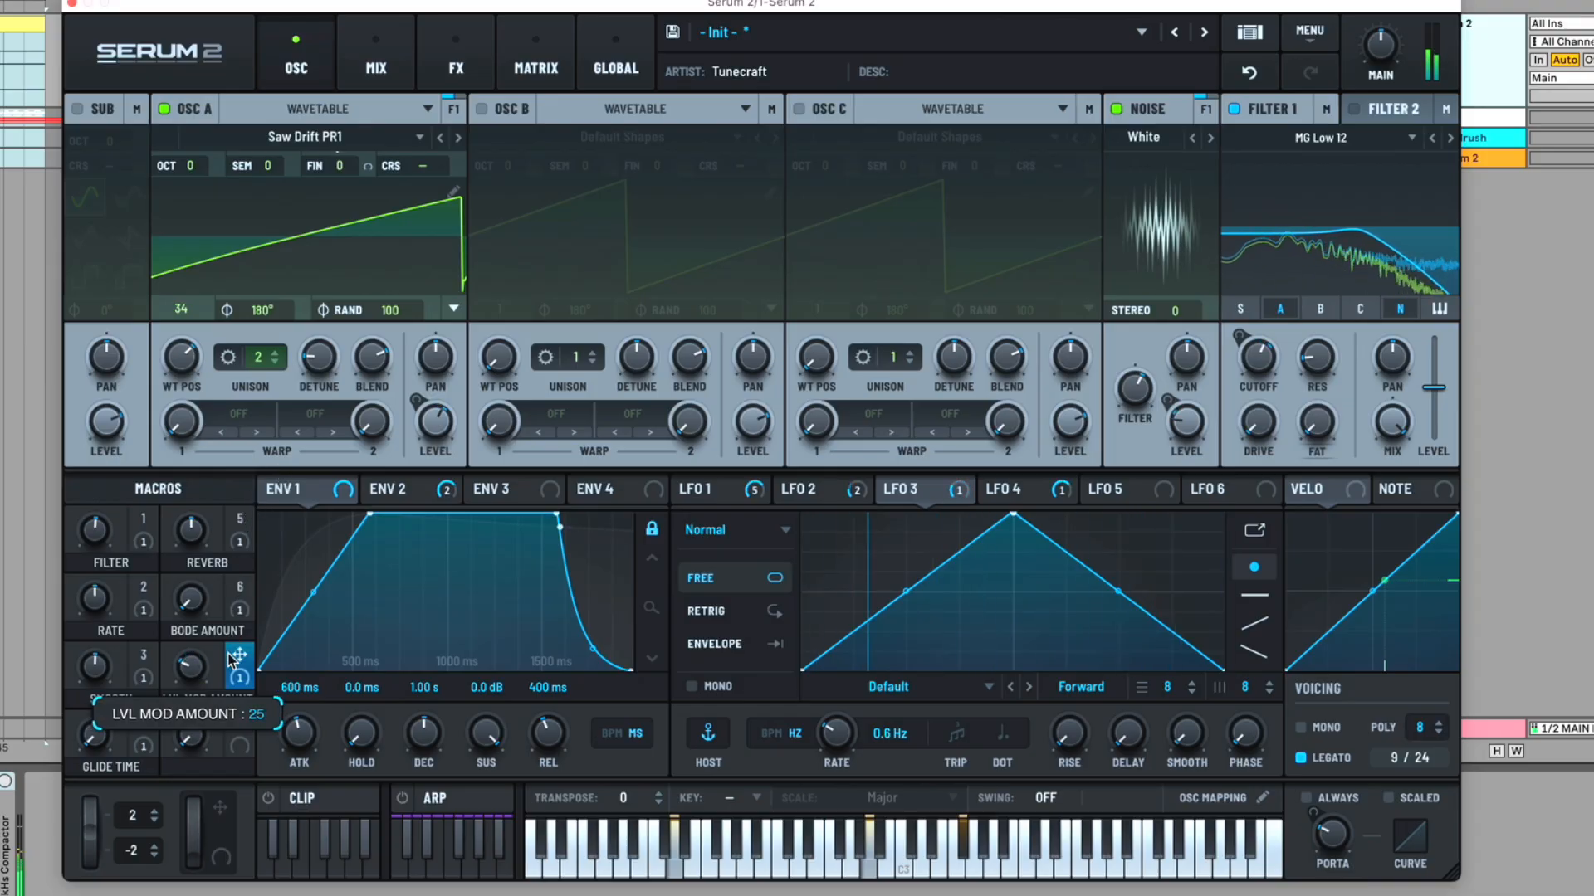
left_click_drag(236, 659, 222, 693)
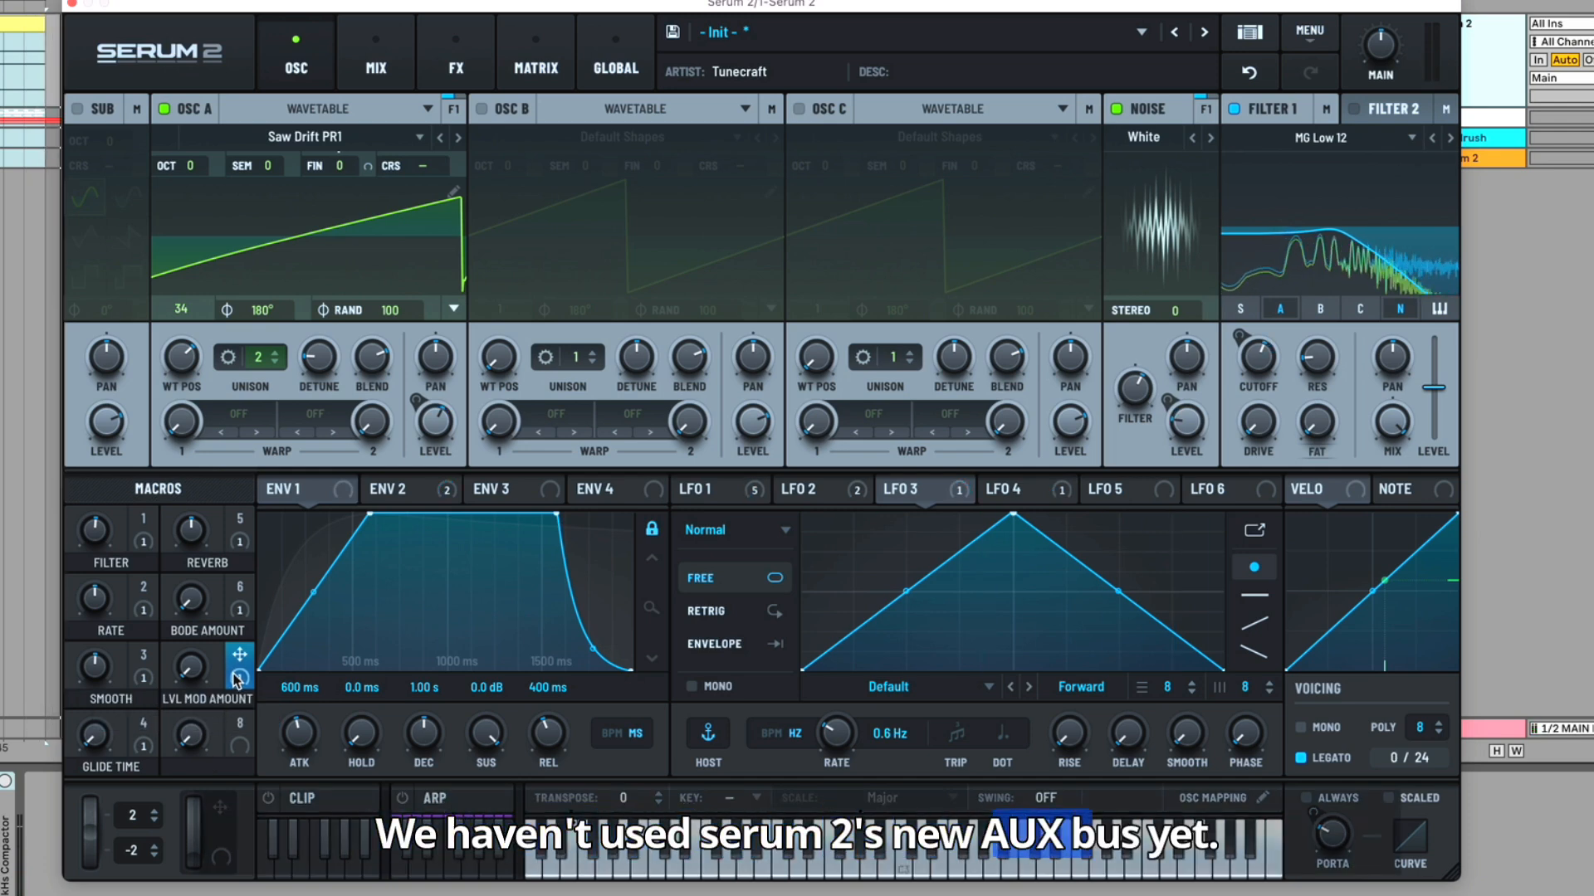
Add a Chorus effect to the Bus 1 effects chain
left_click(436, 69)
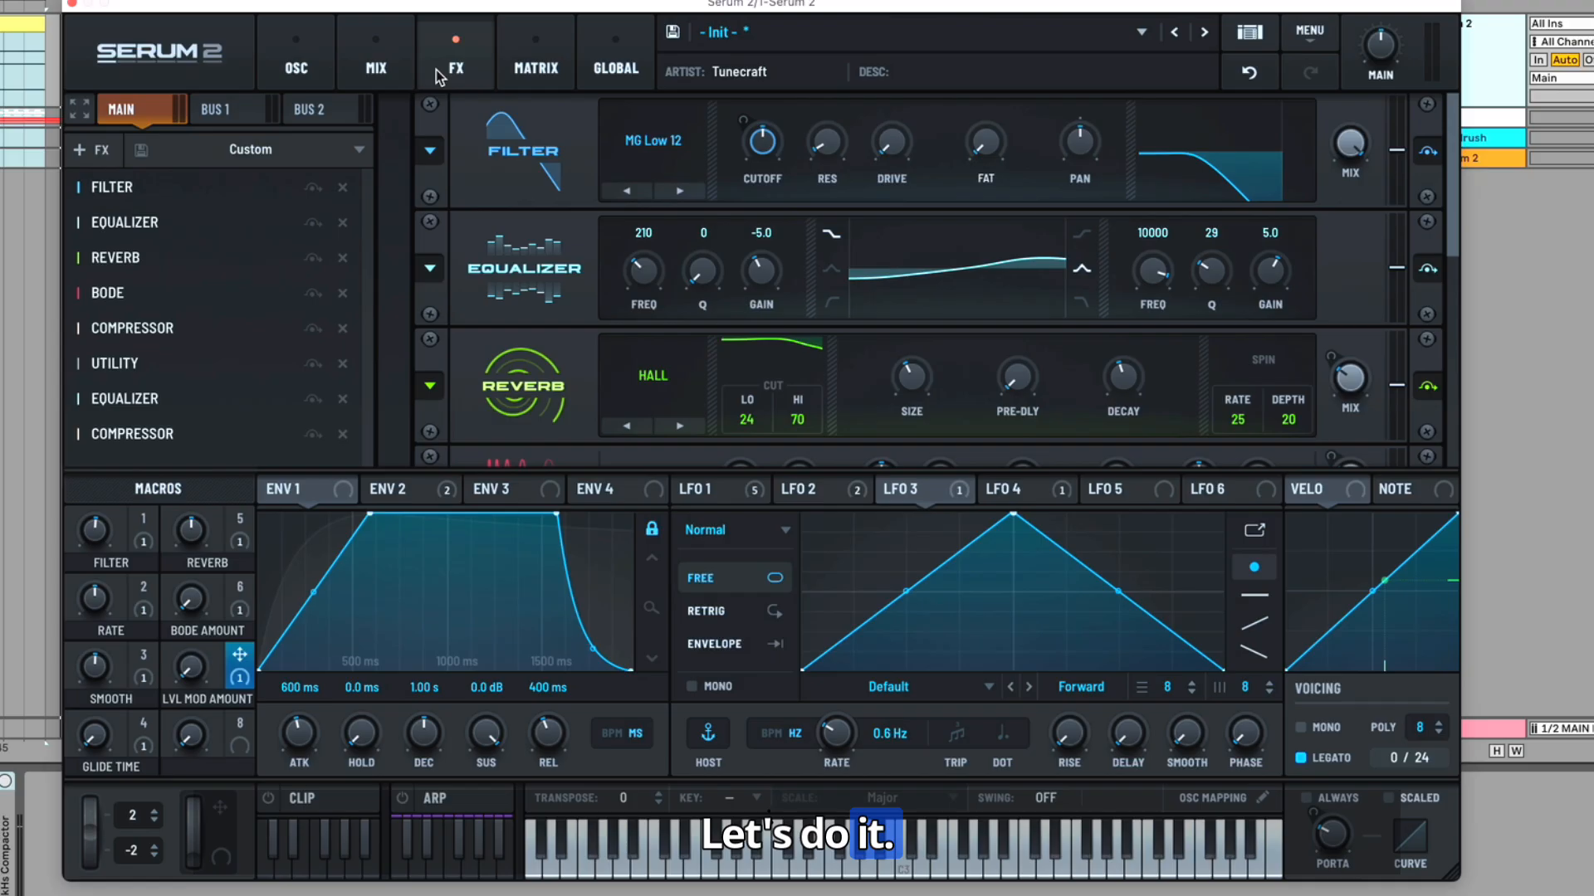
left_click(240, 108)
left_click(116, 150)
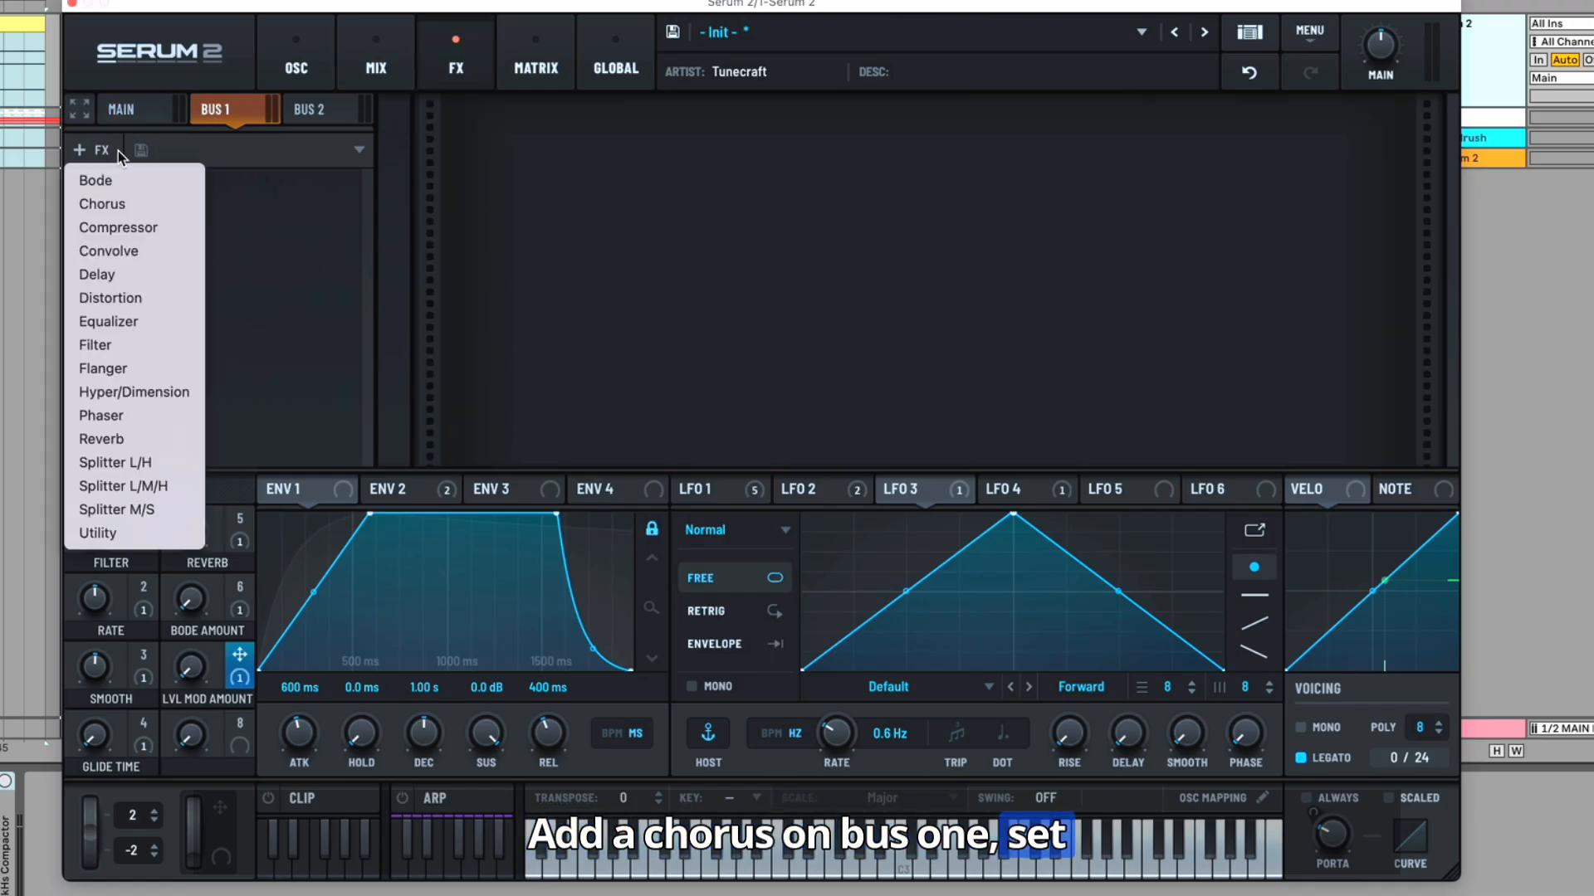
left_click(97, 204)
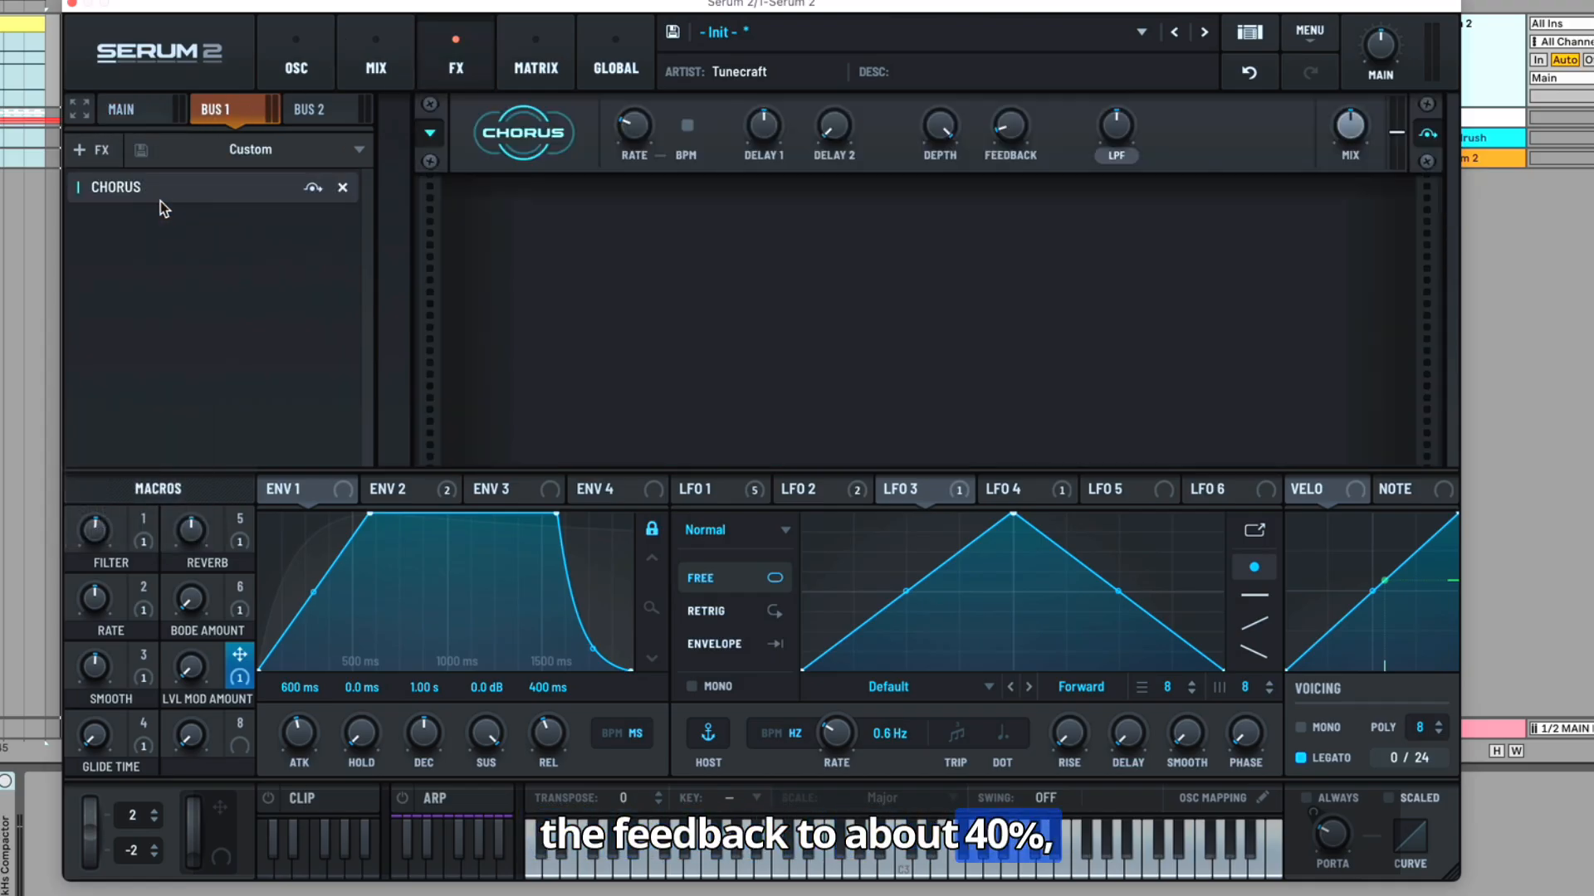
Set the chorus feedback to about 40%, its low-pass filter to maximum and its mix to 100%
left_click_drag(1004, 143, 1023, 68)
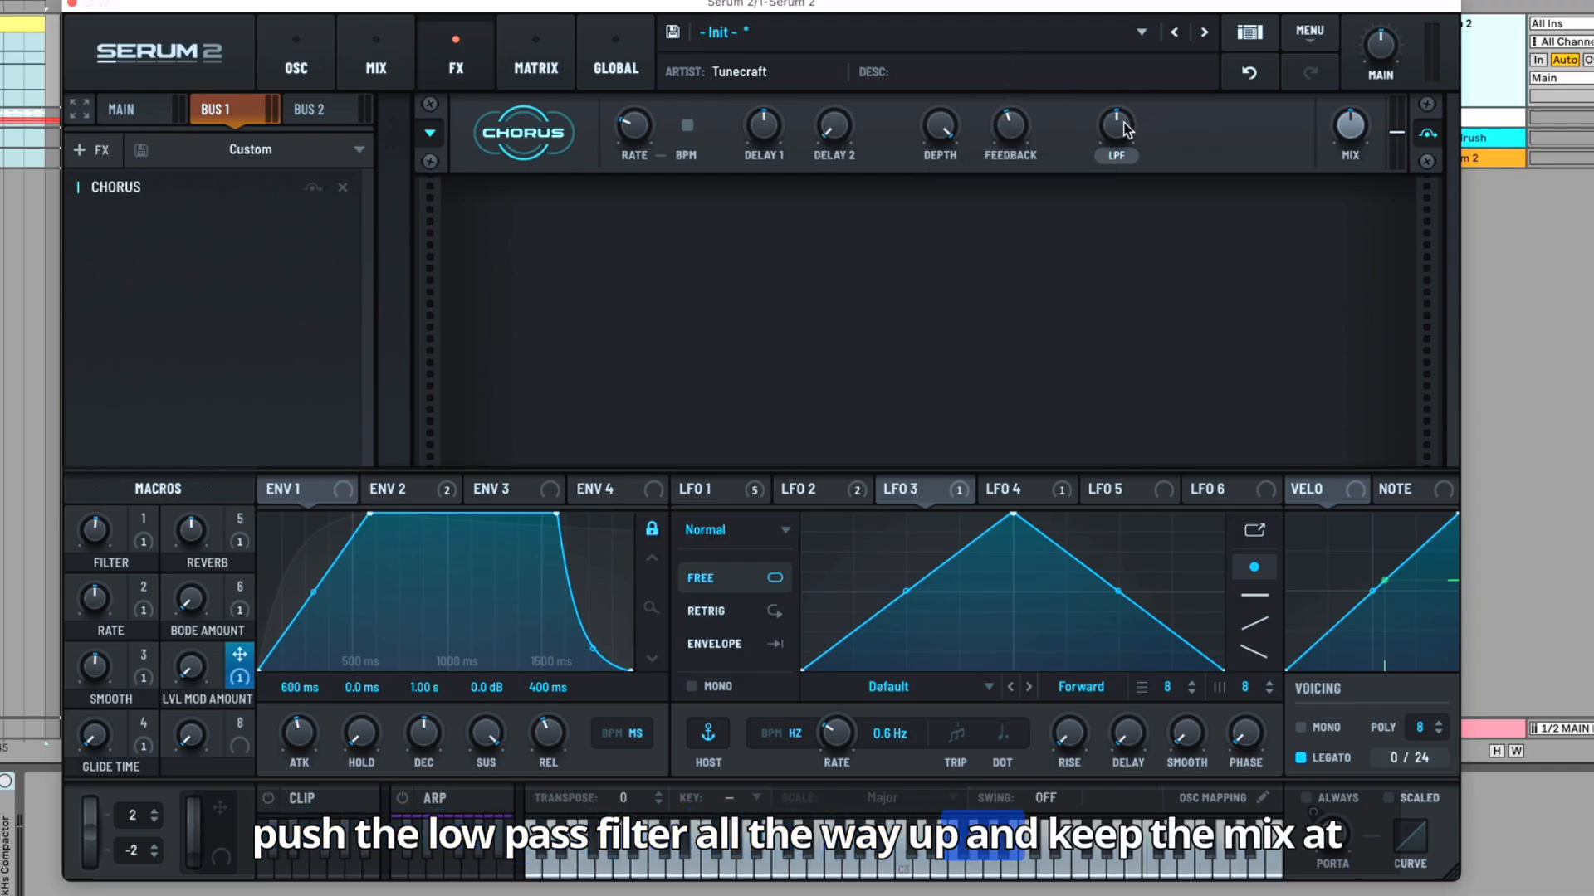
left_click_drag(1121, 130, 1121, 33)
left_click_drag(1354, 129, 1354, 38)
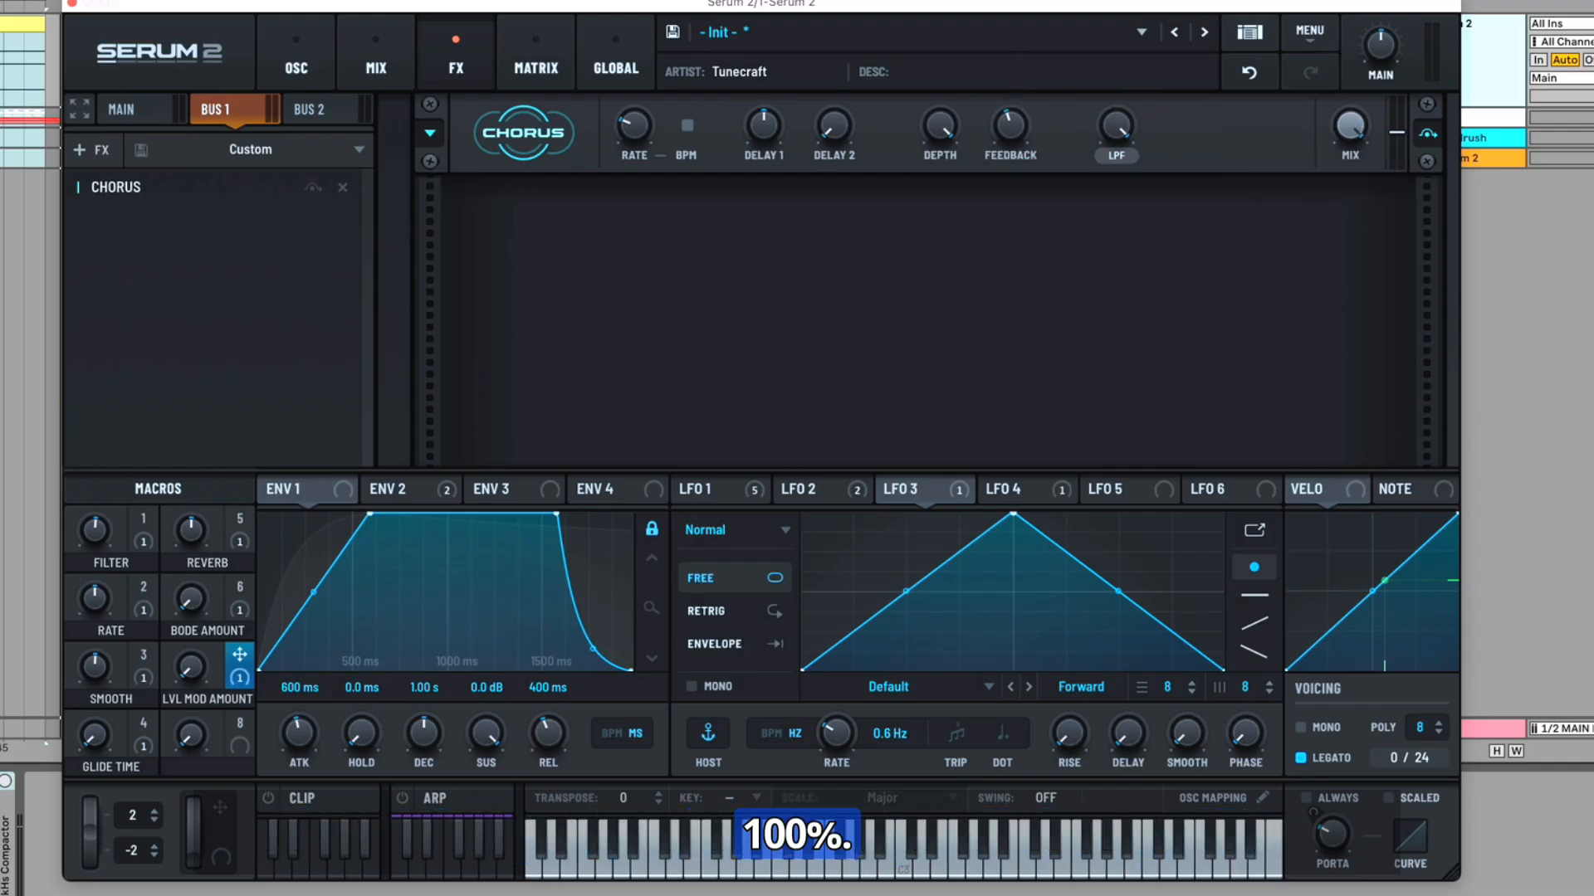
Assign Macro 8 to Filter 1's Bus 1 send in the mixer and name the macro "chorus amount"
left_click(365, 48)
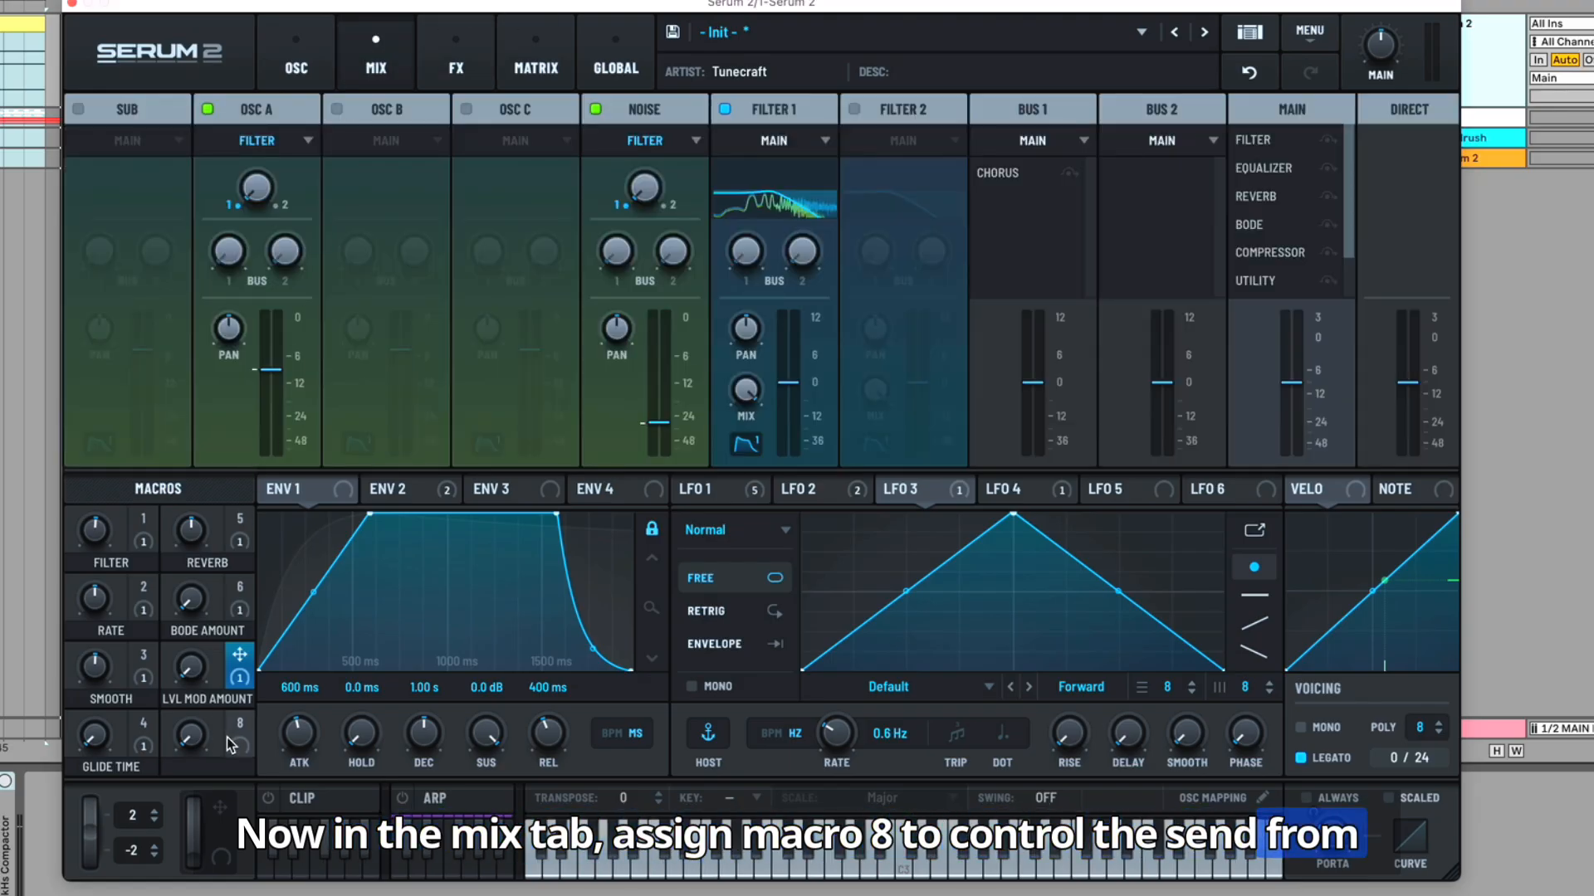
left_click_drag(239, 722, 744, 264)
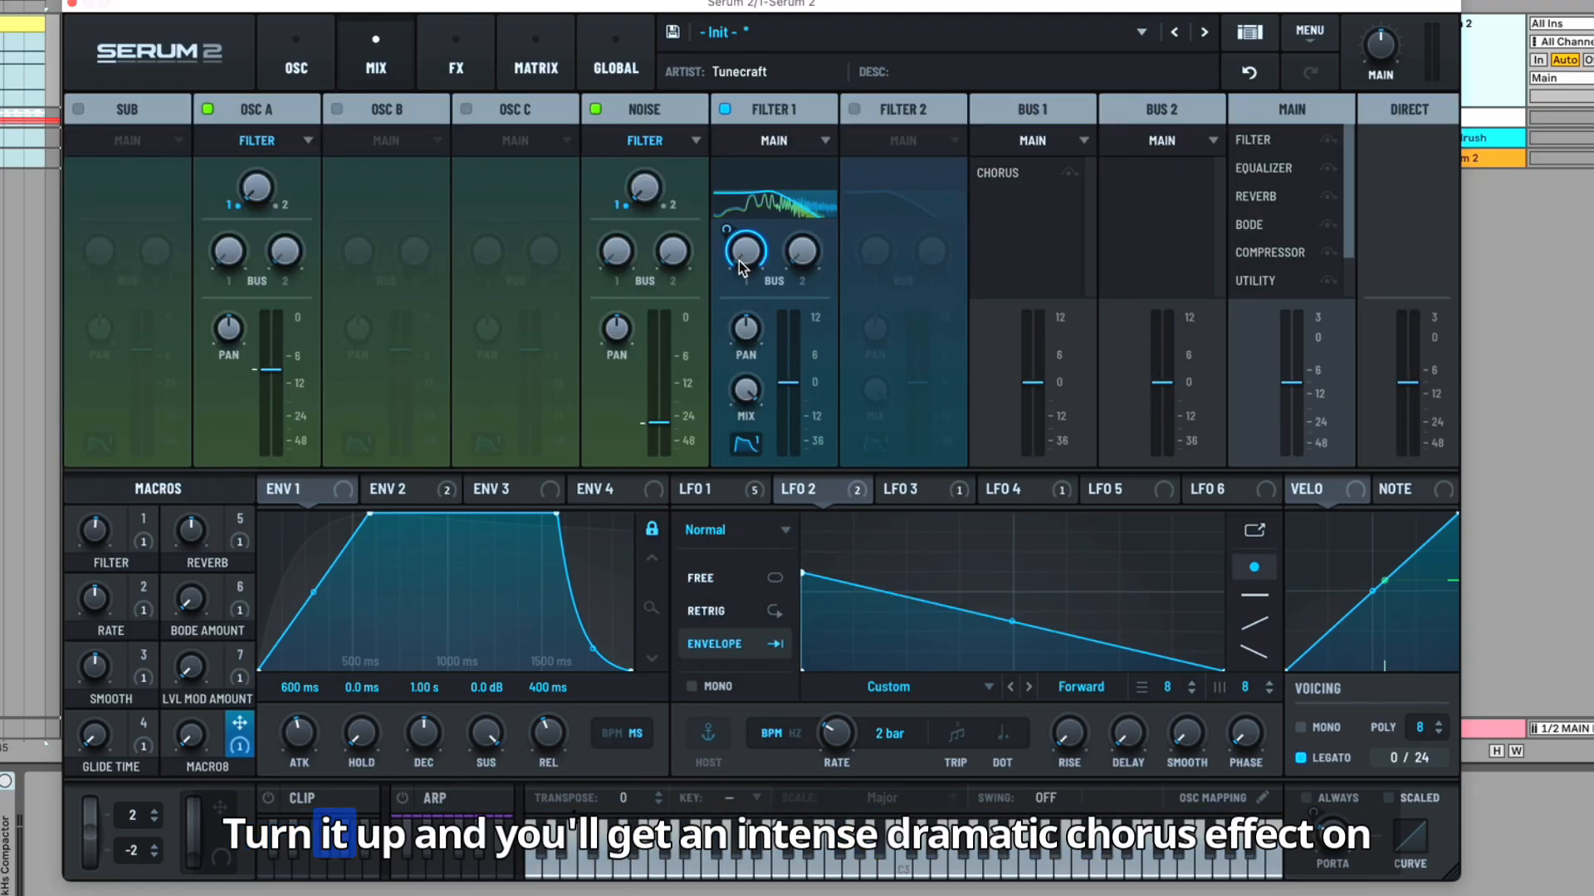
double_click(215, 767)
type("chorus amount")
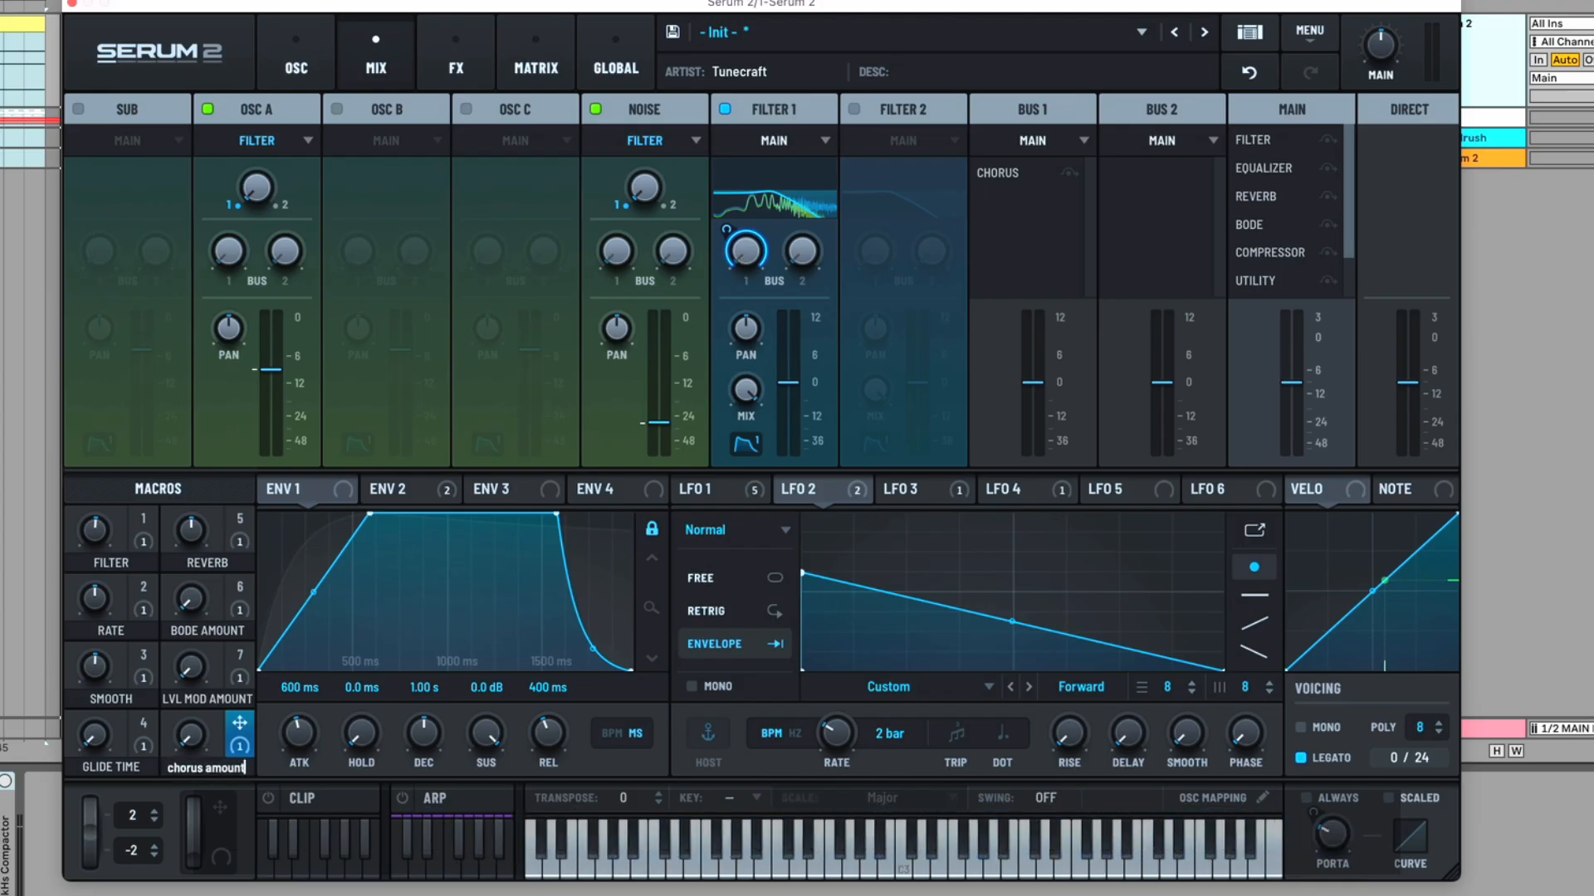
key("Return")
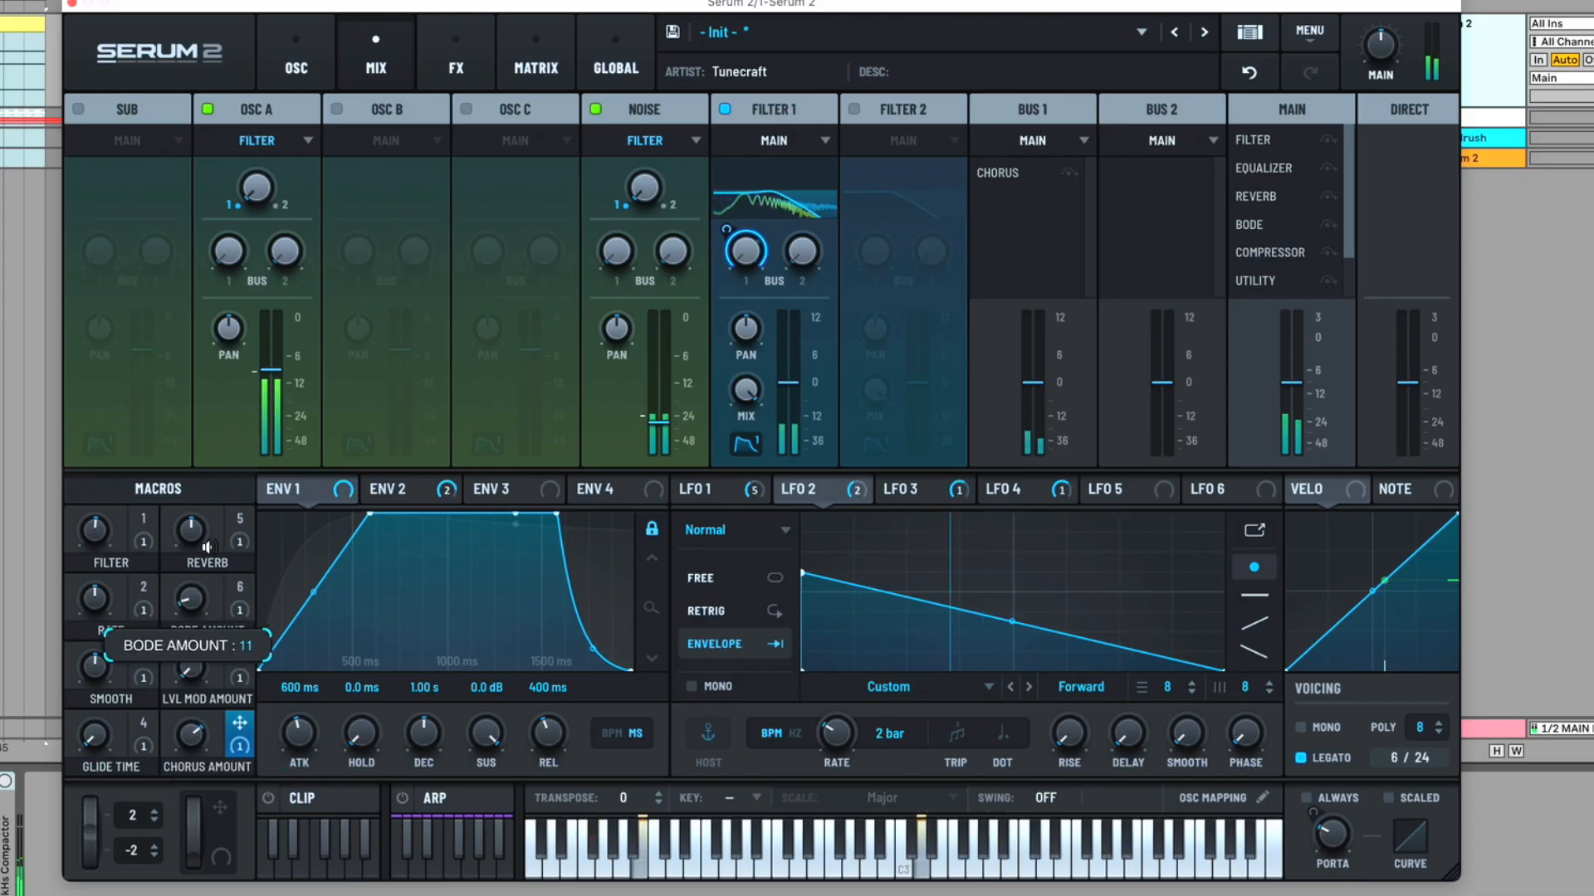
Audition the Bode Amount and Chorus Amount macros during playback and play the SY_Coldrush clip with its macro automation
left_click_drag(212, 446, 233, 306)
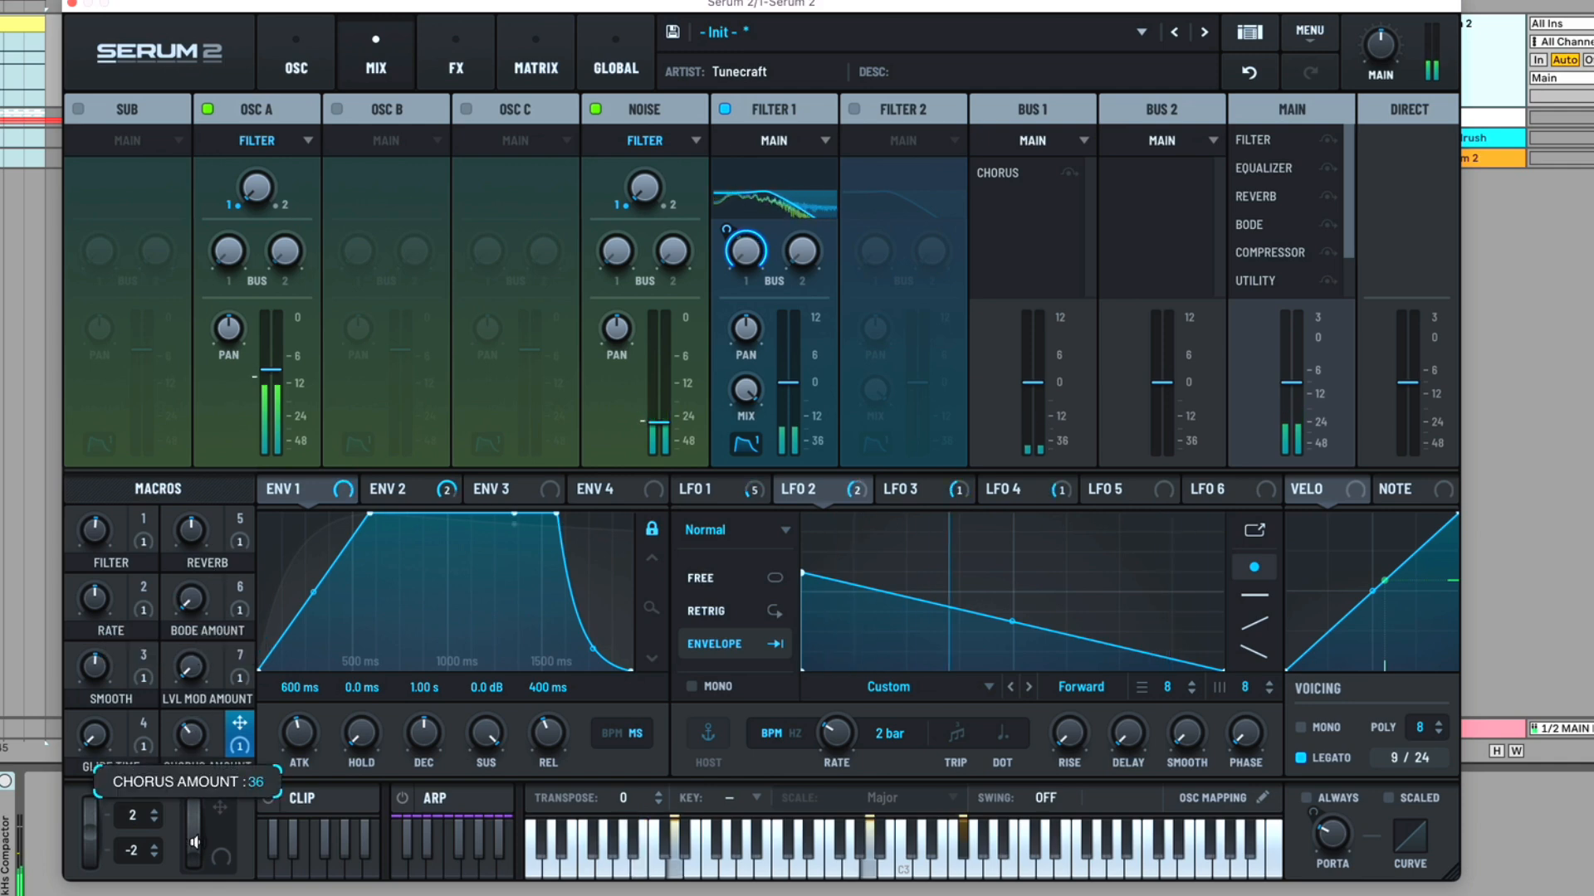
left_click_drag(224, 721, 228, 699)
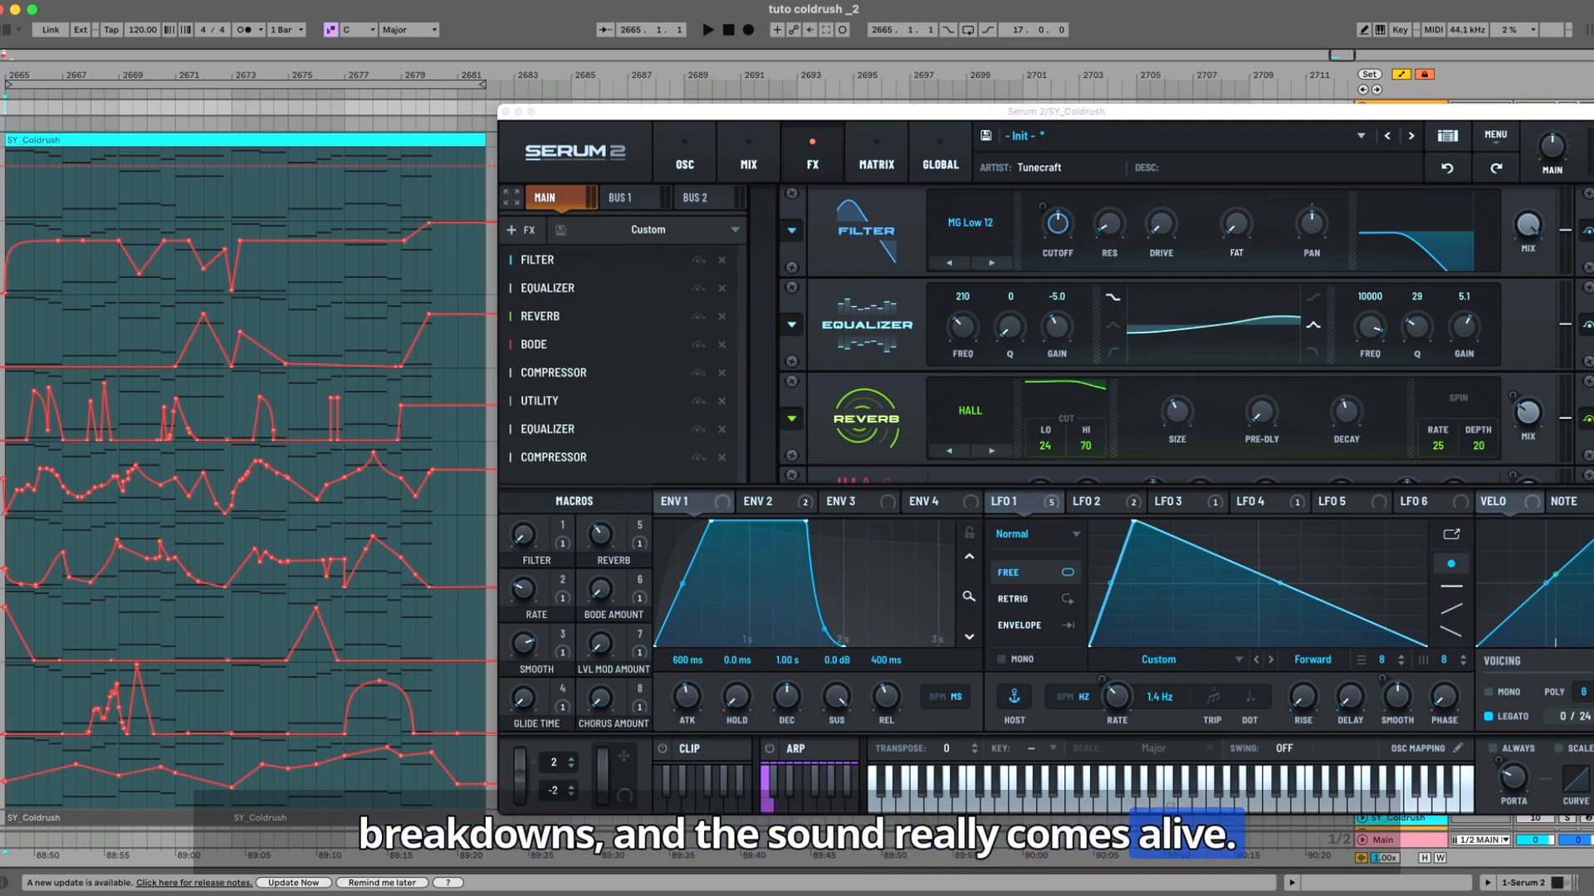
key("space")
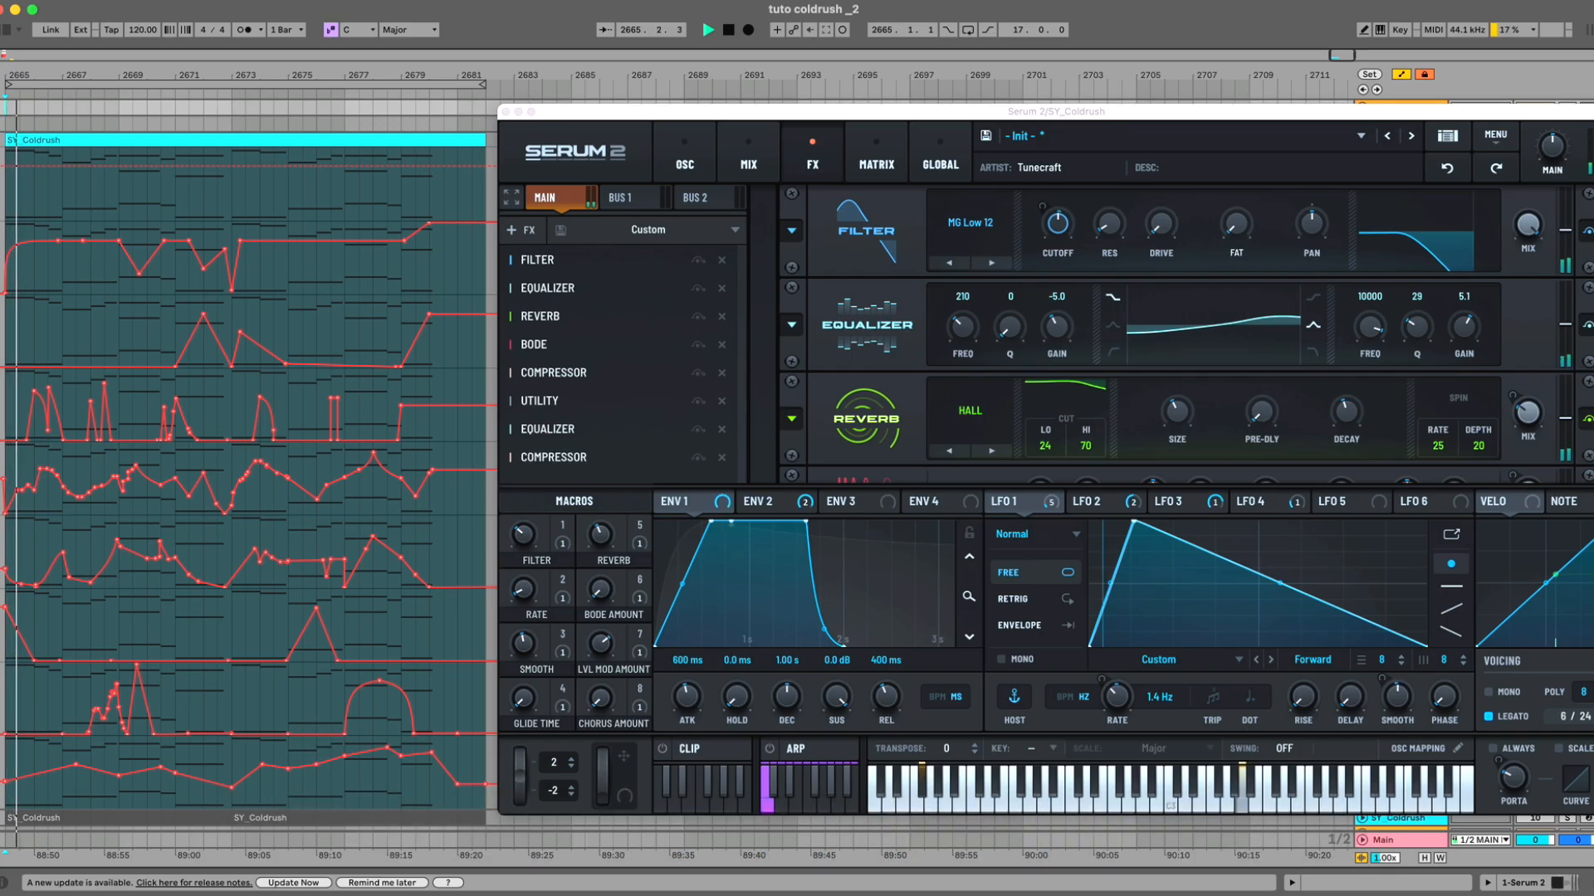